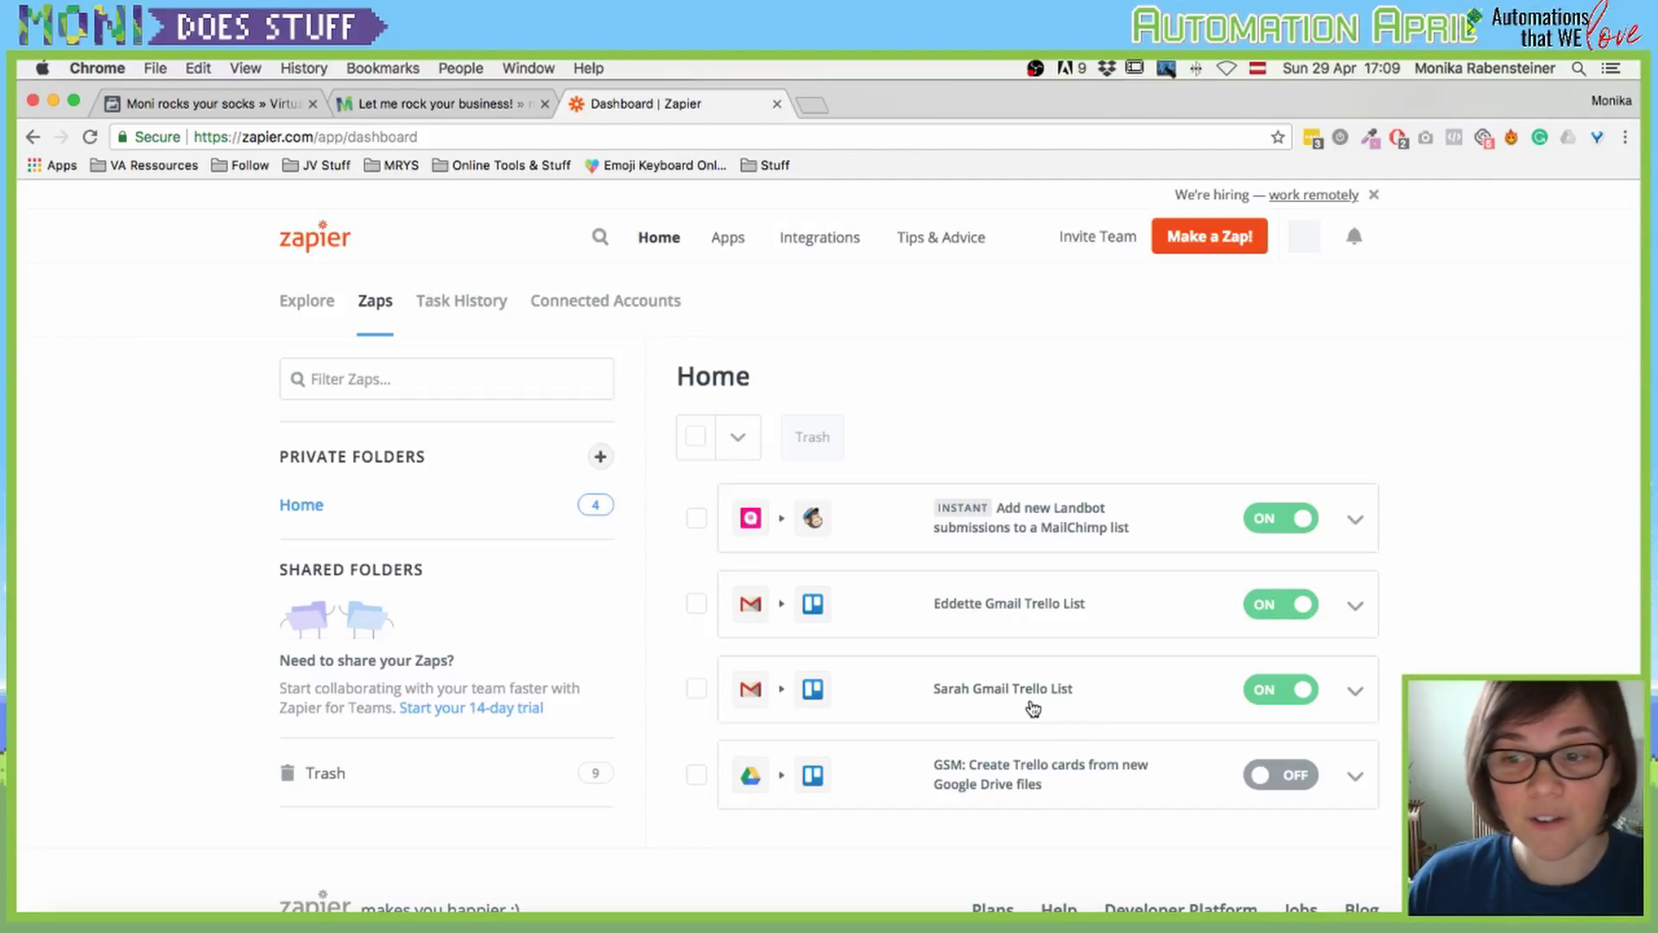
Step: Open the client's Gmail-to-Trello Zap and review its Gmail New Email Matching Search trigger
{"action": "left_click", "coordinate": [962, 688]}
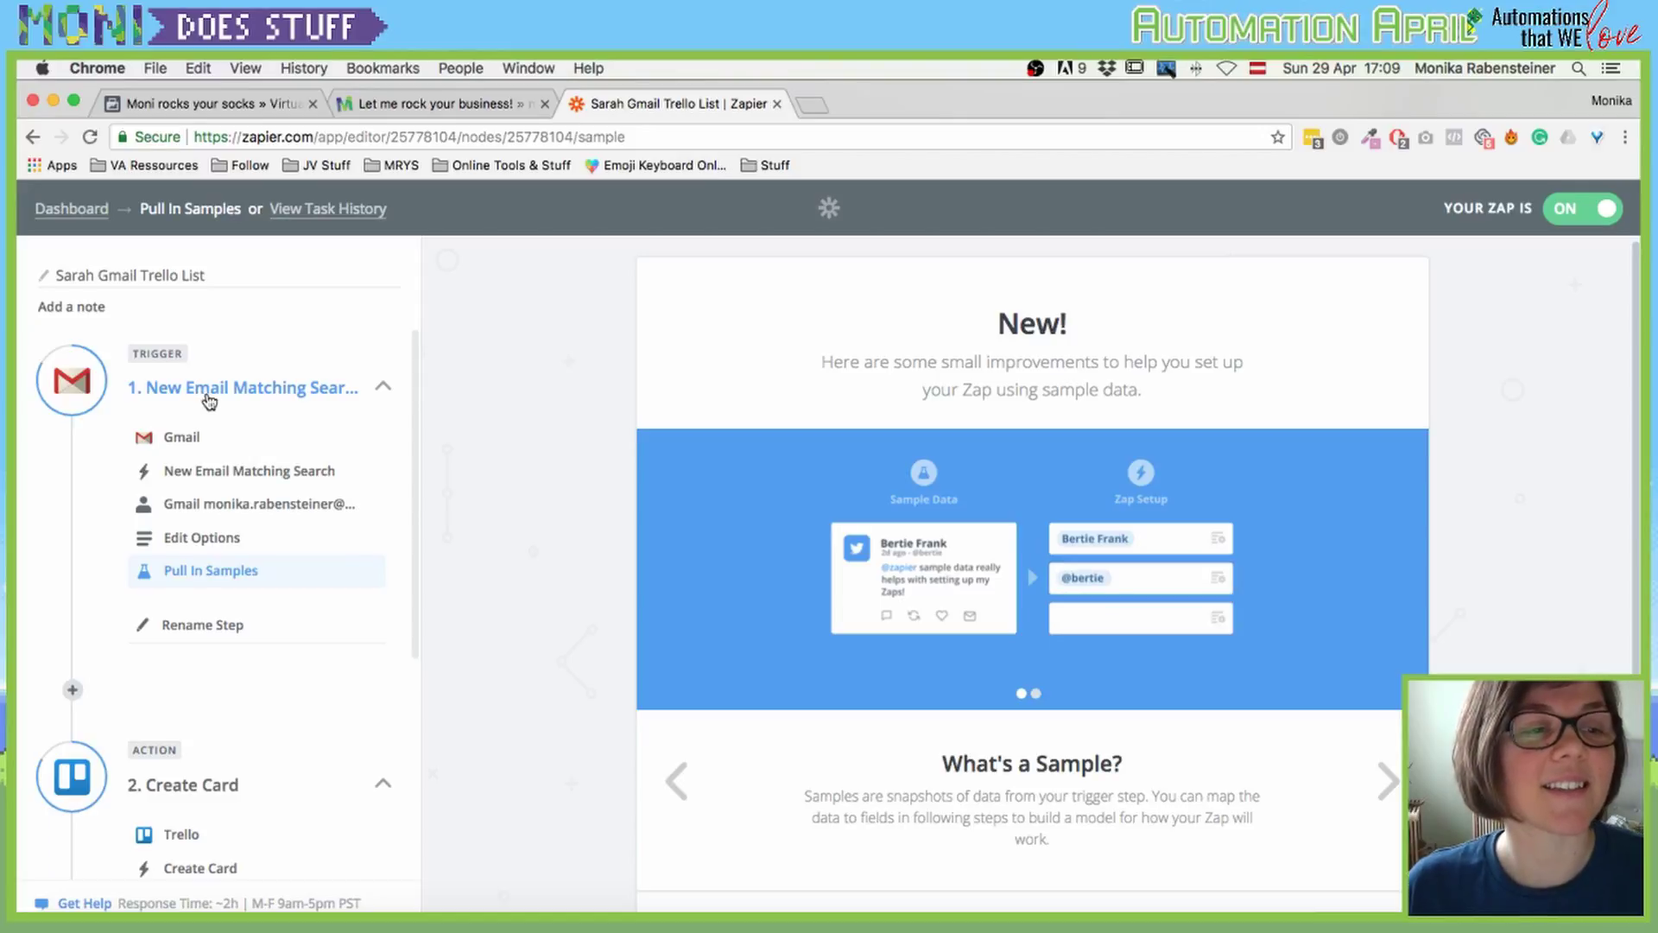
{"action": "left_click", "coordinate": [154, 389]}
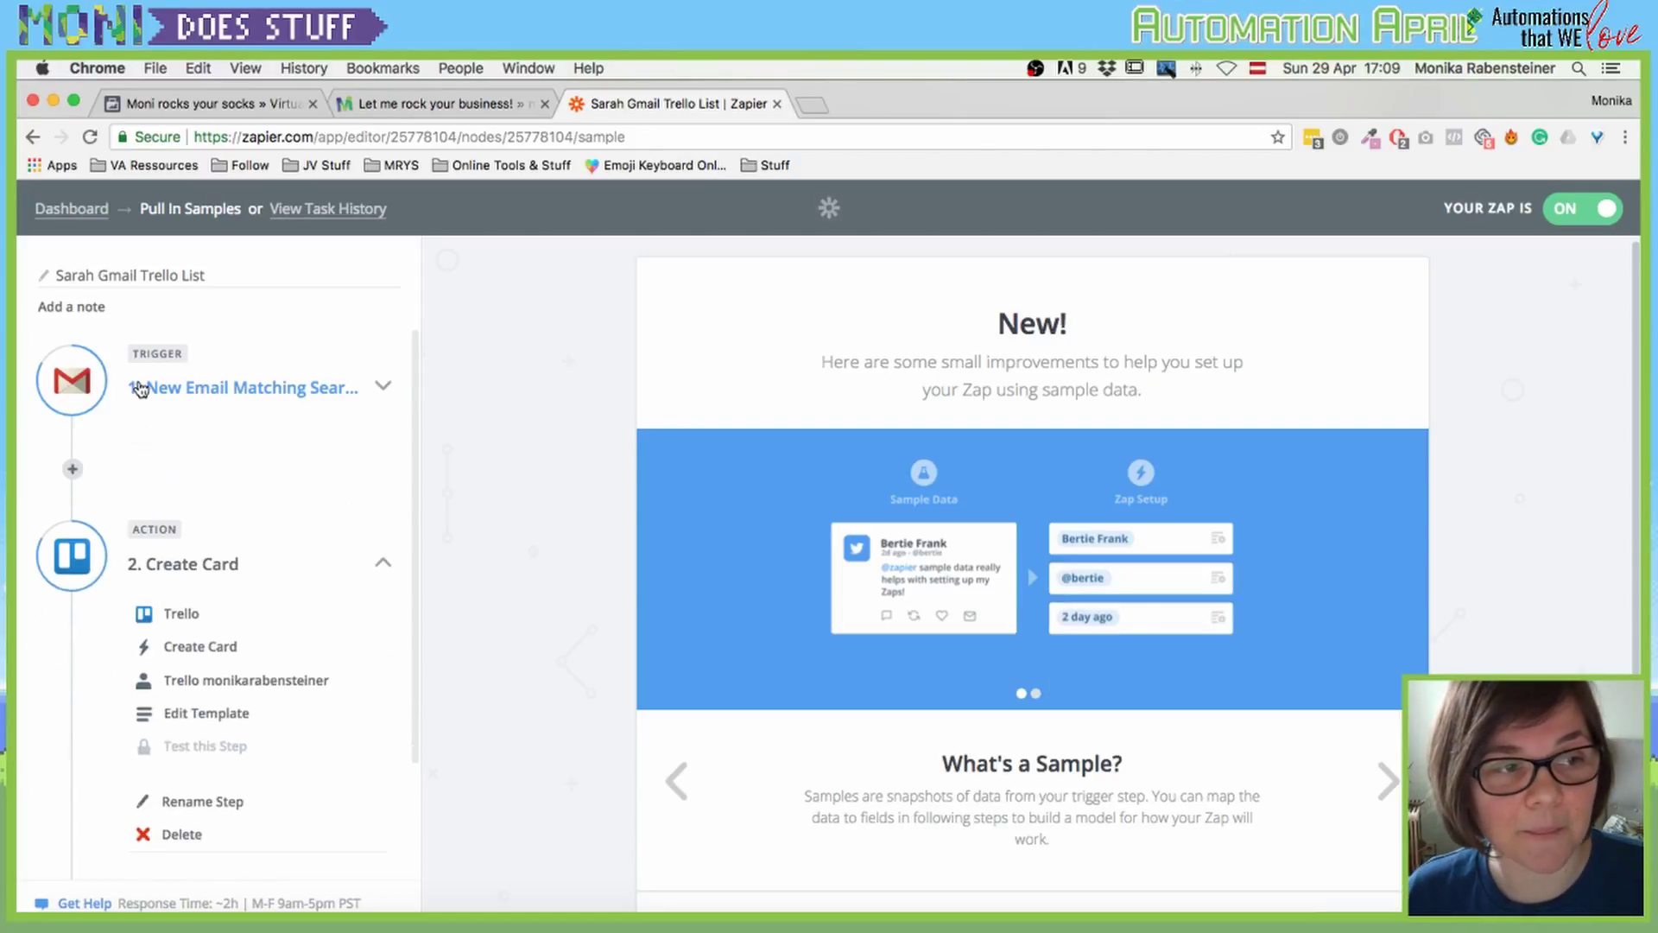
{"action": "left_click", "coordinate": [160, 389]}
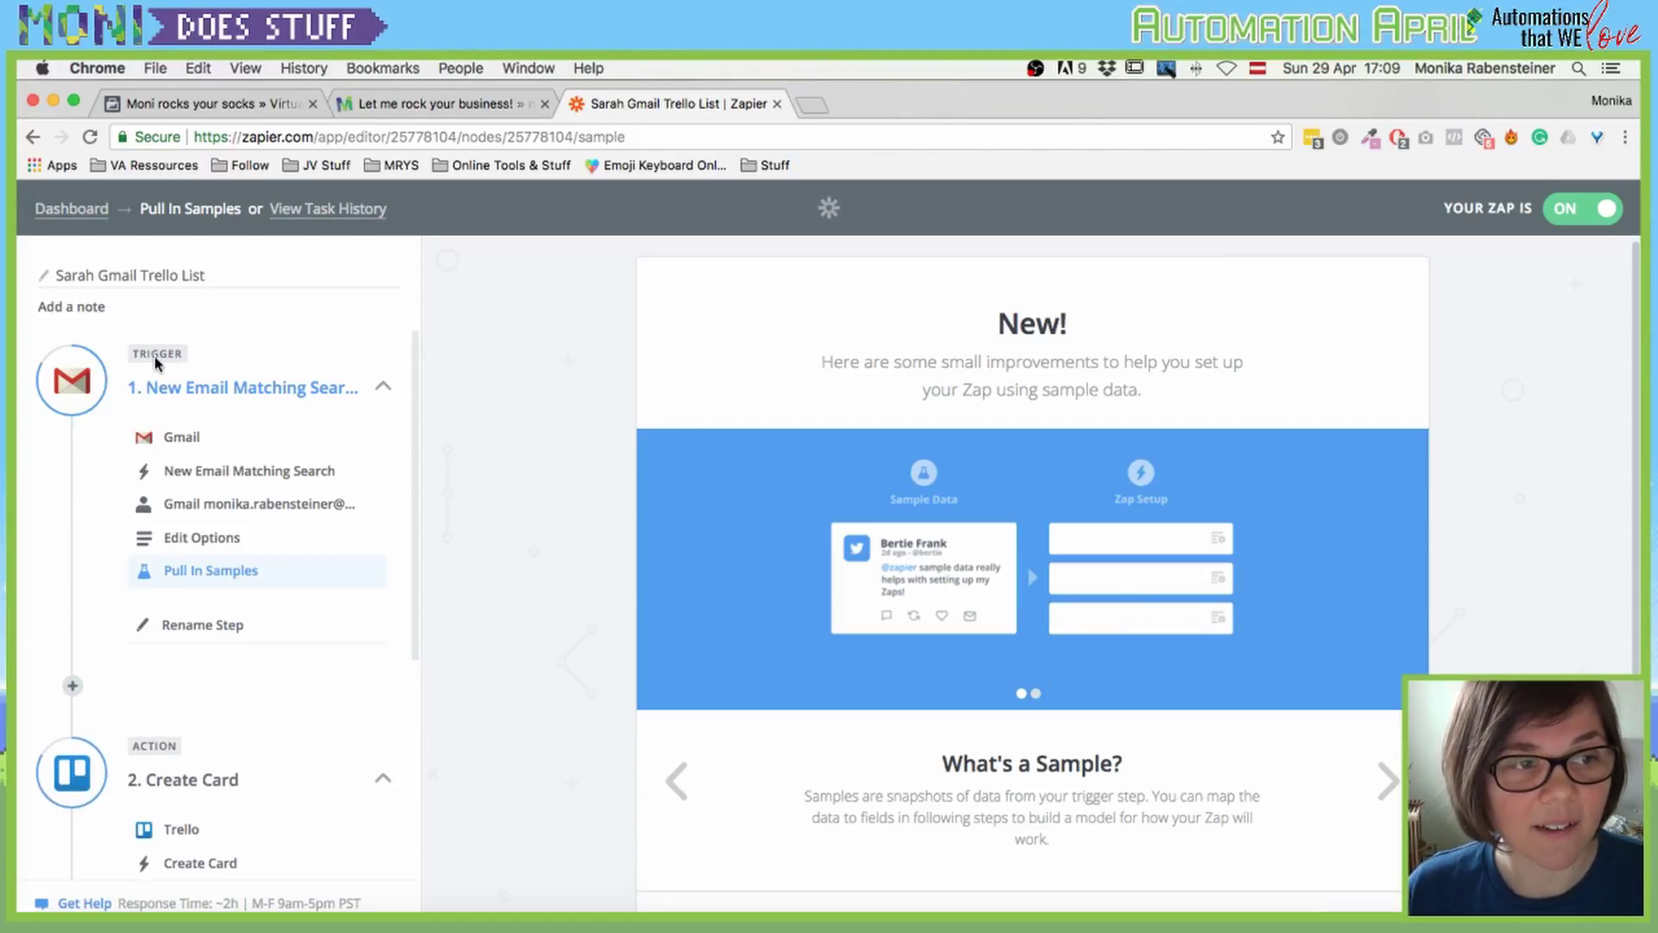
{"action": "left_click", "coordinate": [193, 439]}
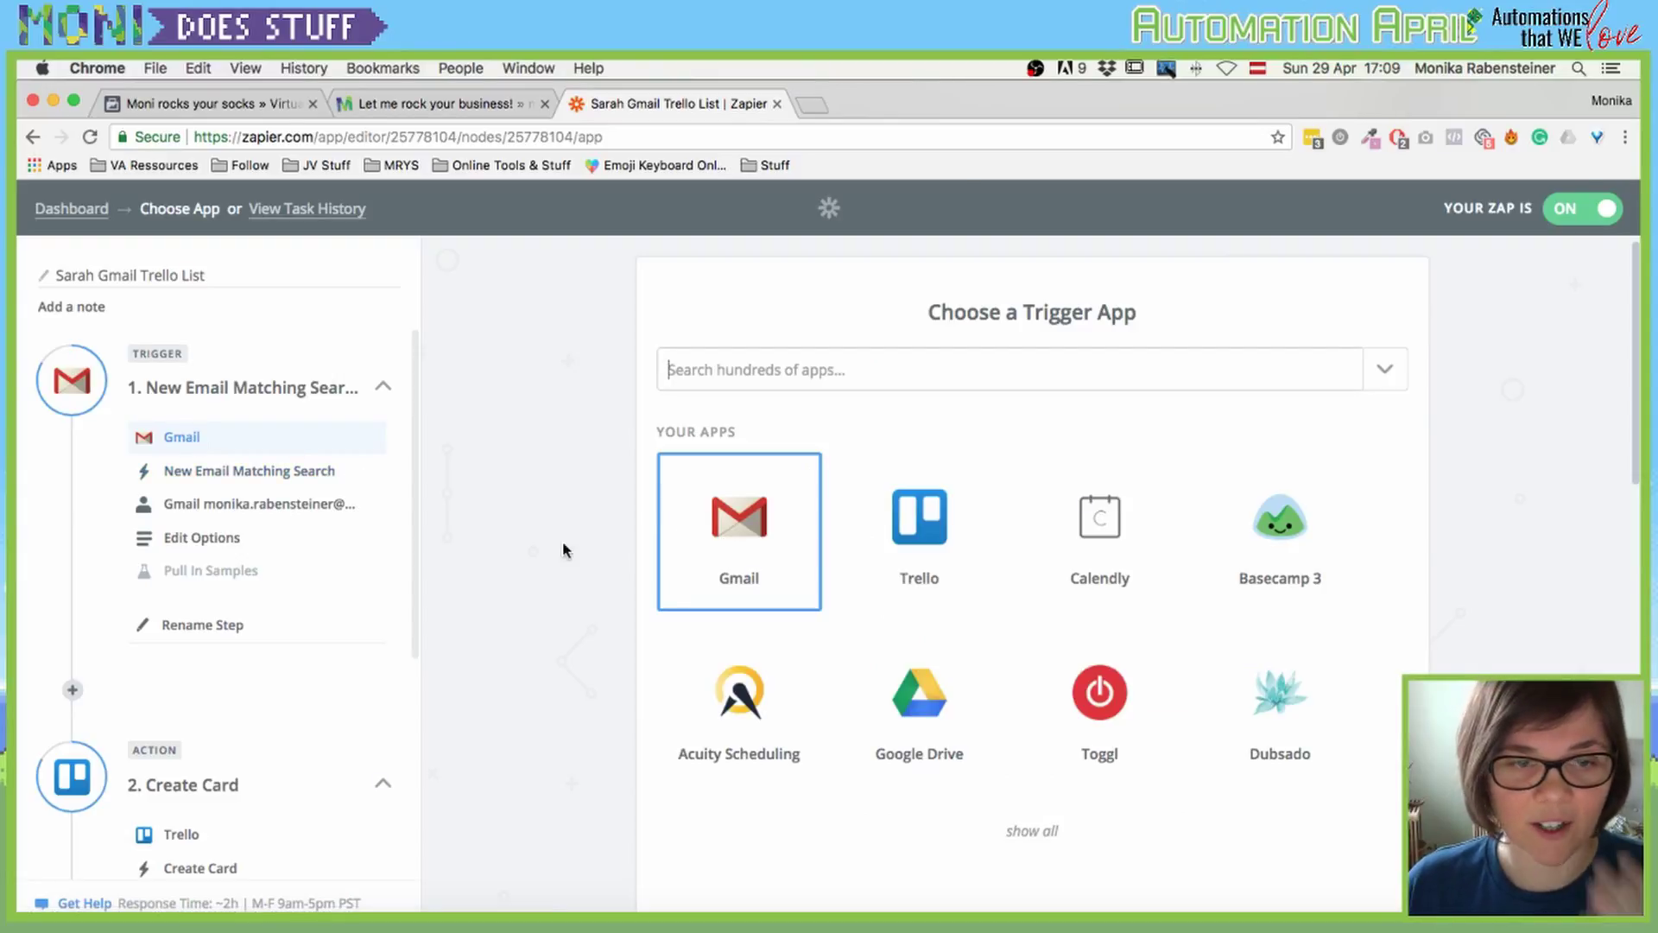
{"action": "left_click", "coordinate": [243, 475]}
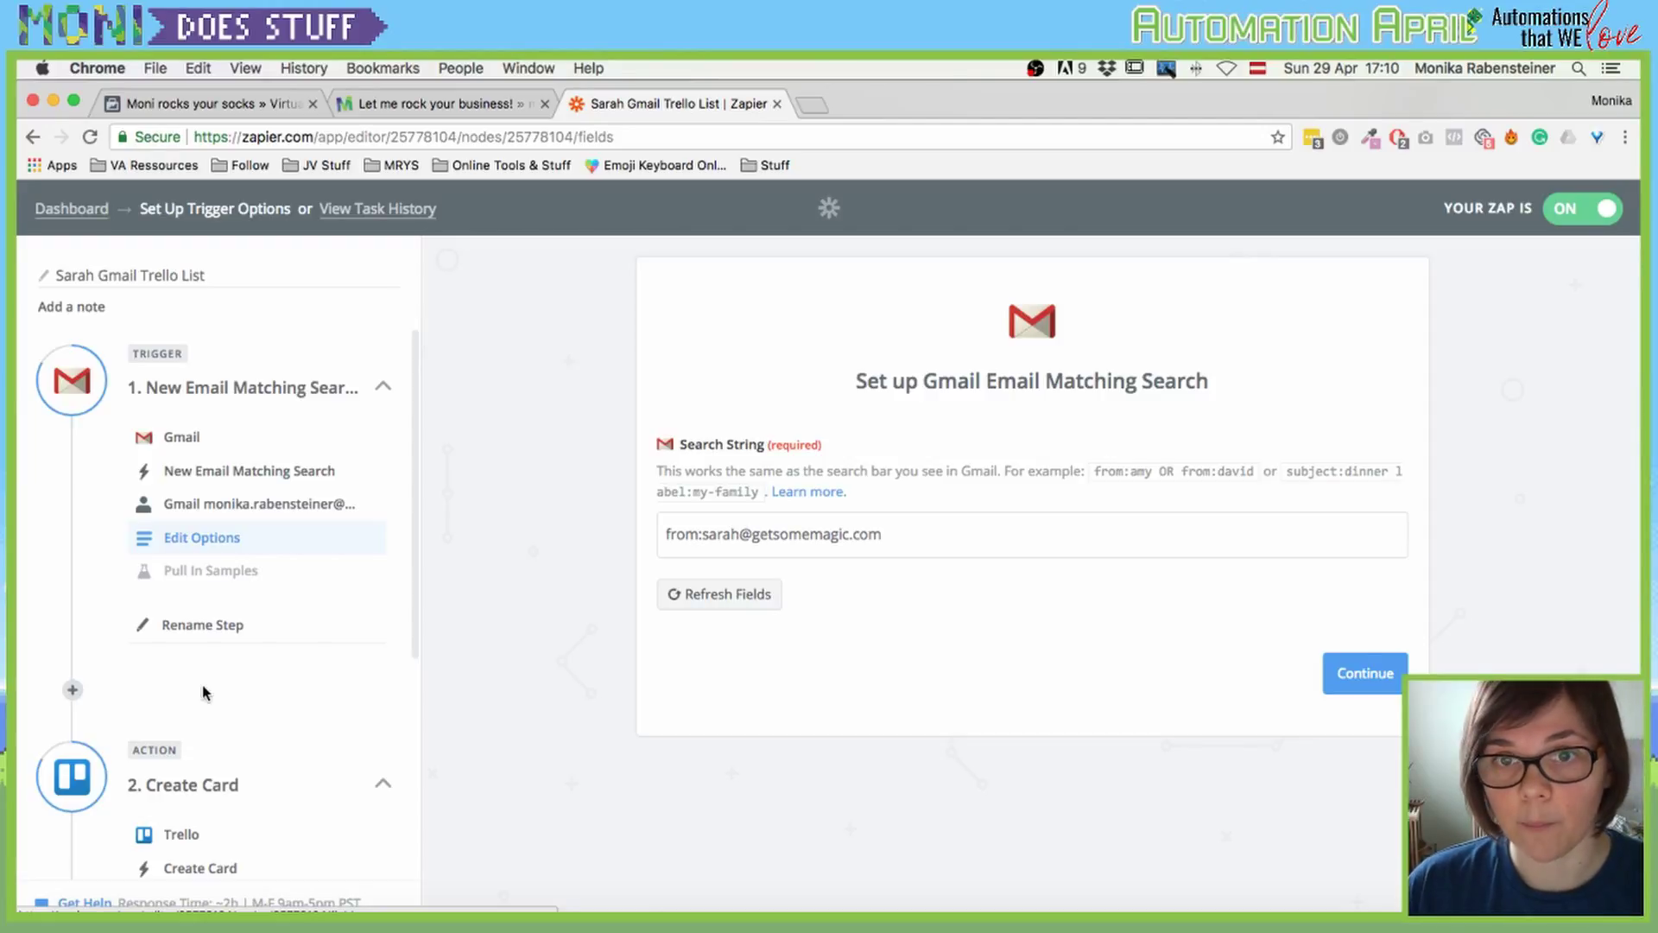
{"action": "left_click", "coordinate": [210, 794]}
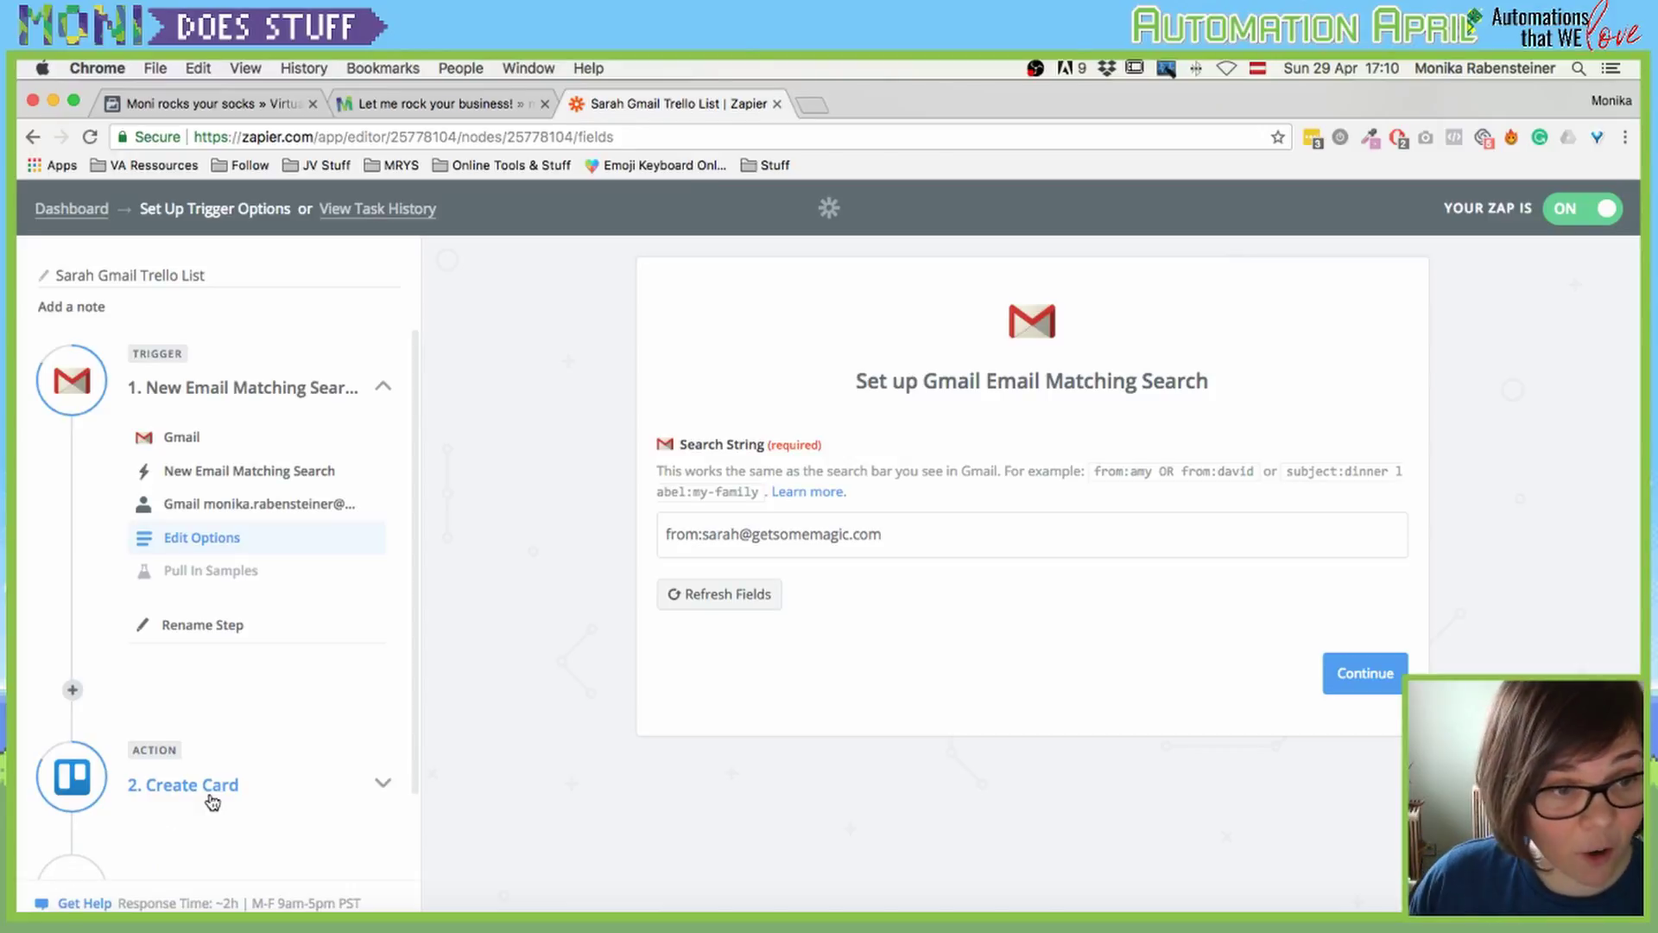
Step: Bring up the Trello Create Card template with board VA CLIENTS and the Gmail Subject as card name
{"action": "left_click", "coordinate": [212, 802]}
{"action": "left_click", "coordinate": [185, 835]}
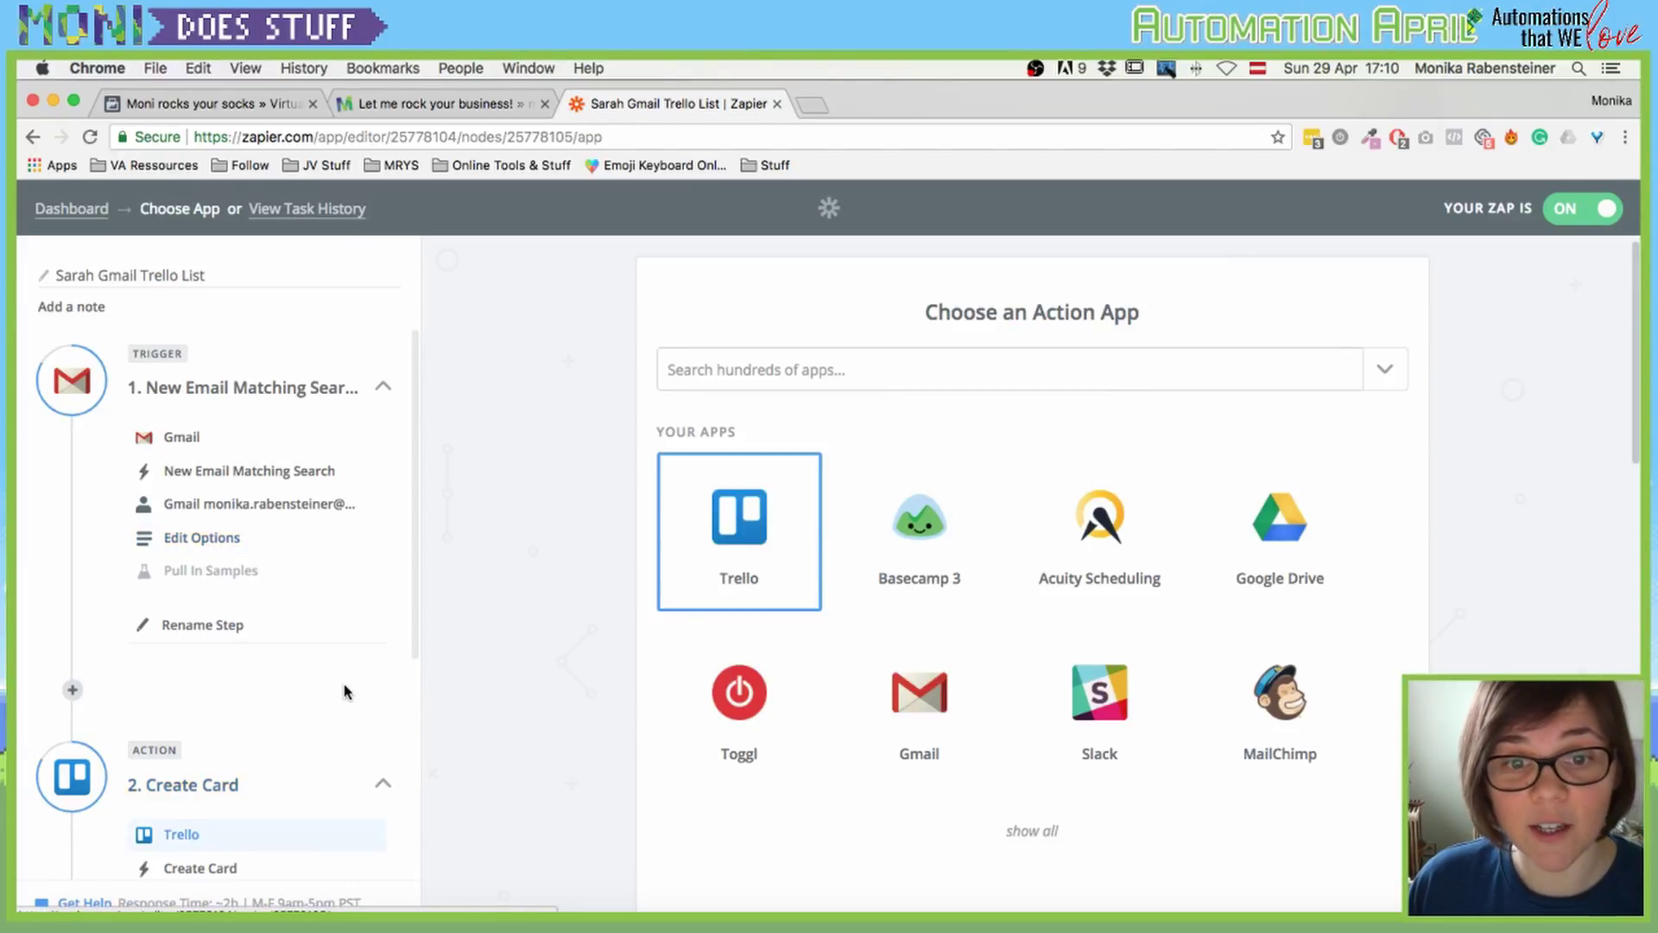
{"action": "scroll", "coordinate": [212, 751], "scroll_direction": "down", "scroll_amount": 3}
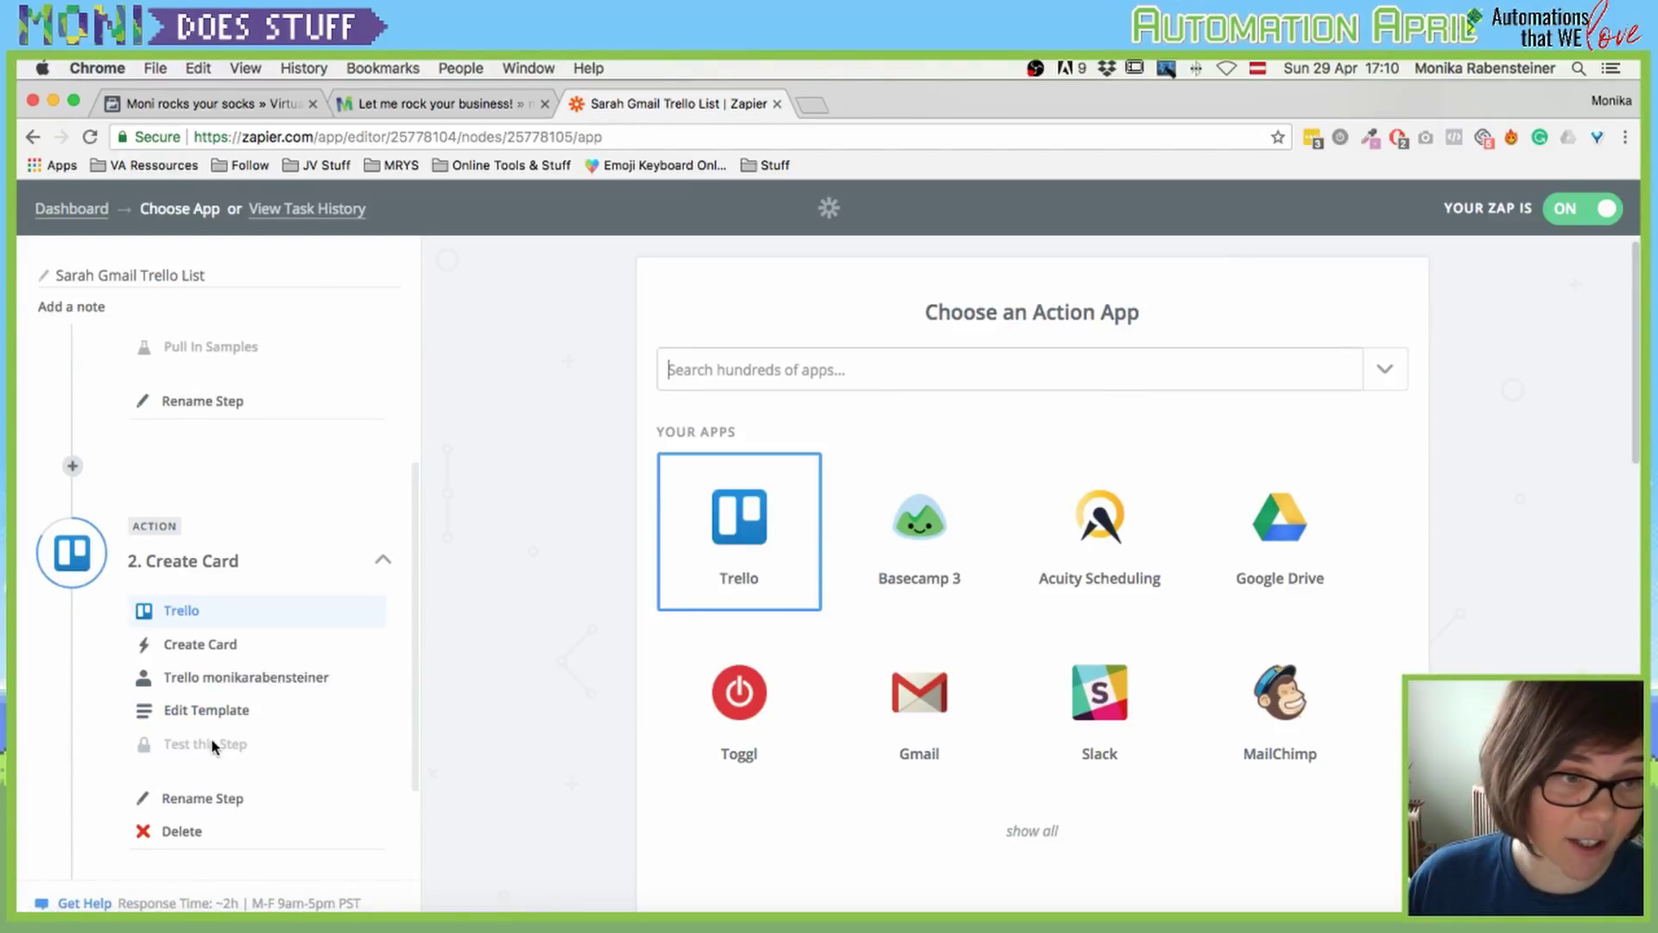
{"action": "left_click", "coordinate": [191, 647]}
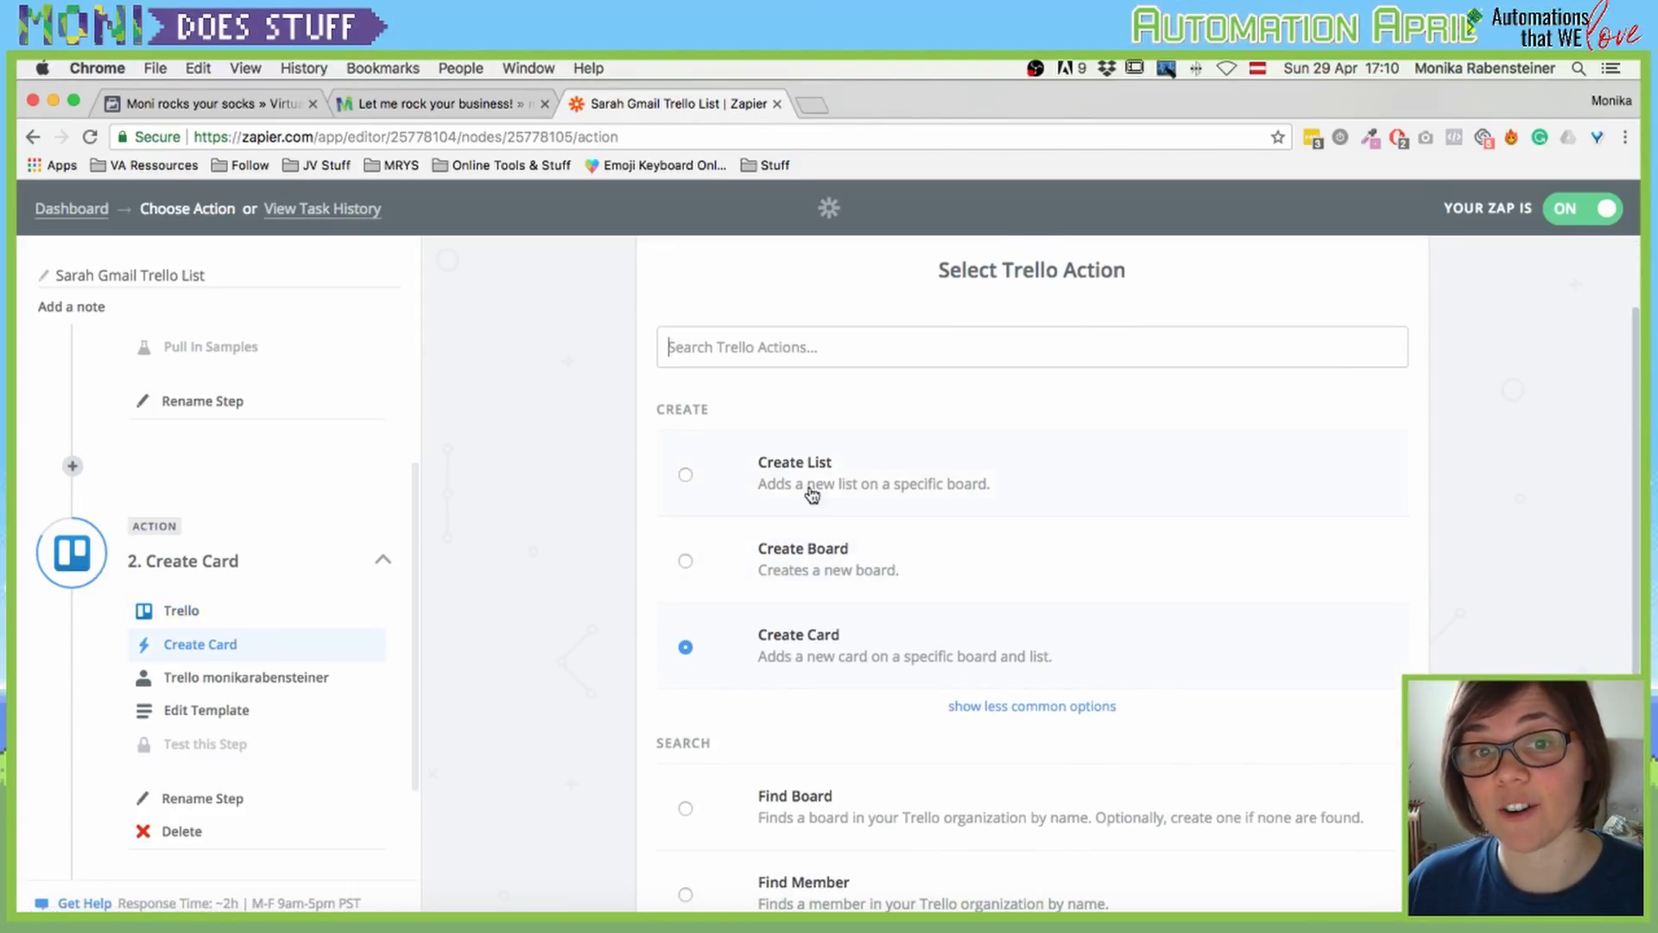
{"action": "scroll", "coordinate": [600, 562], "scroll_direction": "down", "scroll_amount": 2}
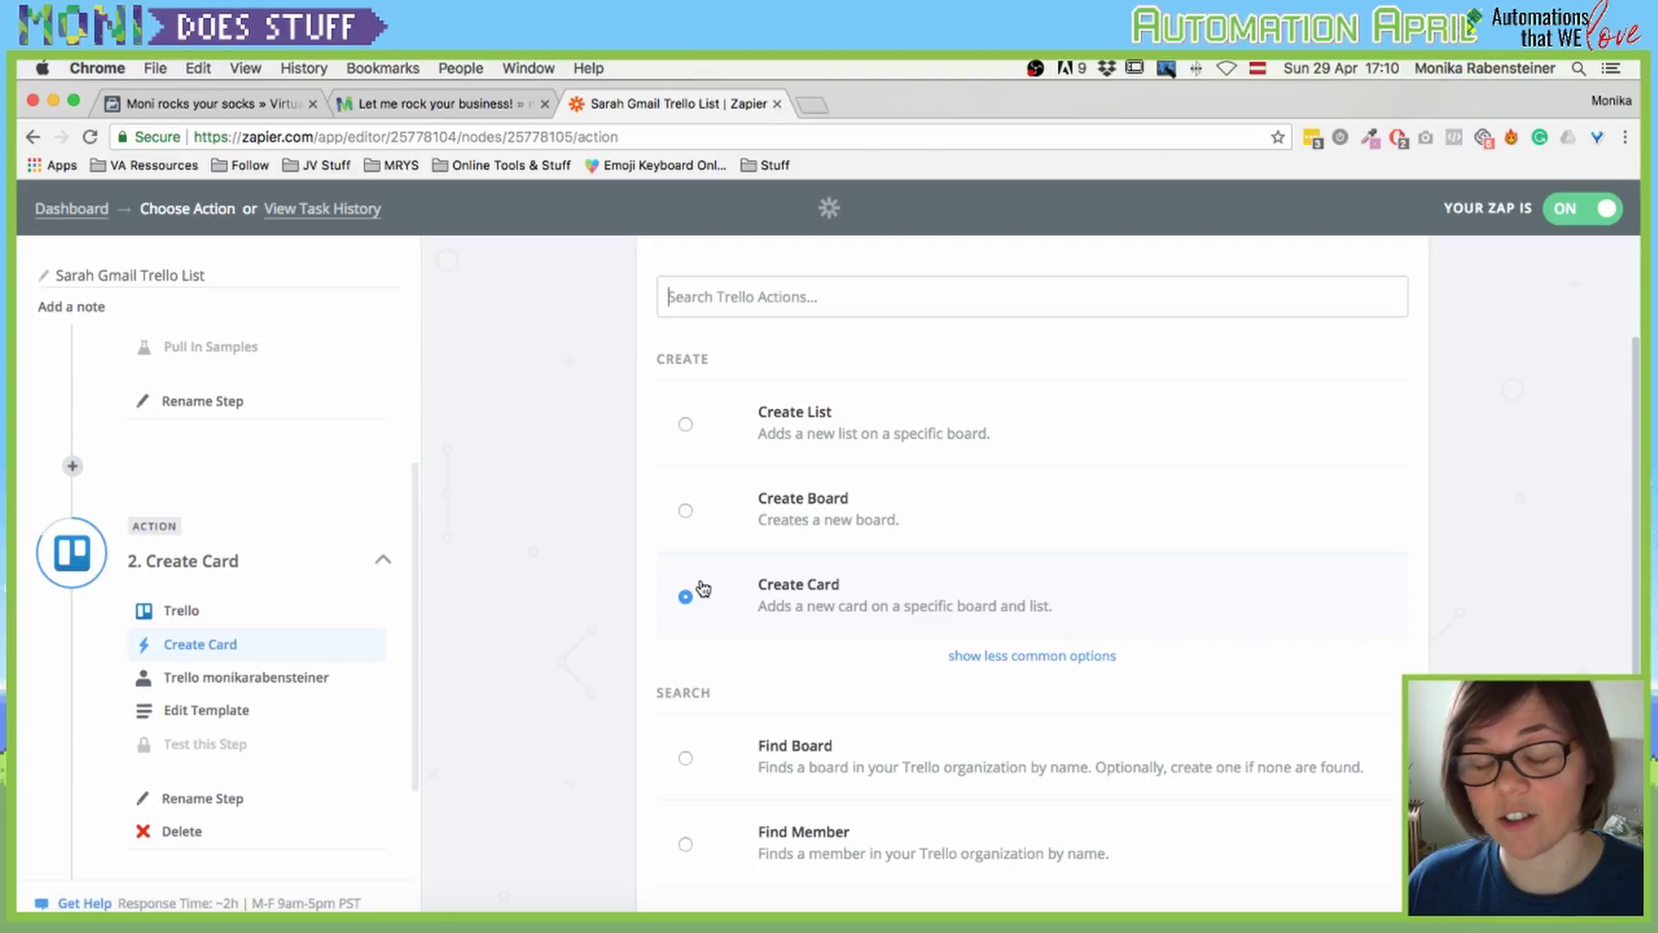
{"action": "left_click", "coordinate": [230, 683]}
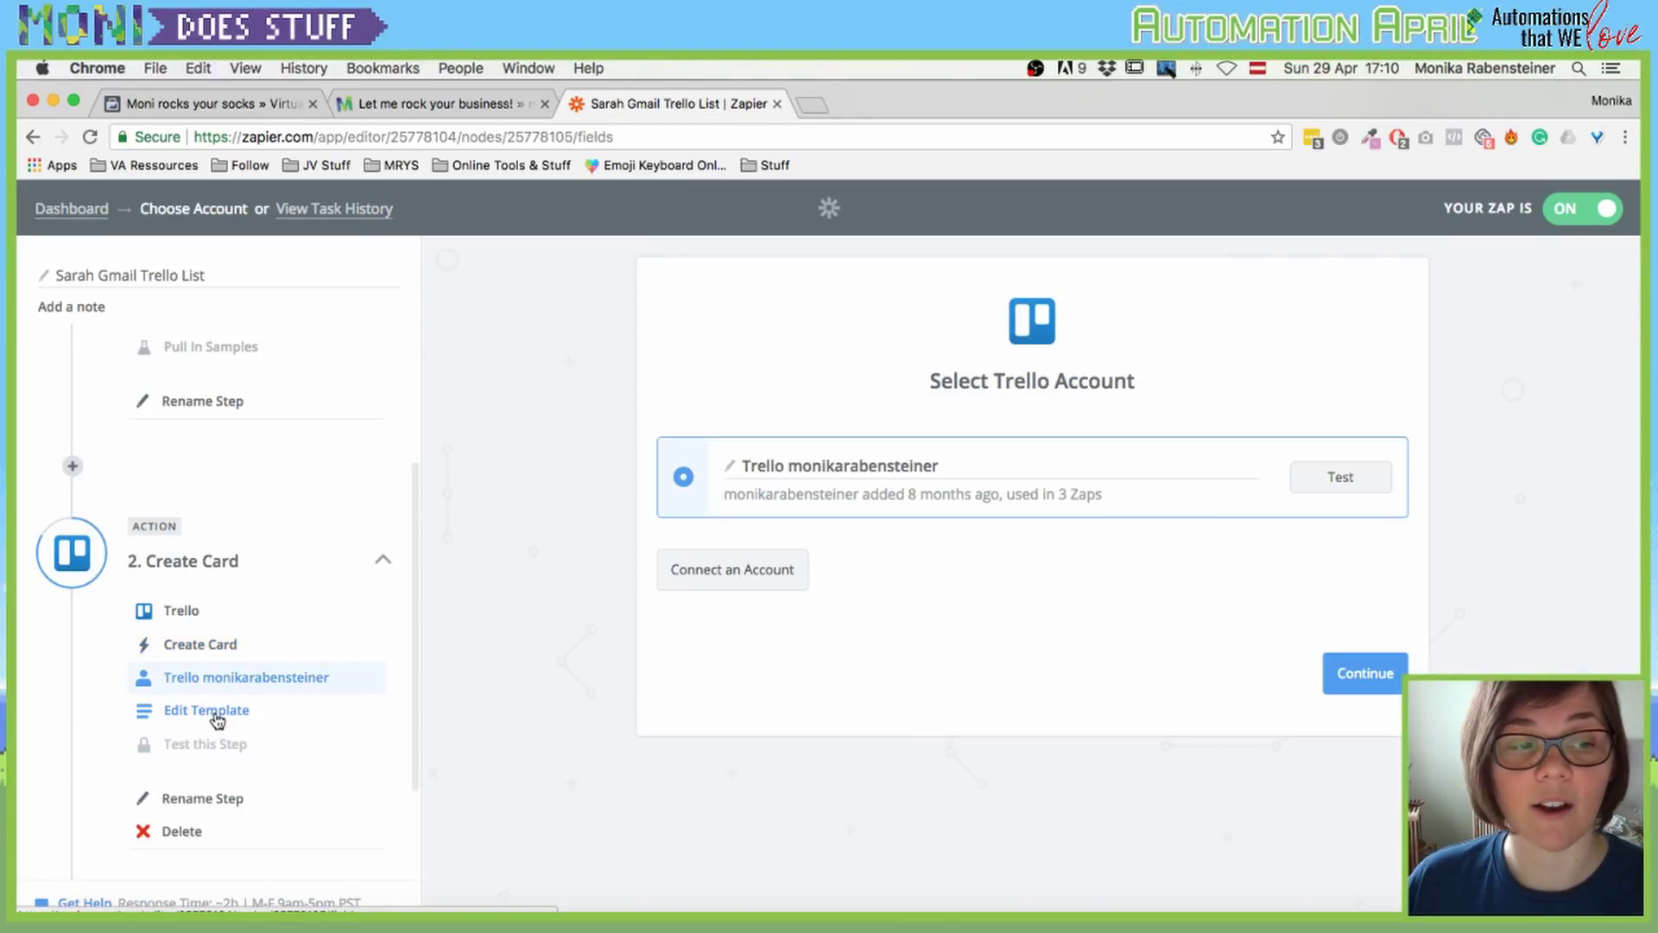
{"action": "left_click", "coordinate": [215, 716]}
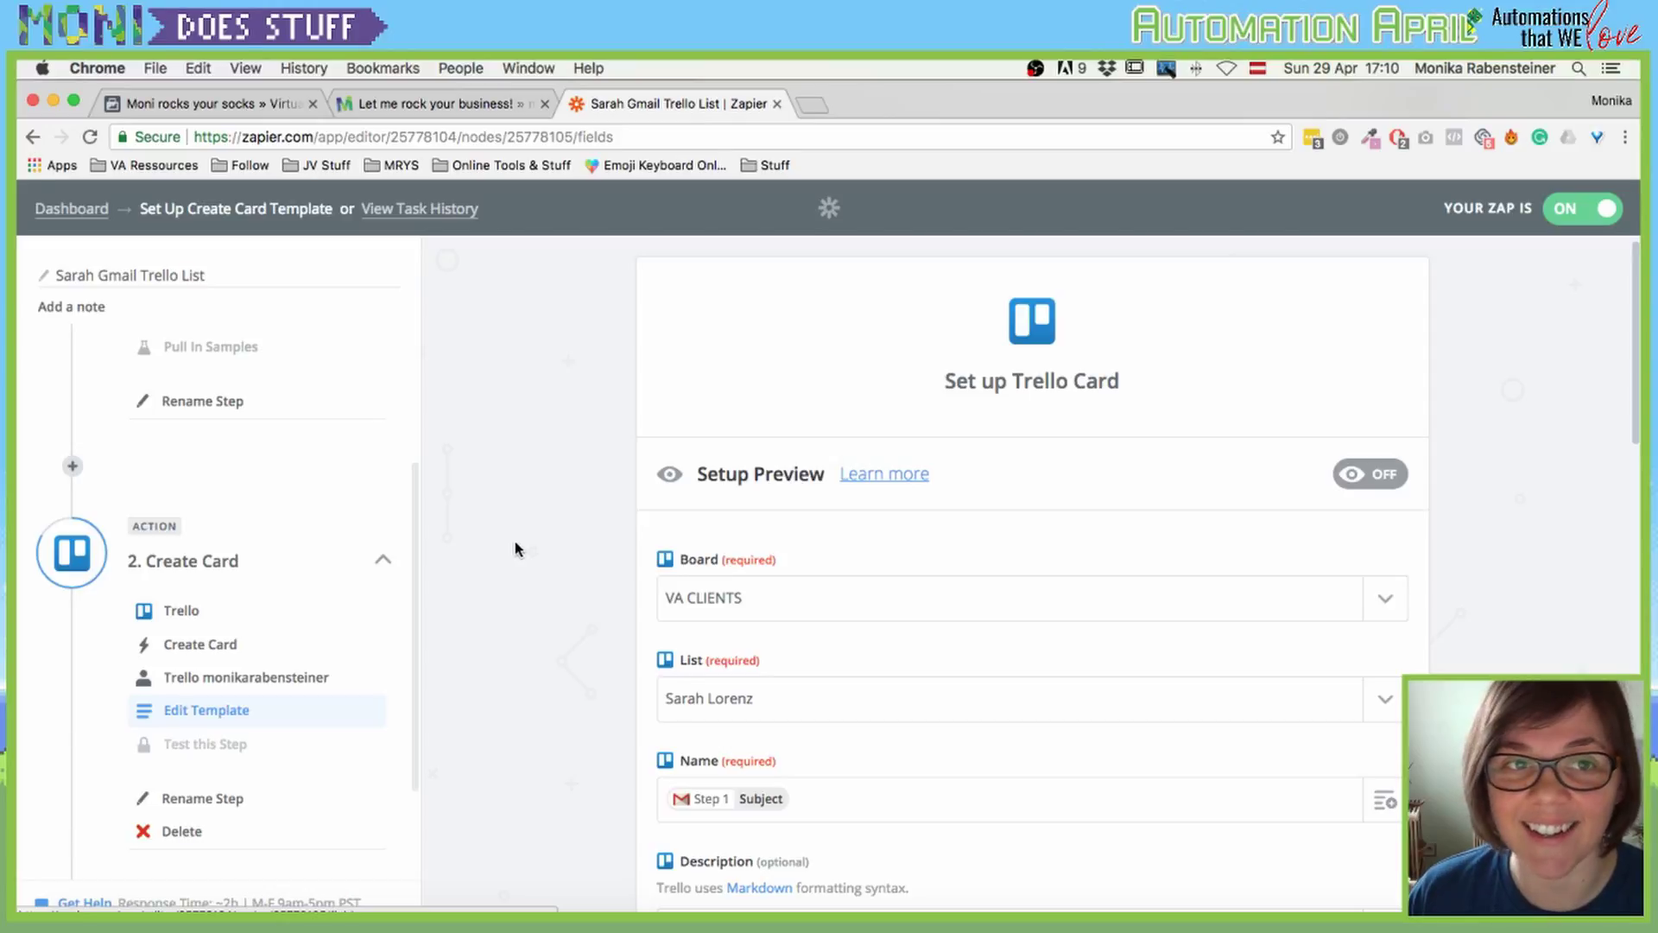
Step: Scroll the card template down to position Top and the All Attachments file mapping
{"action": "scroll", "coordinate": [516, 549], "scroll_direction": "down", "scroll_amount": 5}
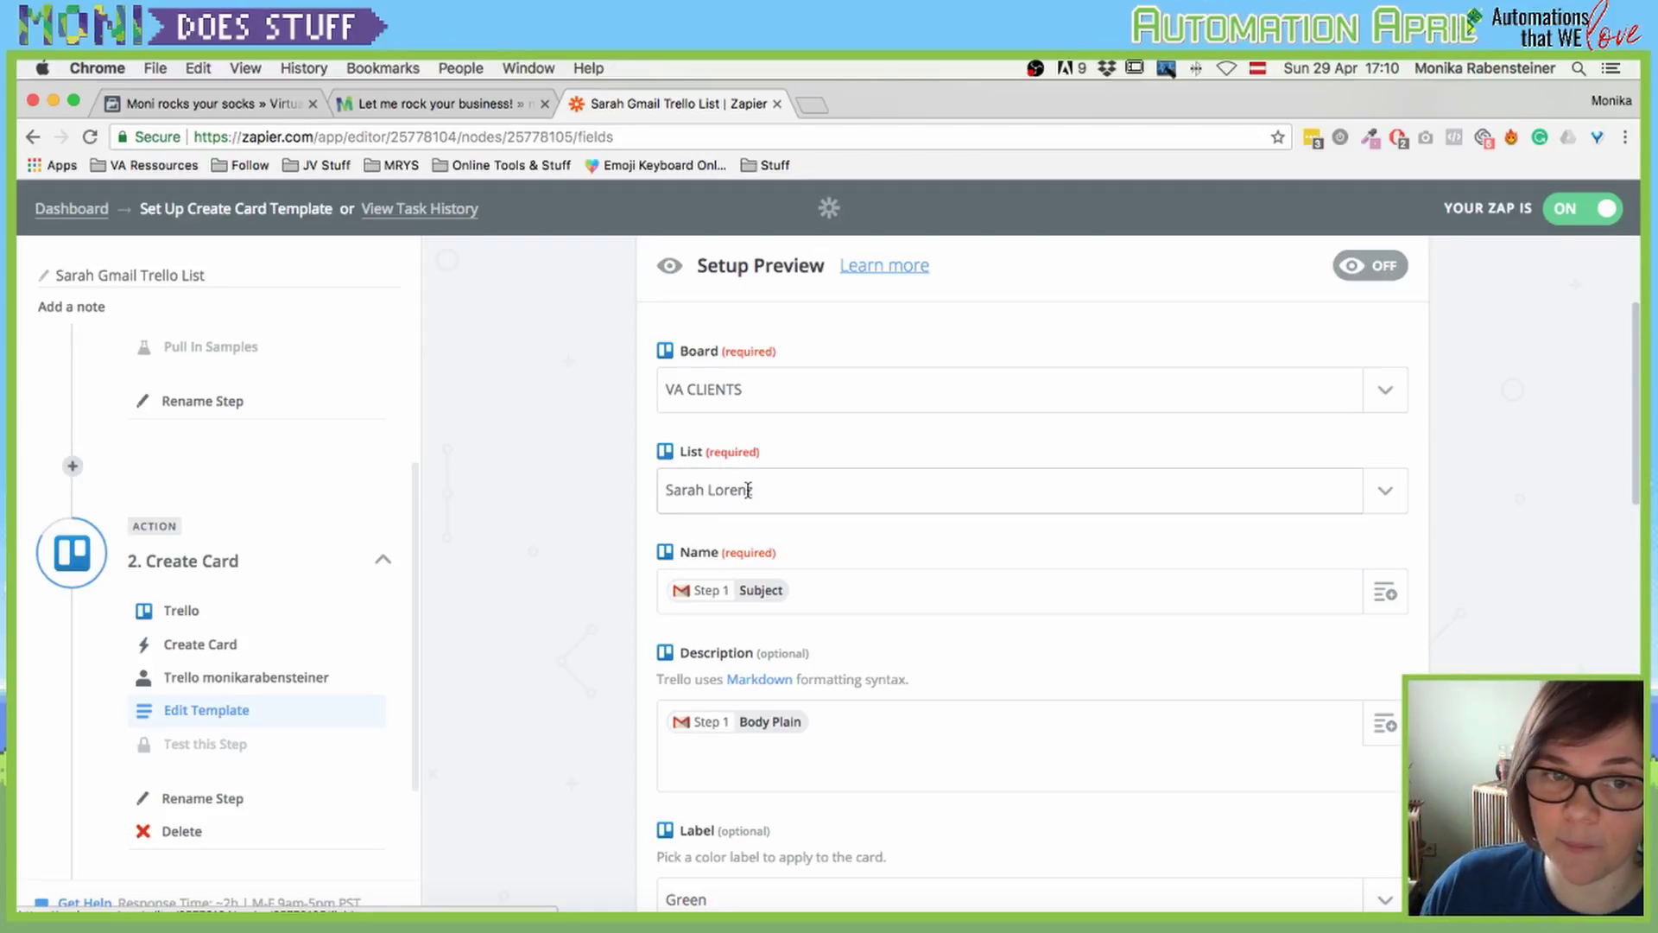
{"action": "scroll", "coordinate": [662, 527], "scroll_direction": "down", "scroll_amount": 2}
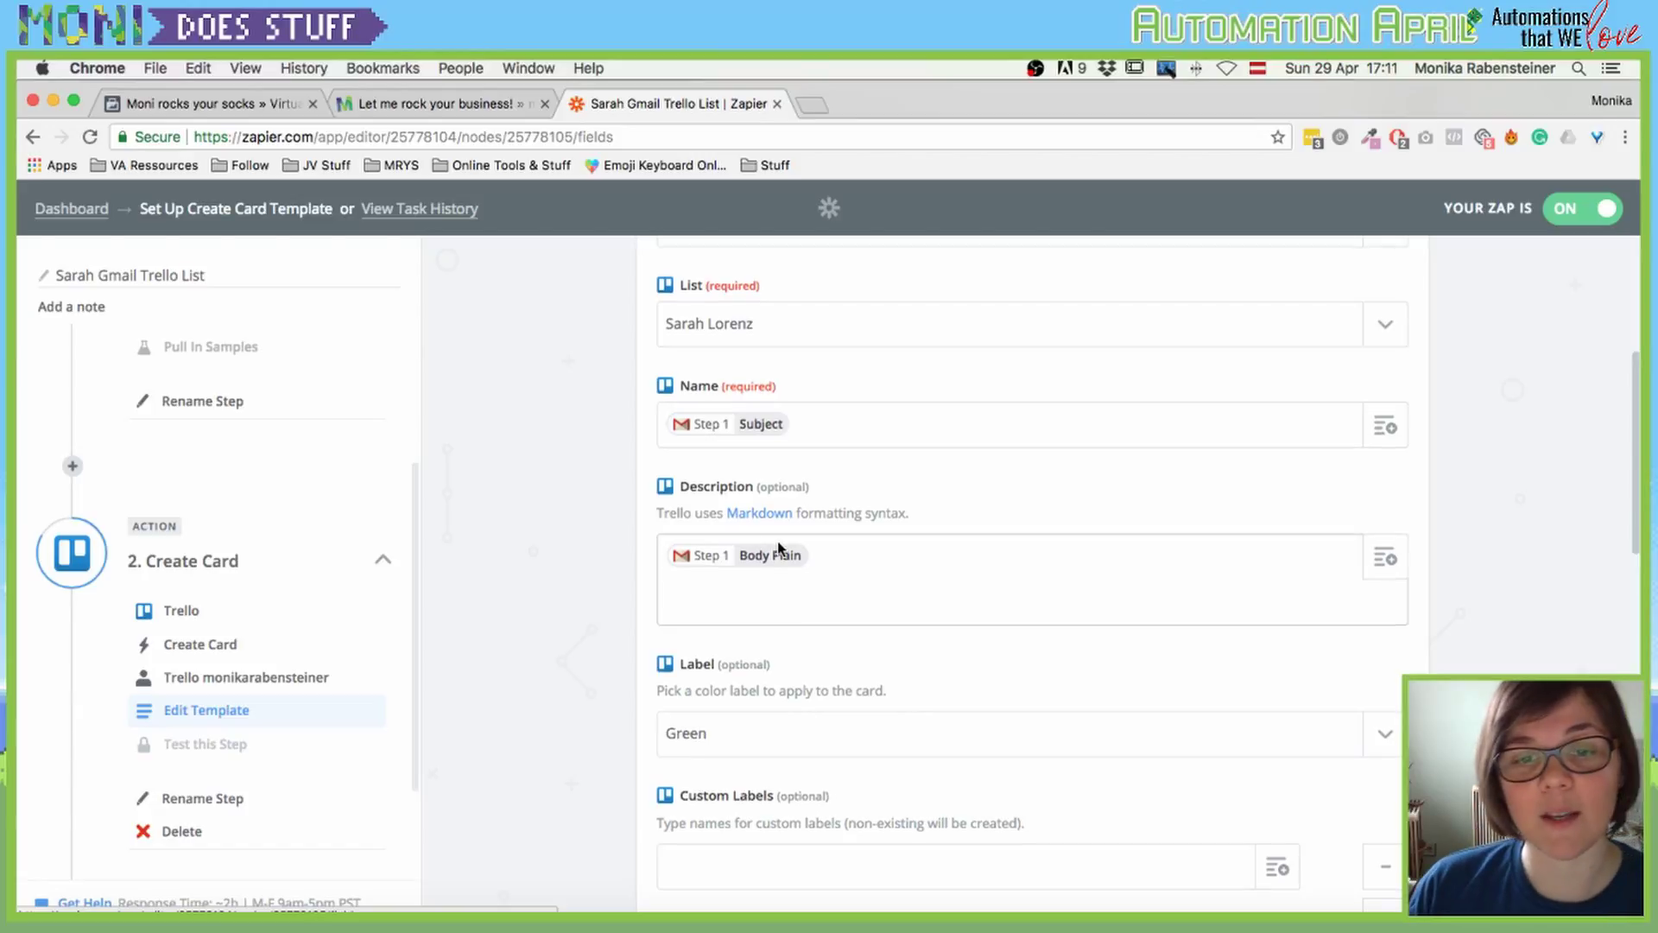
{"action": "scroll", "coordinate": [778, 547], "scroll_direction": "down", "scroll_amount": 3}
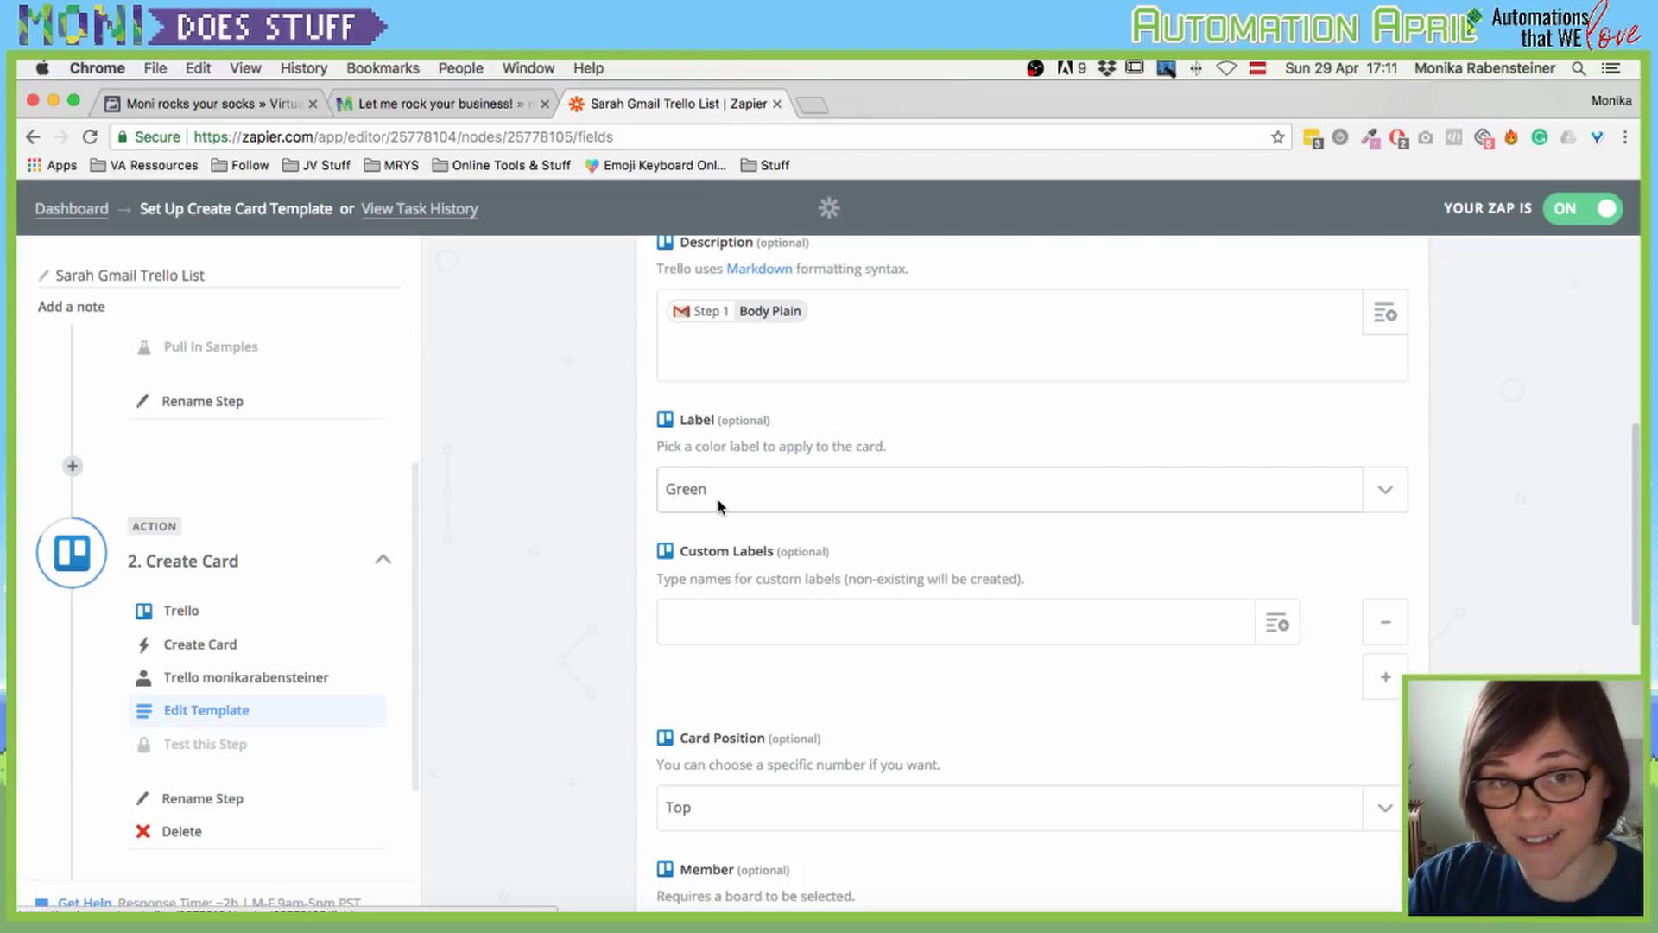
{"action": "scroll", "coordinate": [718, 505], "scroll_direction": "down", "scroll_amount": 4}
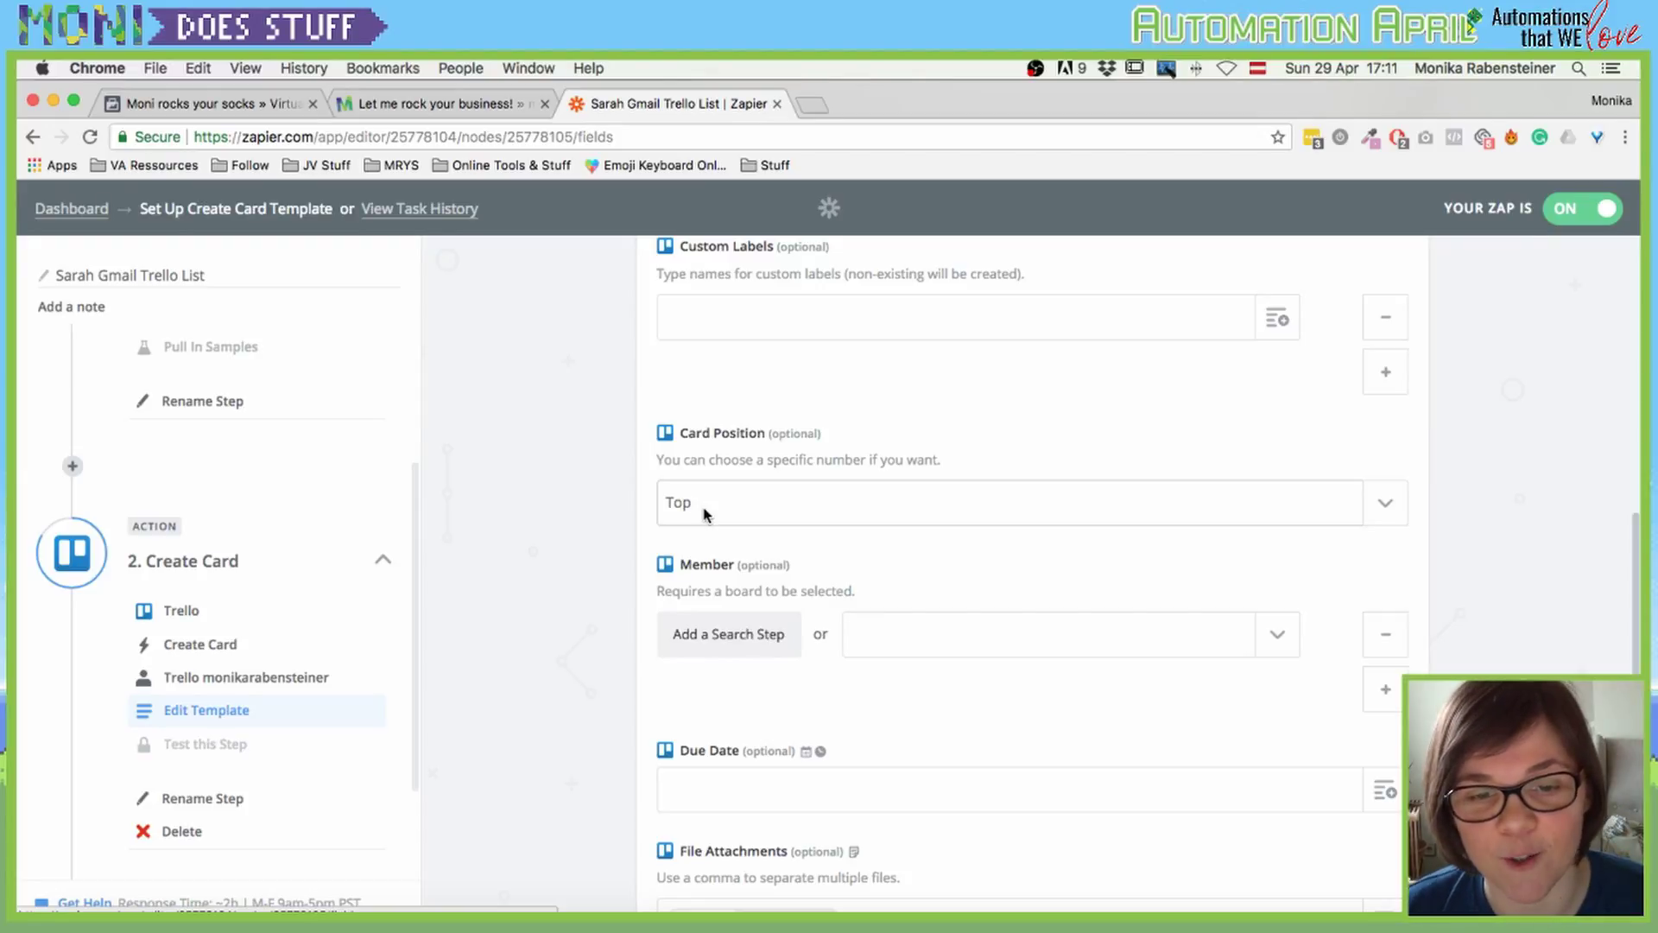
{"action": "scroll", "coordinate": [703, 513], "scroll_direction": "down", "scroll_amount": 2}
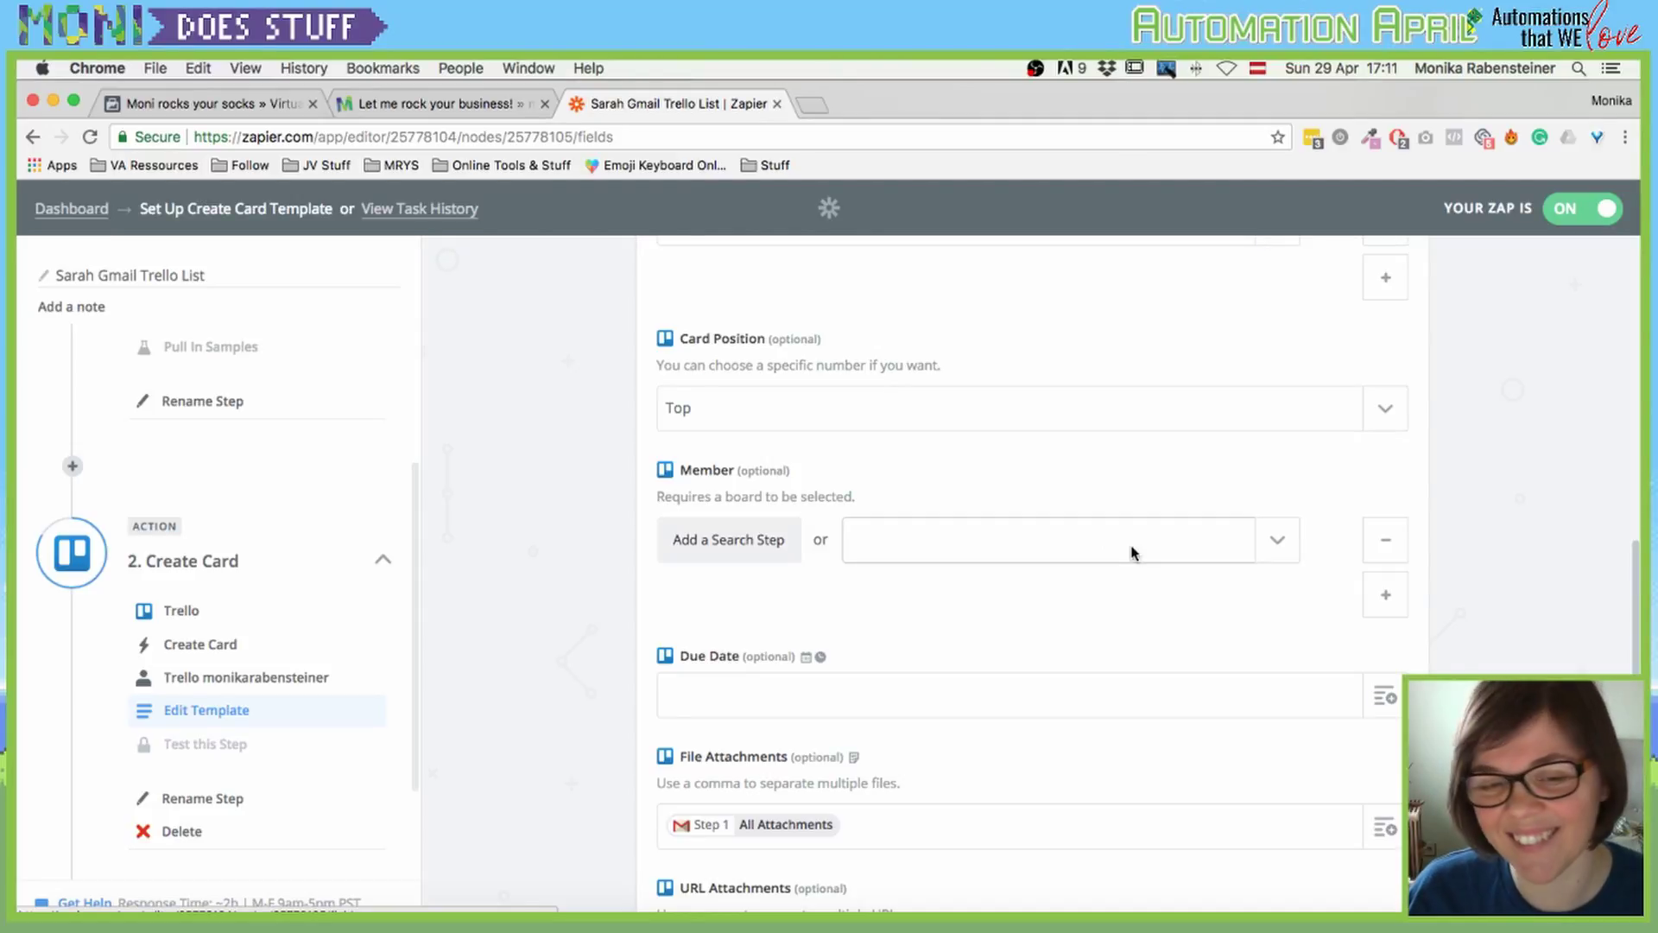
{"action": "scroll", "coordinate": [1123, 551], "scroll_direction": "down", "scroll_amount": 2}
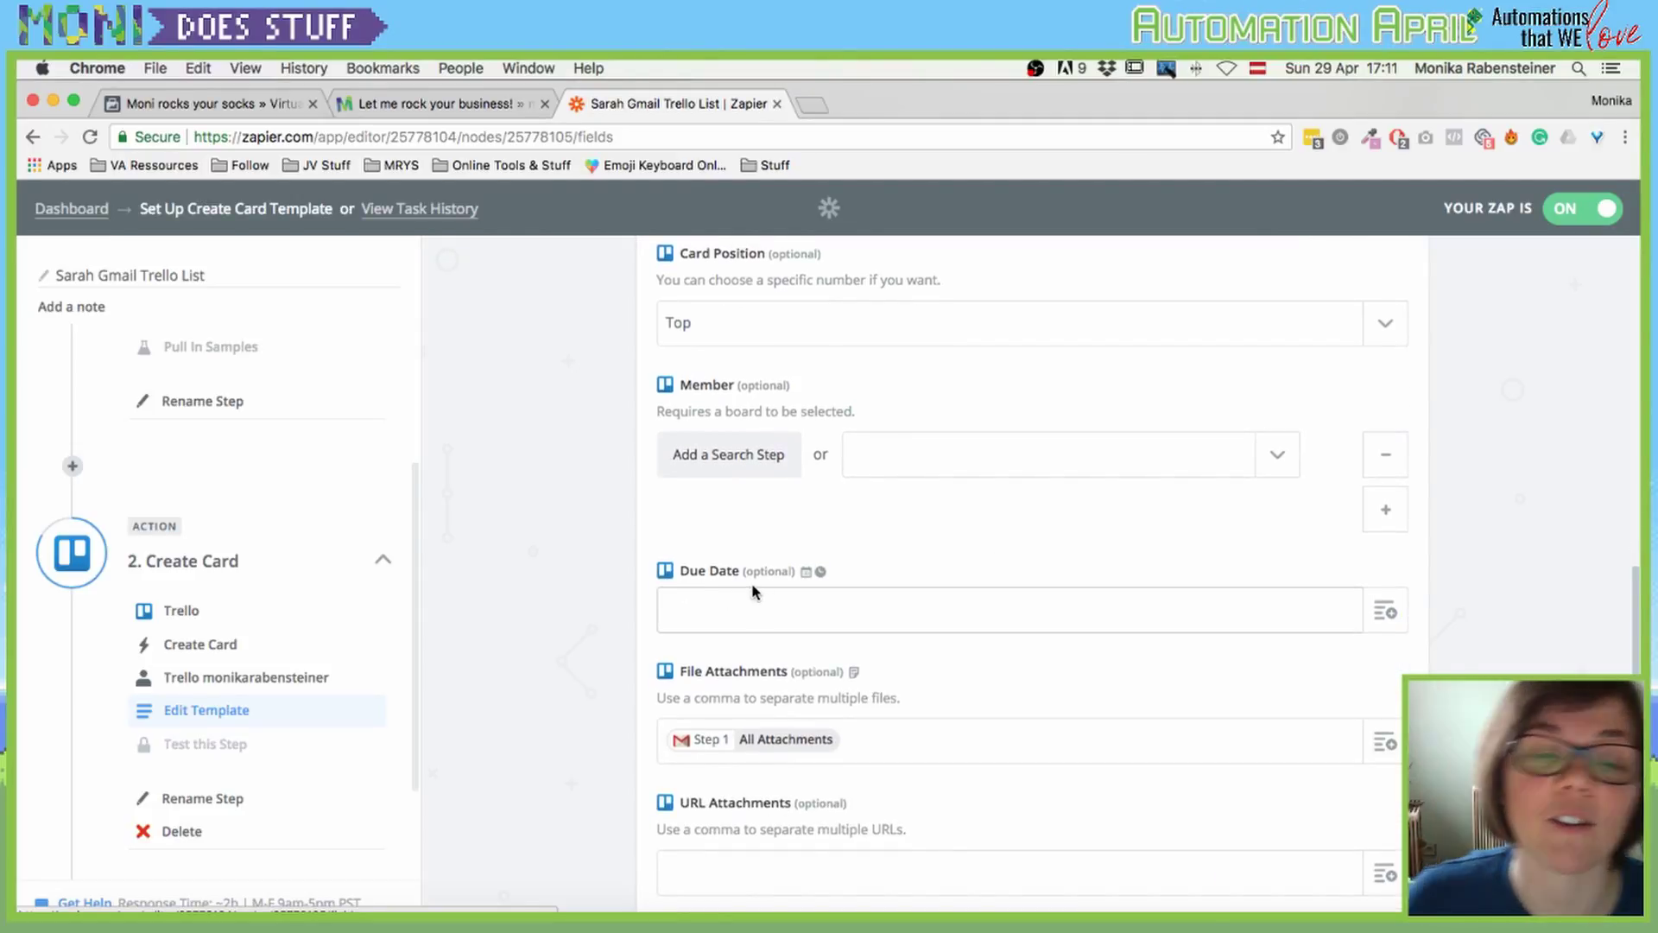
Step: Consult the date-time field help and Due Date's trigger data options without picking a value
{"action": "left_click", "coordinate": [806, 572]}
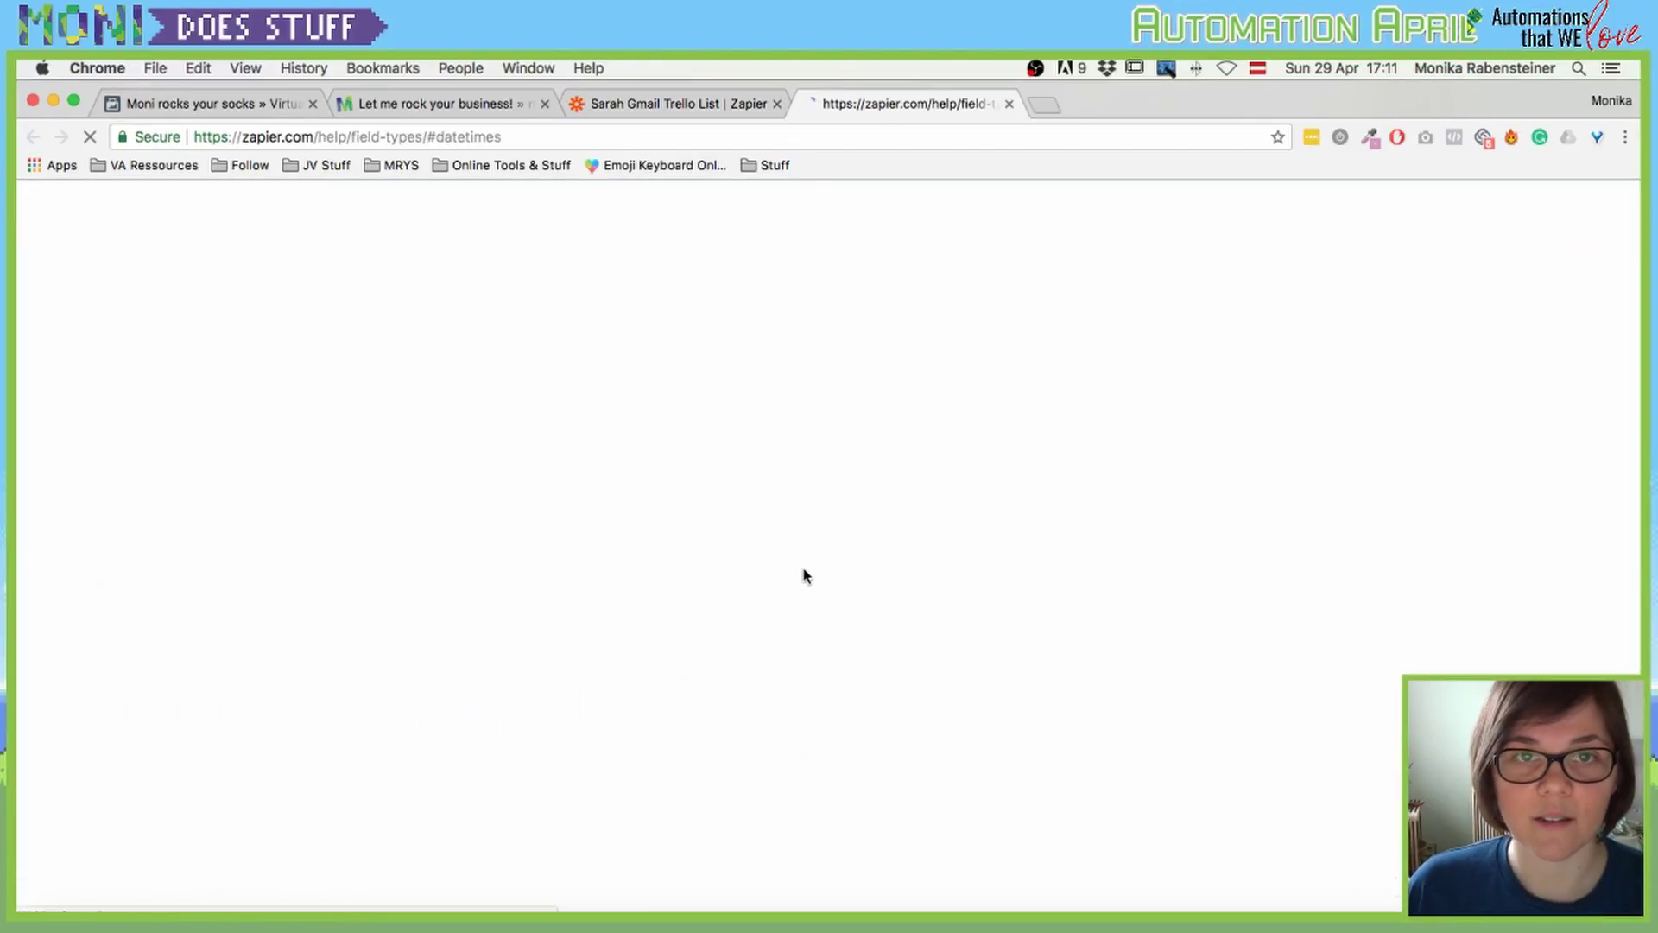
{"action": "left_click", "coordinate": [1010, 104]}
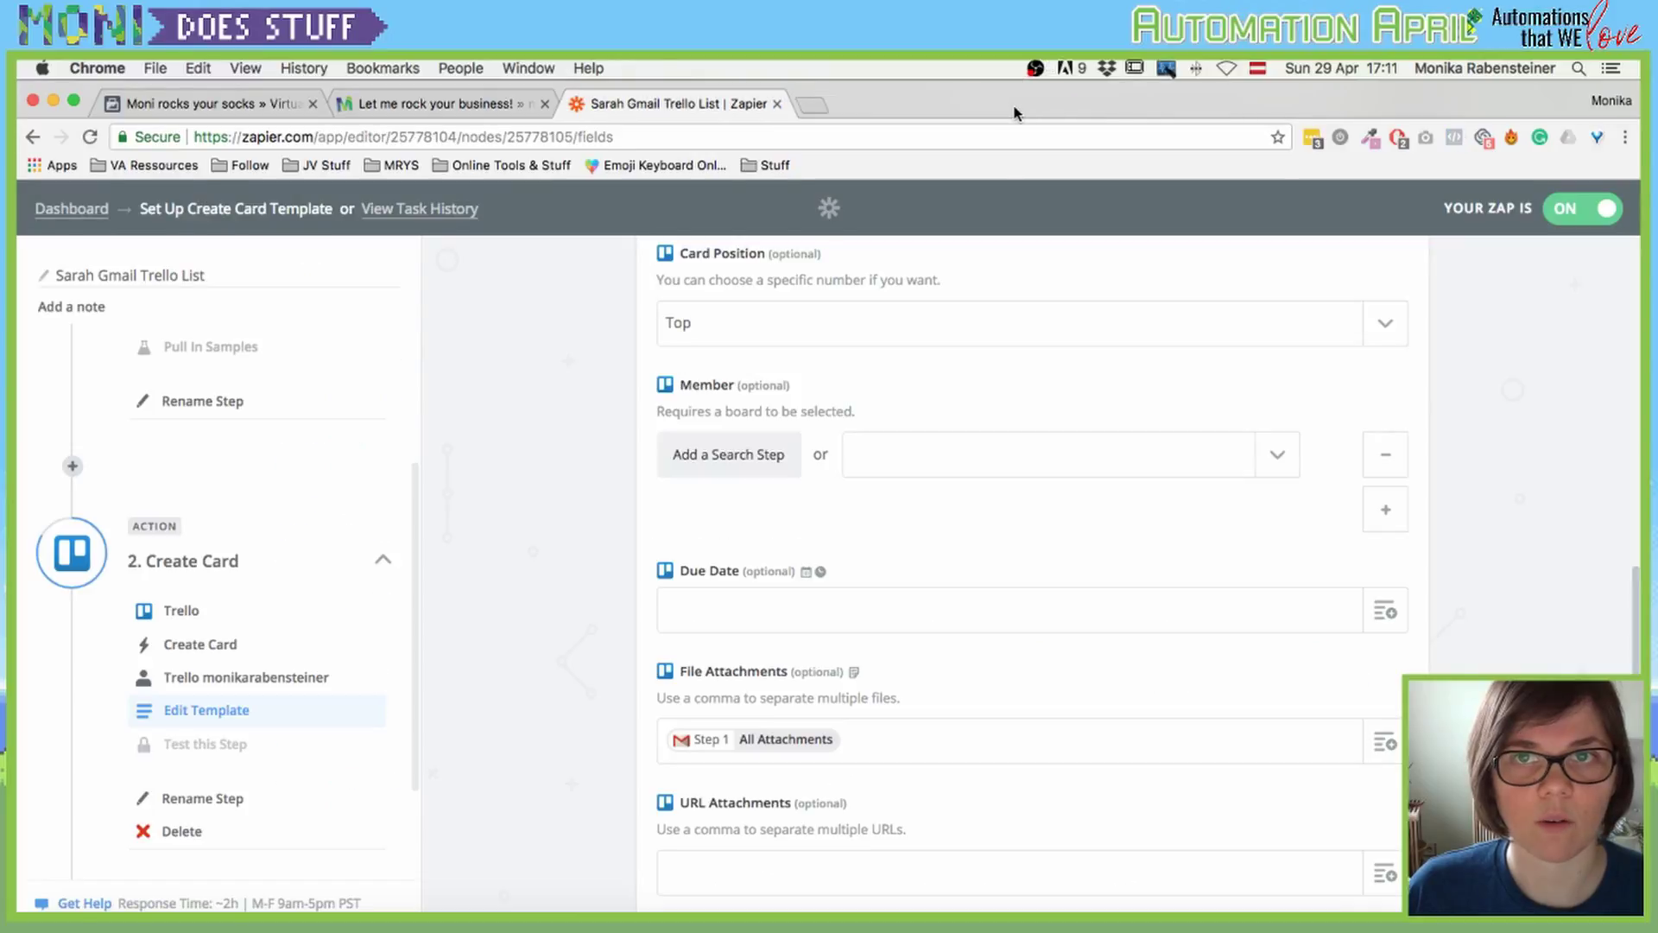
{"action": "left_click", "coordinate": [824, 614]}
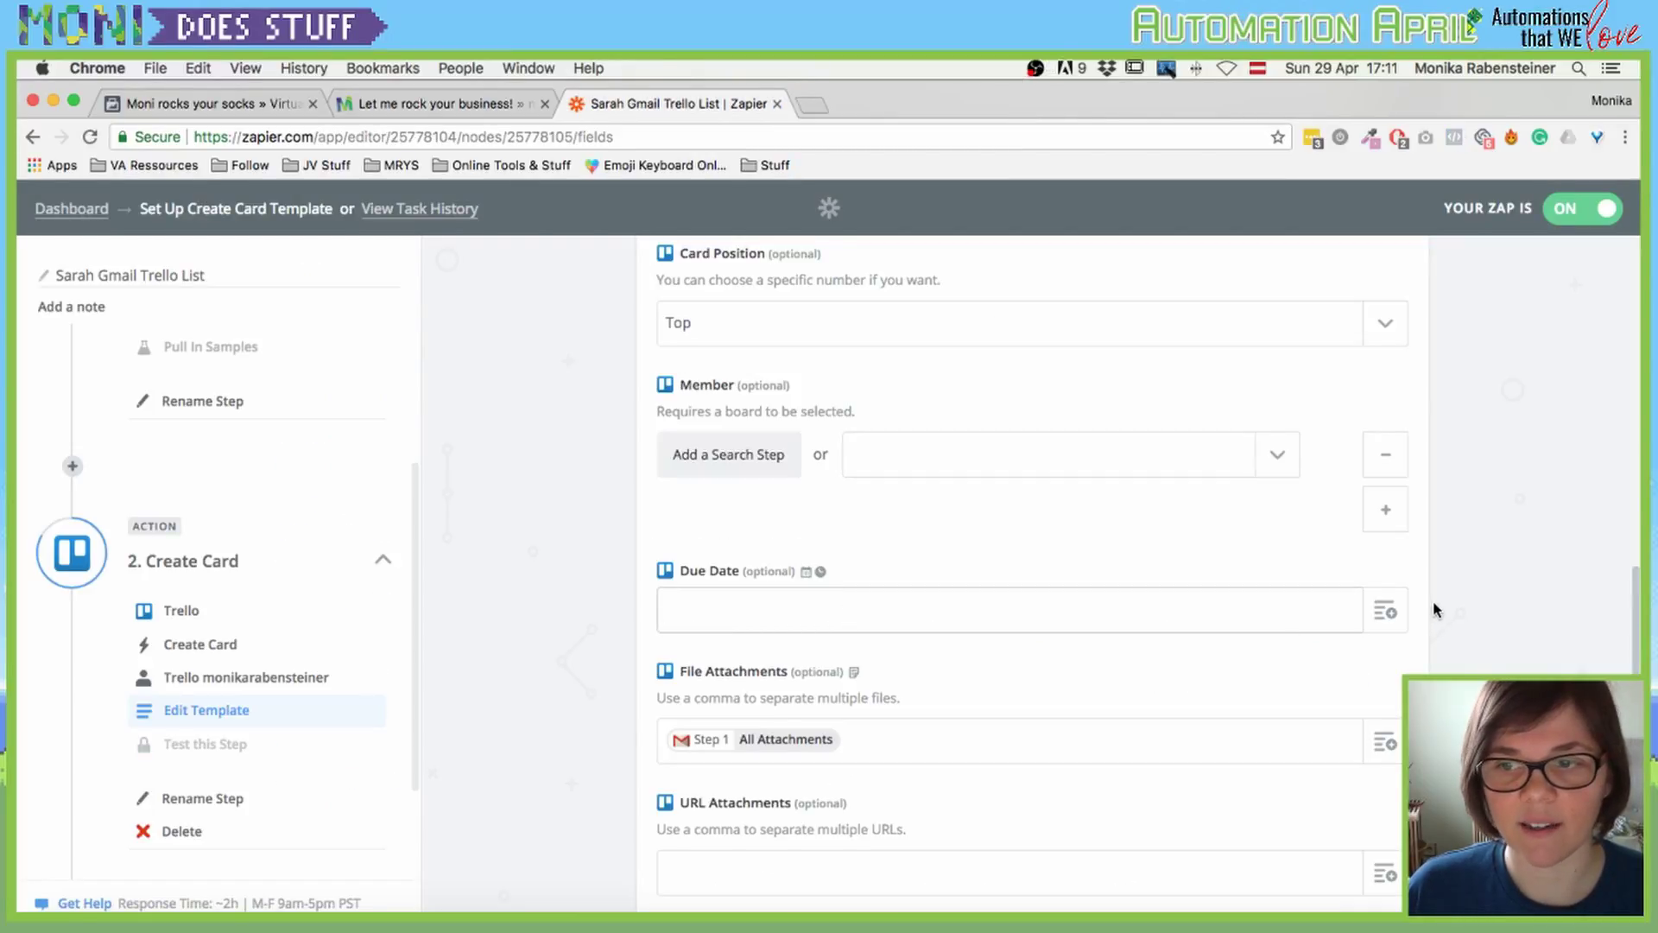
{"action": "left_click", "coordinate": [1386, 610]}
{"action": "scroll", "coordinate": [1380, 604], "scroll_direction": "down", "scroll_amount": 2}
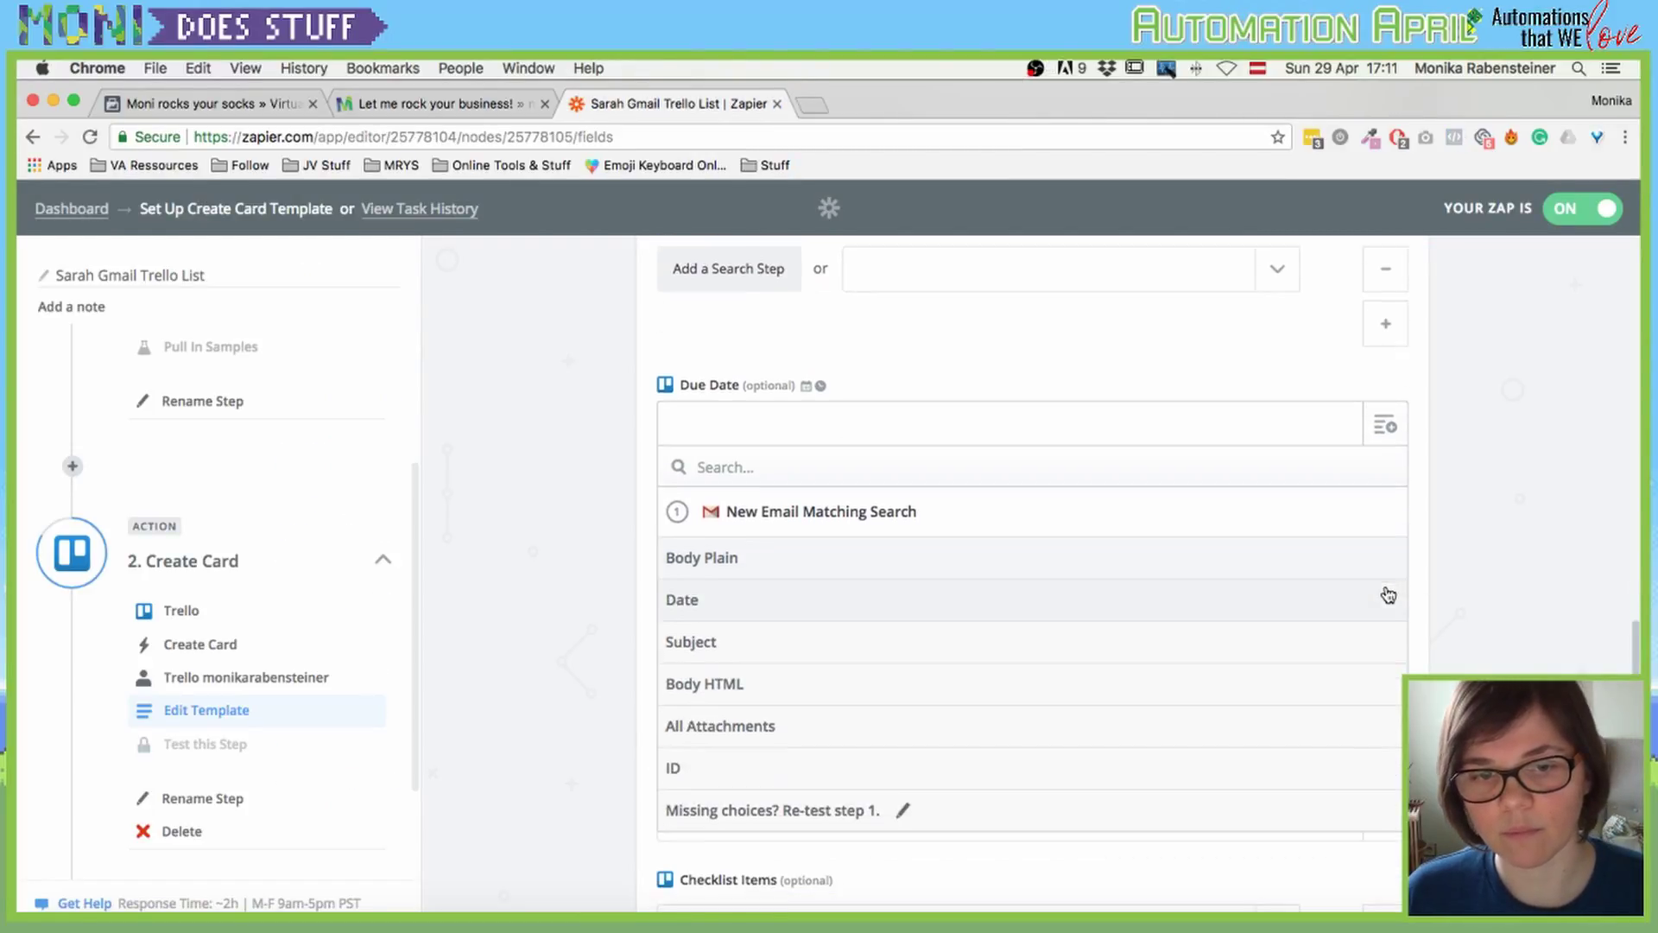
{"action": "left_click", "coordinate": [822, 380]}
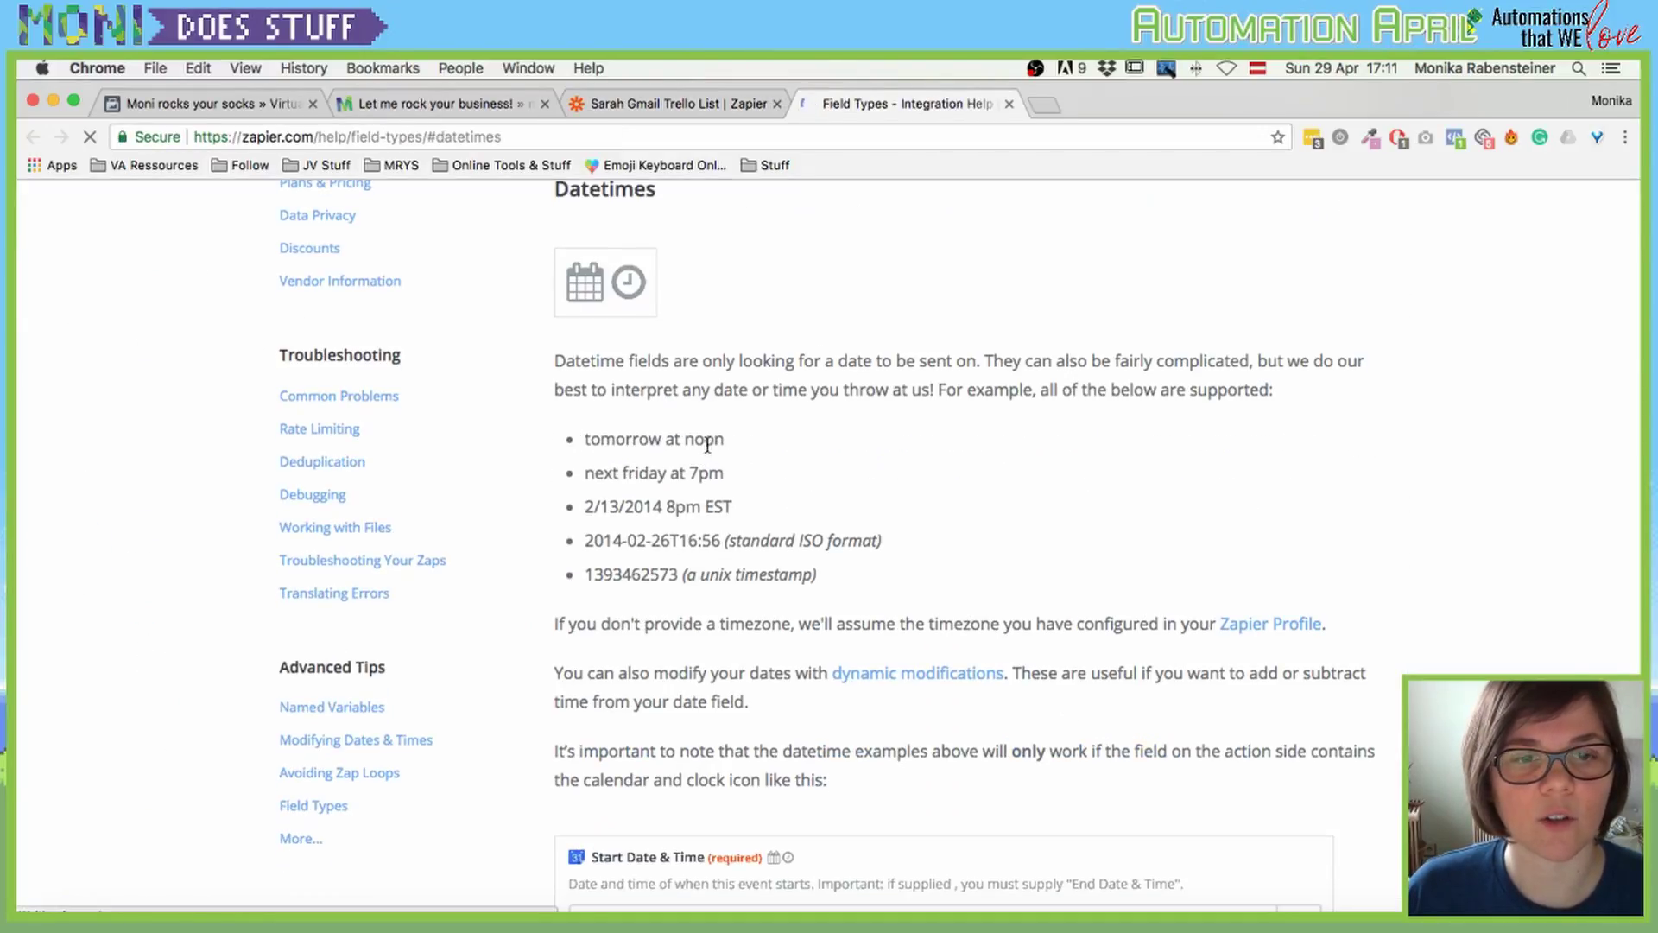
{"action": "scroll", "coordinate": [707, 444], "scroll_direction": "down", "scroll_amount": 2}
{"action": "left_click", "coordinate": [1008, 104]}
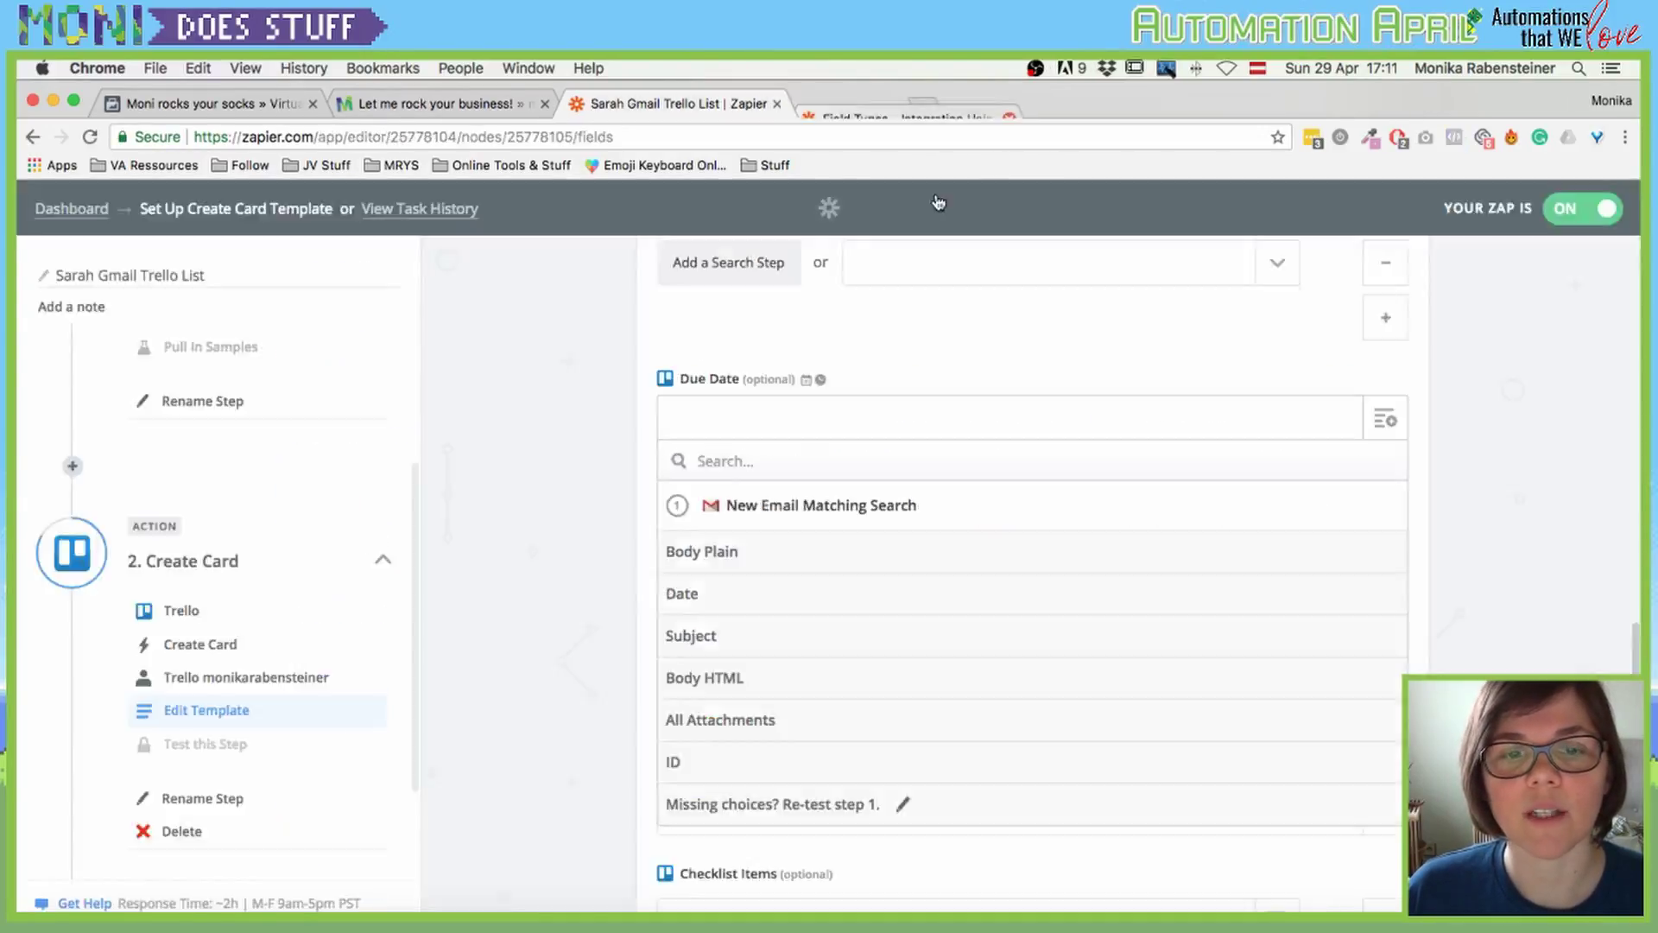
Step: Leave Due Date empty and check File Attachments is mapped to the Gmail All Attachments
{"action": "left_click", "coordinate": [685, 414]}
{"action": "left_click", "coordinate": [562, 444]}
{"action": "scroll", "coordinate": [613, 507], "scroll_direction": "down", "scroll_amount": 1}
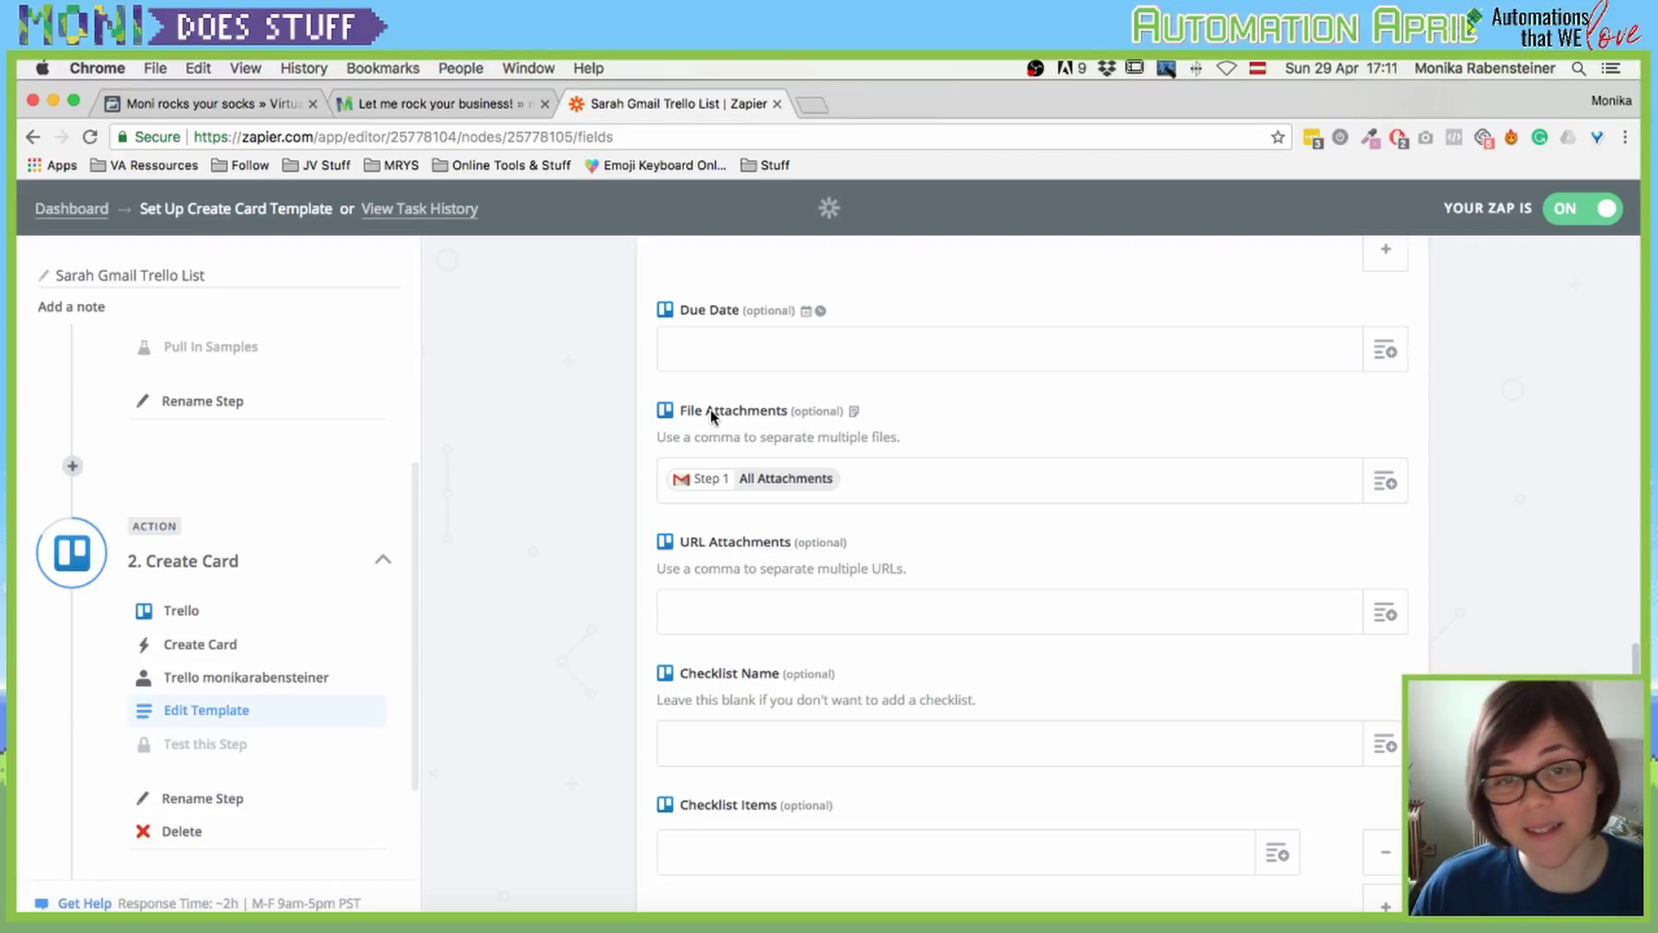
{"action": "left_click", "coordinate": [778, 493]}
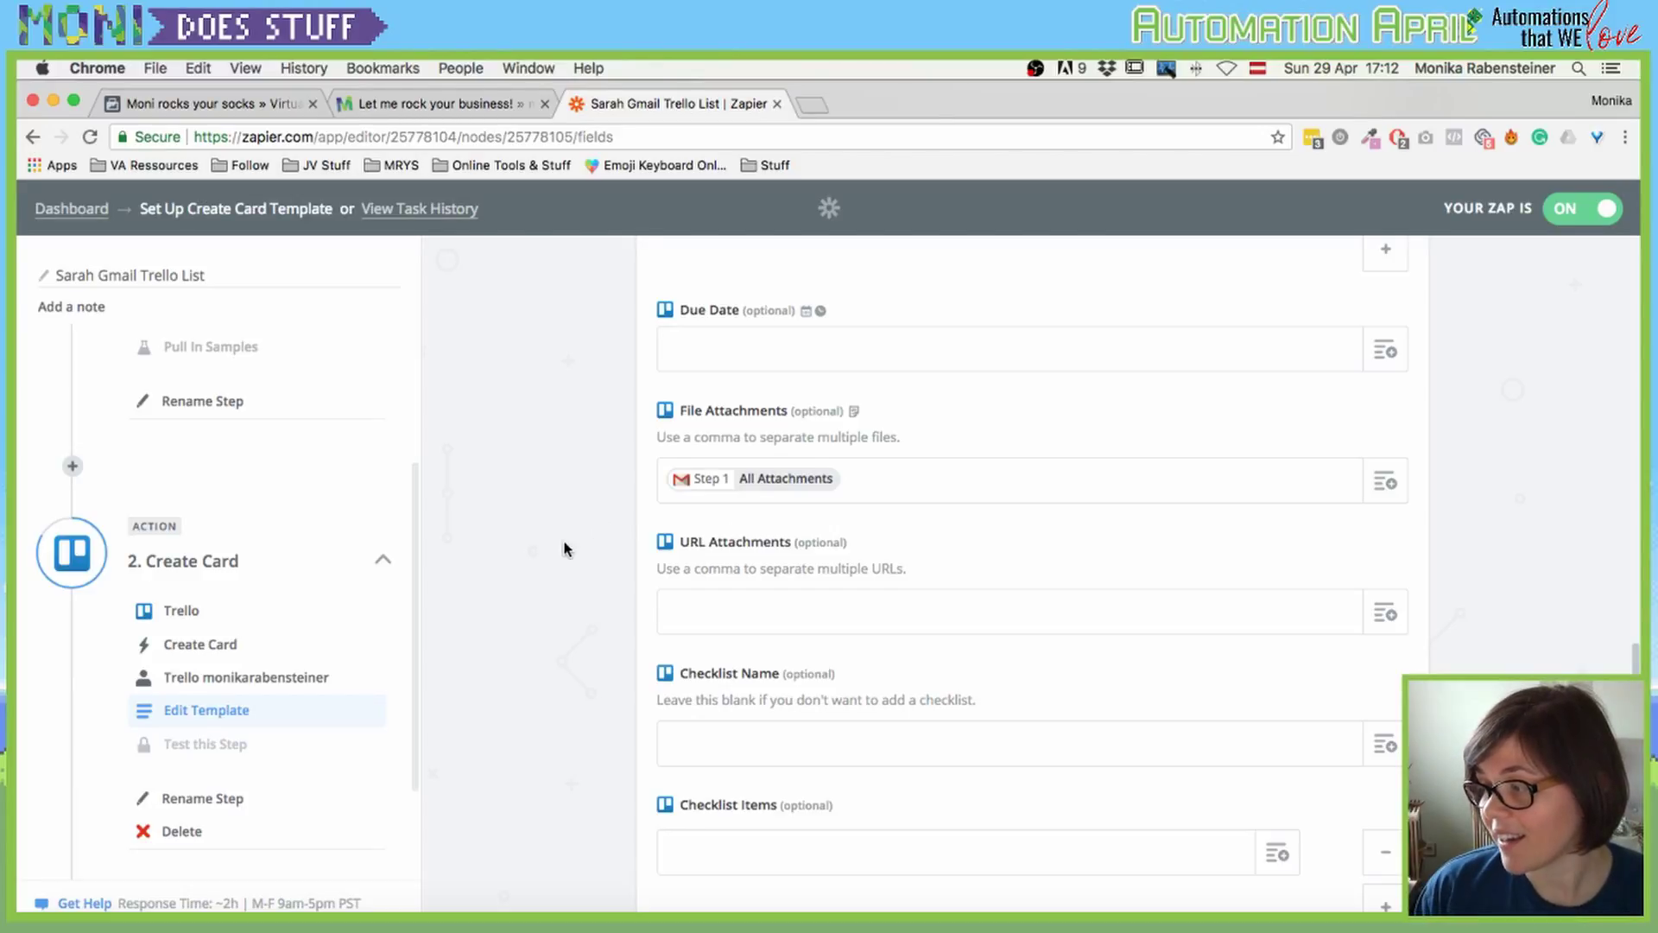
Step: Scroll to the checklist fields, leaving Checklist Name blank
{"action": "scroll", "coordinate": [563, 549], "scroll_direction": "down", "scroll_amount": 2}
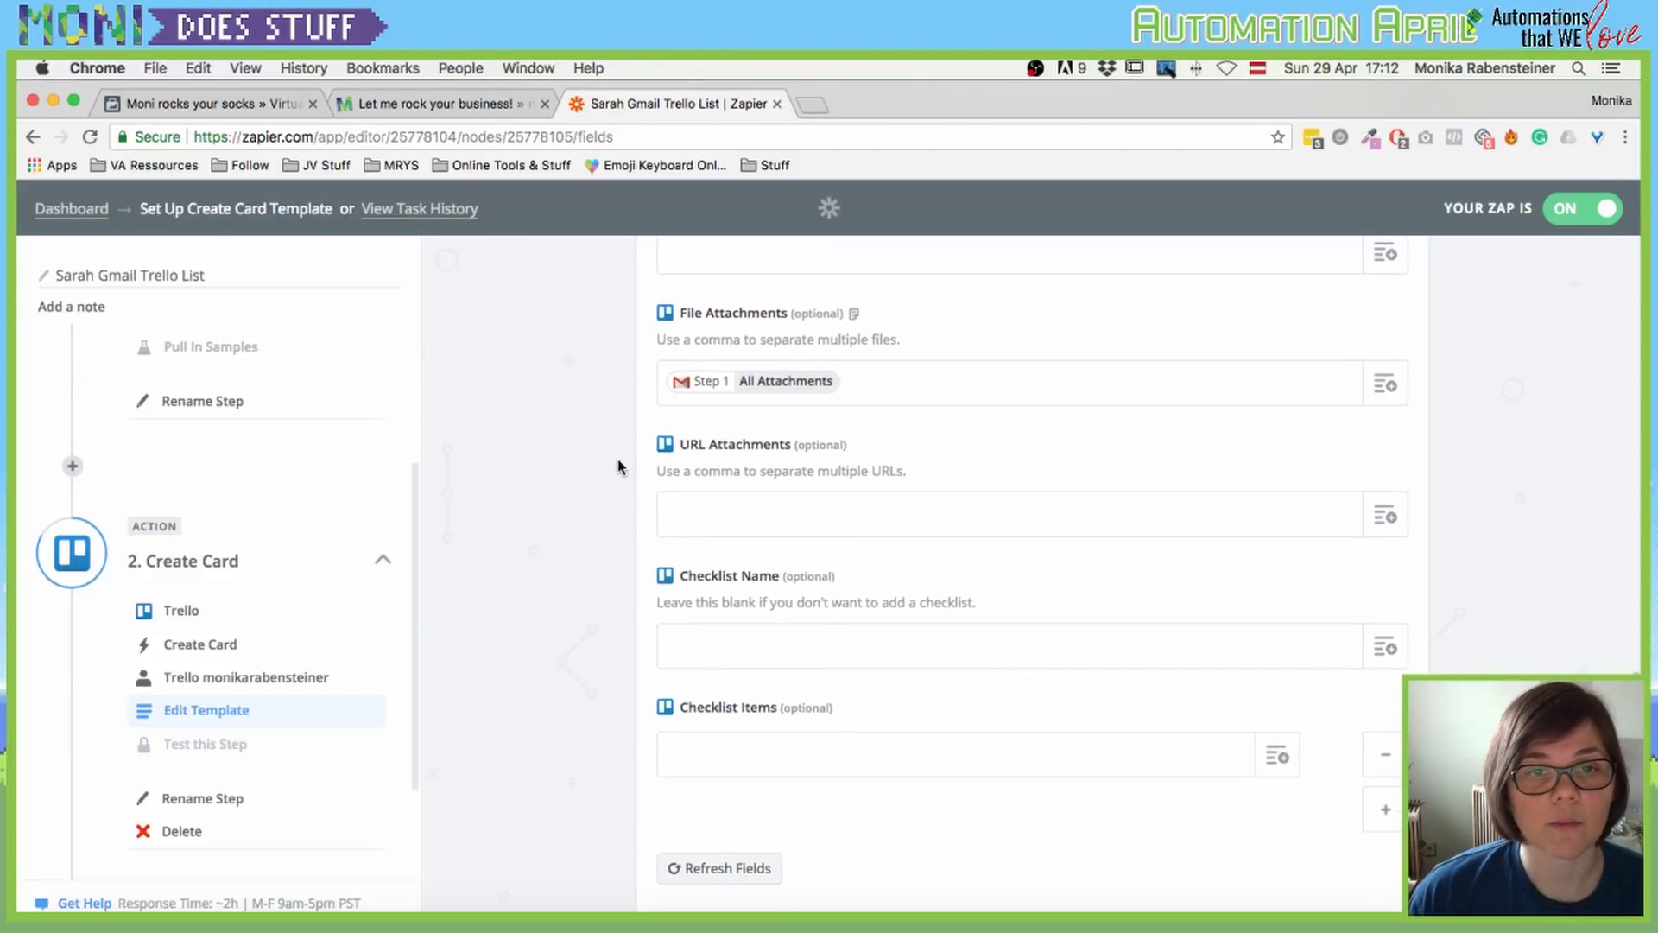
{"action": "scroll", "coordinate": [618, 467], "scroll_direction": "down", "scroll_amount": 1}
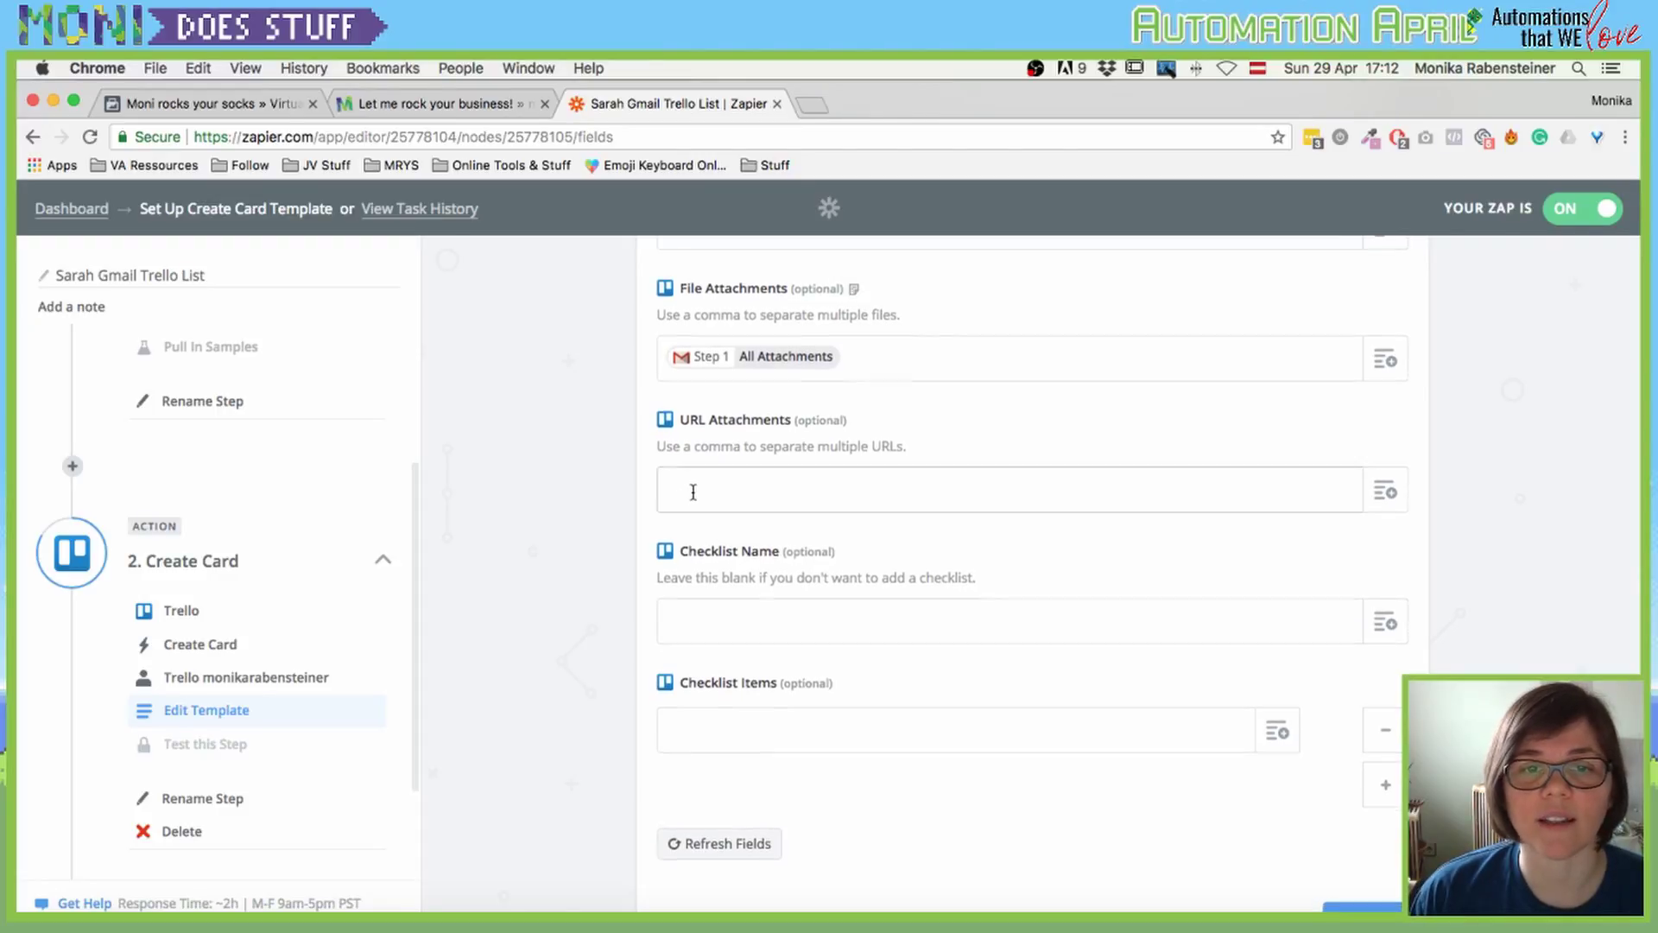
{"action": "scroll", "coordinate": [693, 491], "scroll_direction": "up", "scroll_amount": 1}
{"action": "scroll", "coordinate": [596, 565], "scroll_direction": "down", "scroll_amount": 3}
{"action": "left_click", "coordinate": [735, 490]}
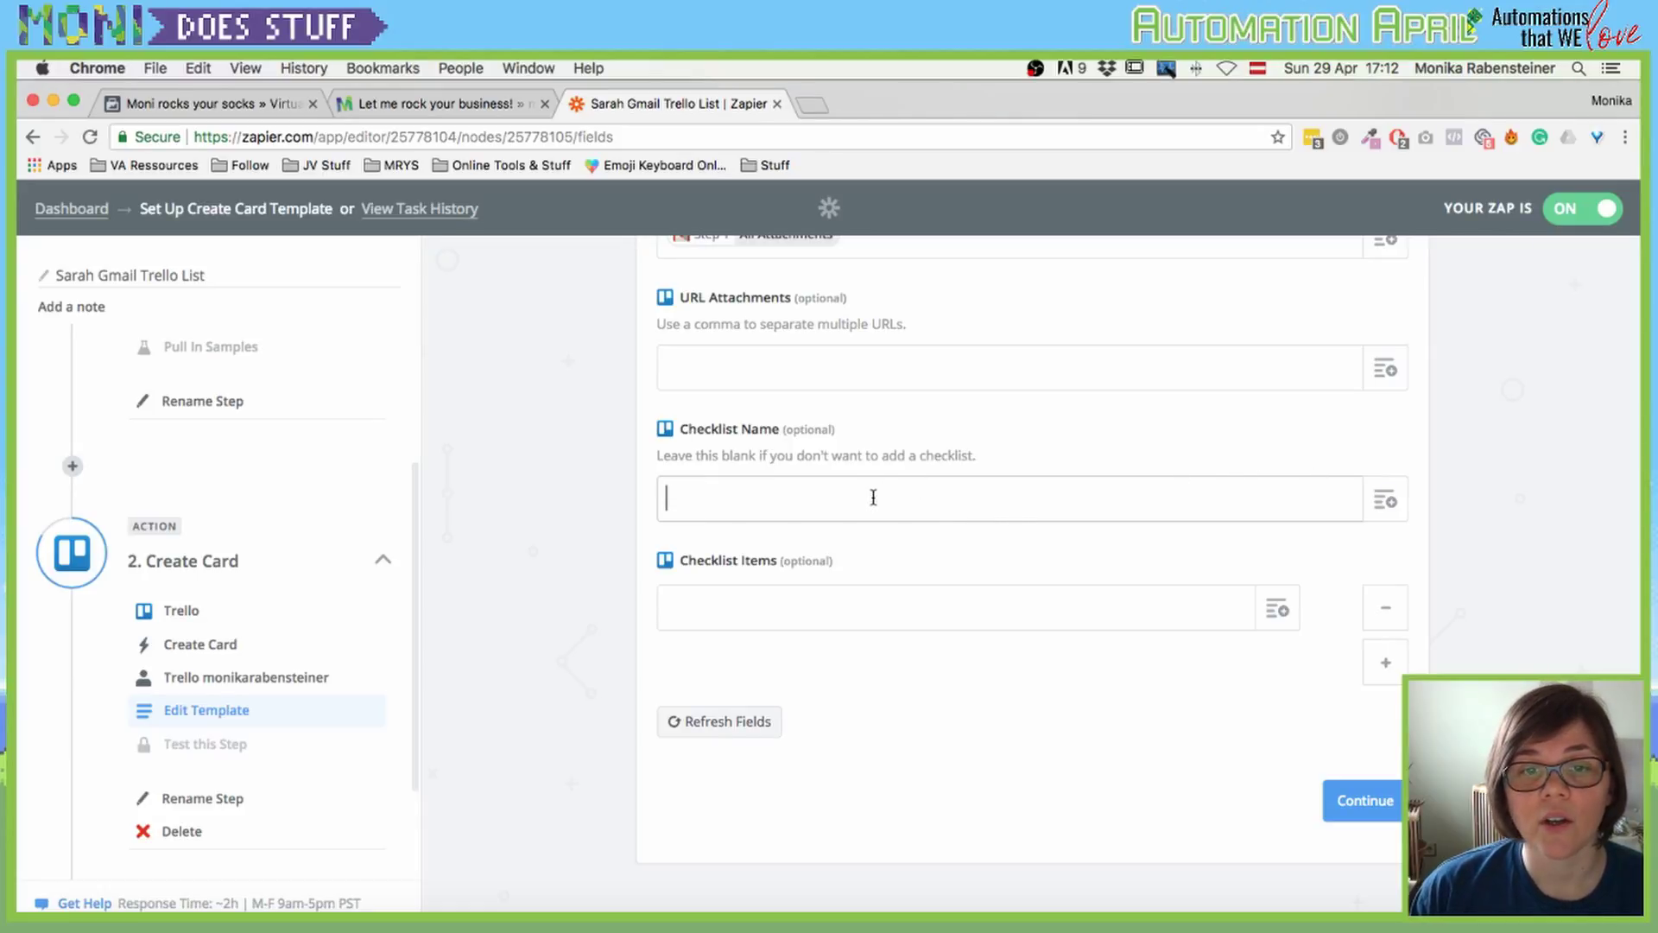
Step: Leave Checklist Items empty and save the template, turning the Zap on with 15-minute Gmail checks
{"action": "left_click", "coordinate": [850, 613]}
{"action": "left_click", "coordinate": [1277, 615]}
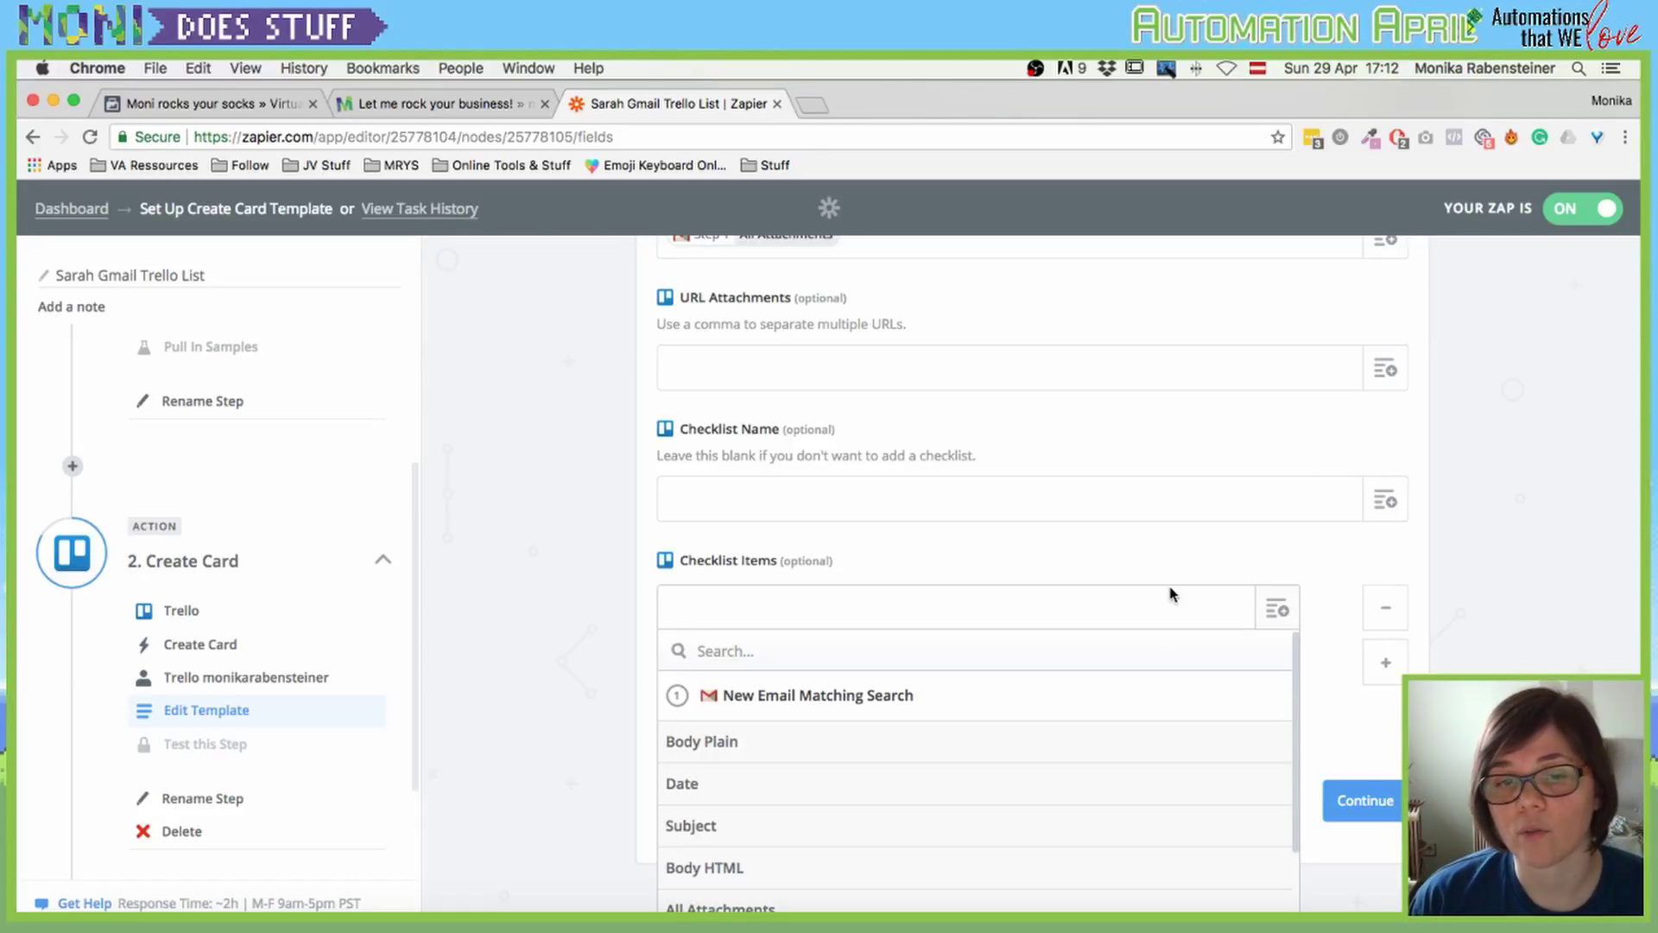
{"action": "scroll", "coordinate": [1209, 604], "scroll_direction": "down", "scroll_amount": 3}
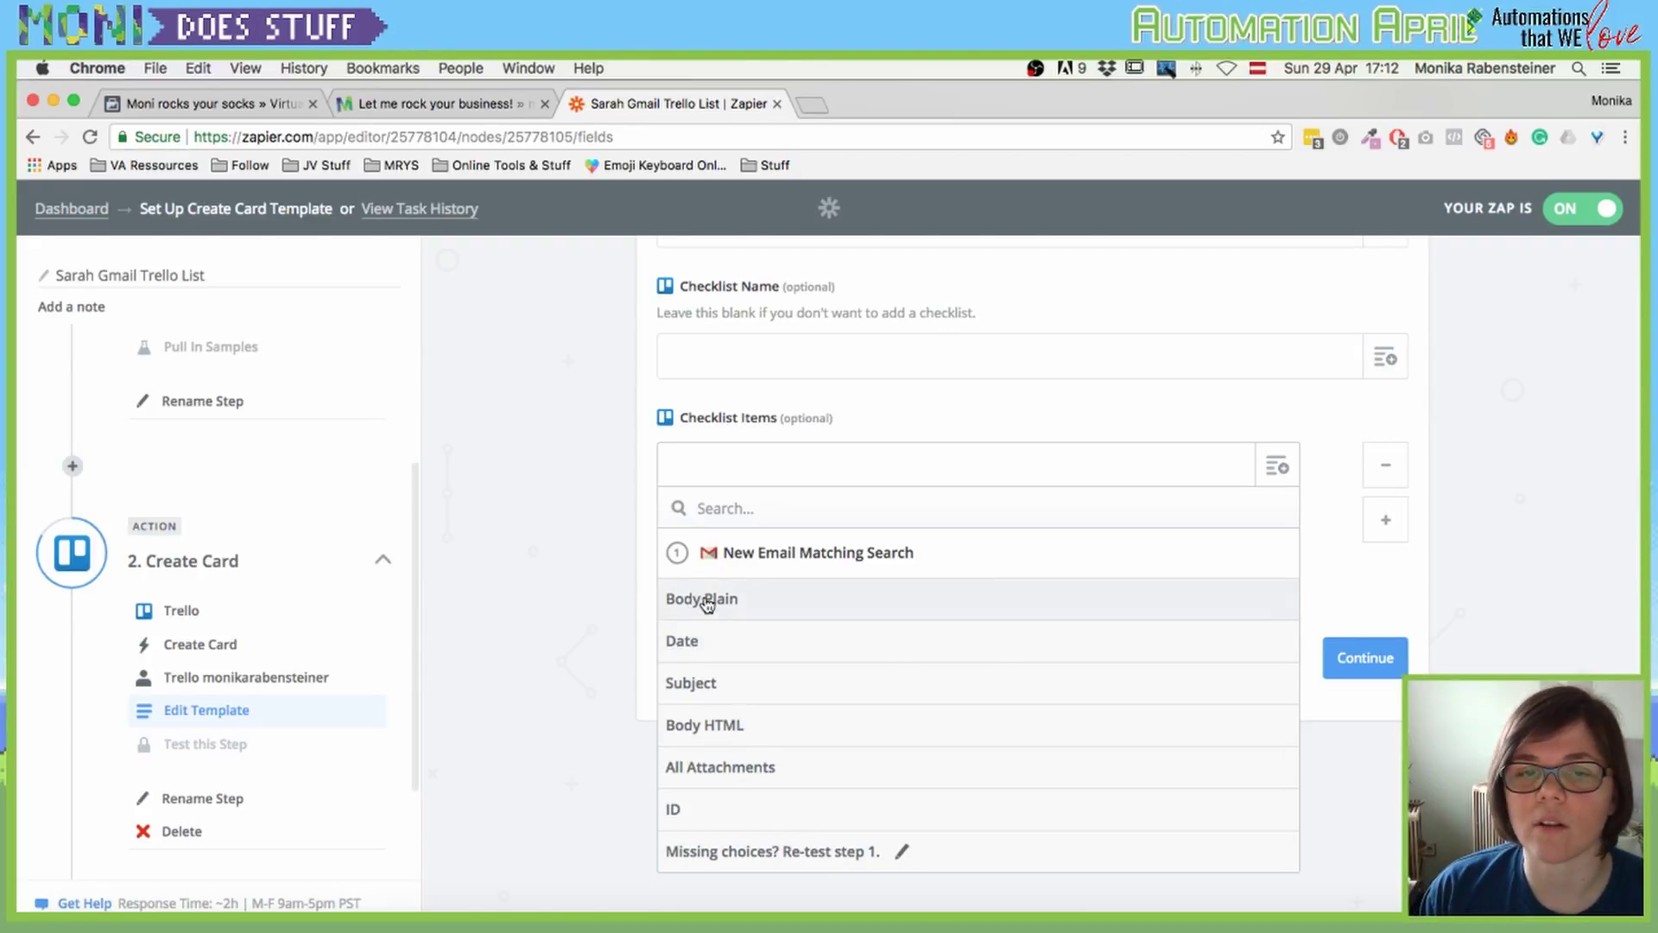
{"action": "left_click", "coordinate": [403, 498]}
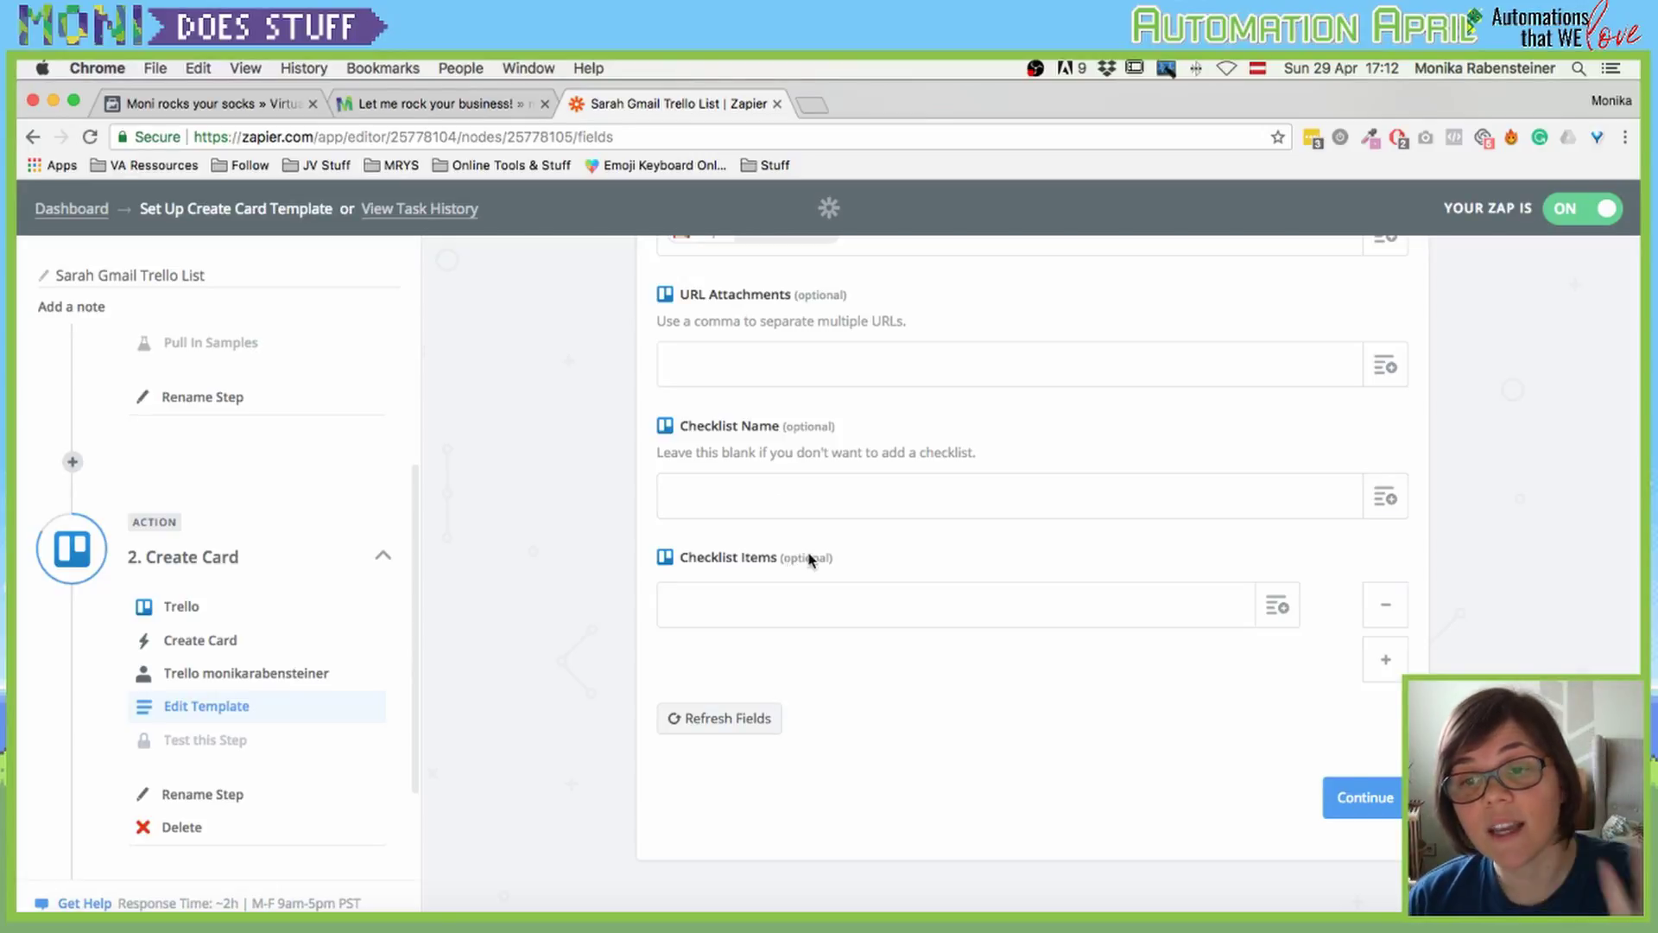
{"action": "left_click", "coordinate": [1334, 796]}
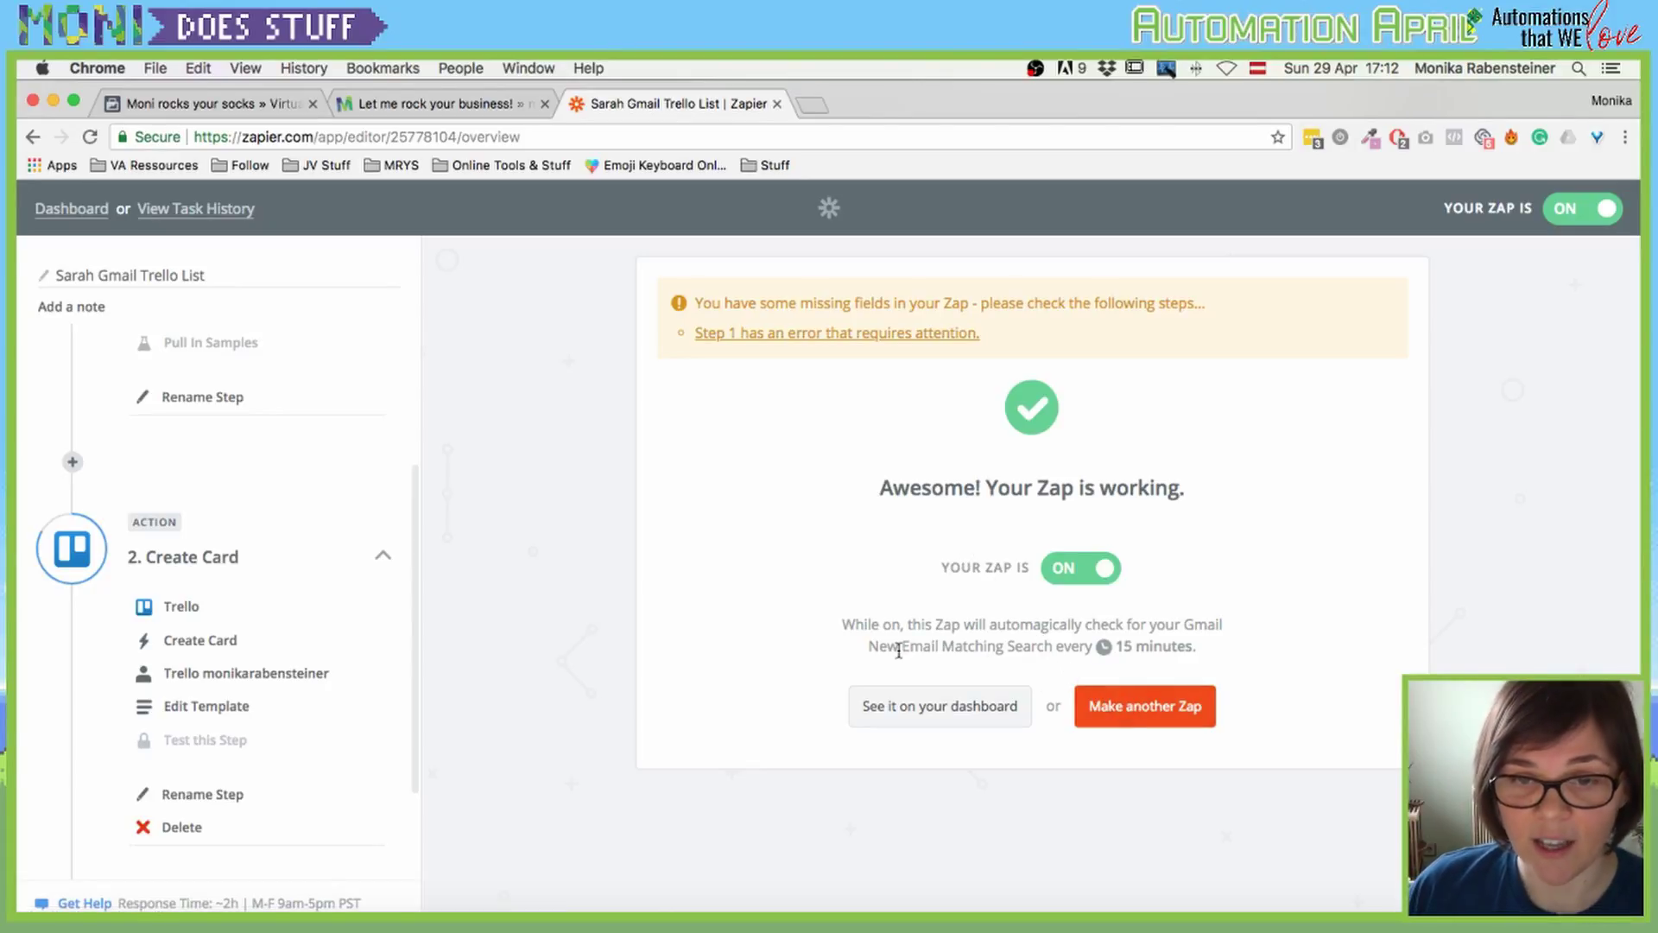
Step: Highlight the 15-minute check note, then return to the Zapier dashboard listing four Zaps
{"action": "left_click_drag", "start_coordinate": [899, 649], "coordinate": [1222, 649]}
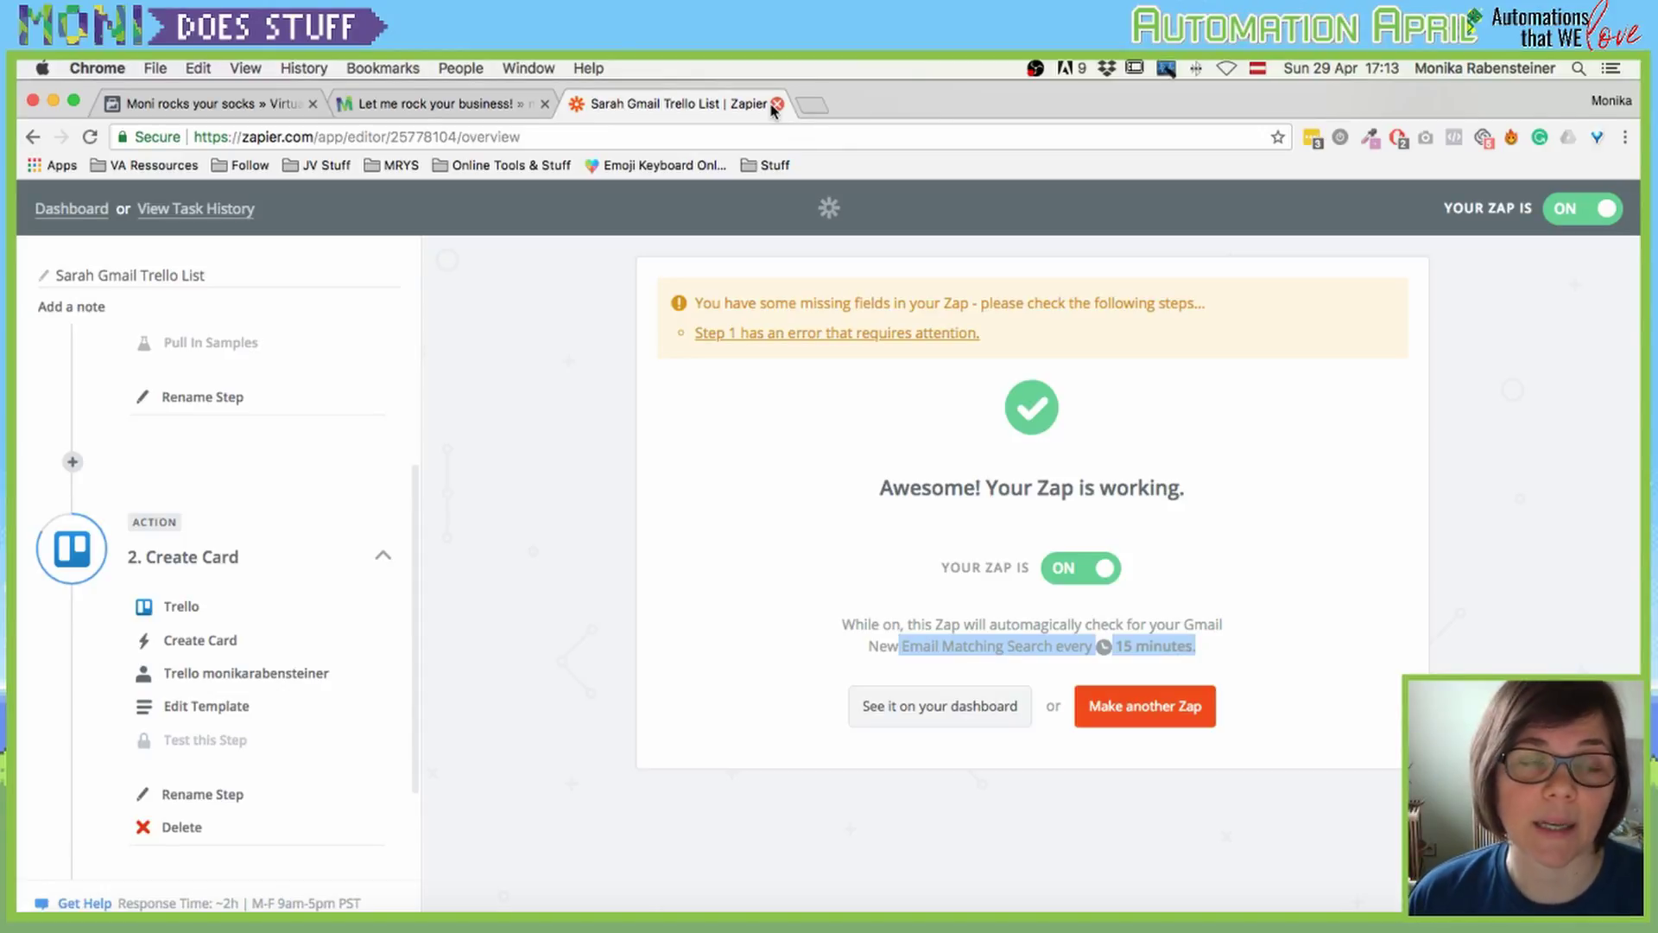
{"action": "left_click", "coordinate": [73, 208]}
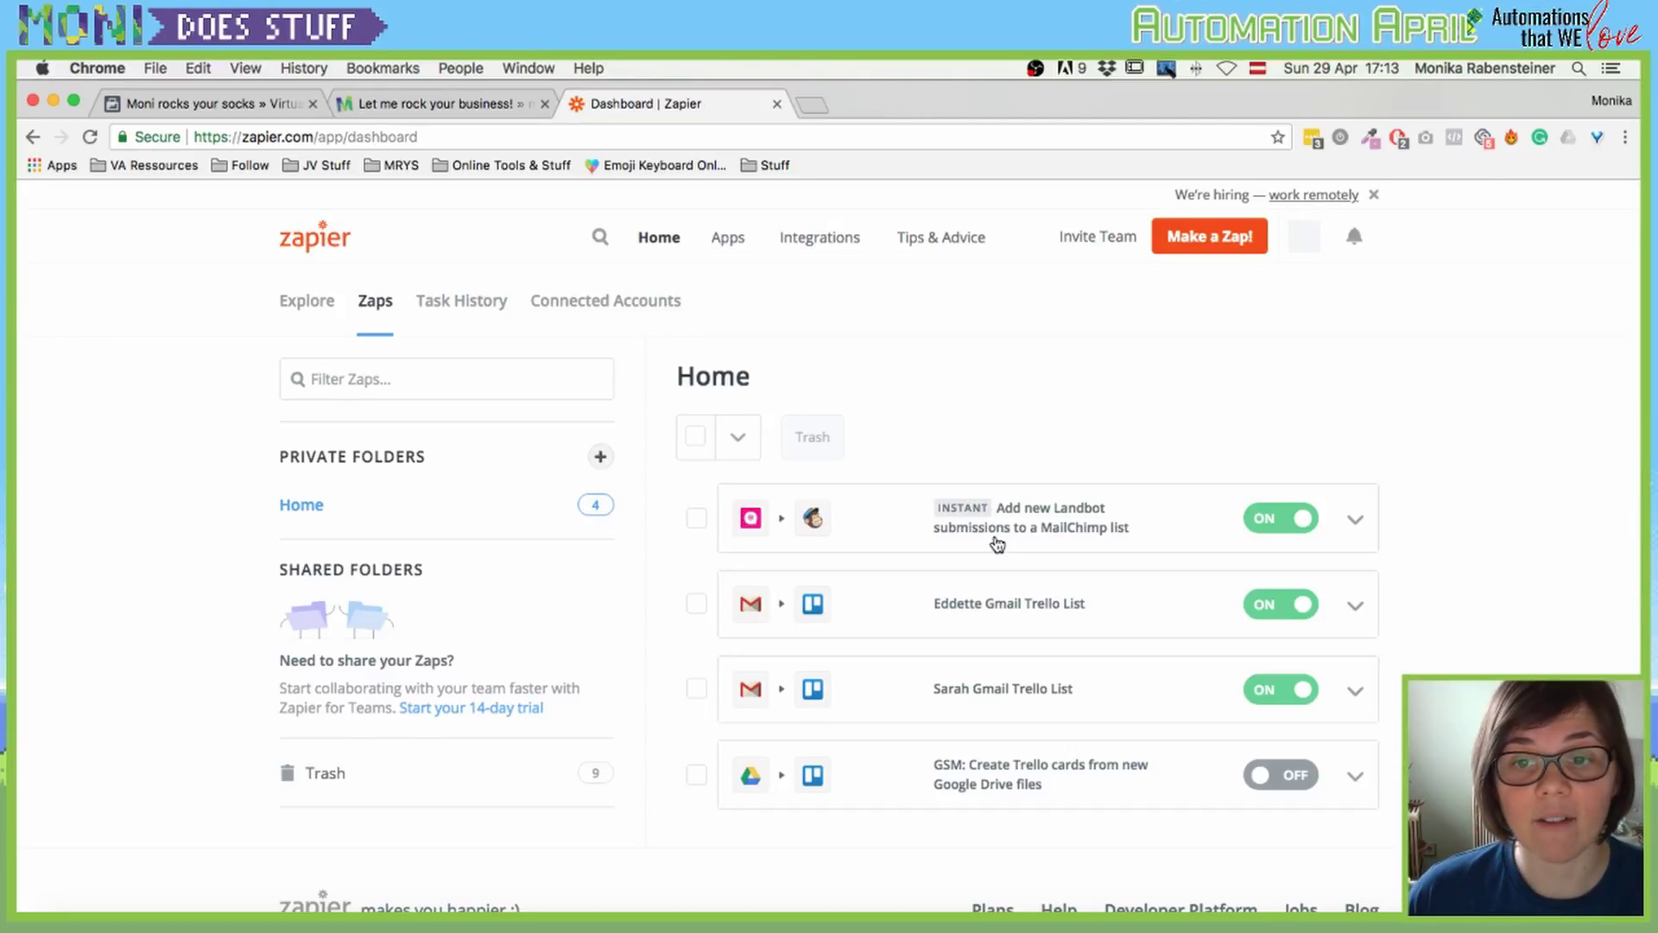
Step: Load monirocksyoursocks.com/yoshi in a new Chrome tab
{"action": "key", "text": "super+t"}
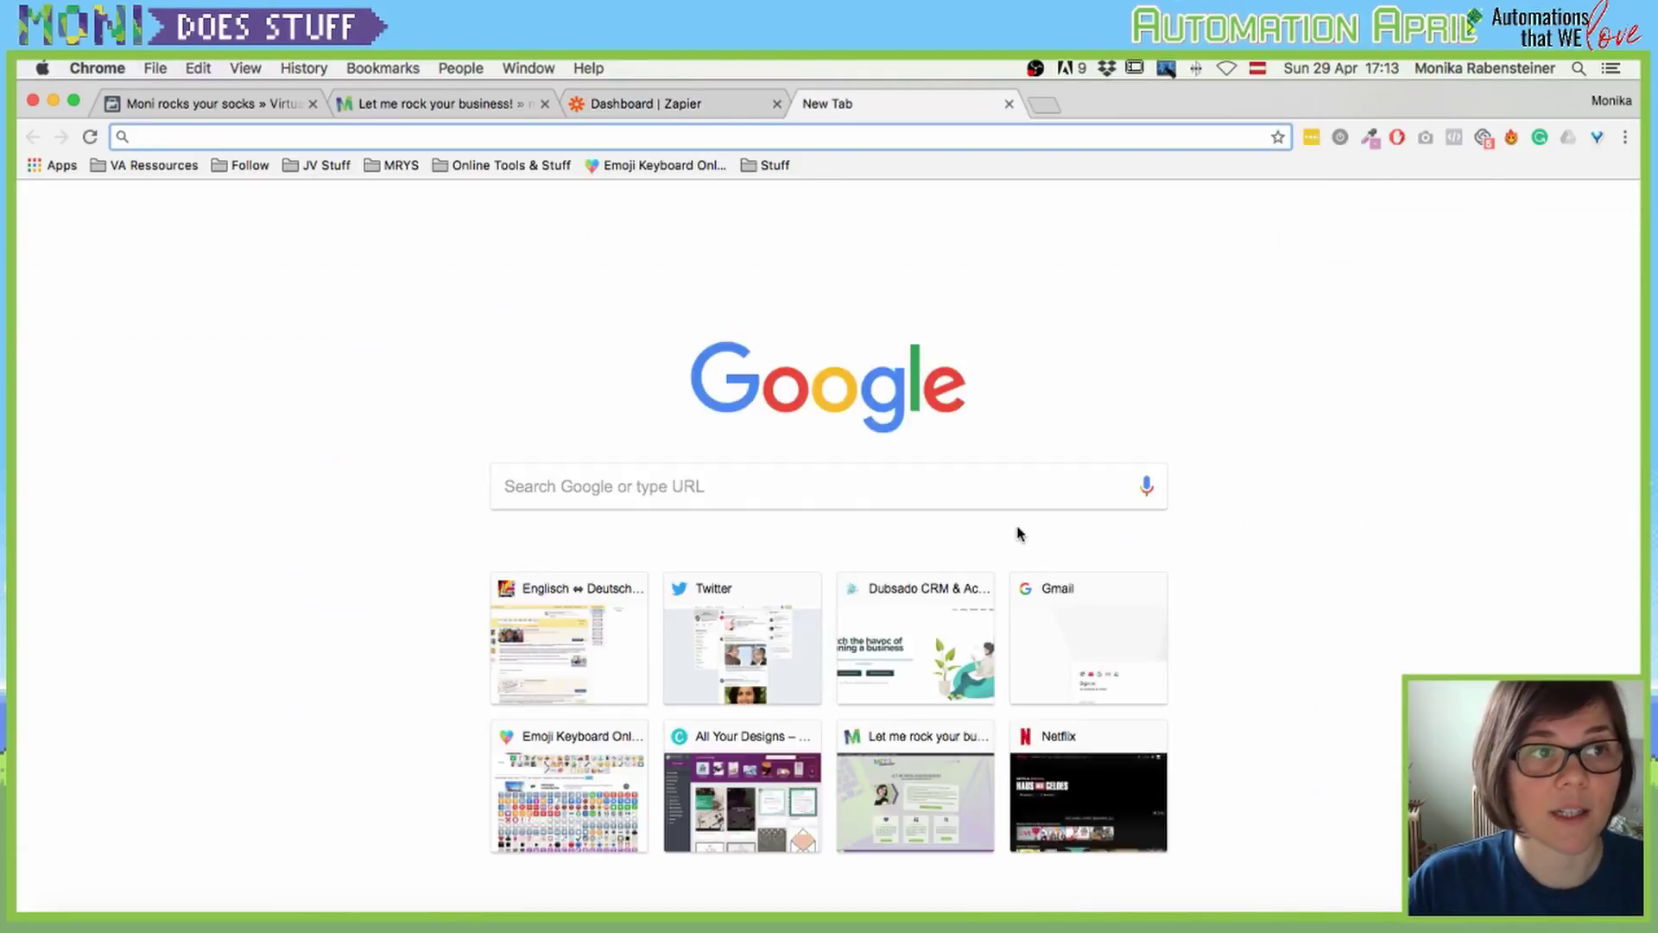
{"action": "type", "text": "monirocksyoursocks.com/yo"}
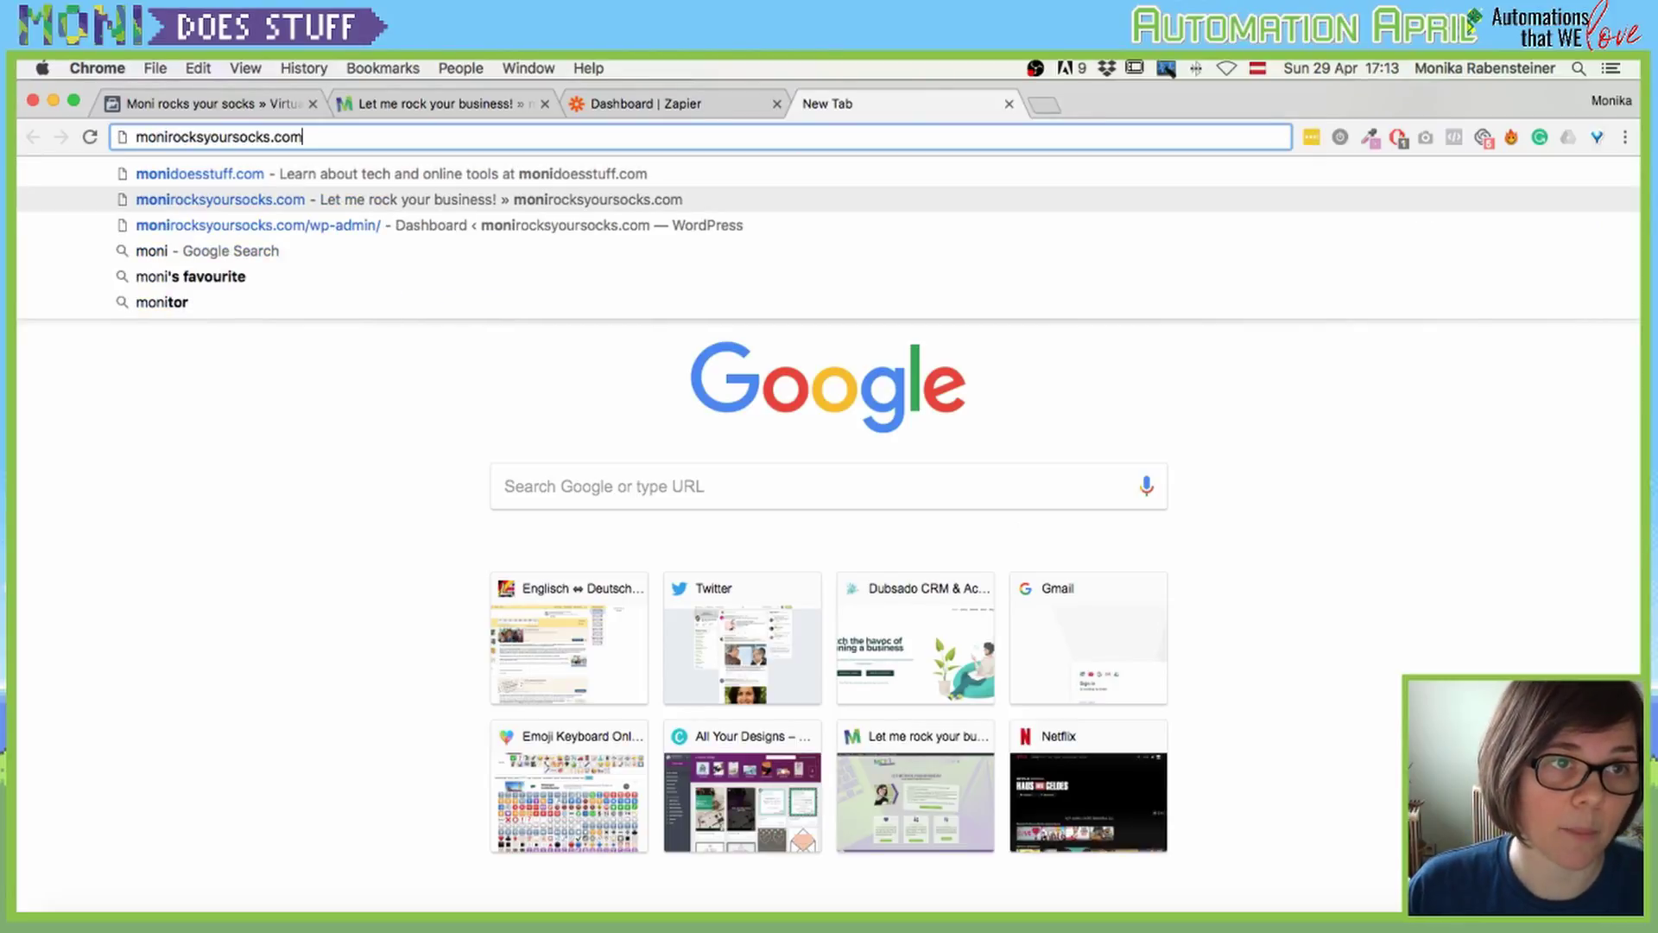
{"action": "type", "text": "shi"}
{"action": "key", "text": "Return"}
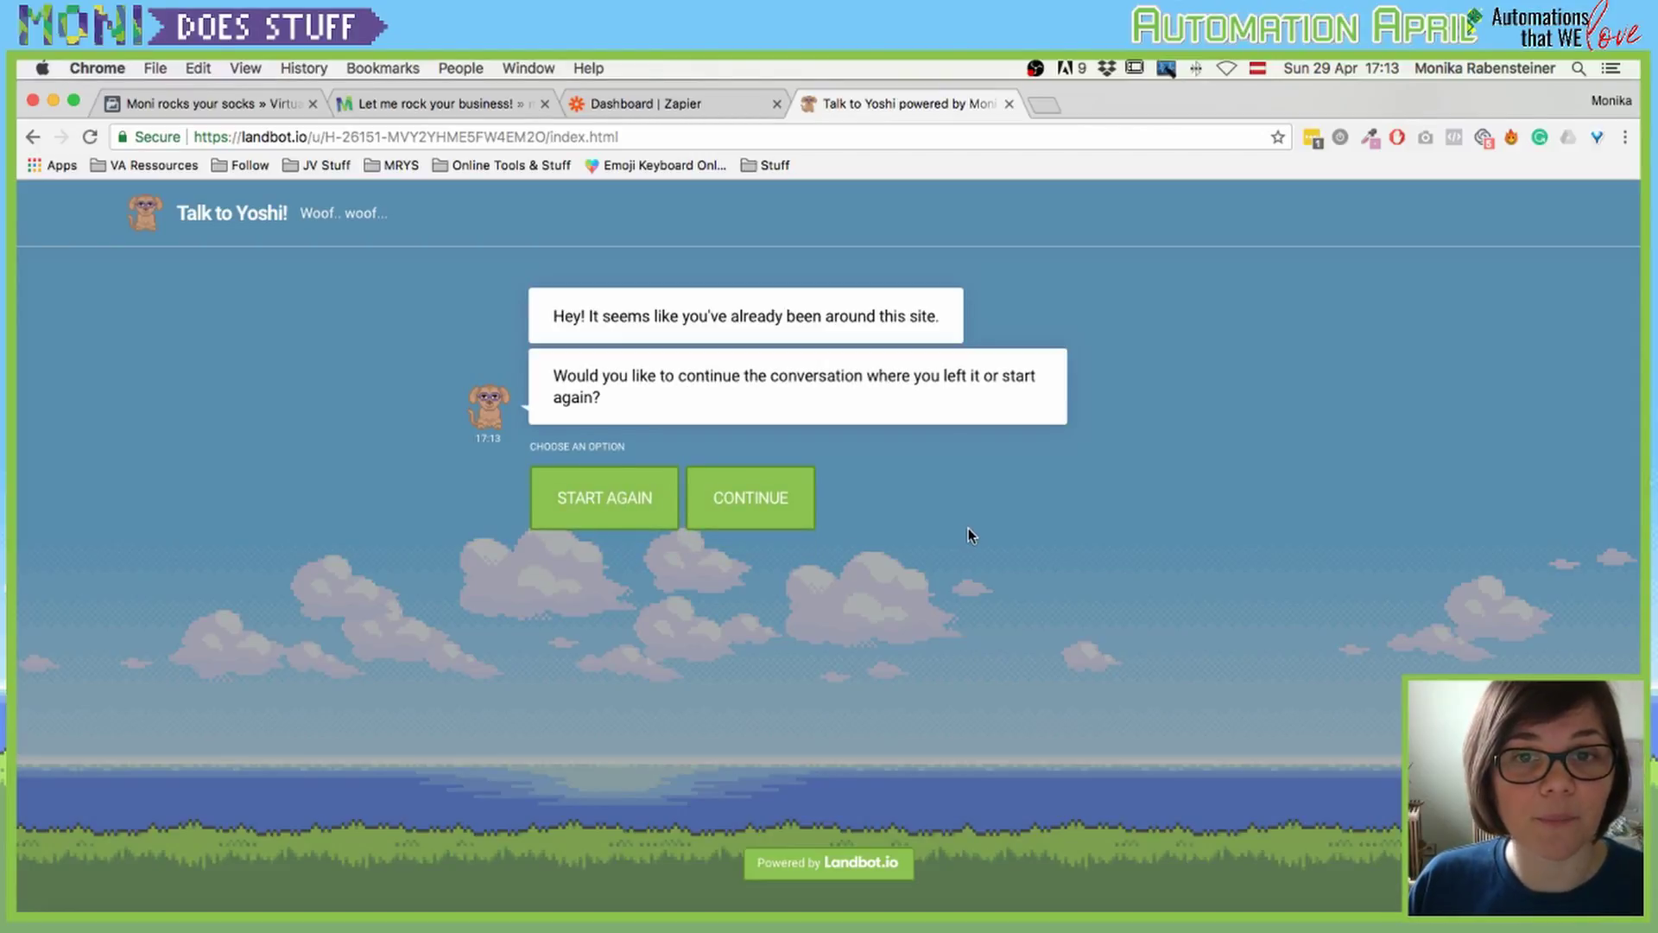
Step: Restart the Yoshi chat and answer 'Great, thanks for asking Yoshi!', 'Most definitely, yes!', 'Yes sure, send it over!'
{"action": "left_click", "coordinate": [549, 496]}
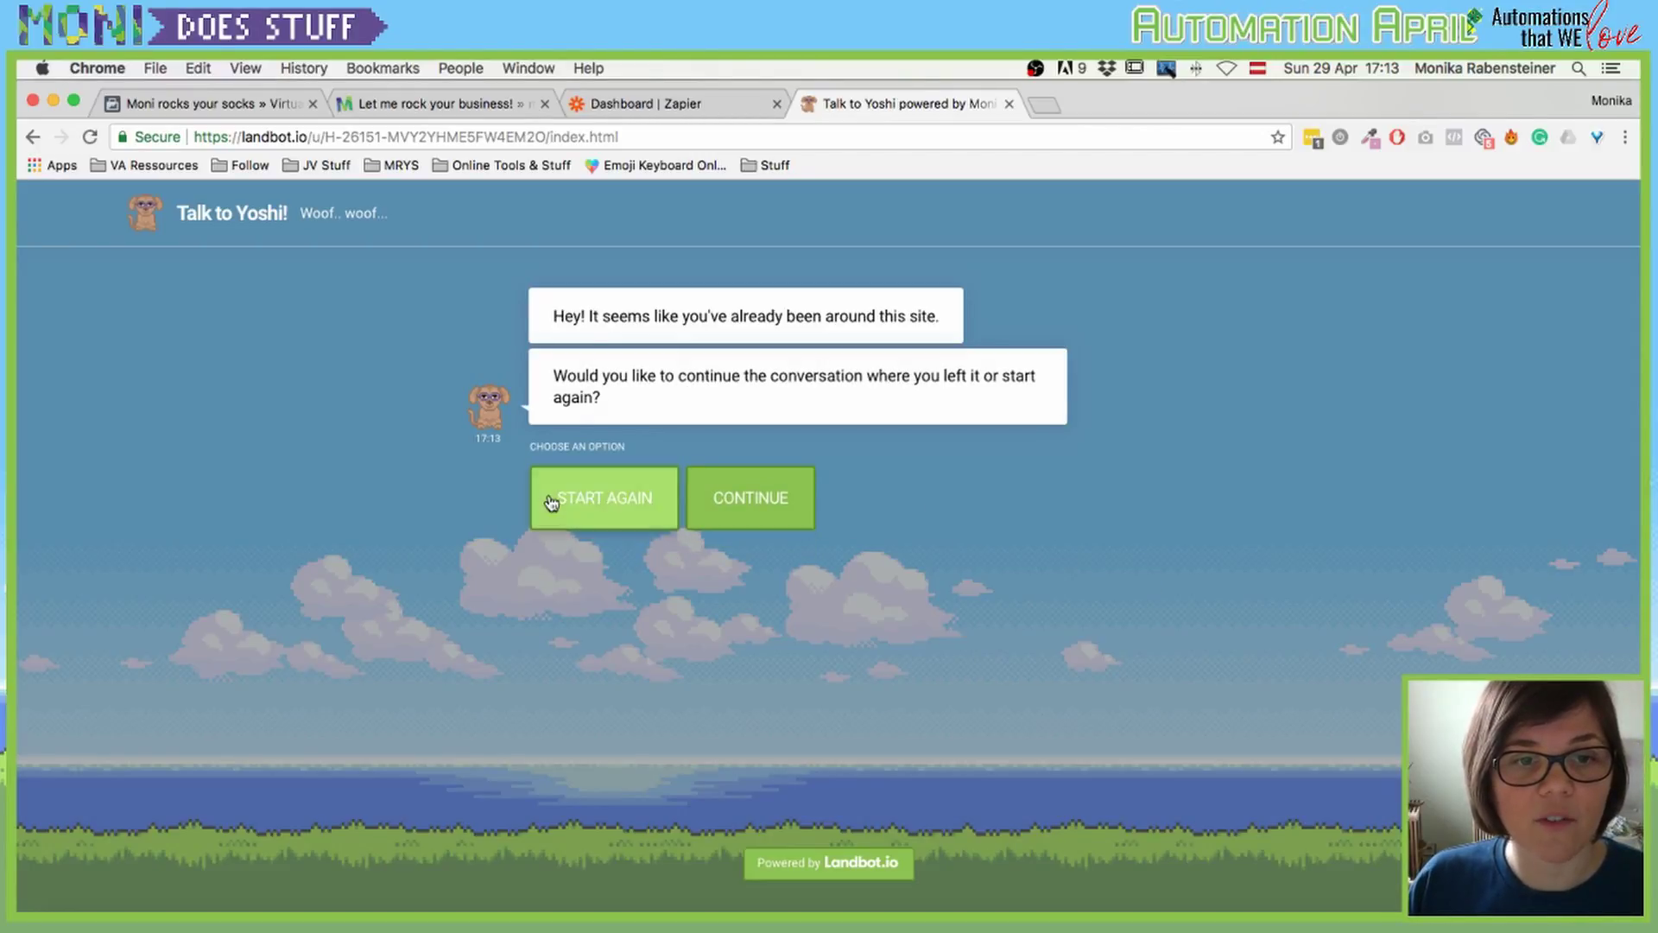
{"action": "left_click", "coordinate": [646, 107]}
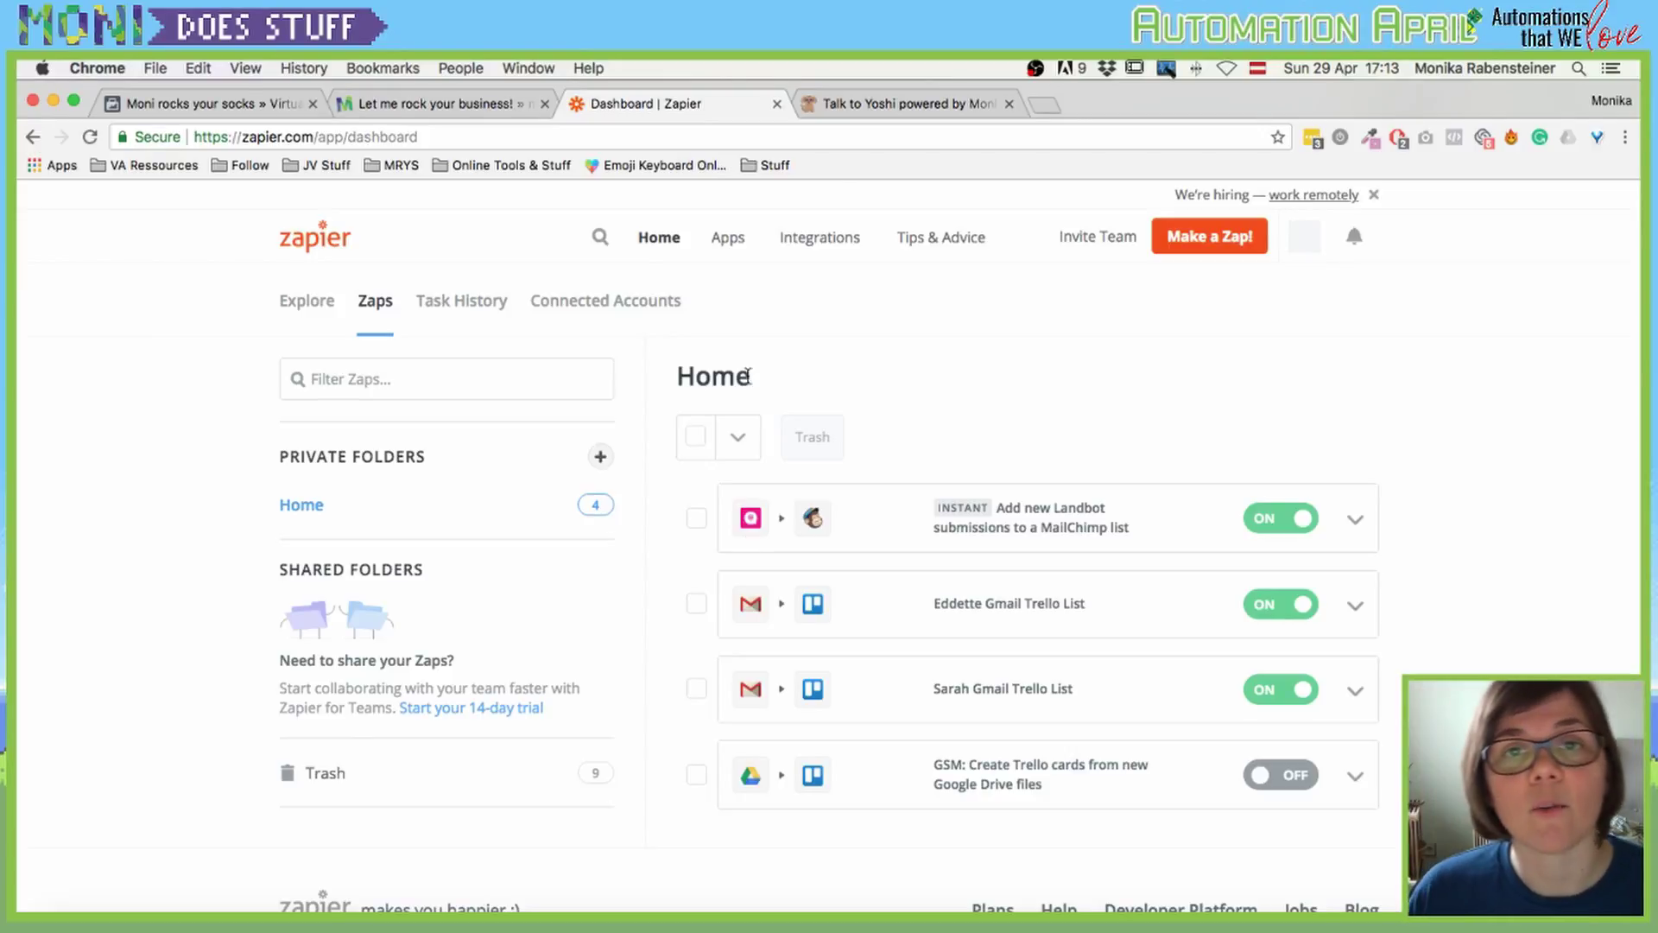
{"action": "left_click", "coordinate": [889, 112]}
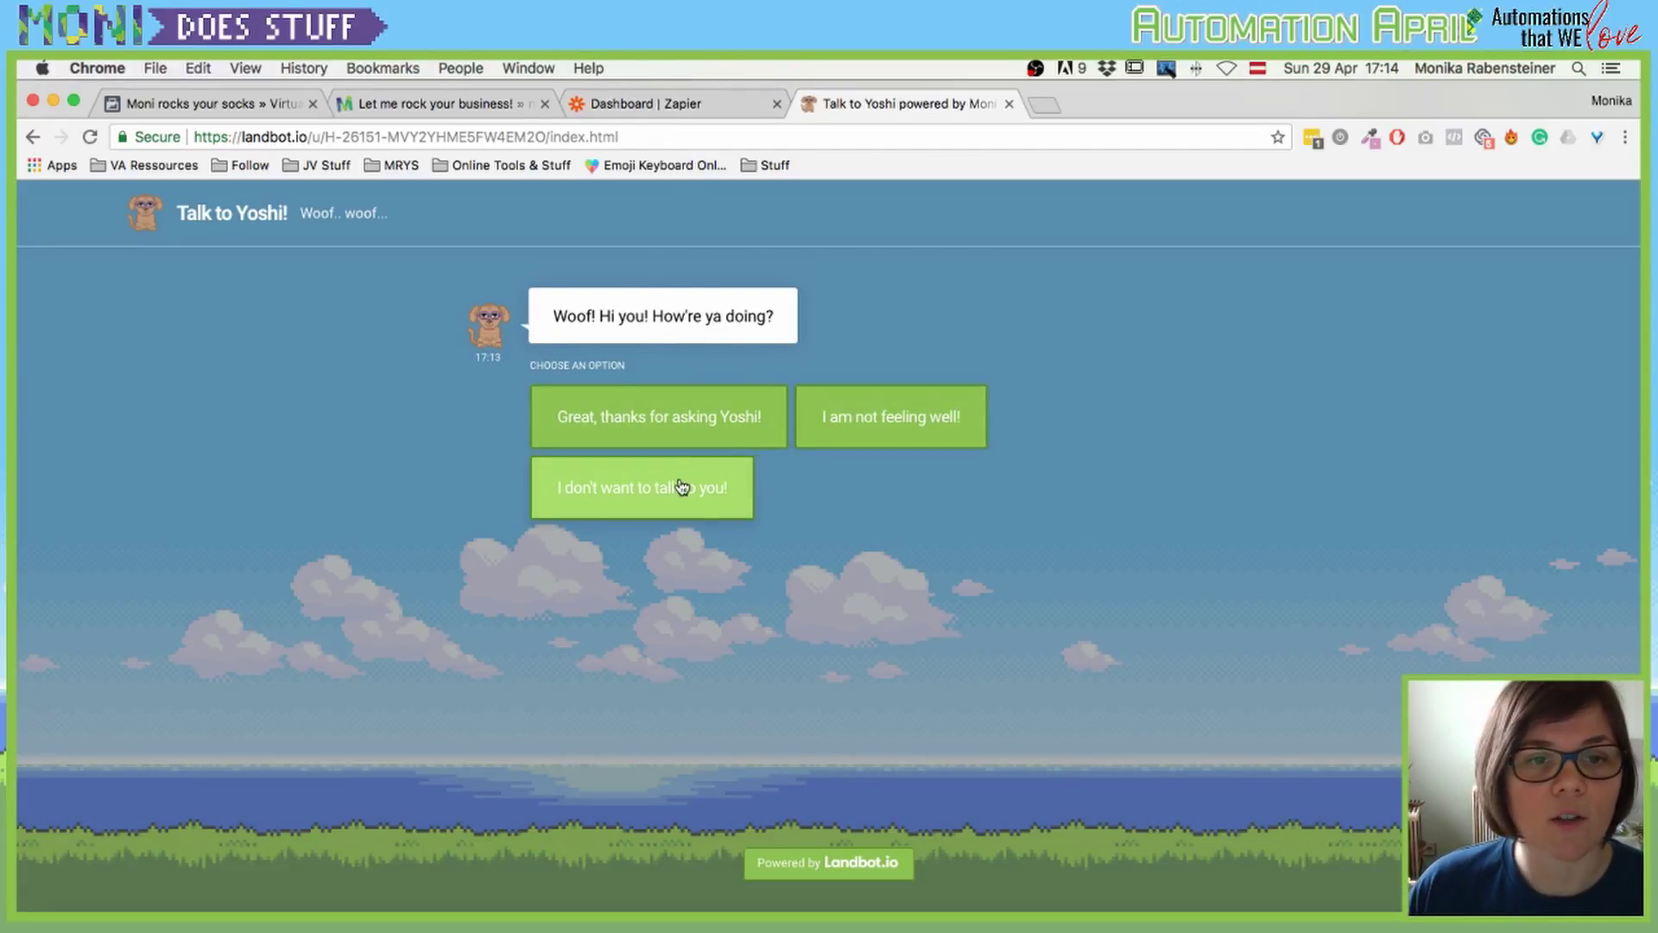
{"action": "left_click", "coordinate": [683, 413]}
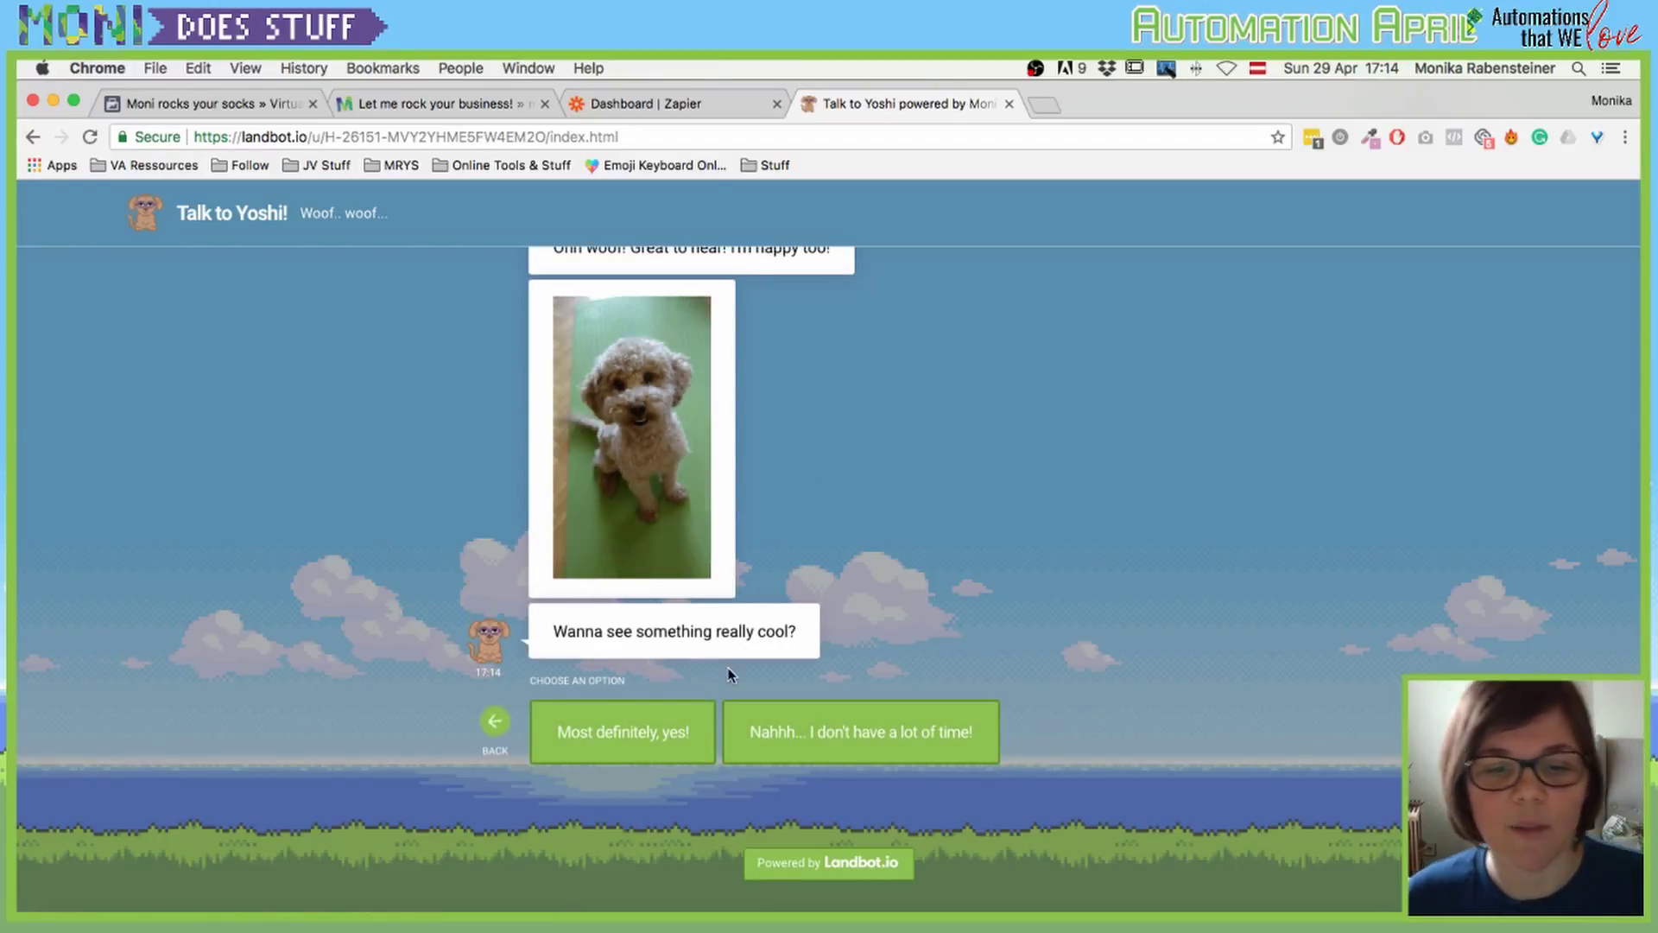
{"action": "left_click", "coordinate": [650, 736]}
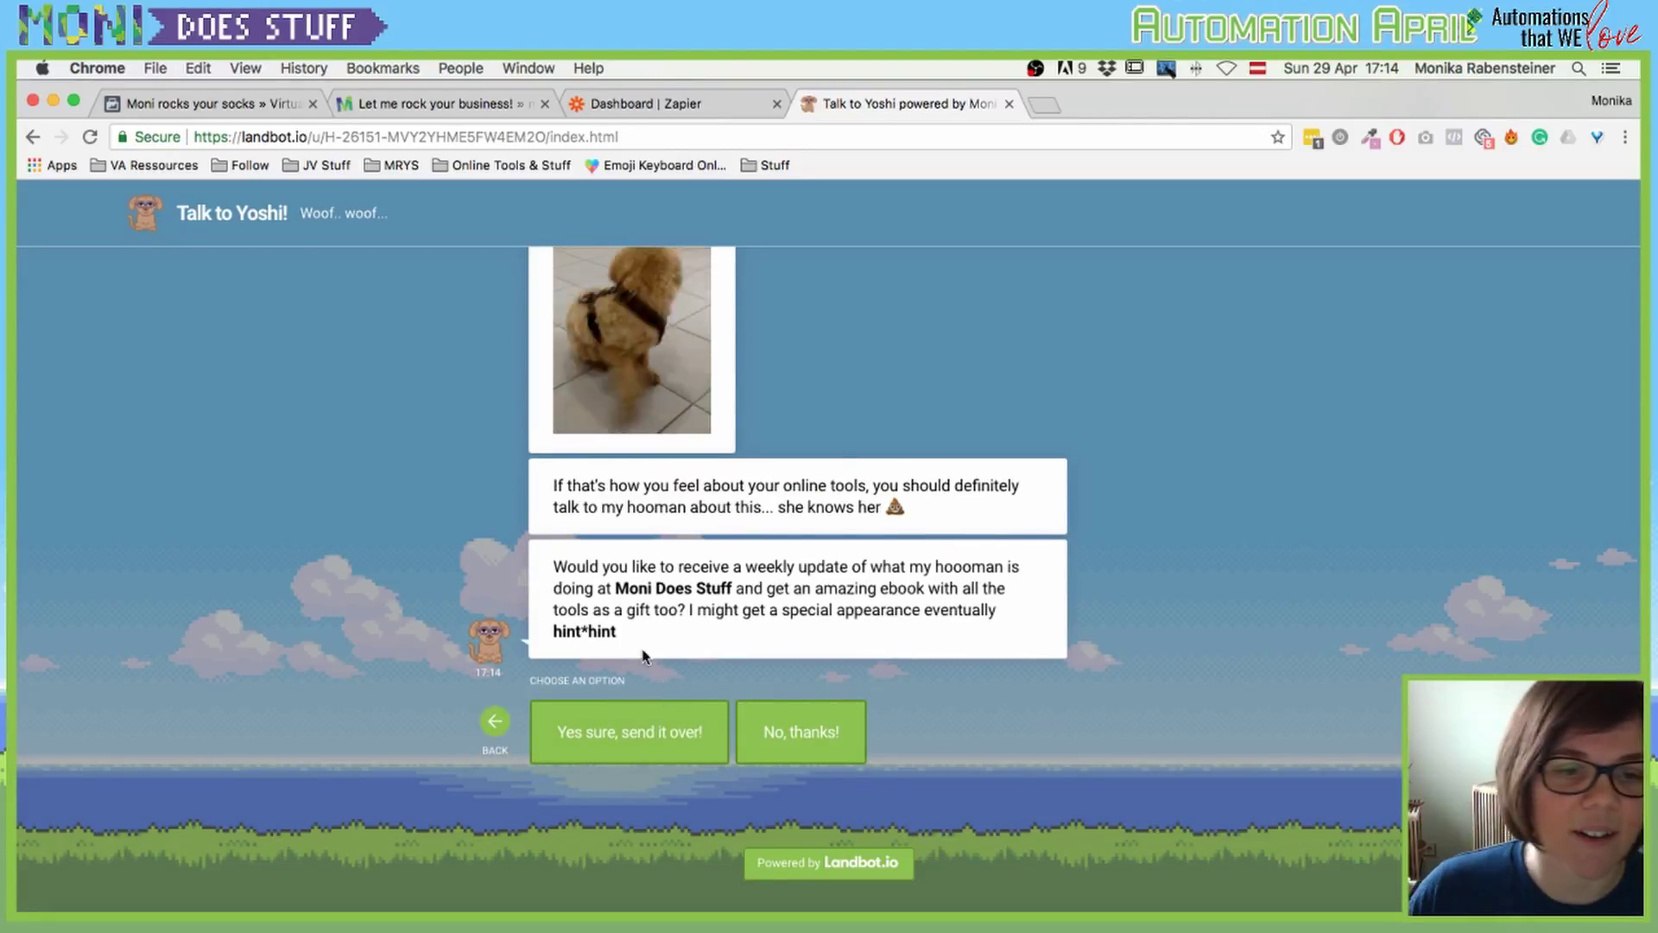
{"action": "left_click", "coordinate": [636, 733]}
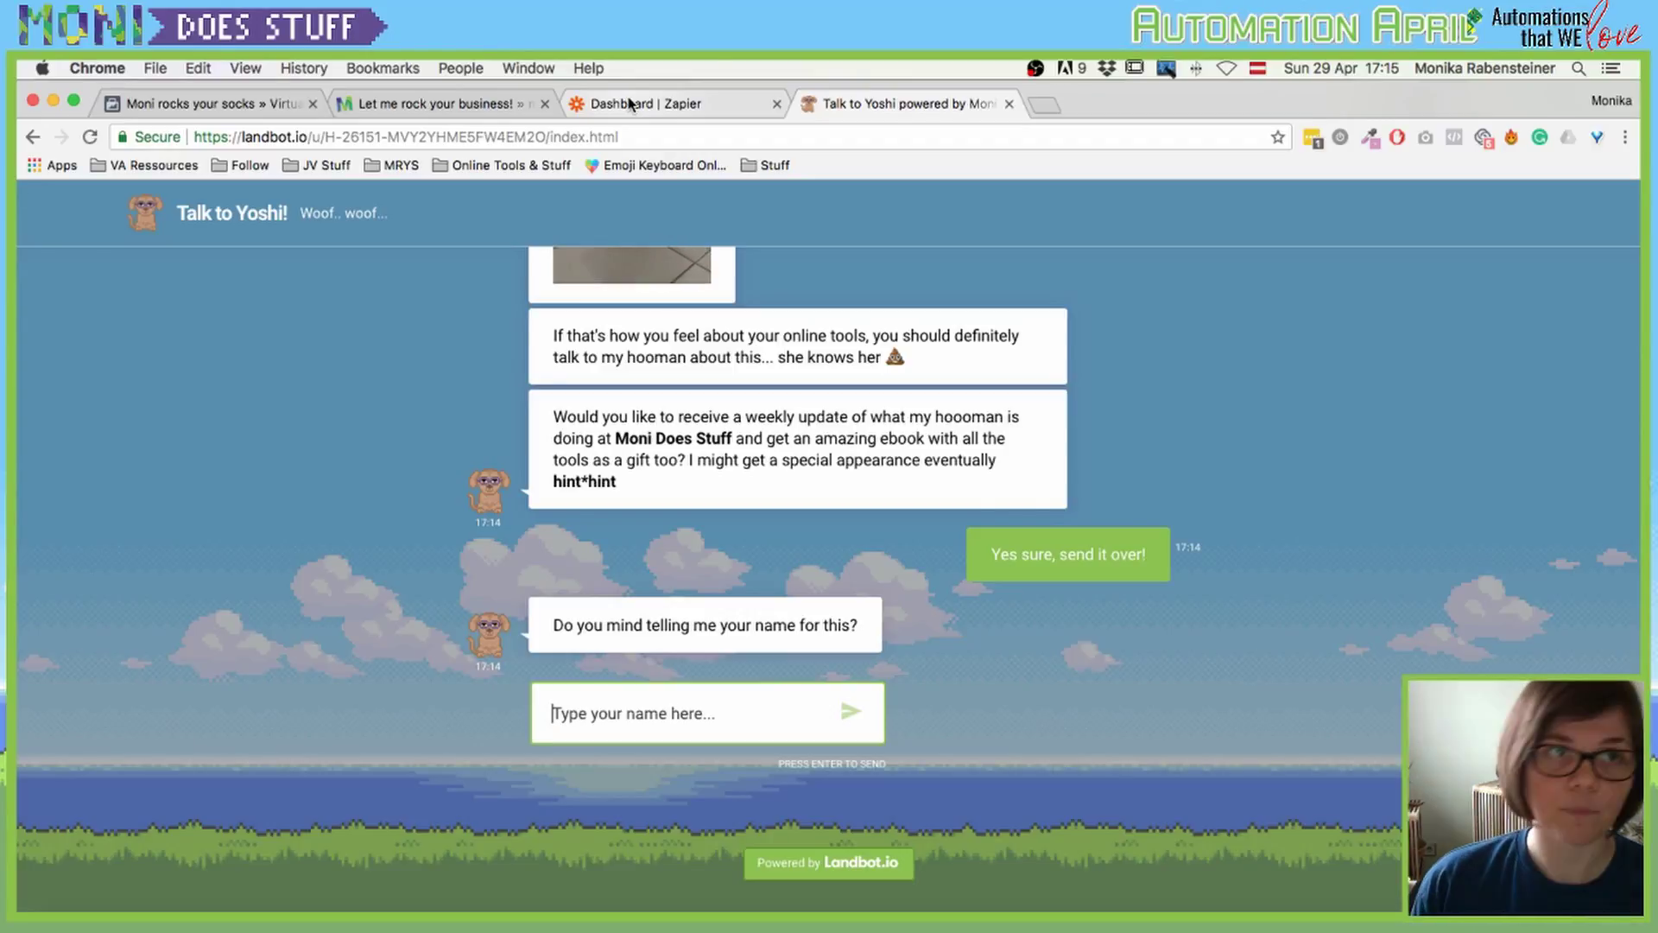
Step: From the Moni Rocks Your Socks homepage menu, go to the CONTACT & BOOKING page
{"action": "left_click", "coordinate": [467, 104]}
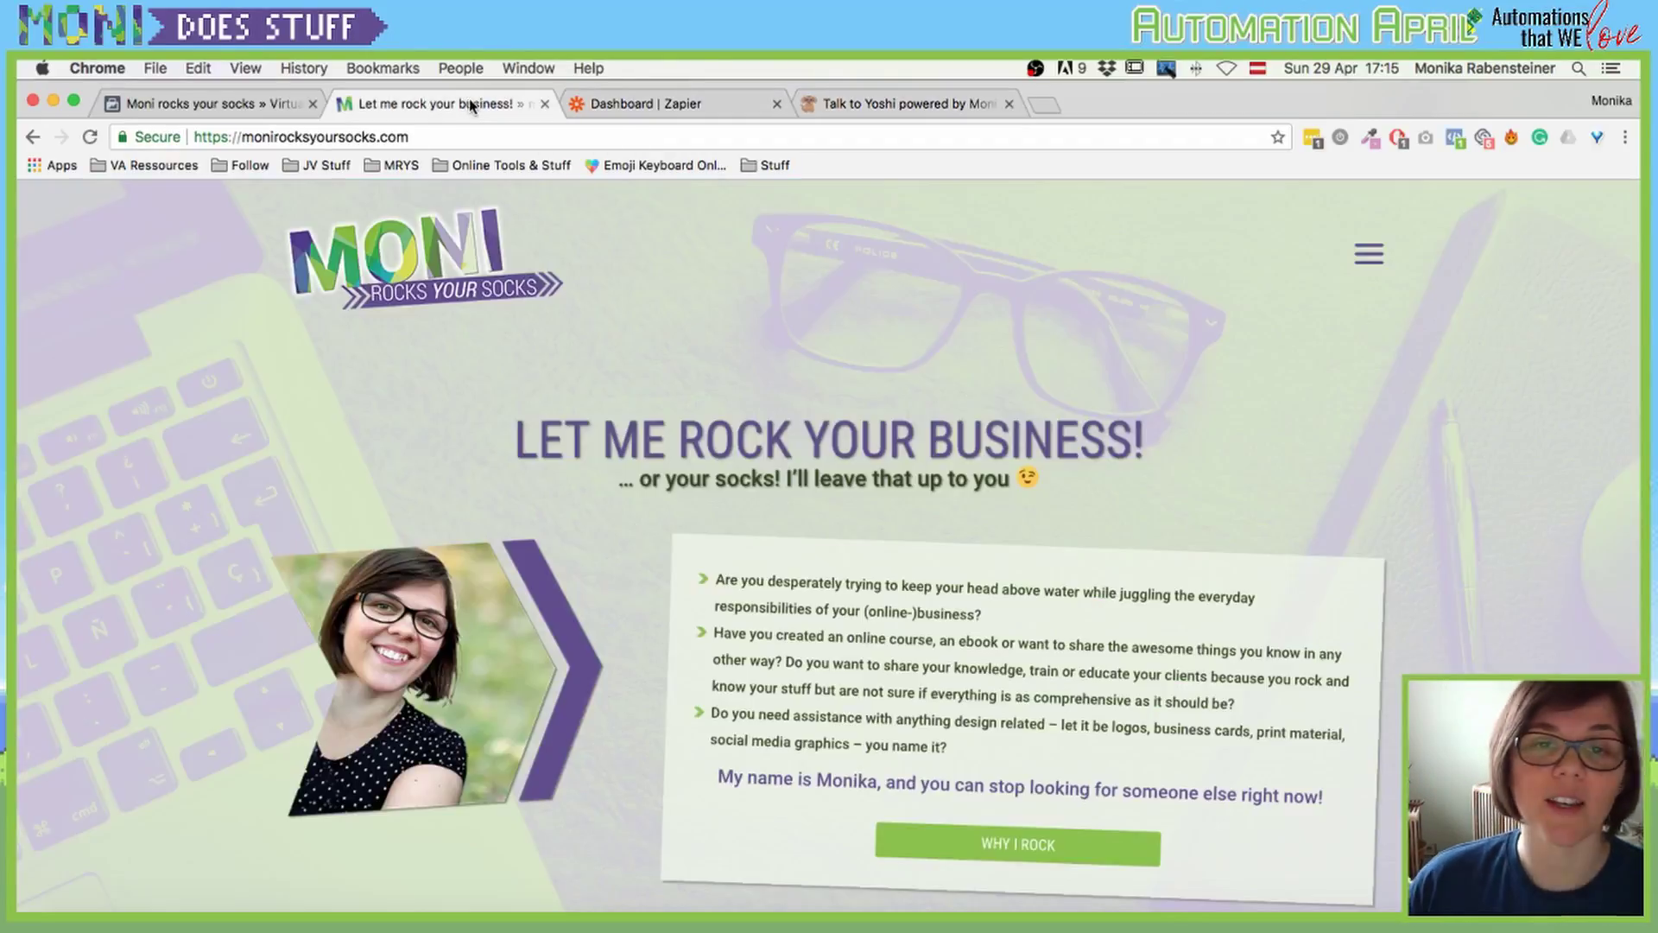
{"action": "left_click", "coordinate": [1369, 255]}
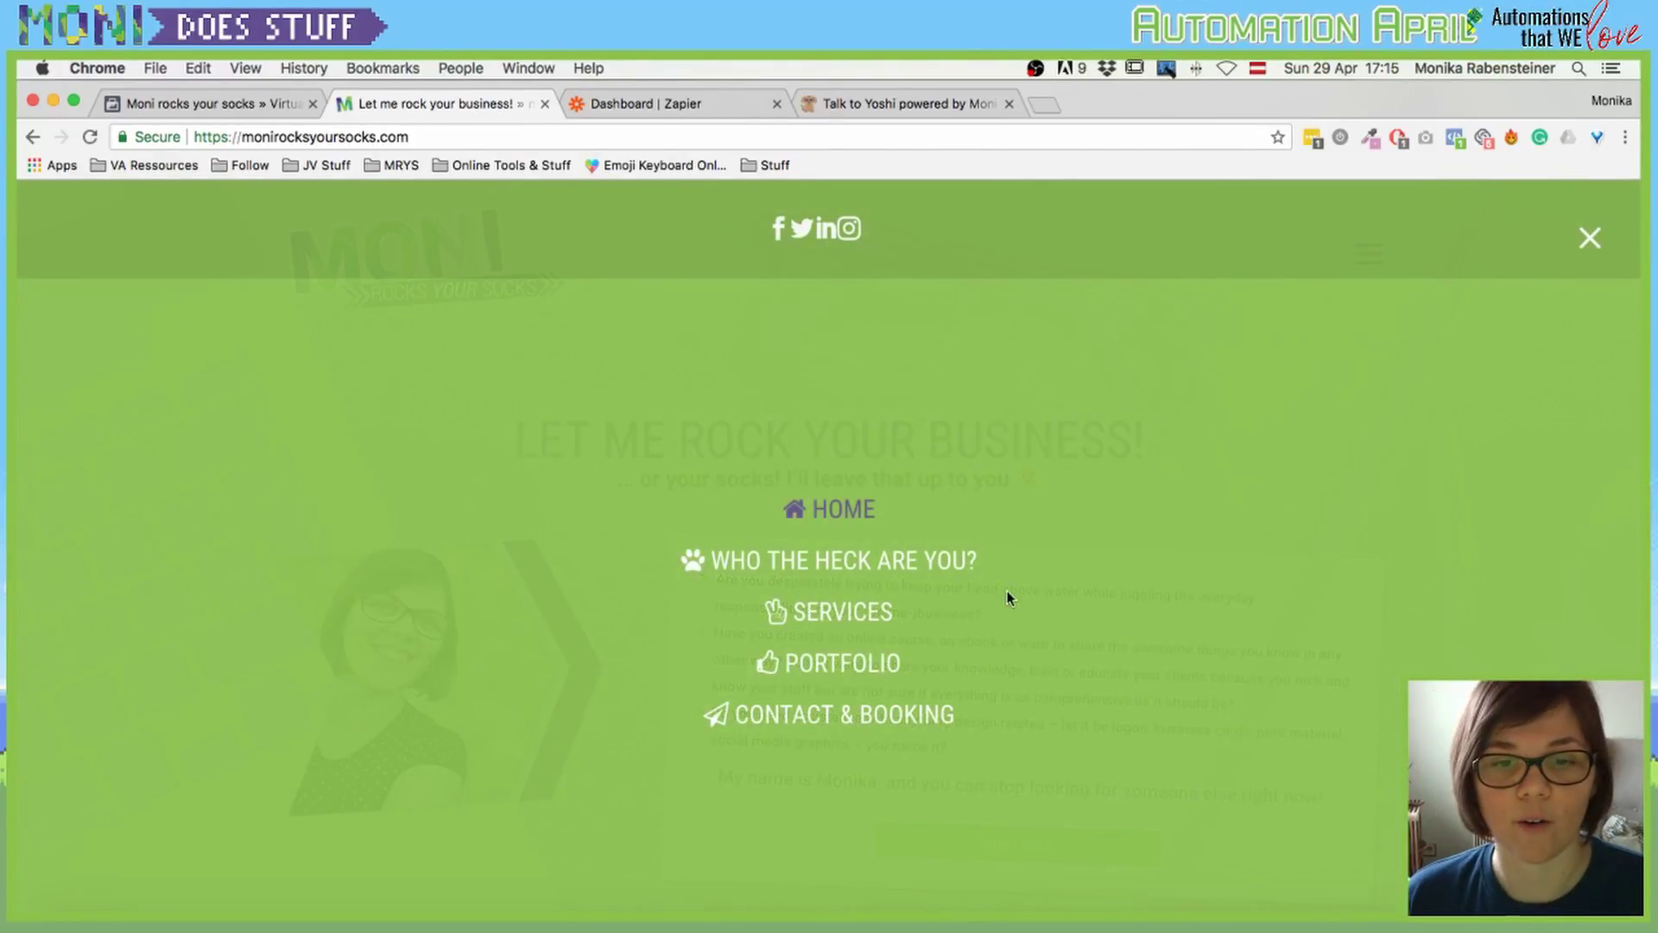
{"action": "left_click", "coordinate": [849, 715]}
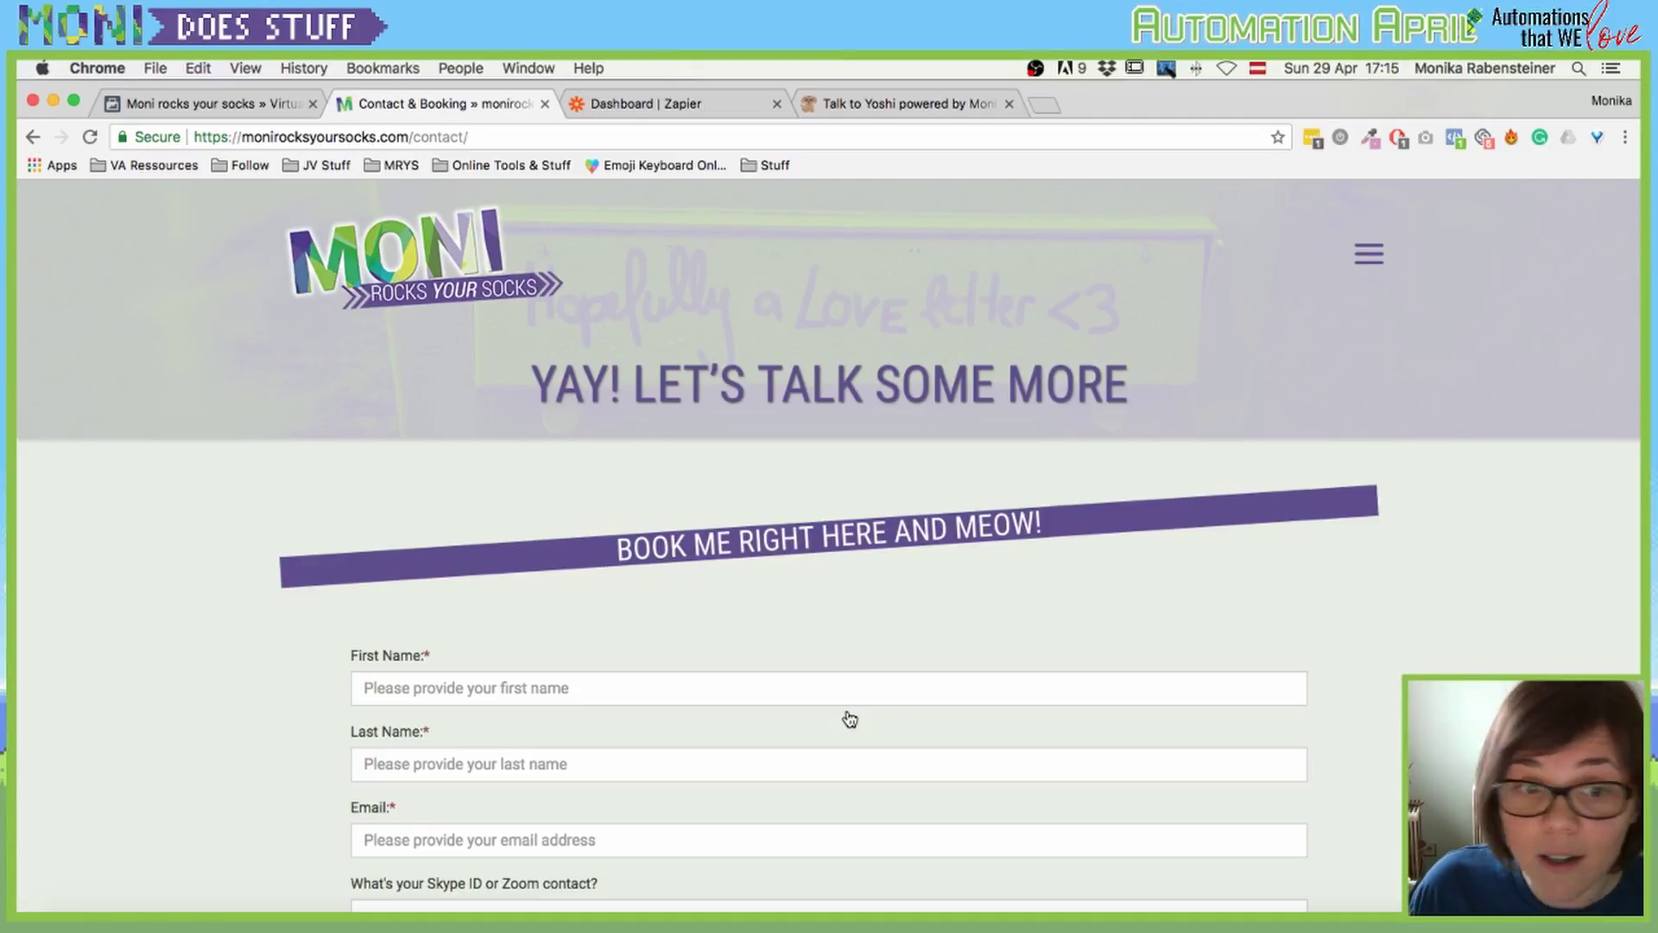
Step: Enter the client's first name, last name and Gmail address into the booking form
{"action": "left_click", "coordinate": [434, 688]}
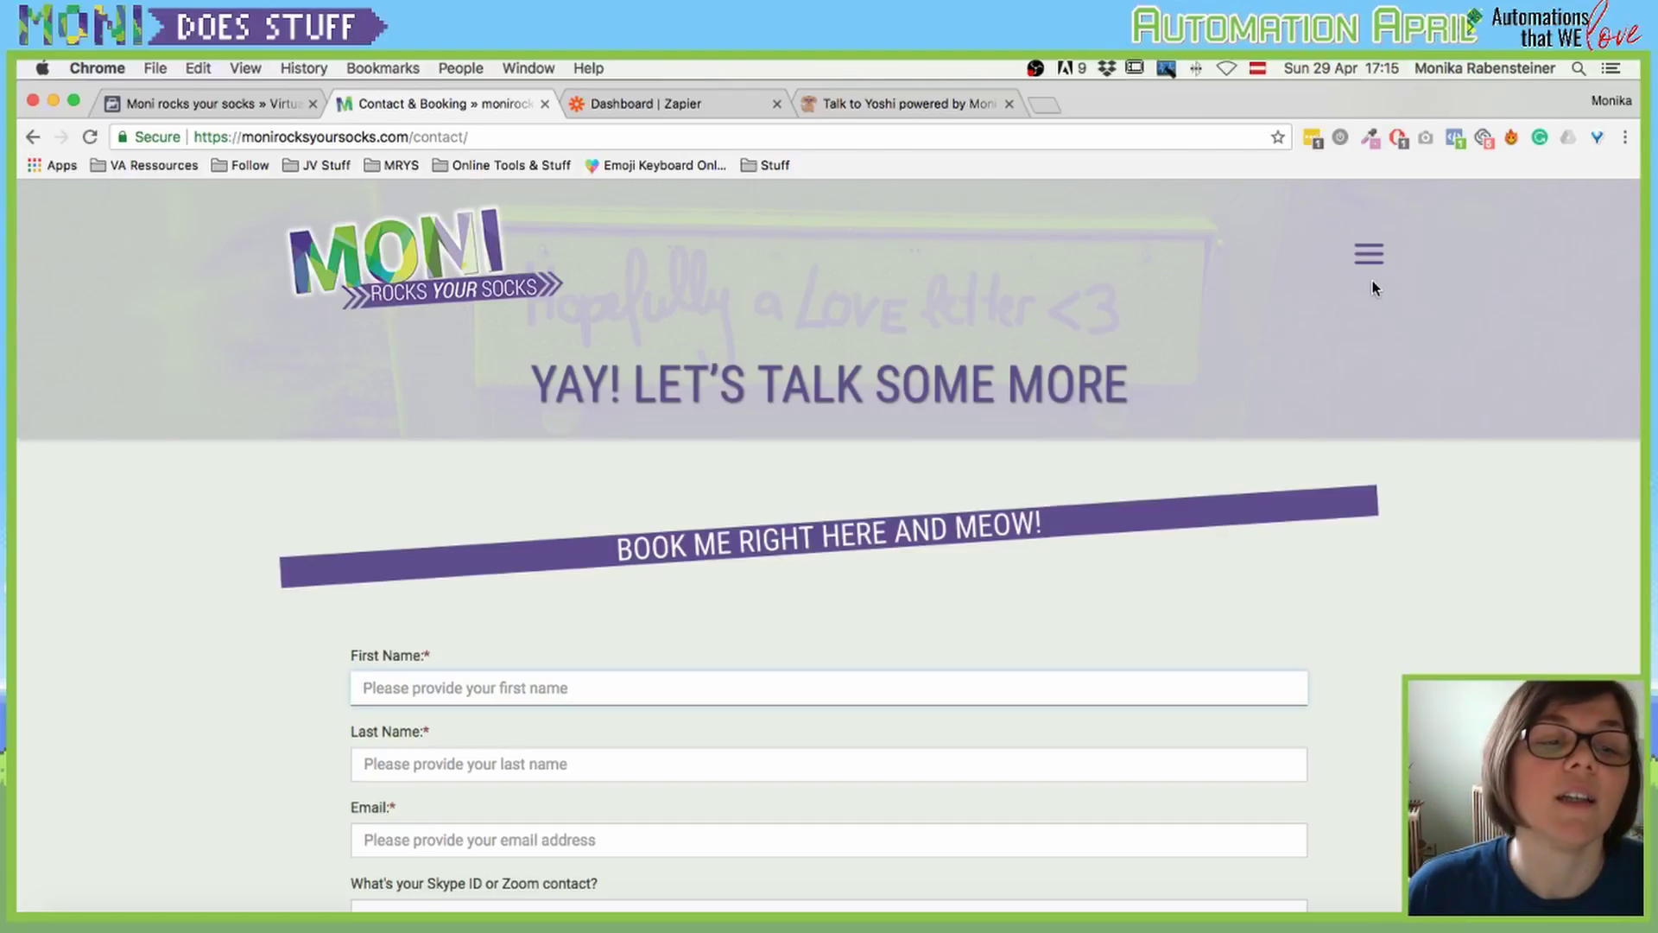
{"action": "scroll", "coordinate": [443, 679], "scroll_direction": "down", "scroll_amount": 1}
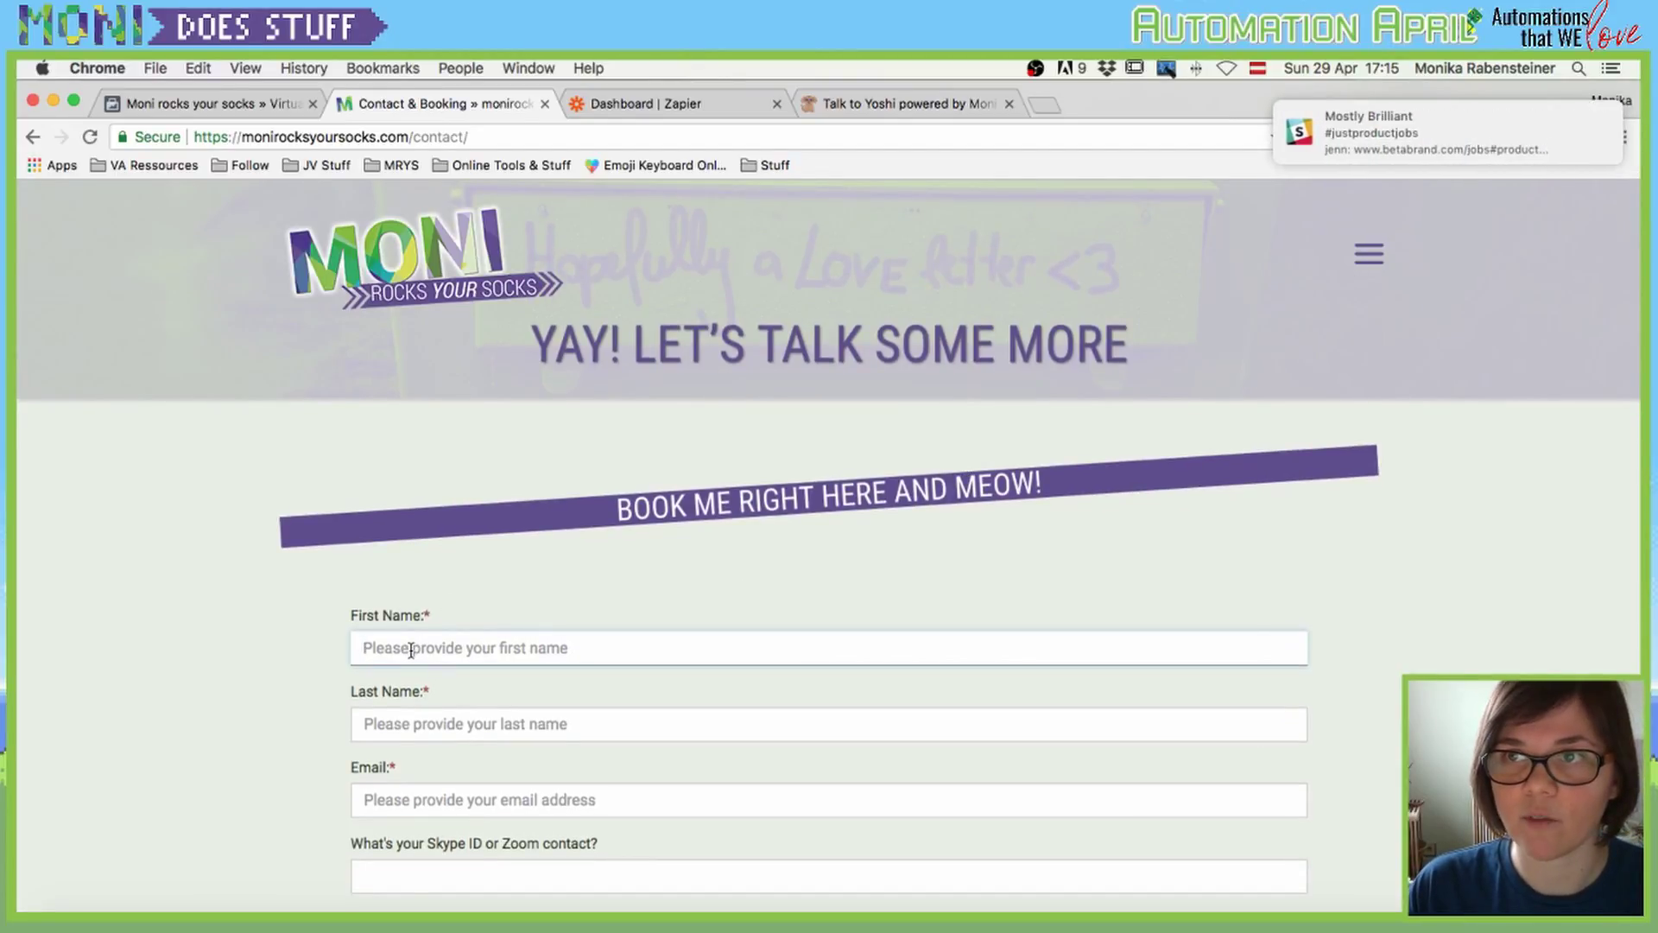
{"action": "key", "text": "Tab"}
{"action": "key", "text": "Tab"}
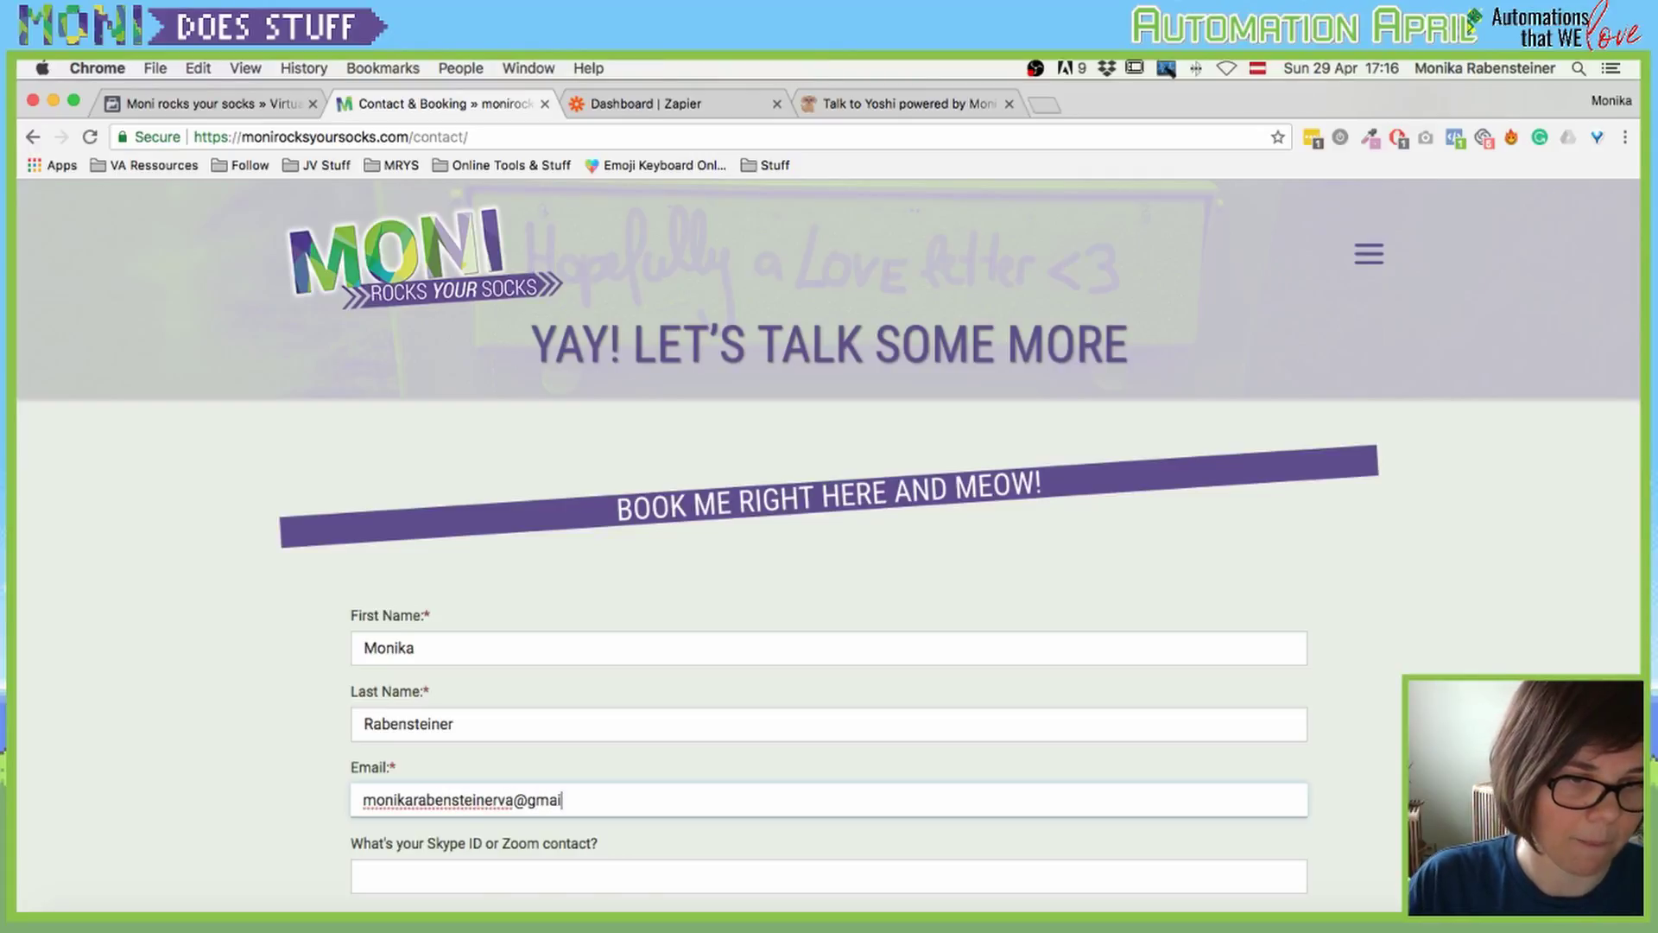
{"action": "scroll", "coordinate": [829, 544], "scroll_direction": "down", "scroll_amount": 4}
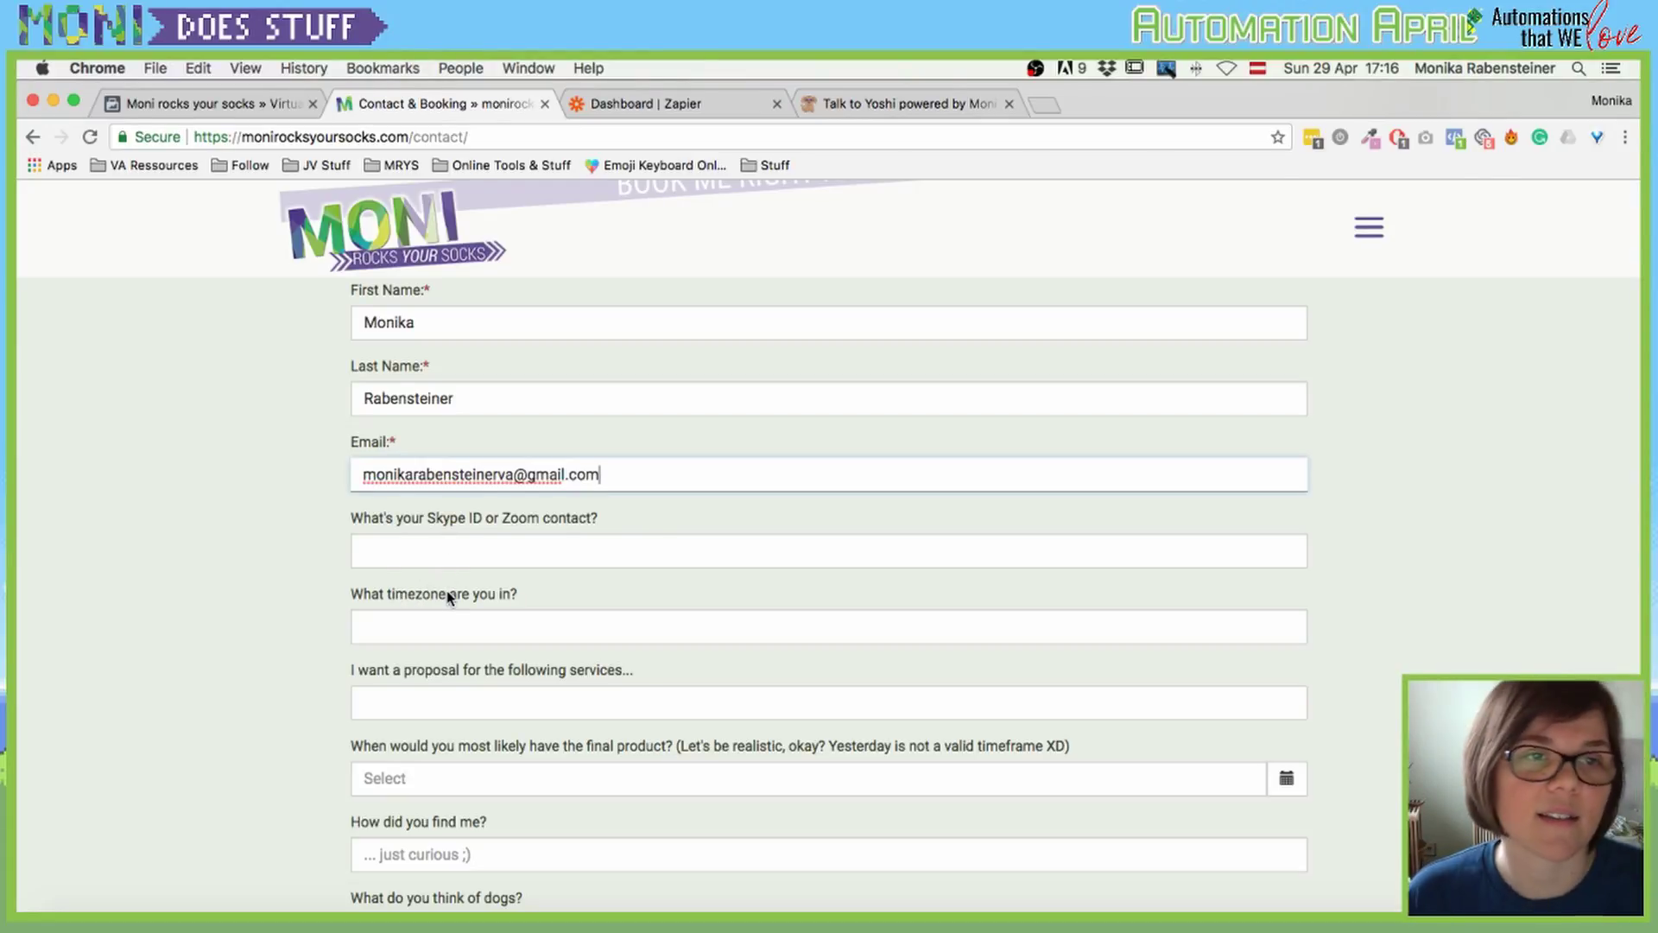
Step: Browse the Portfolio gallery via the site menu, then go back to the Contact & Booking page
{"action": "left_click", "coordinate": [1381, 228]}
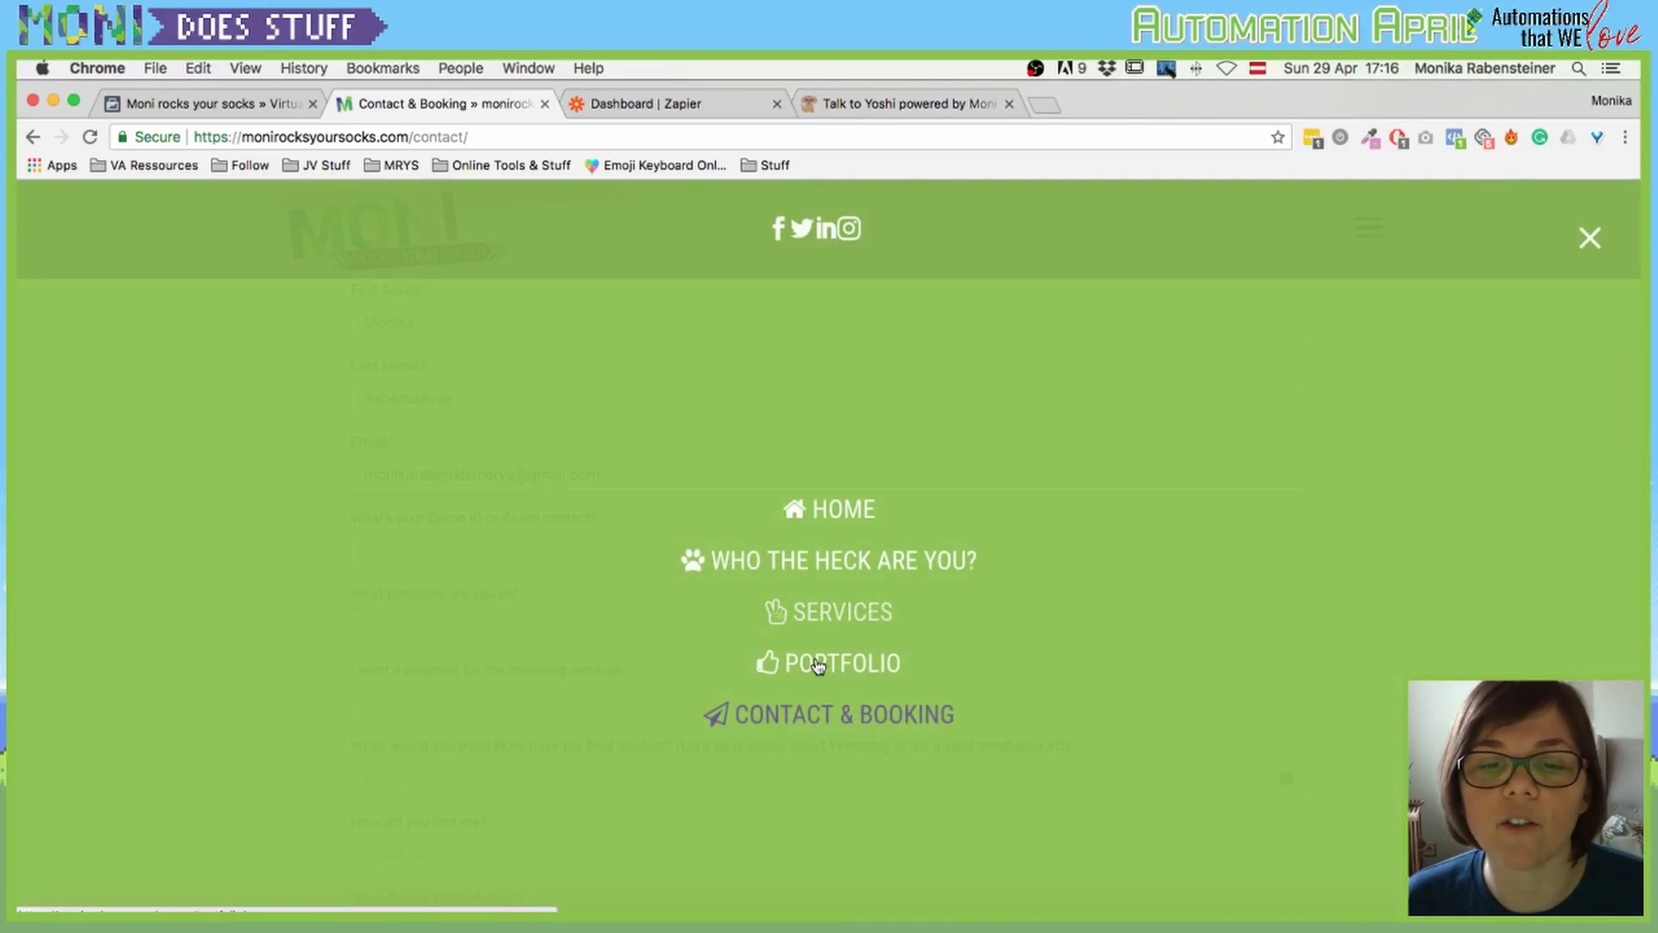
{"action": "left_click", "coordinate": [816, 665]}
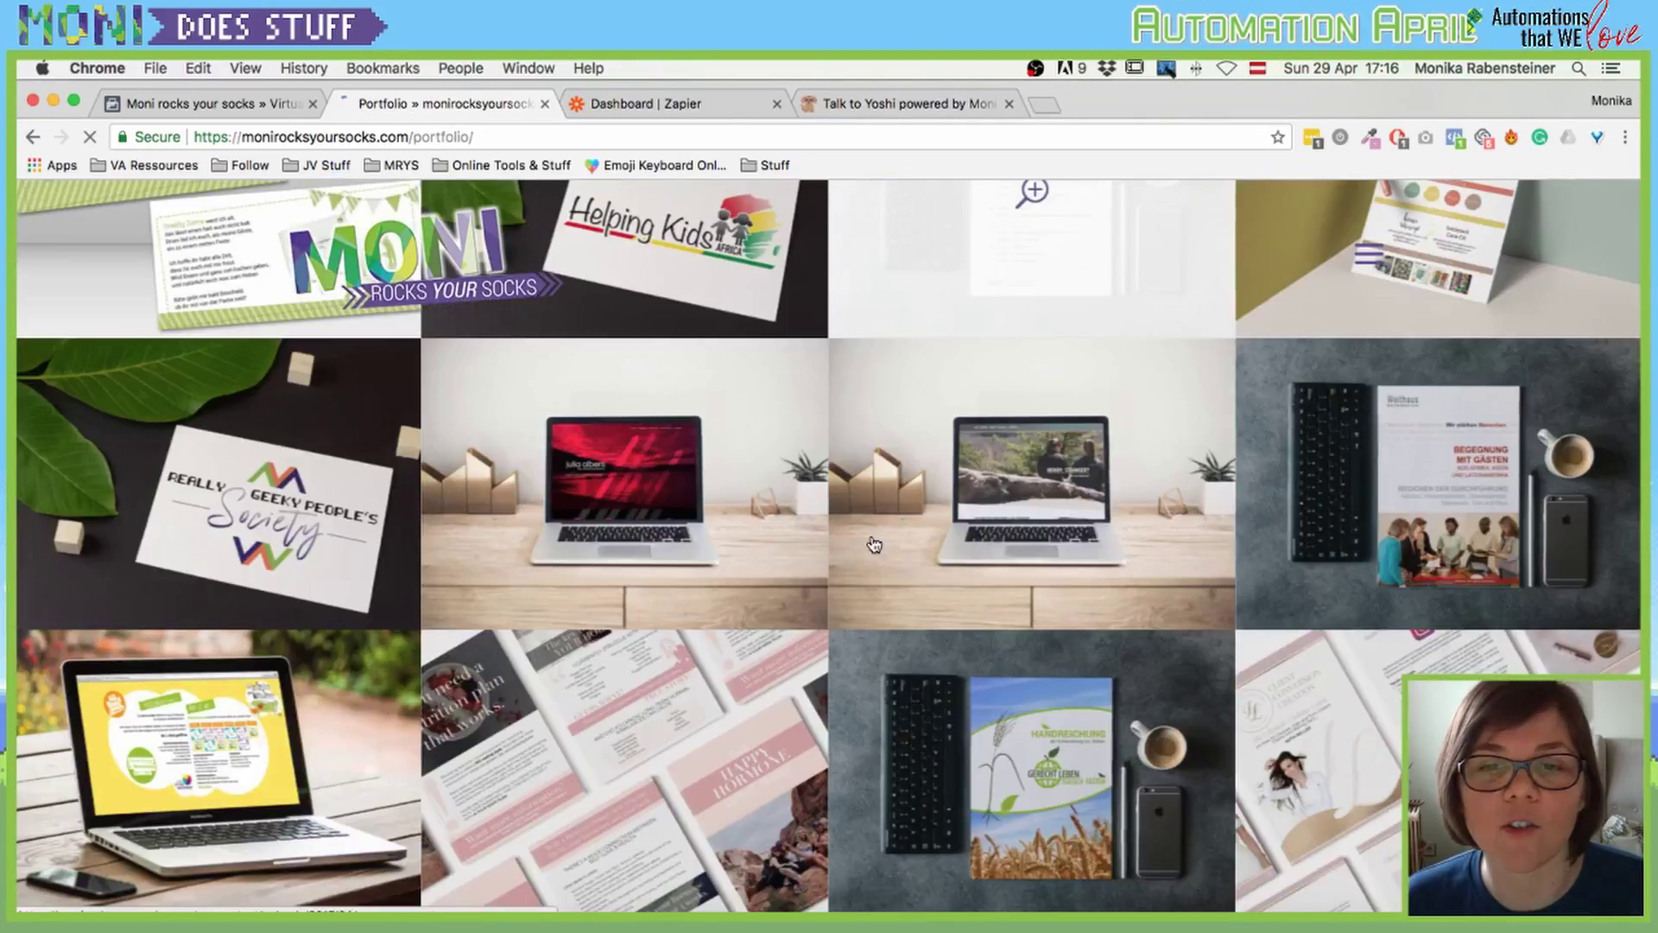
{"action": "scroll", "coordinate": [873, 536], "scroll_direction": "down", "scroll_amount": 5}
{"action": "scroll", "coordinate": [872, 536], "scroll_direction": "up", "scroll_amount": 6}
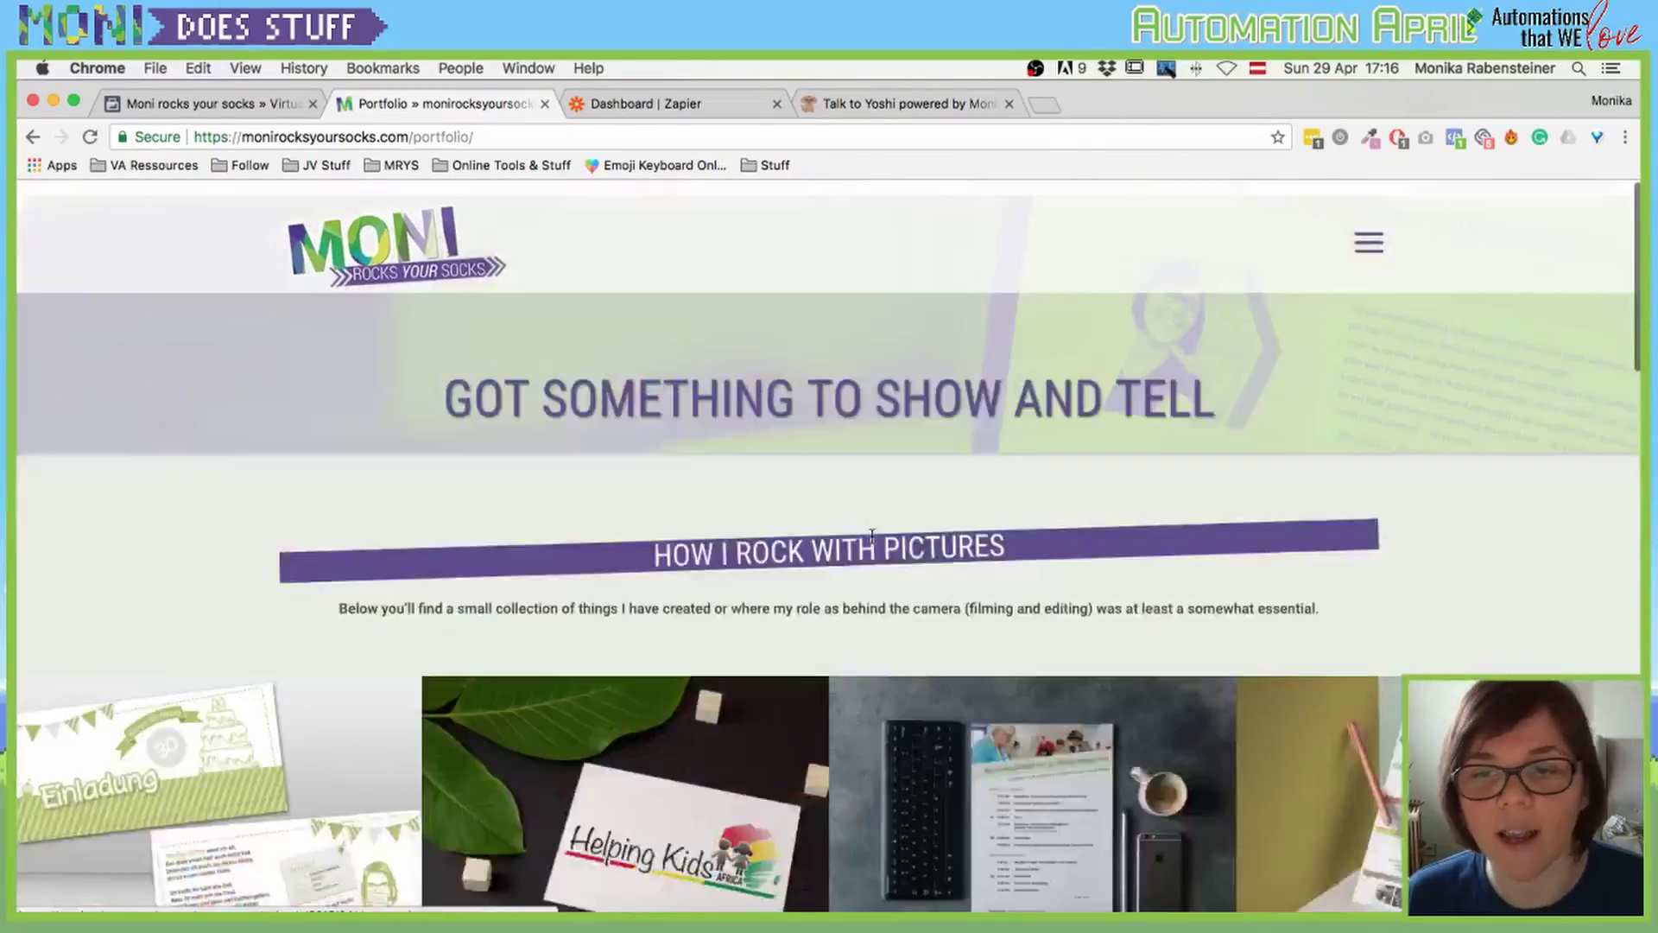
{"action": "left_click", "coordinate": [1367, 256]}
{"action": "left_click", "coordinate": [902, 728]}
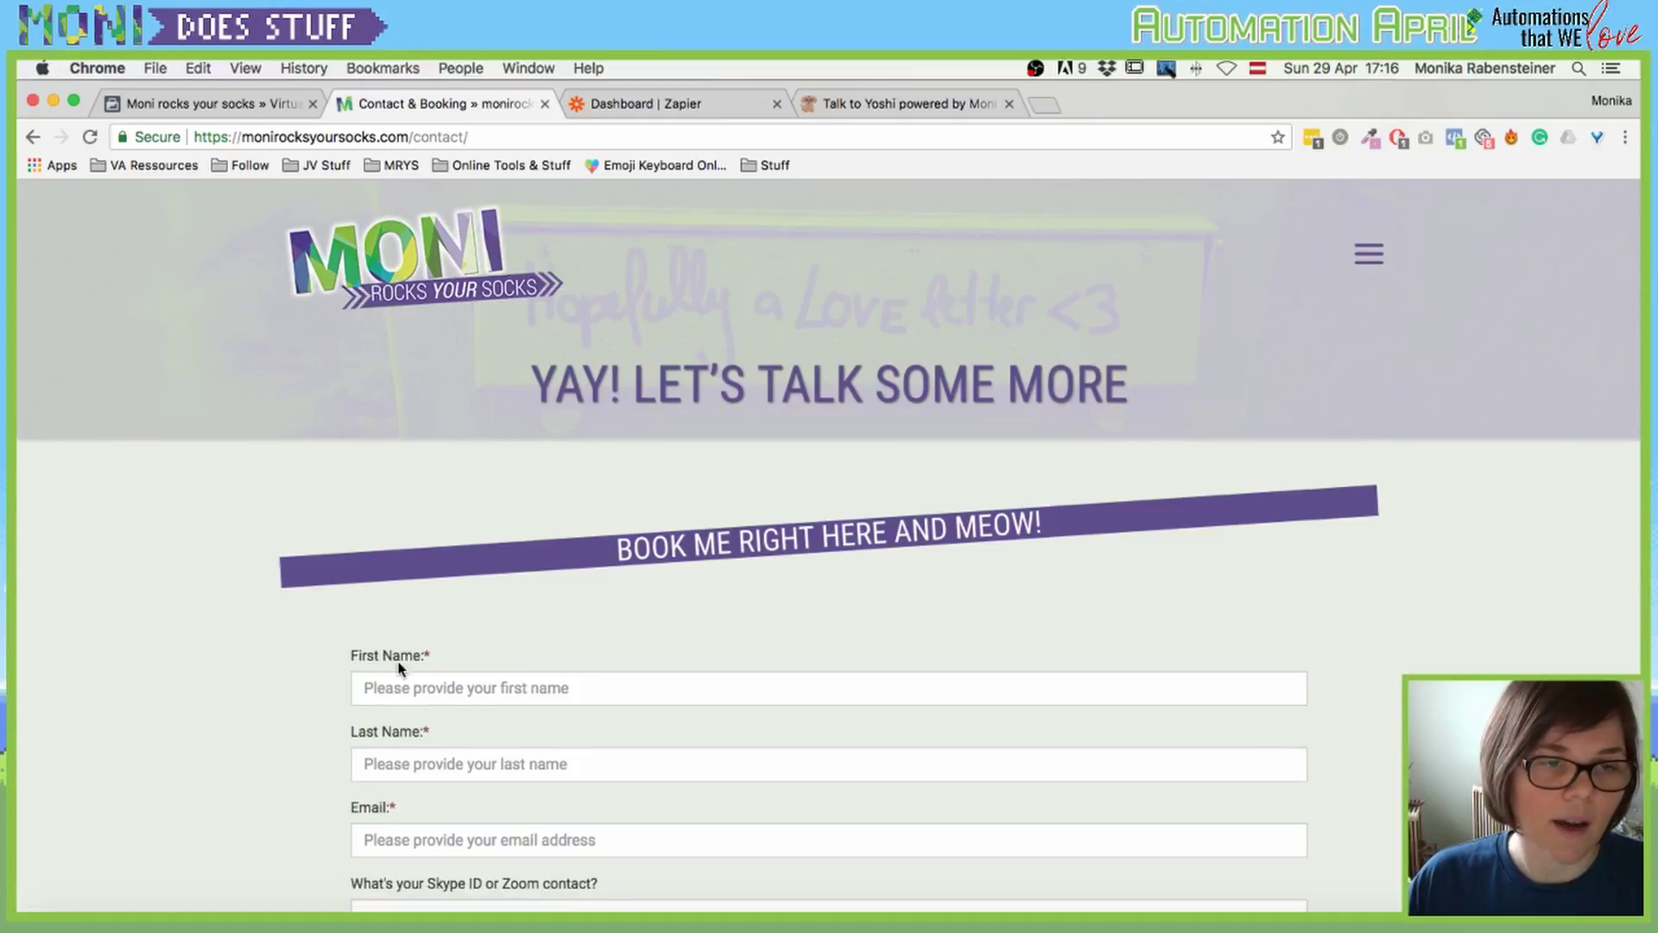
Step: Enter the client's first name, last name and e-mail in the booking form
{"action": "left_click", "coordinate": [385, 686]}
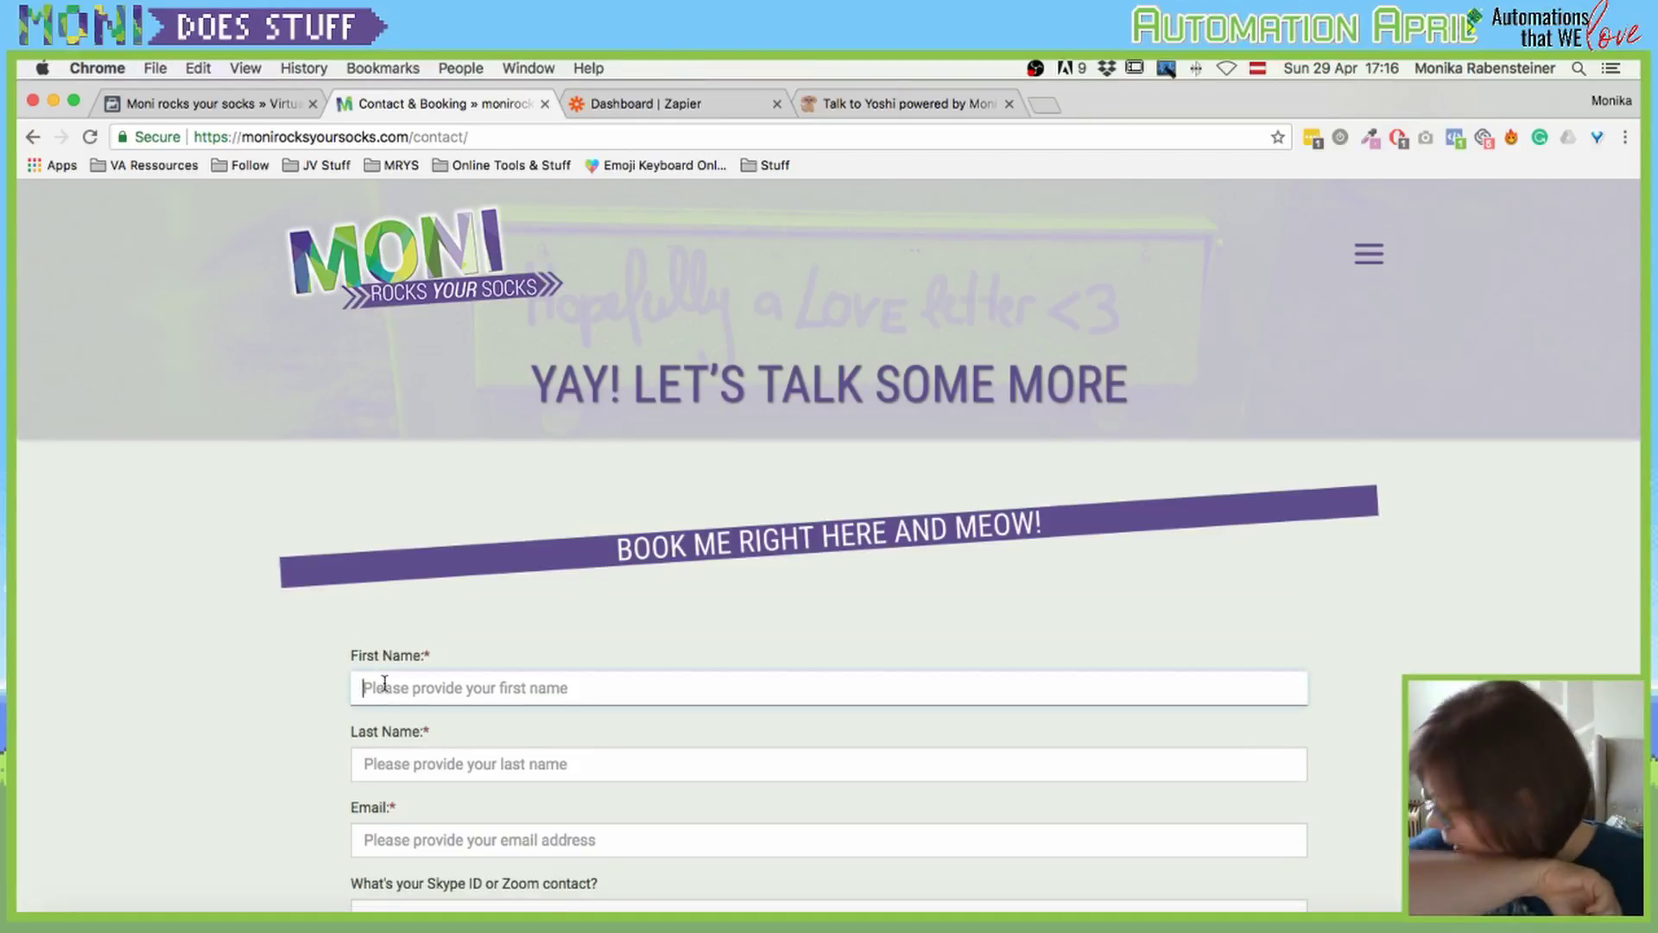
{"action": "type", "text": "Monika"}
{"action": "key", "text": "Tab"}
{"action": "type", "text": "Ra"}
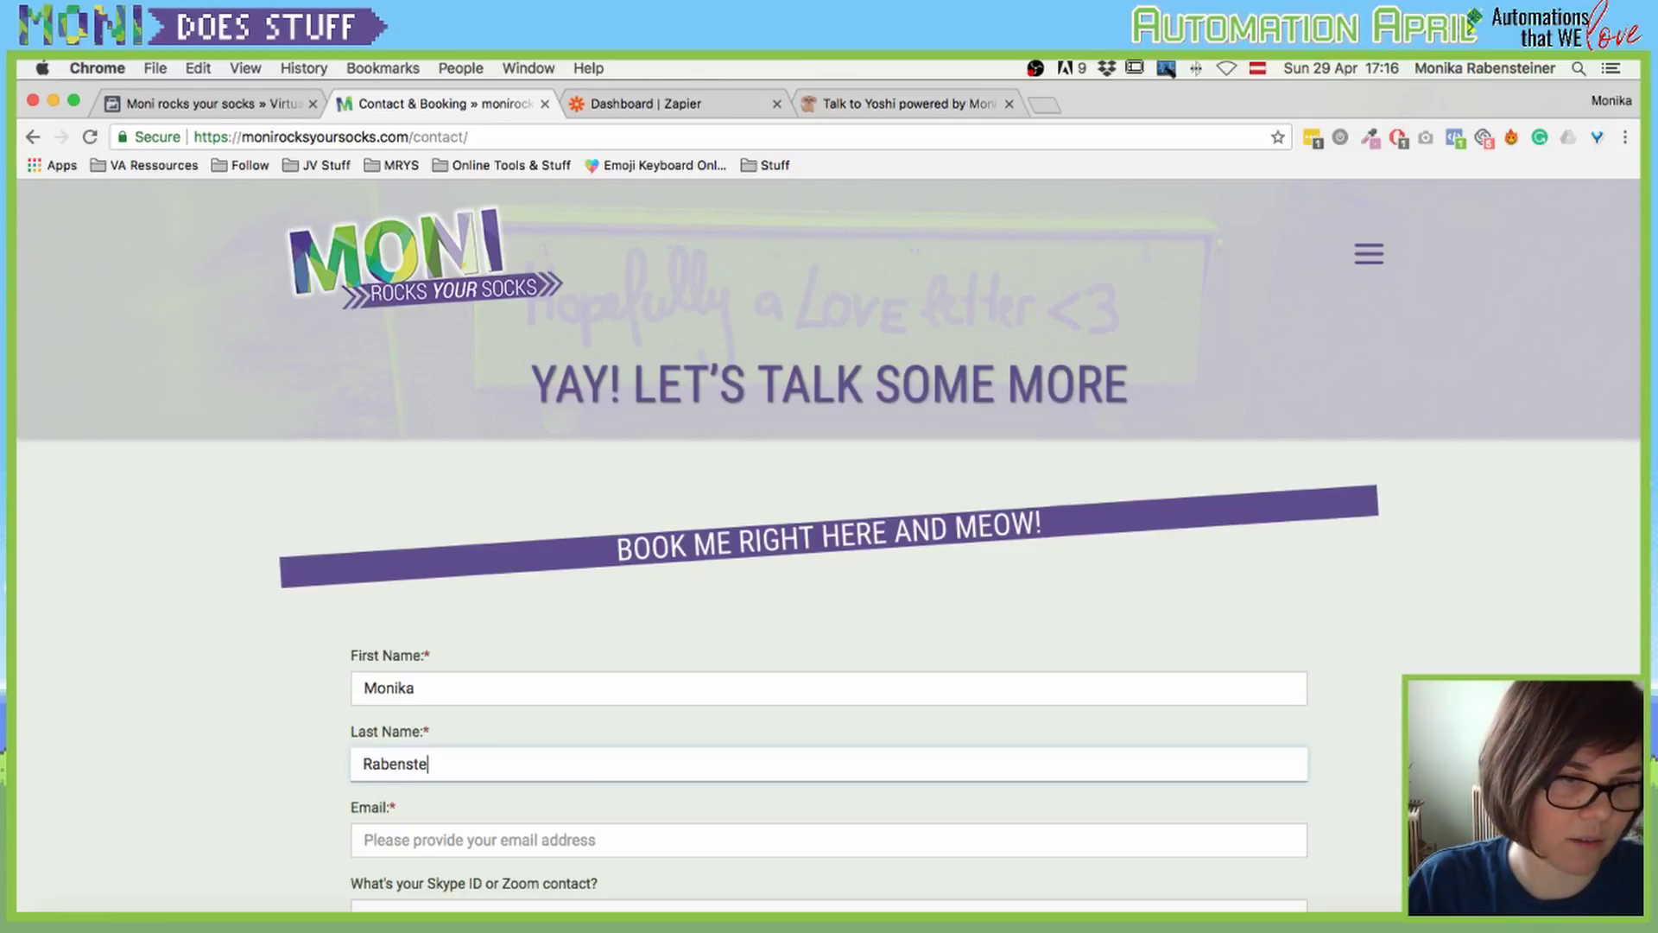
{"action": "left_click", "coordinate": [362, 840]}
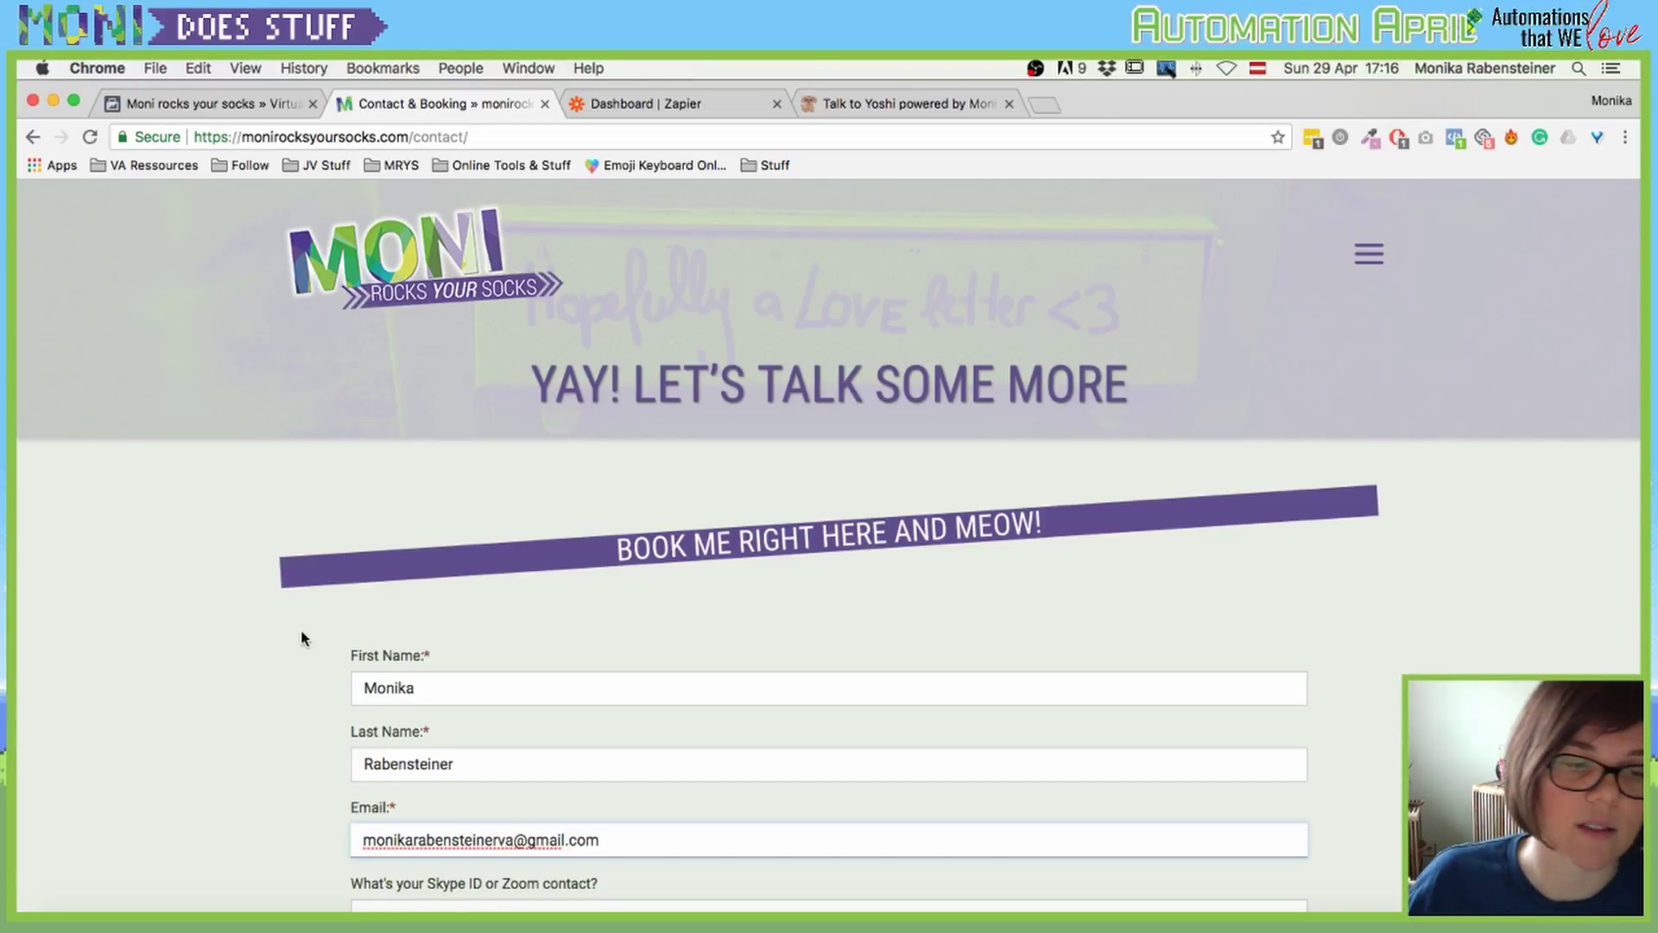
Step: Request Virtual Assistant Services, pick Ravenclaw as the house, and submit the form
{"action": "scroll", "coordinate": [302, 639], "scroll_direction": "down", "scroll_amount": 5}
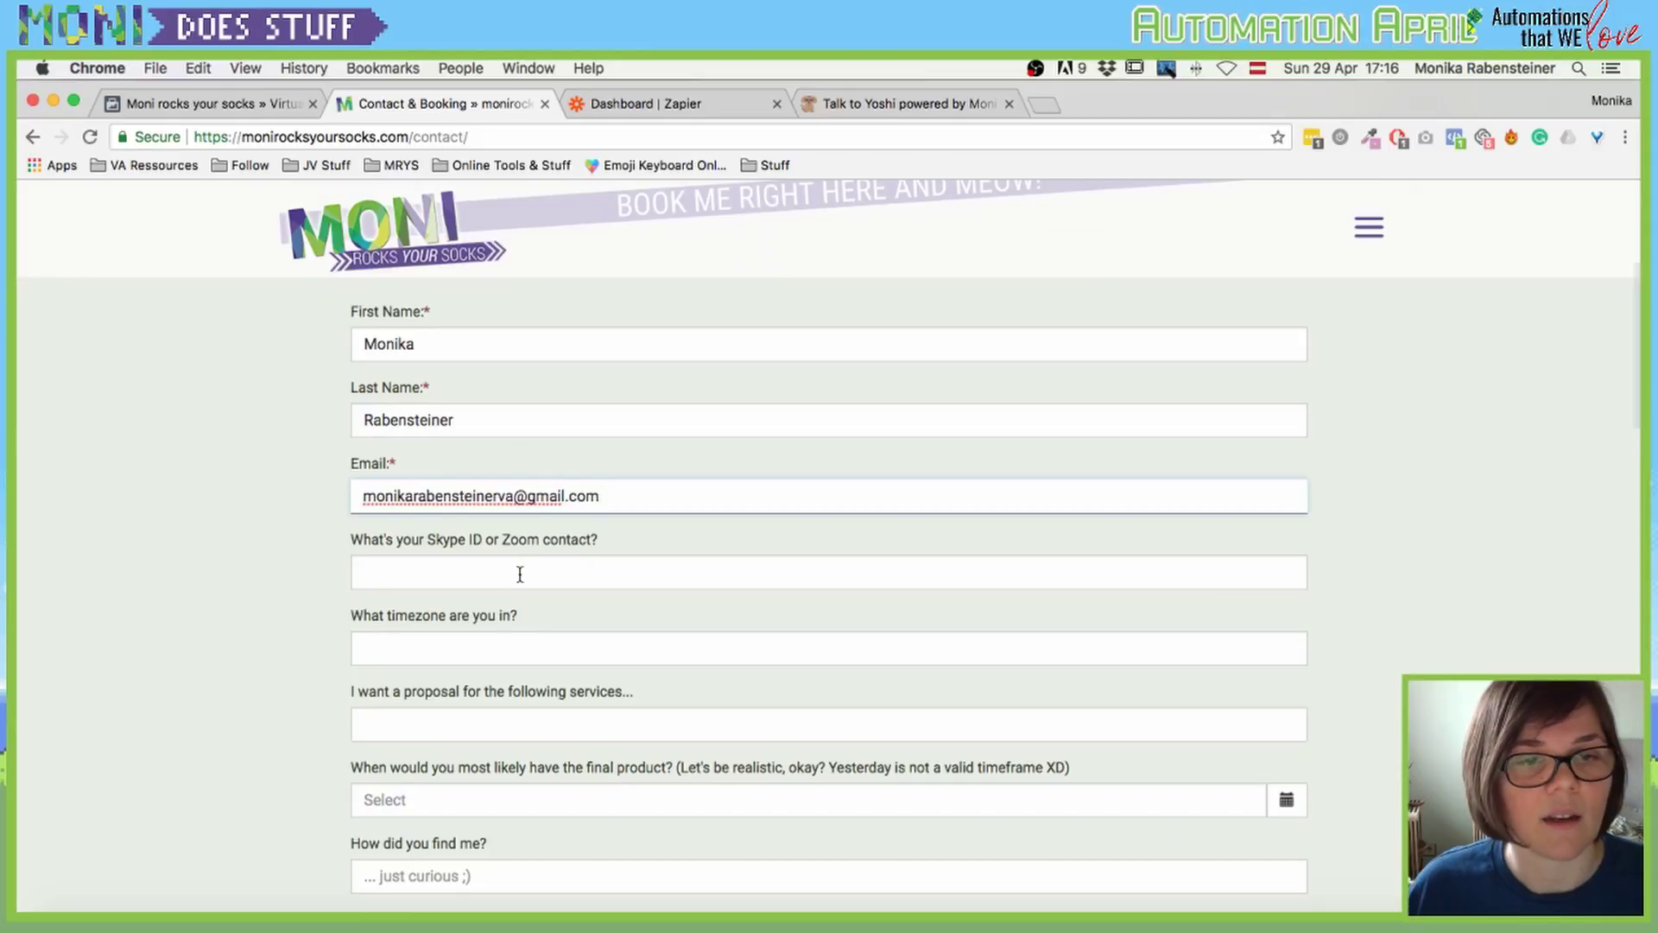
{"action": "left_click", "coordinate": [520, 574]}
{"action": "left_click", "coordinate": [398, 650]}
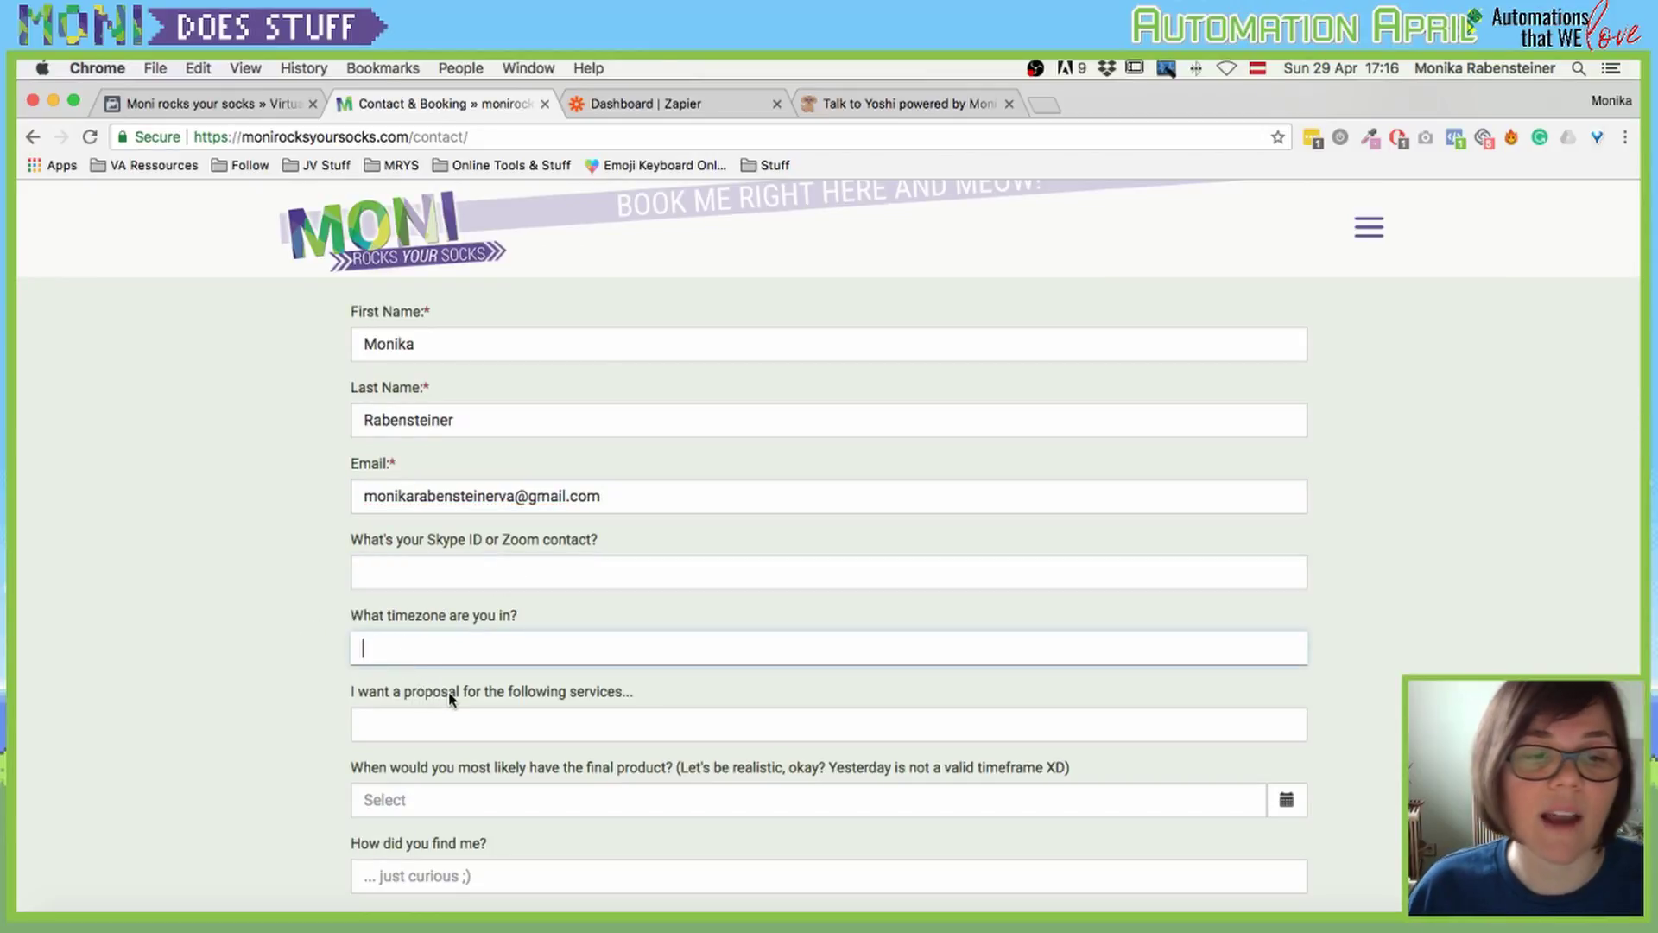
{"action": "left_click", "coordinate": [414, 726]}
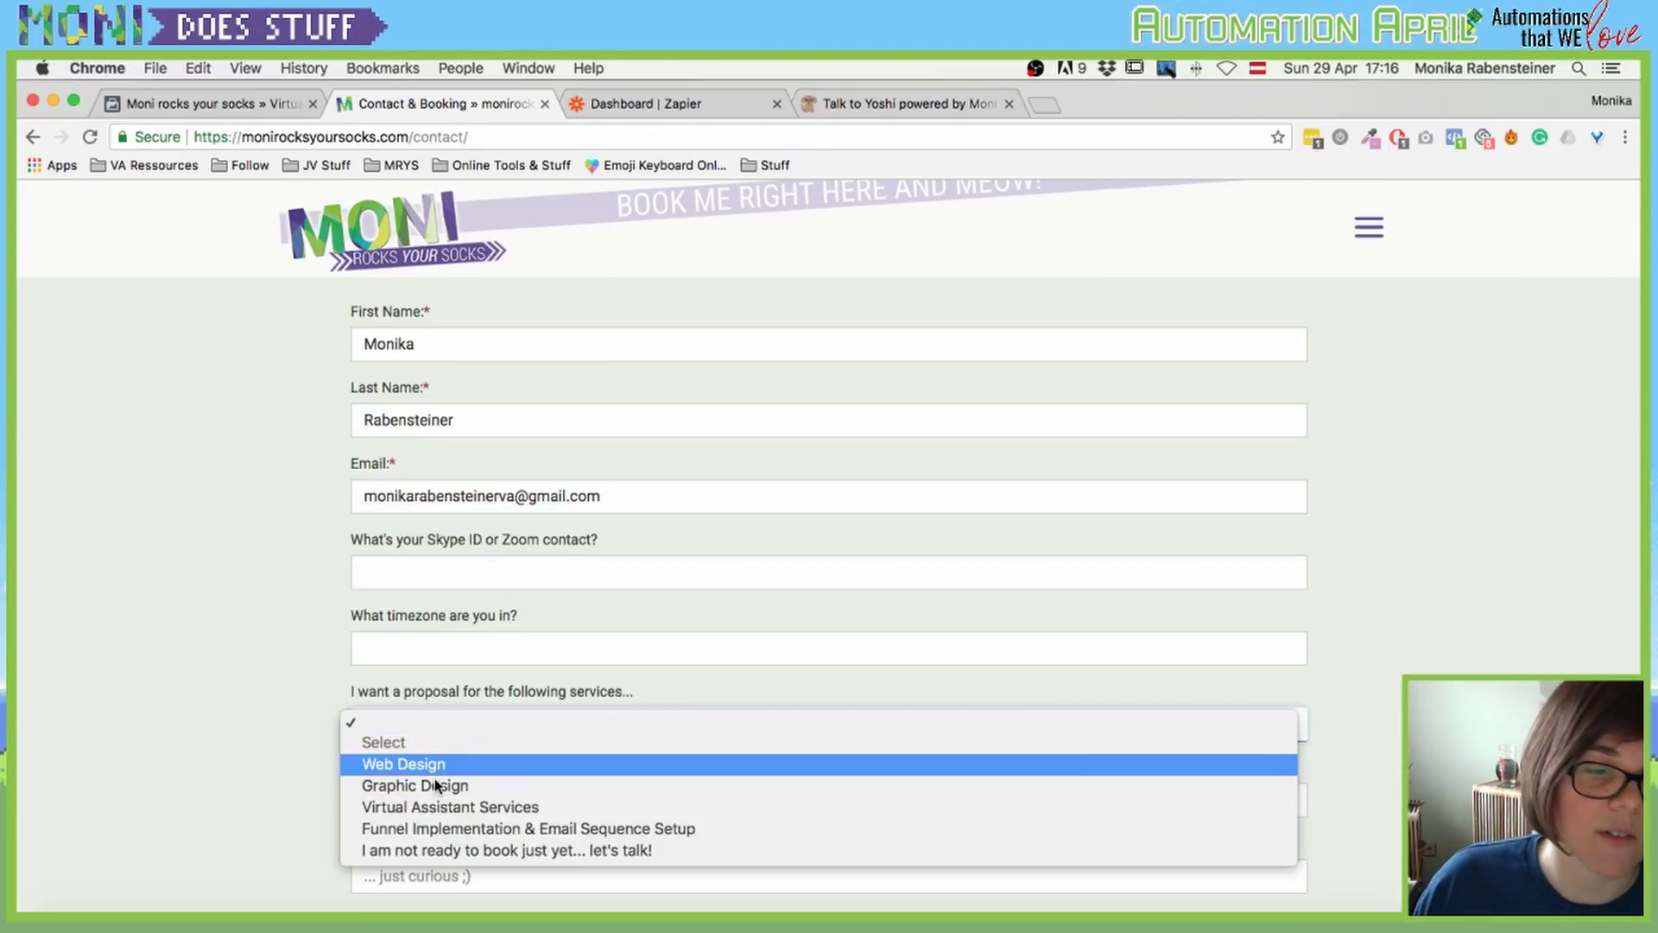
{"action": "left_click", "coordinate": [440, 807]}
{"action": "scroll", "coordinate": [337, 760], "scroll_direction": "down", "scroll_amount": 1}
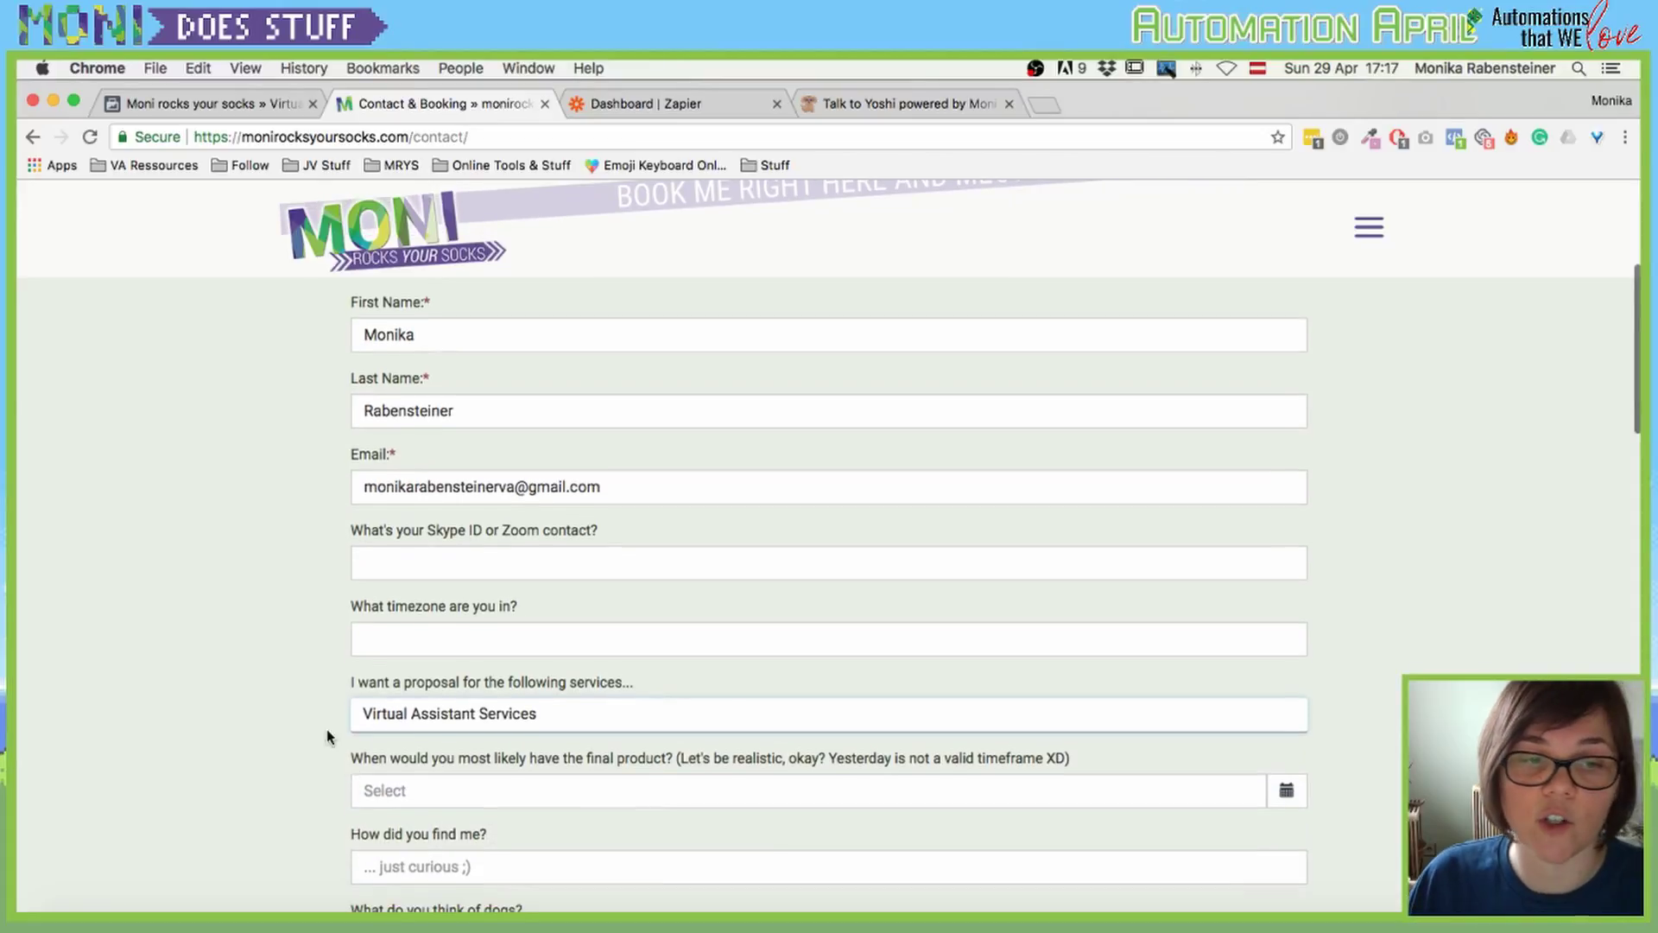
{"action": "scroll", "coordinate": [326, 729], "scroll_direction": "down", "scroll_amount": 4}
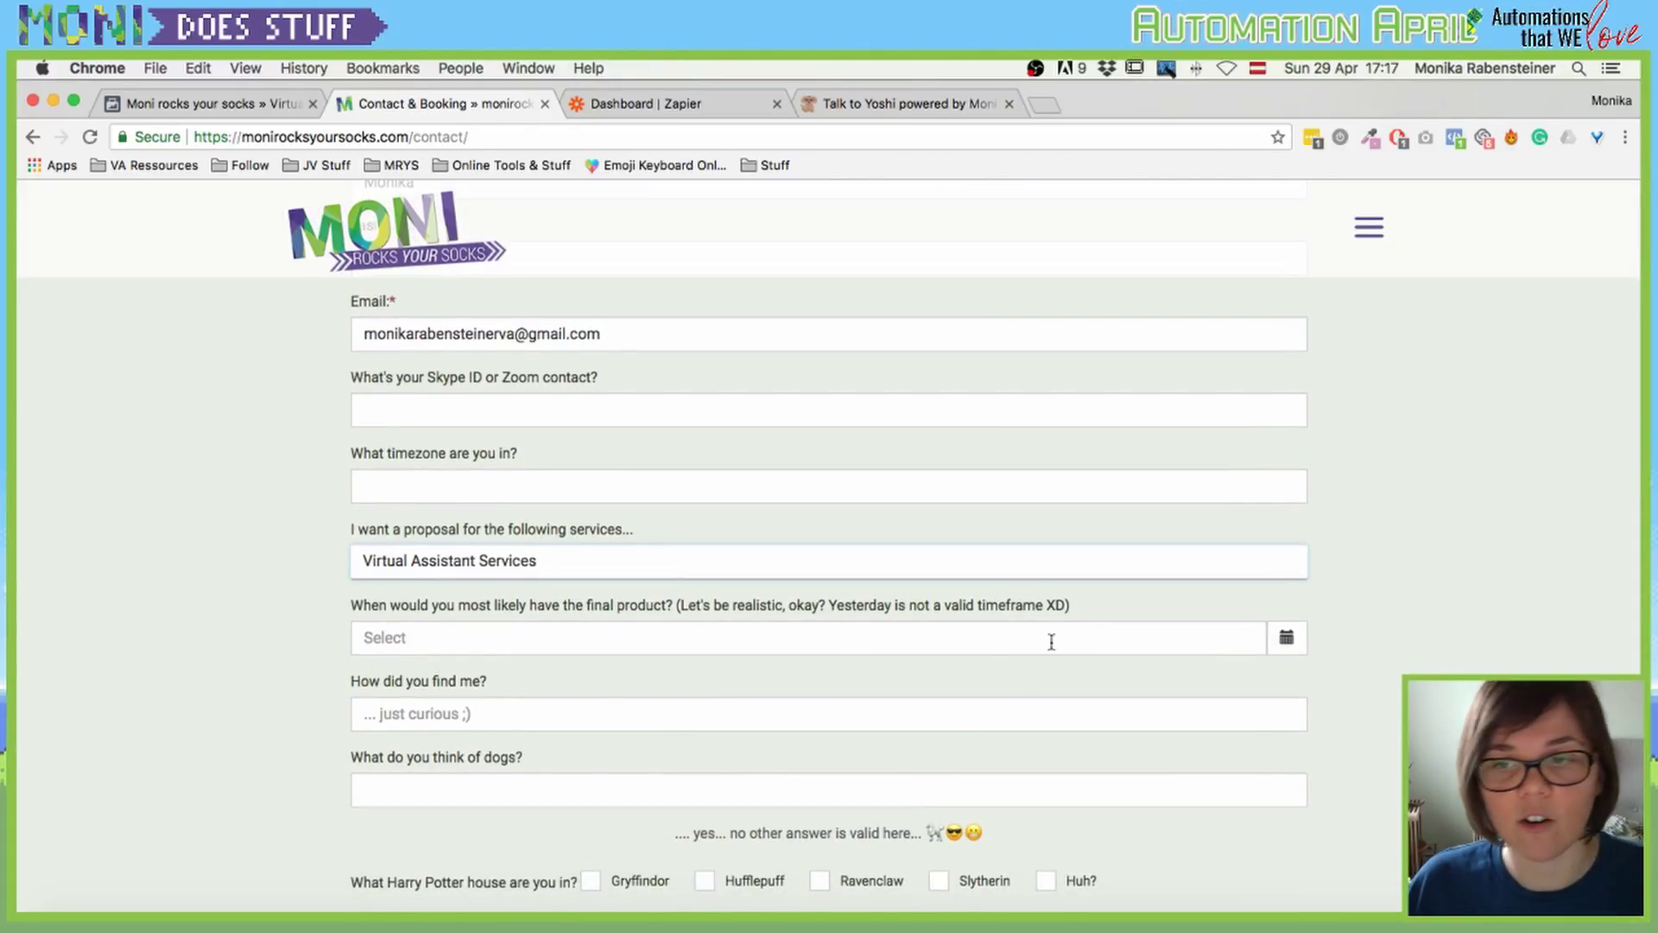
{"action": "scroll", "coordinate": [734, 639], "scroll_direction": "down", "scroll_amount": 5}
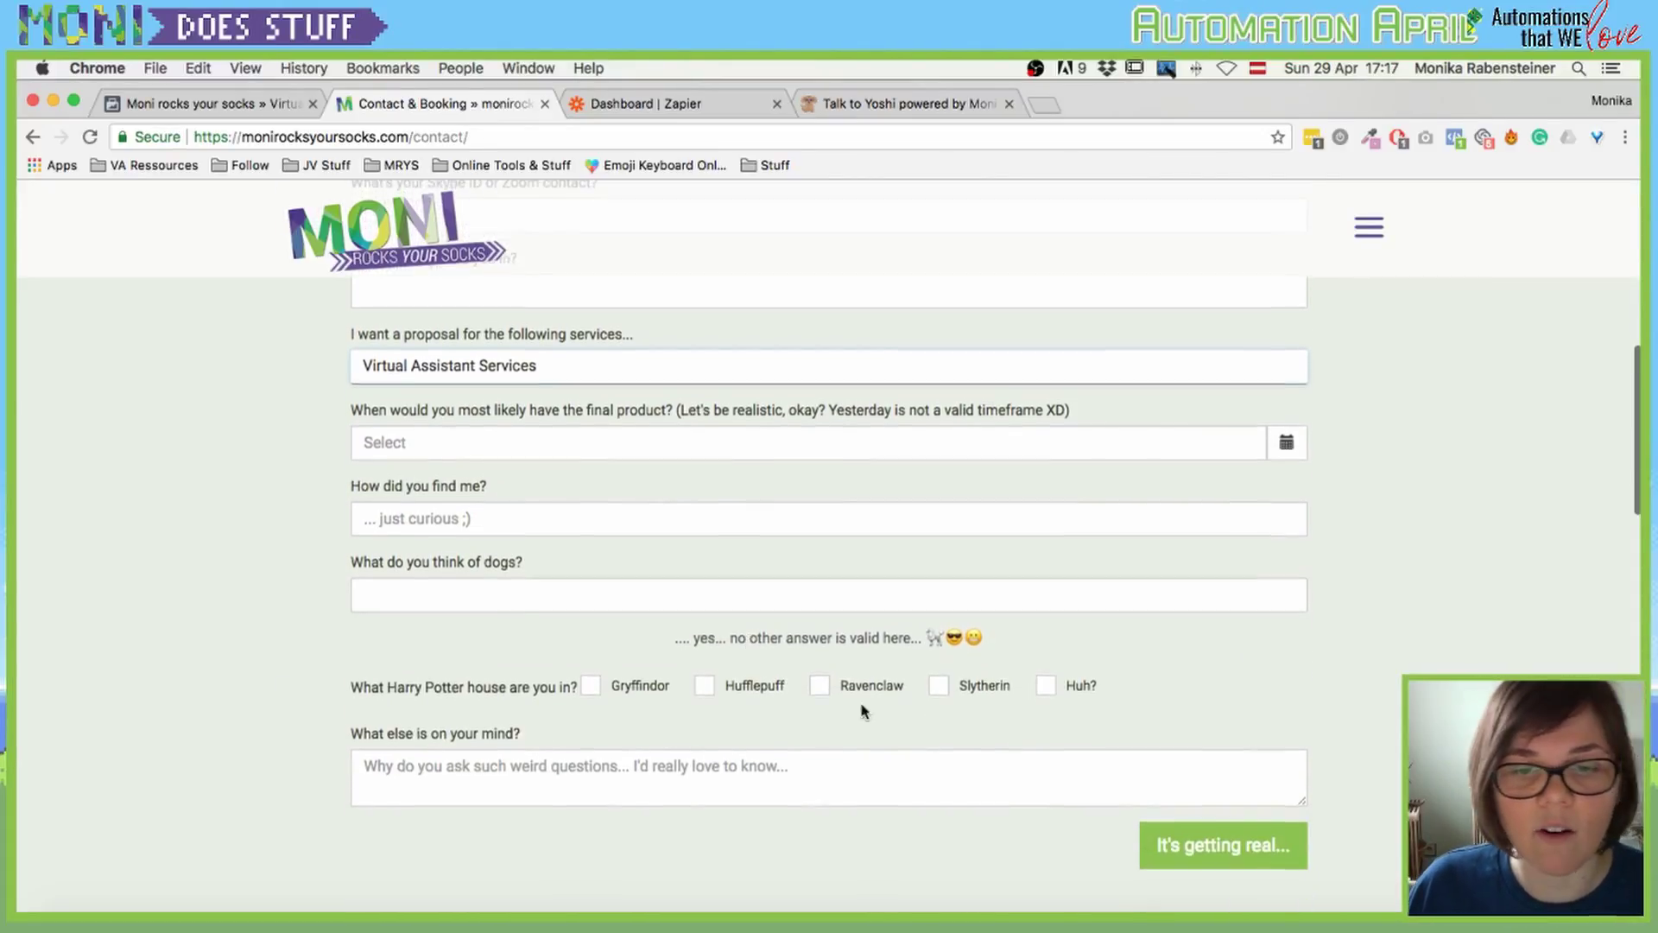
{"action": "left_click", "coordinate": [821, 689]}
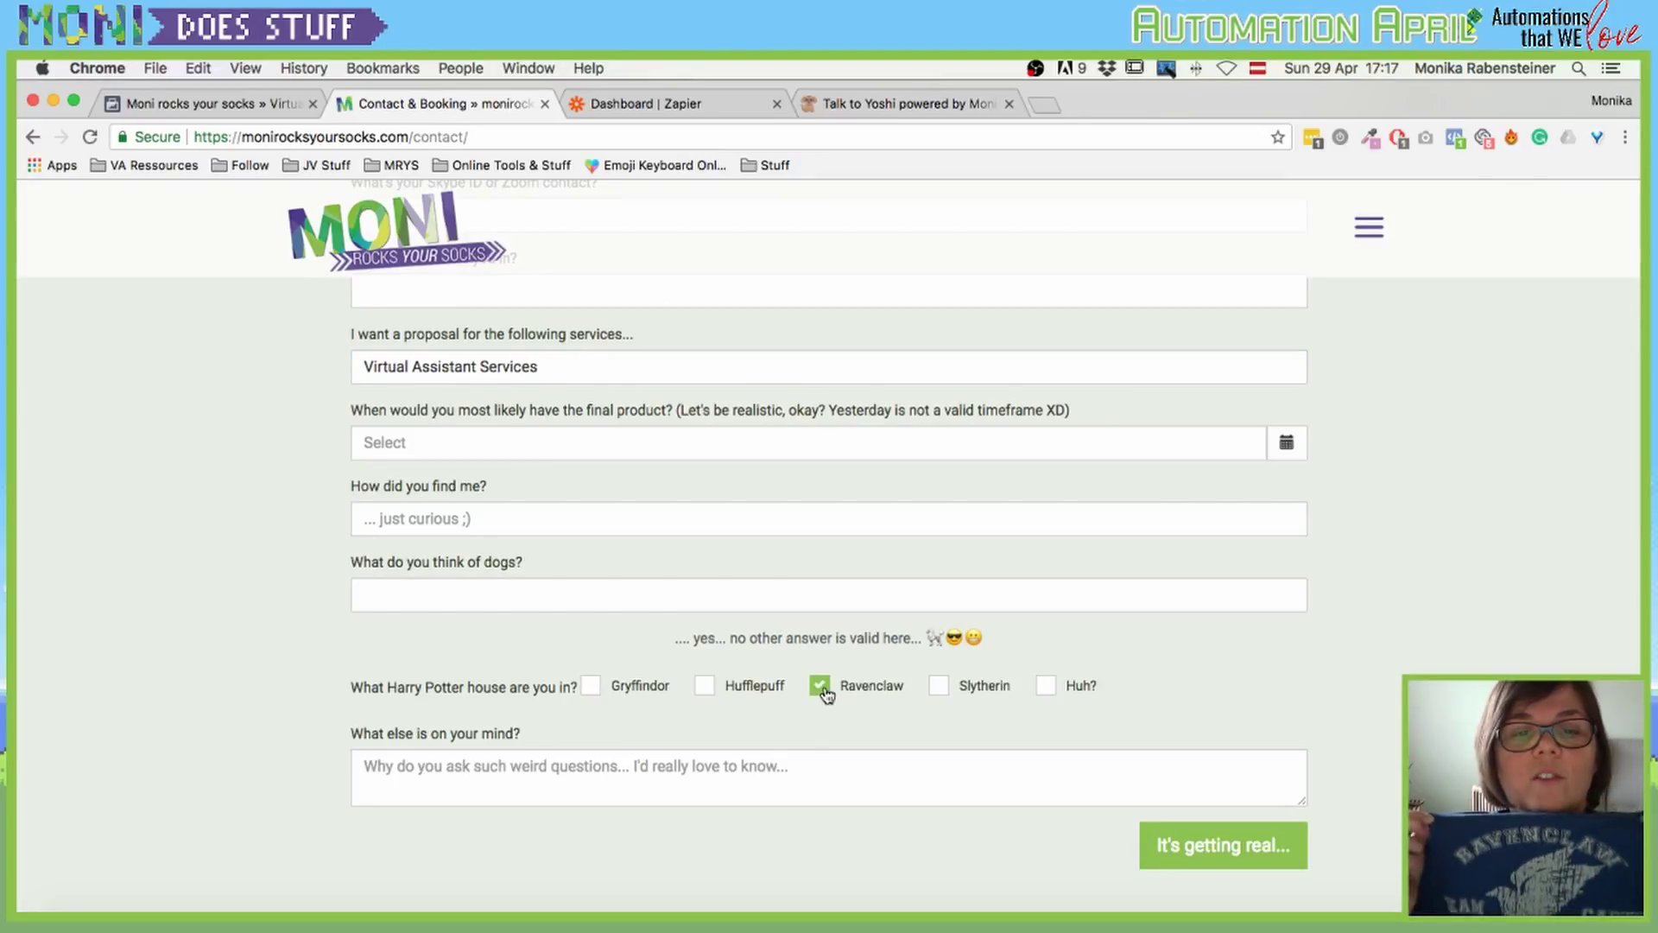
{"action": "left_click", "coordinate": [1214, 853]}
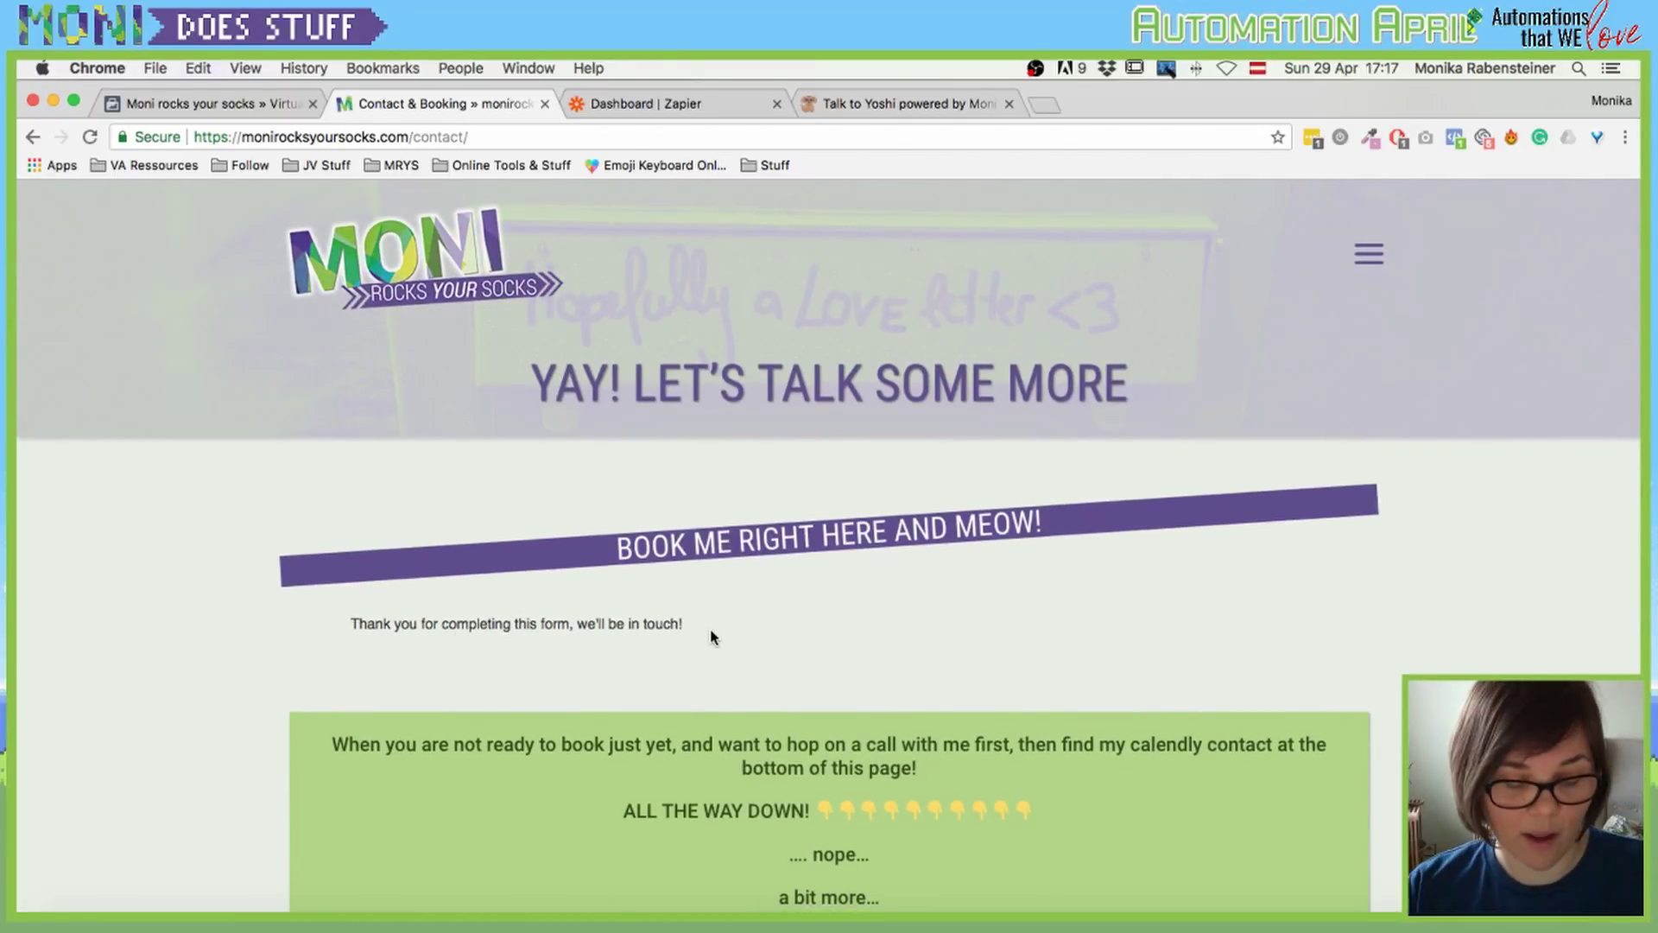
Step: Load gmail.com, close the tab signed into the wrong account, and start a fresh tab
{"action": "key", "text": "super+t"}
{"action": "type", "text": "gmail.com"}
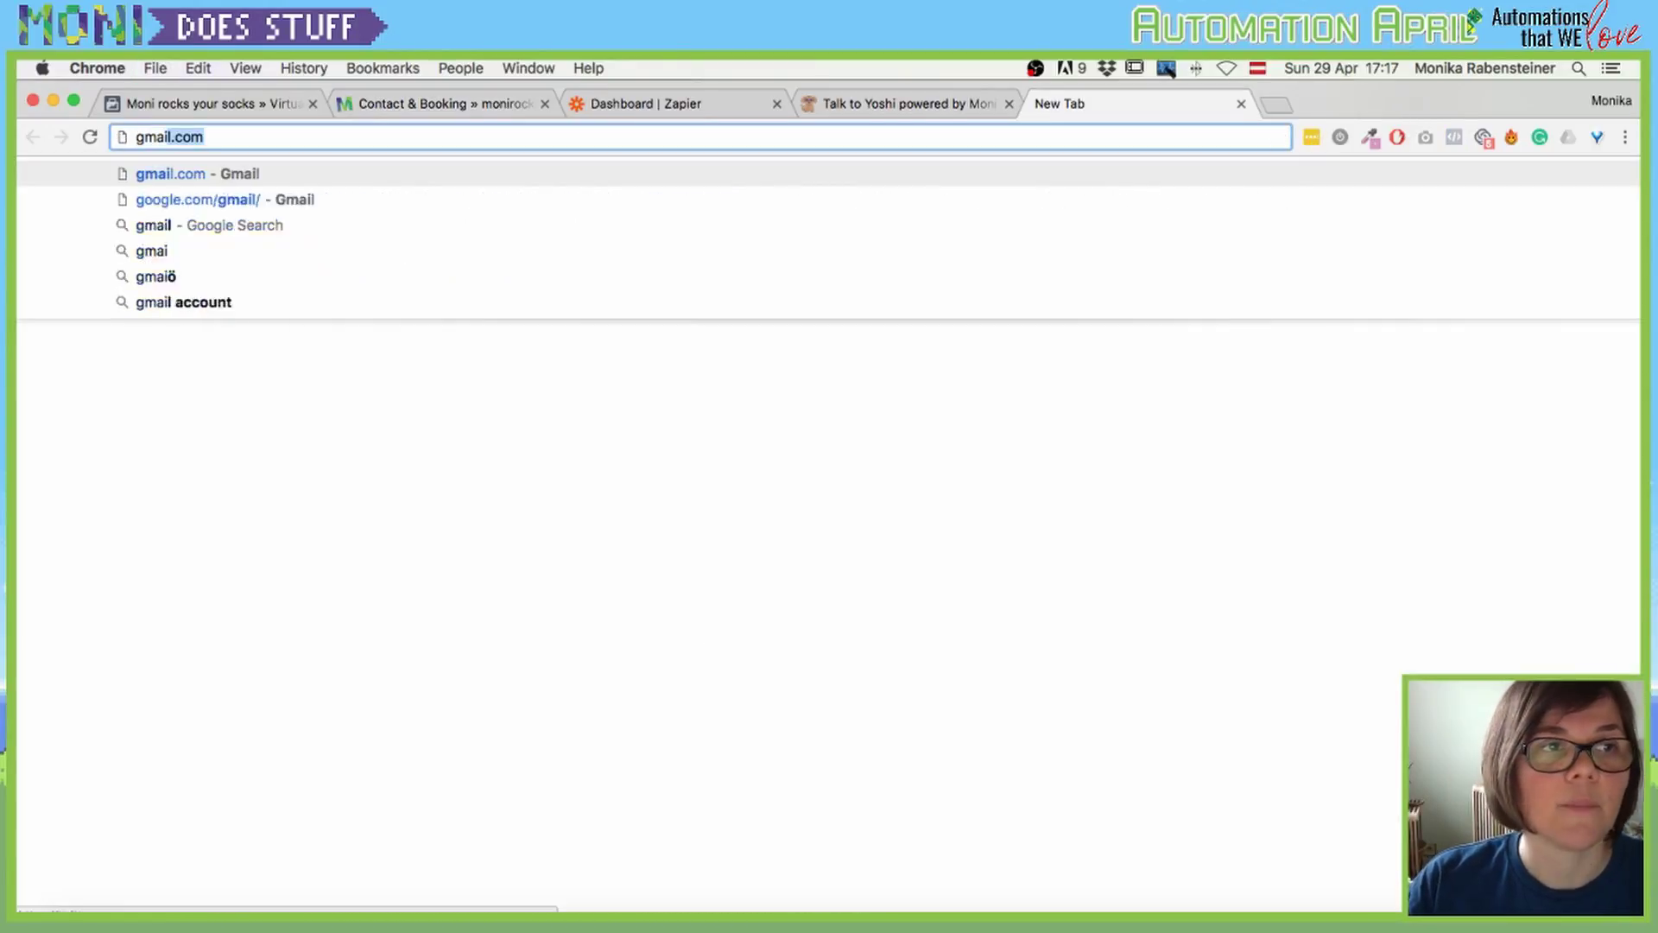
{"action": "key", "text": "Return"}
{"action": "left_click", "coordinate": [1611, 213]}
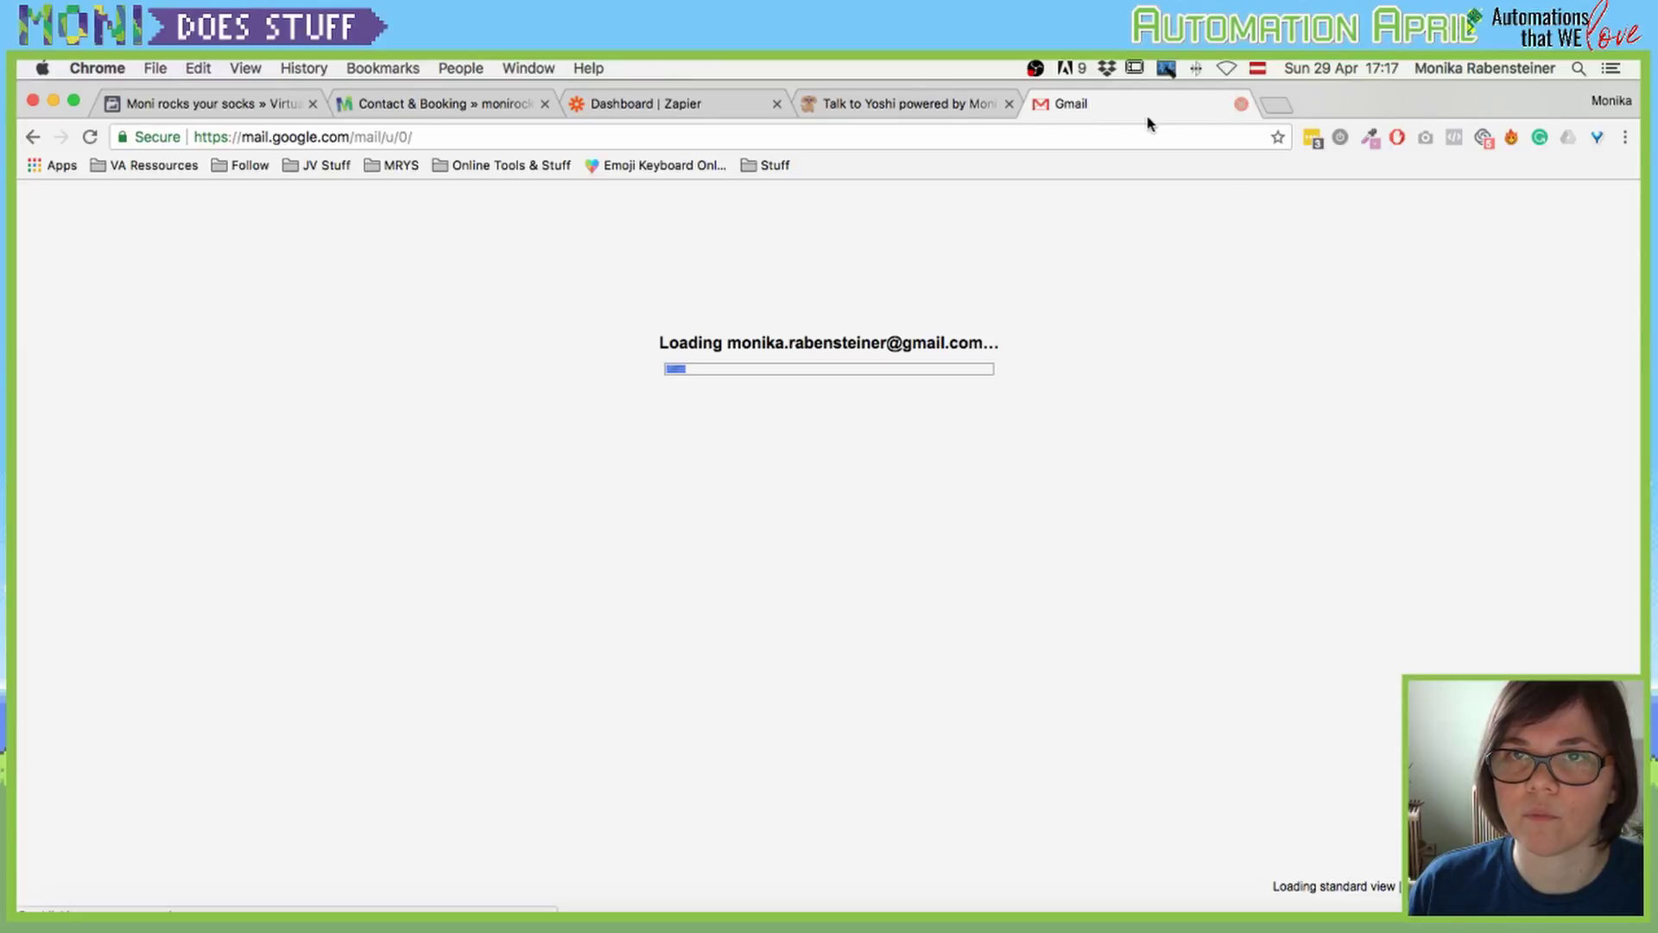
{"action": "left_click", "coordinate": [1237, 104]}
{"action": "left_click", "coordinate": [1052, 108]}
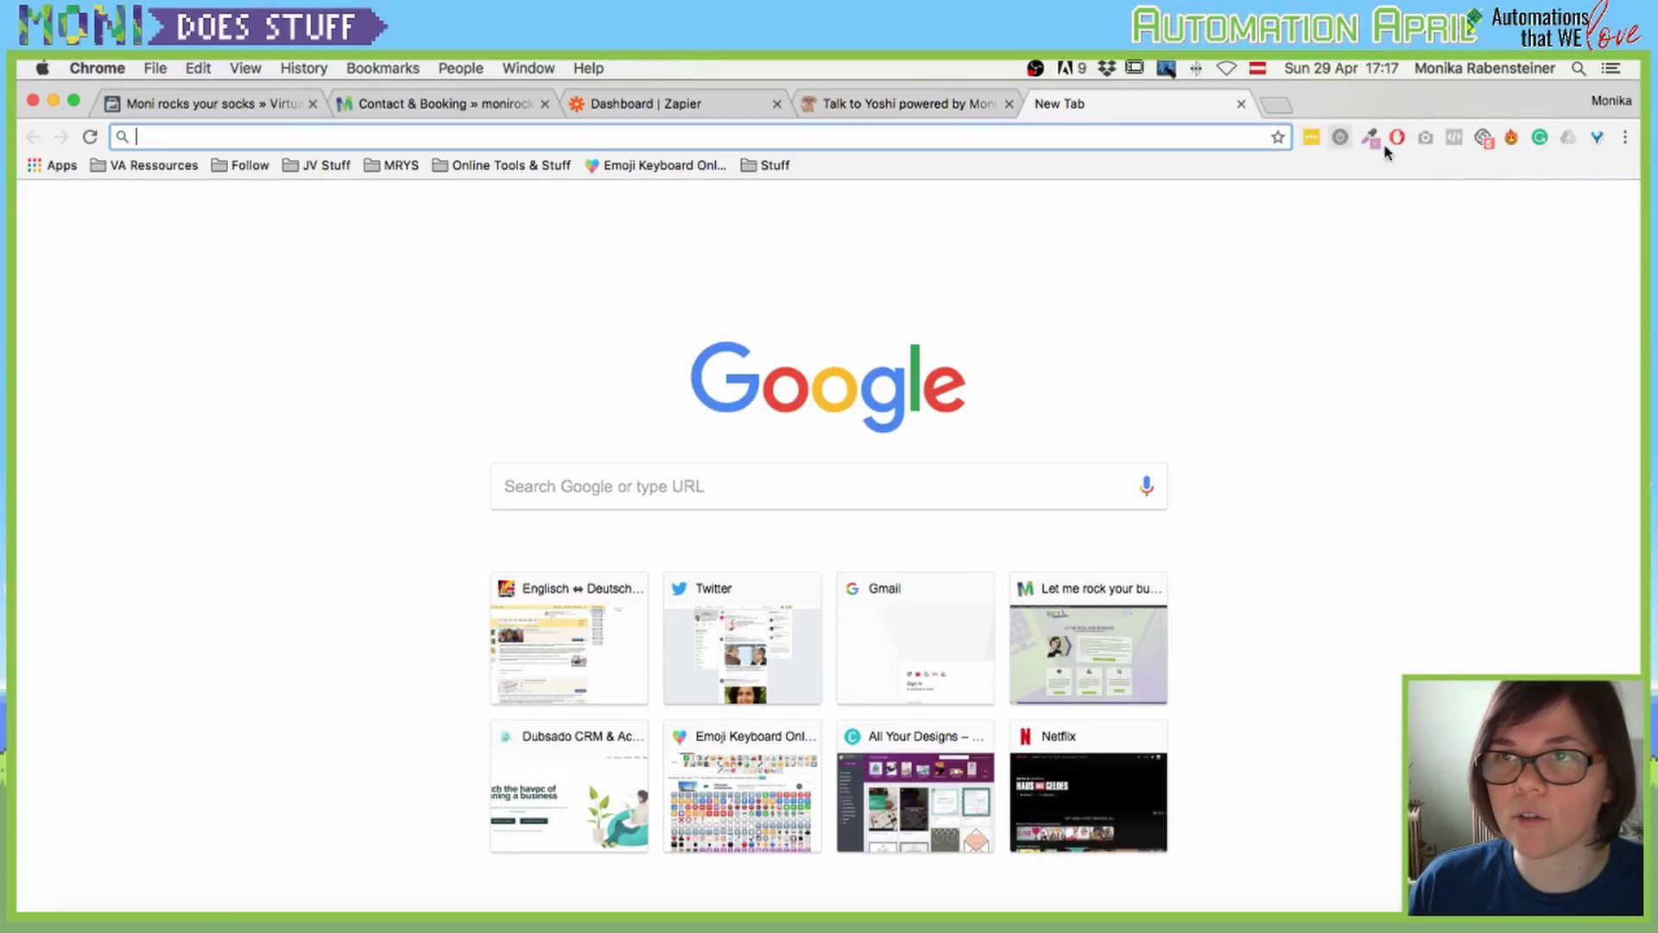
Step: Sign in to the other saved Google account with its password and open its Gmail inbox
{"action": "left_click", "coordinate": [1611, 211]}
{"action": "mouse_move", "coordinate": [1371, 421]}
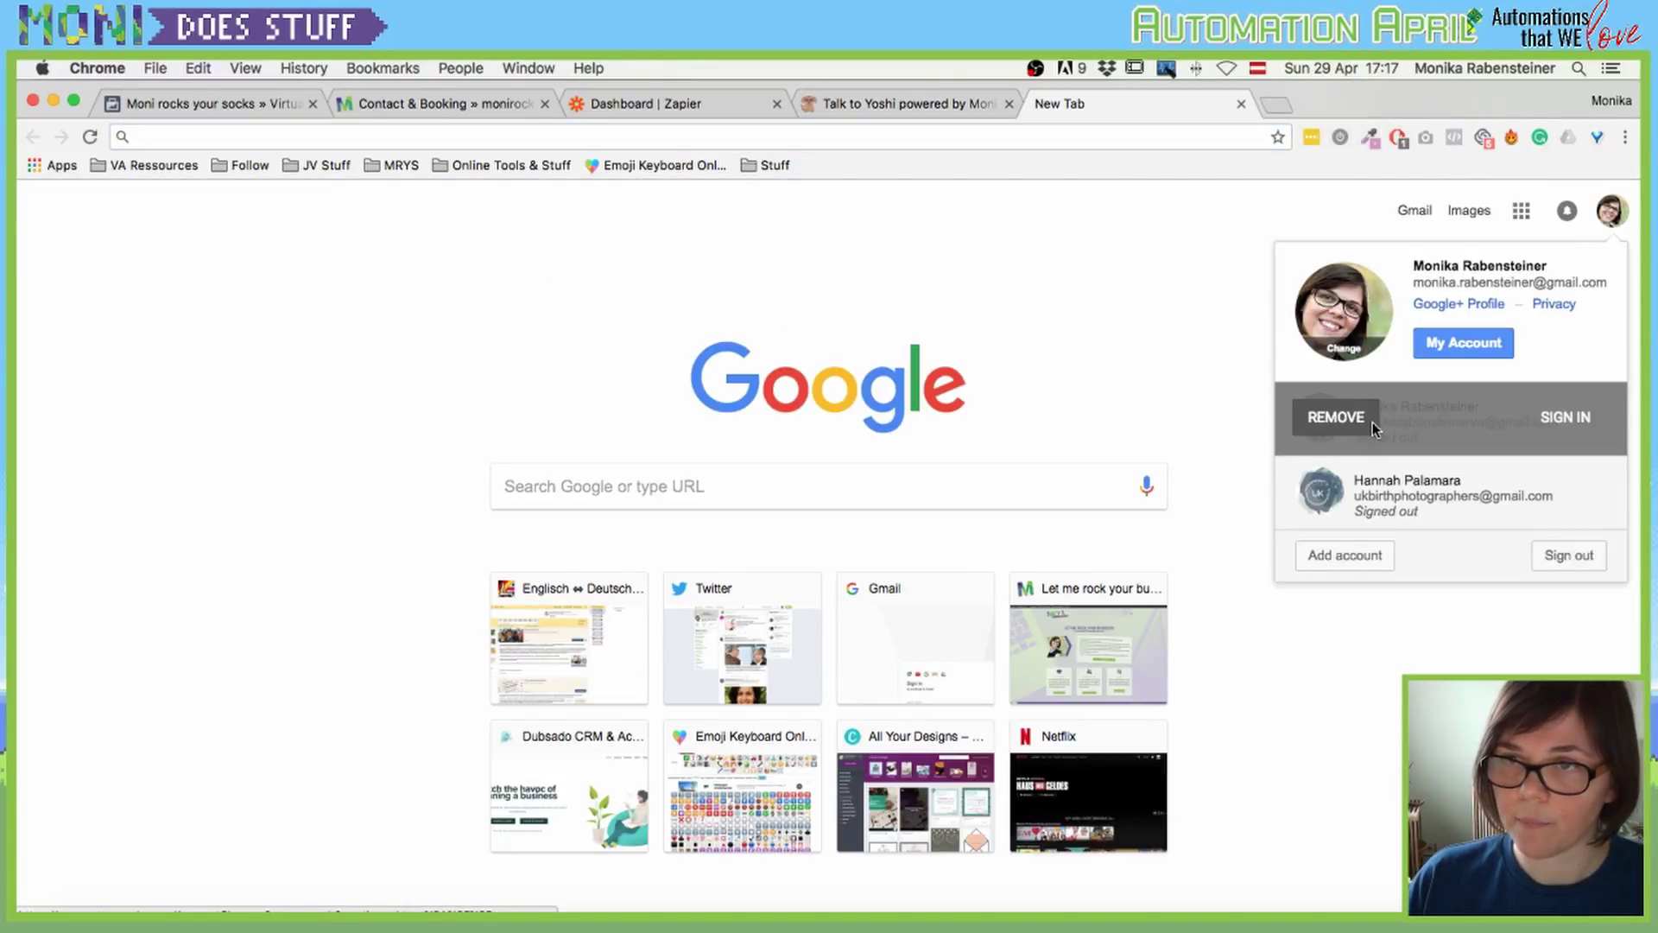
{"action": "left_click", "coordinate": [1543, 421]}
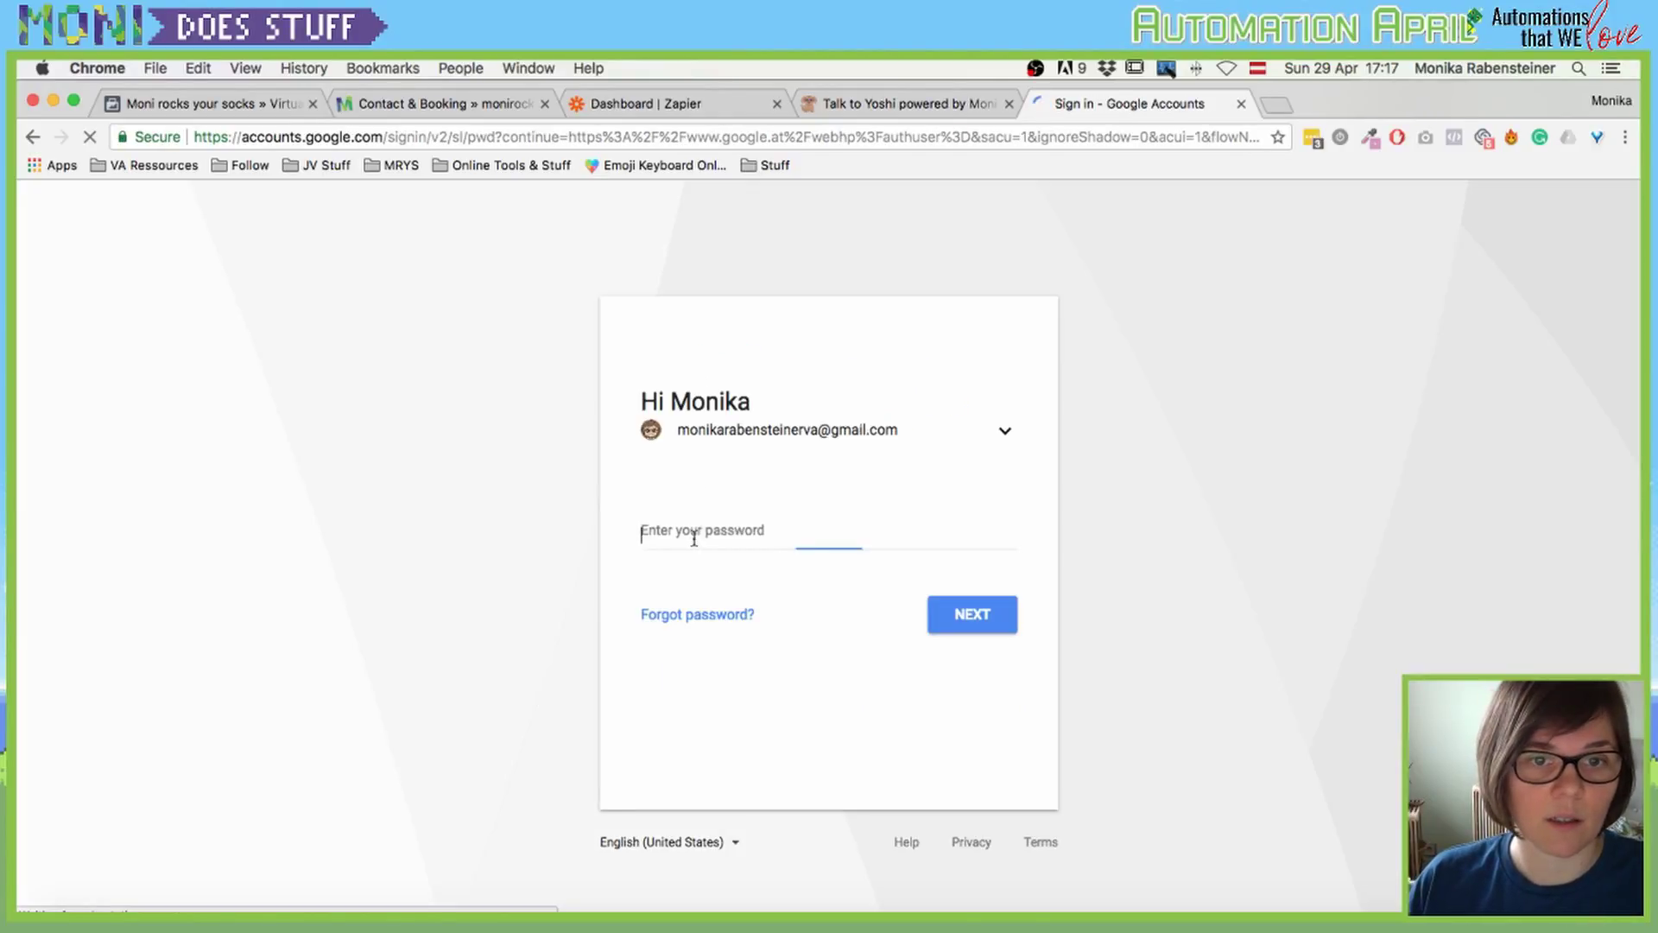
{"action": "key", "text": "super+backslash"}
{"action": "left_click", "coordinate": [968, 542]}
{"action": "key", "text": "super+a"}
{"action": "type", "text": "a"}
{"action": "key", "text": "Return"}
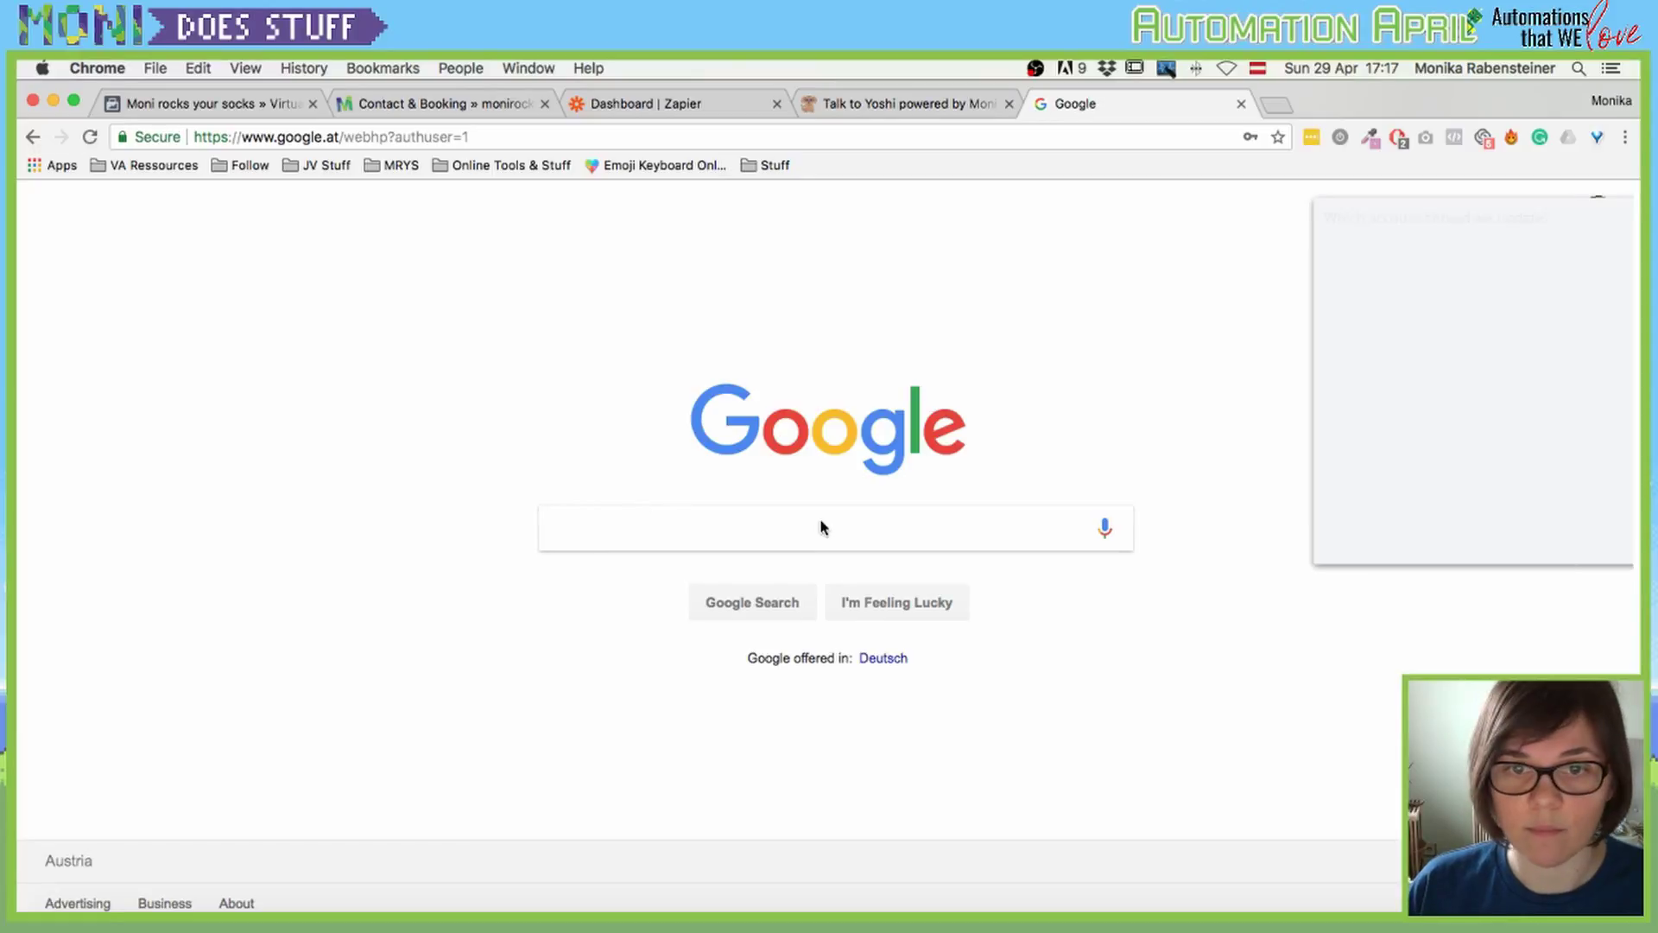
{"action": "left_click", "coordinate": [1451, 539]}
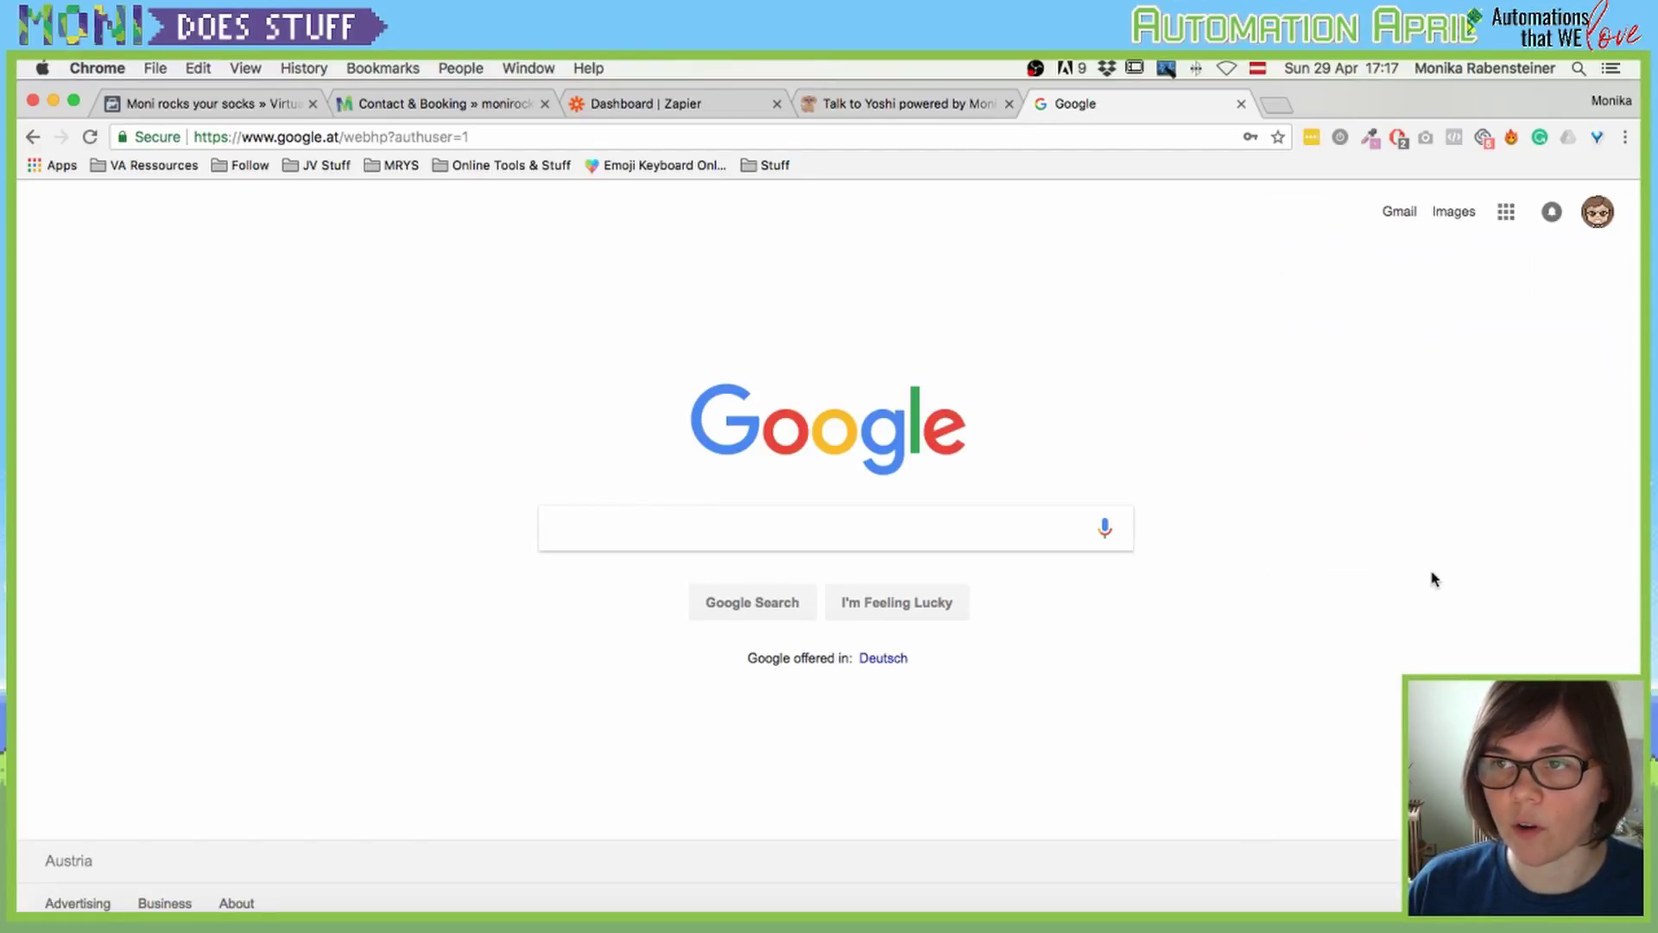
{"action": "left_click", "coordinate": [1401, 214]}
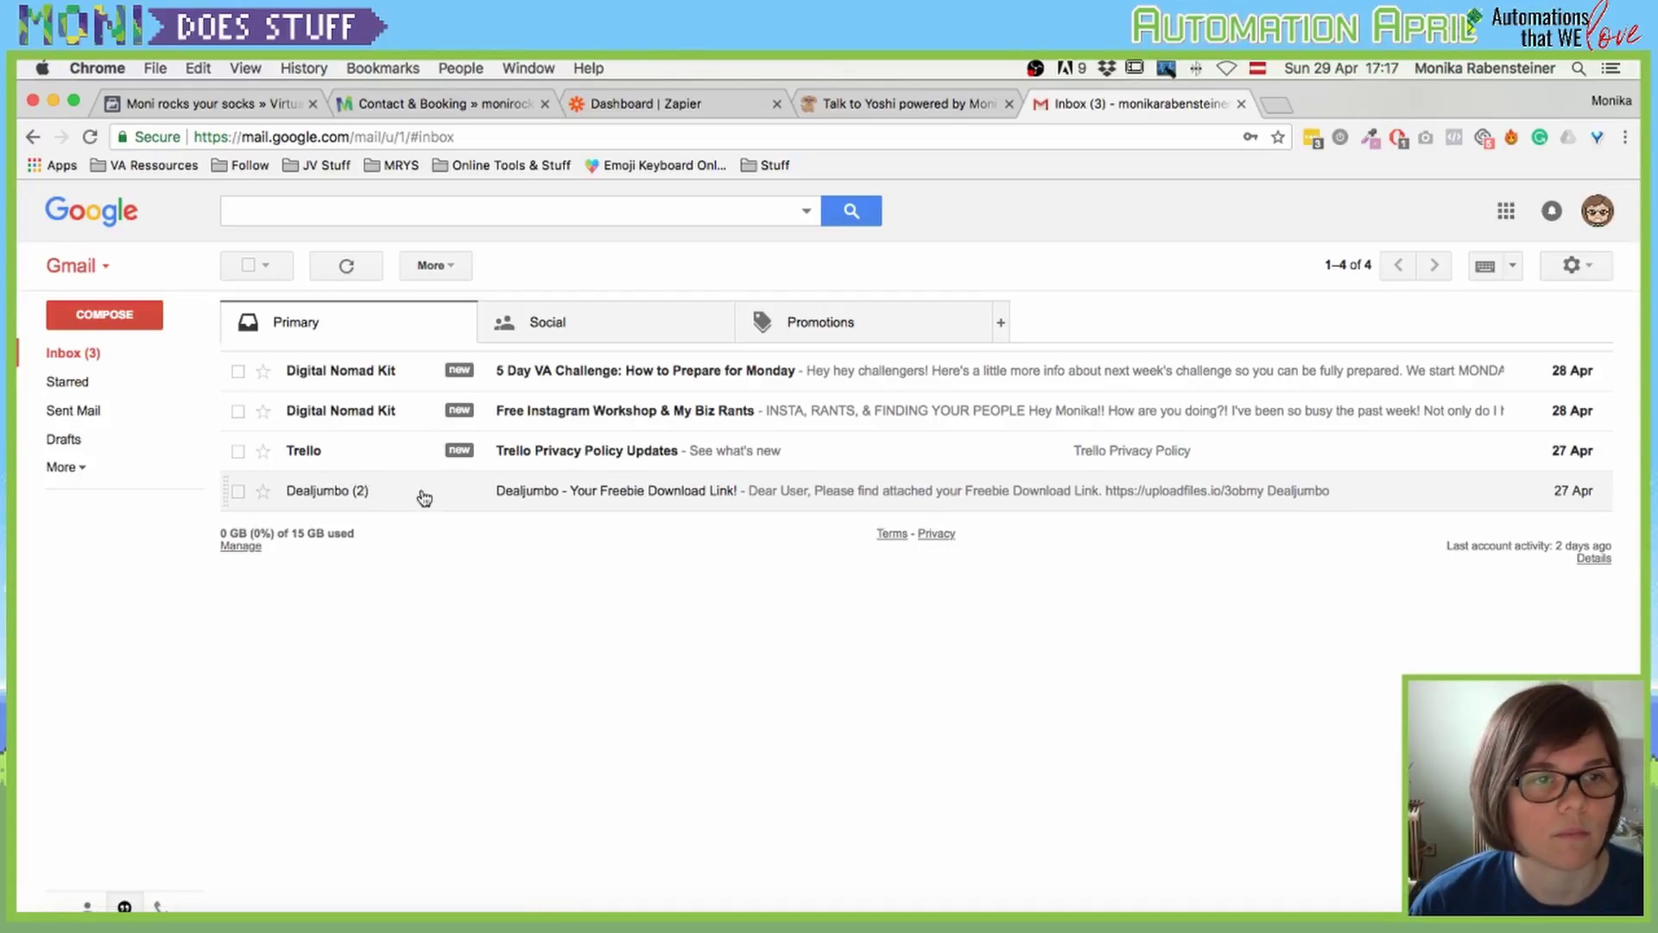
Step: Reload Gmail and check both Inbox and Spam for the booking email, finding only four messages
{"action": "left_click", "coordinate": [64, 354]}
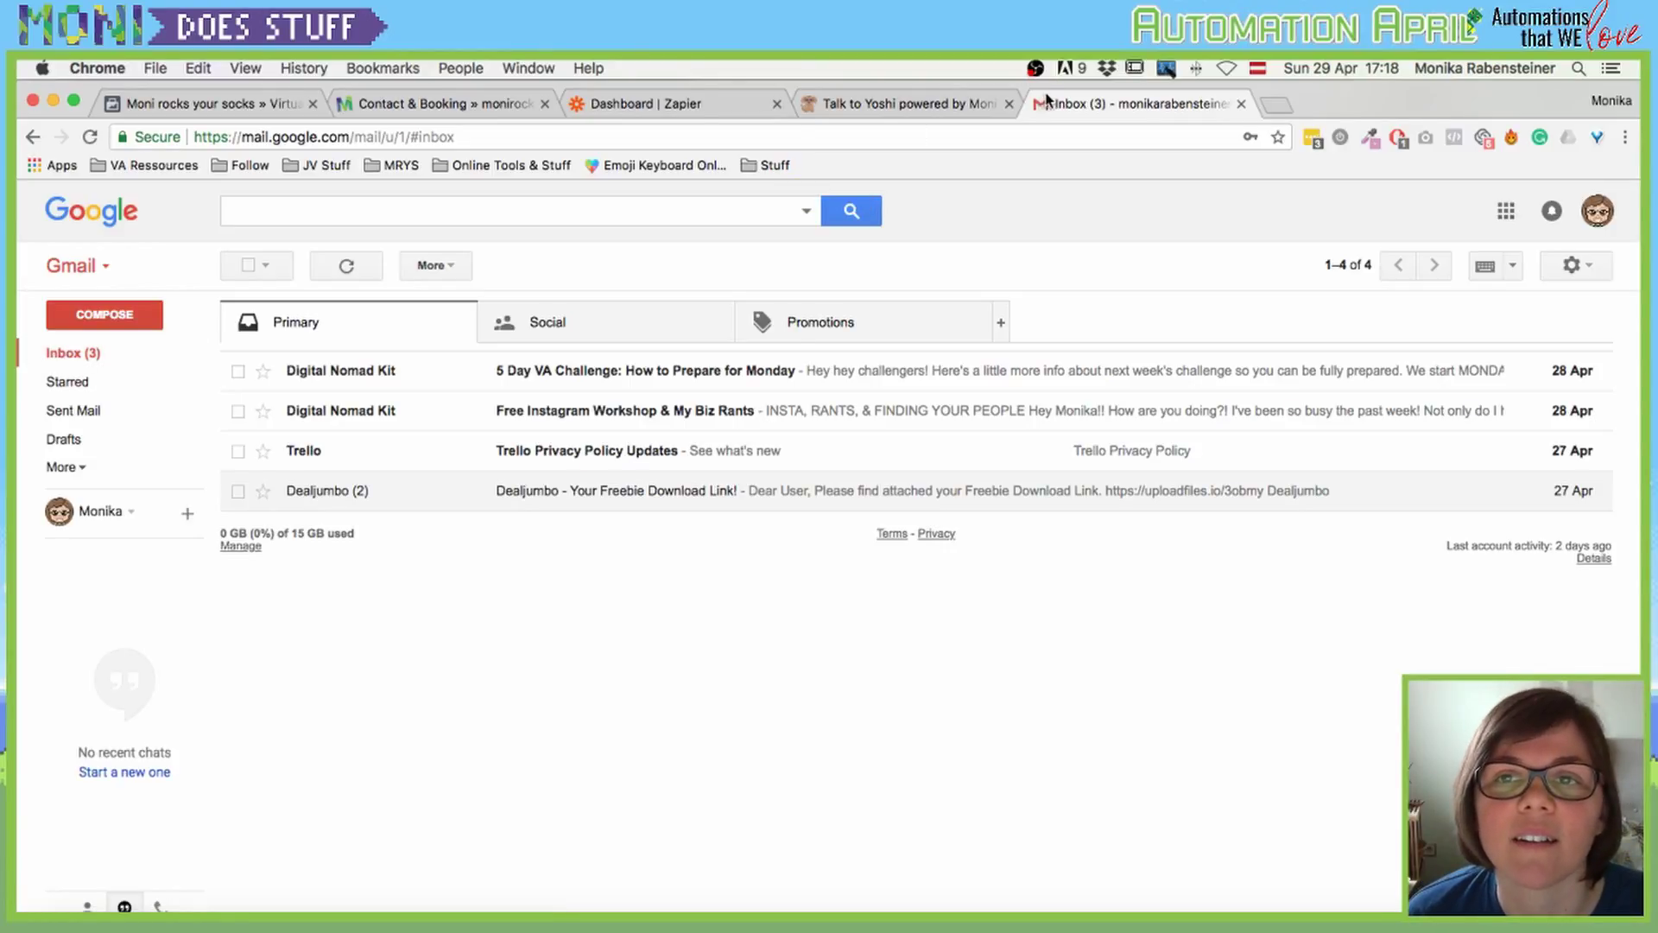
{"action": "key", "text": "super+r"}
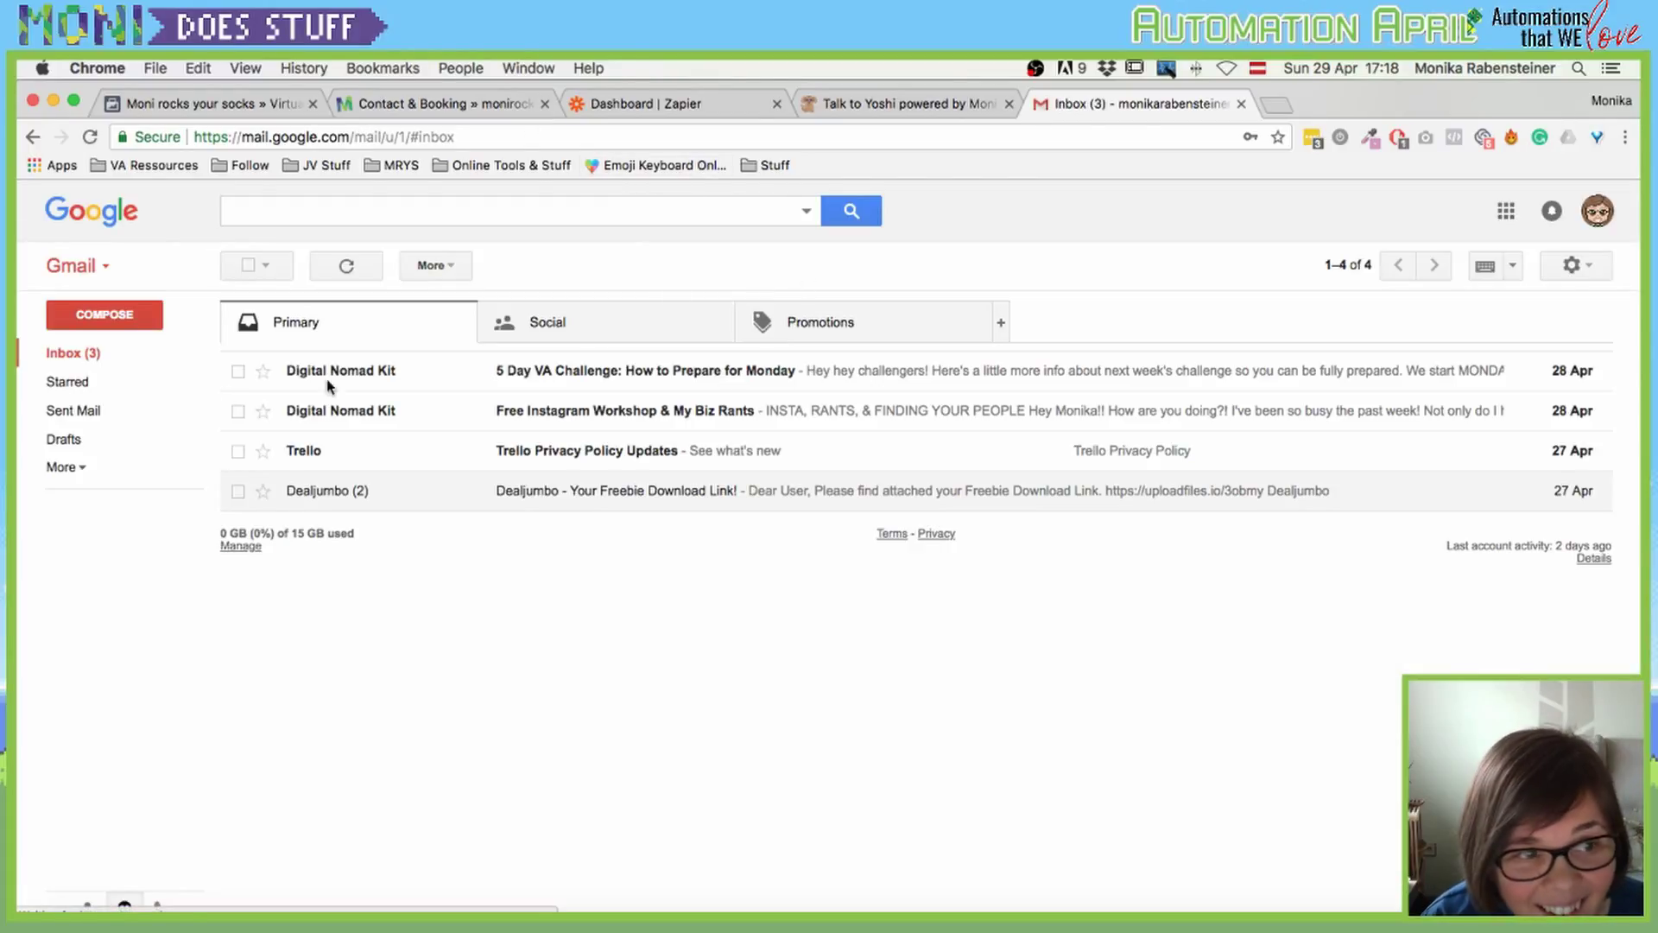
{"action": "left_click", "coordinate": [71, 467]}
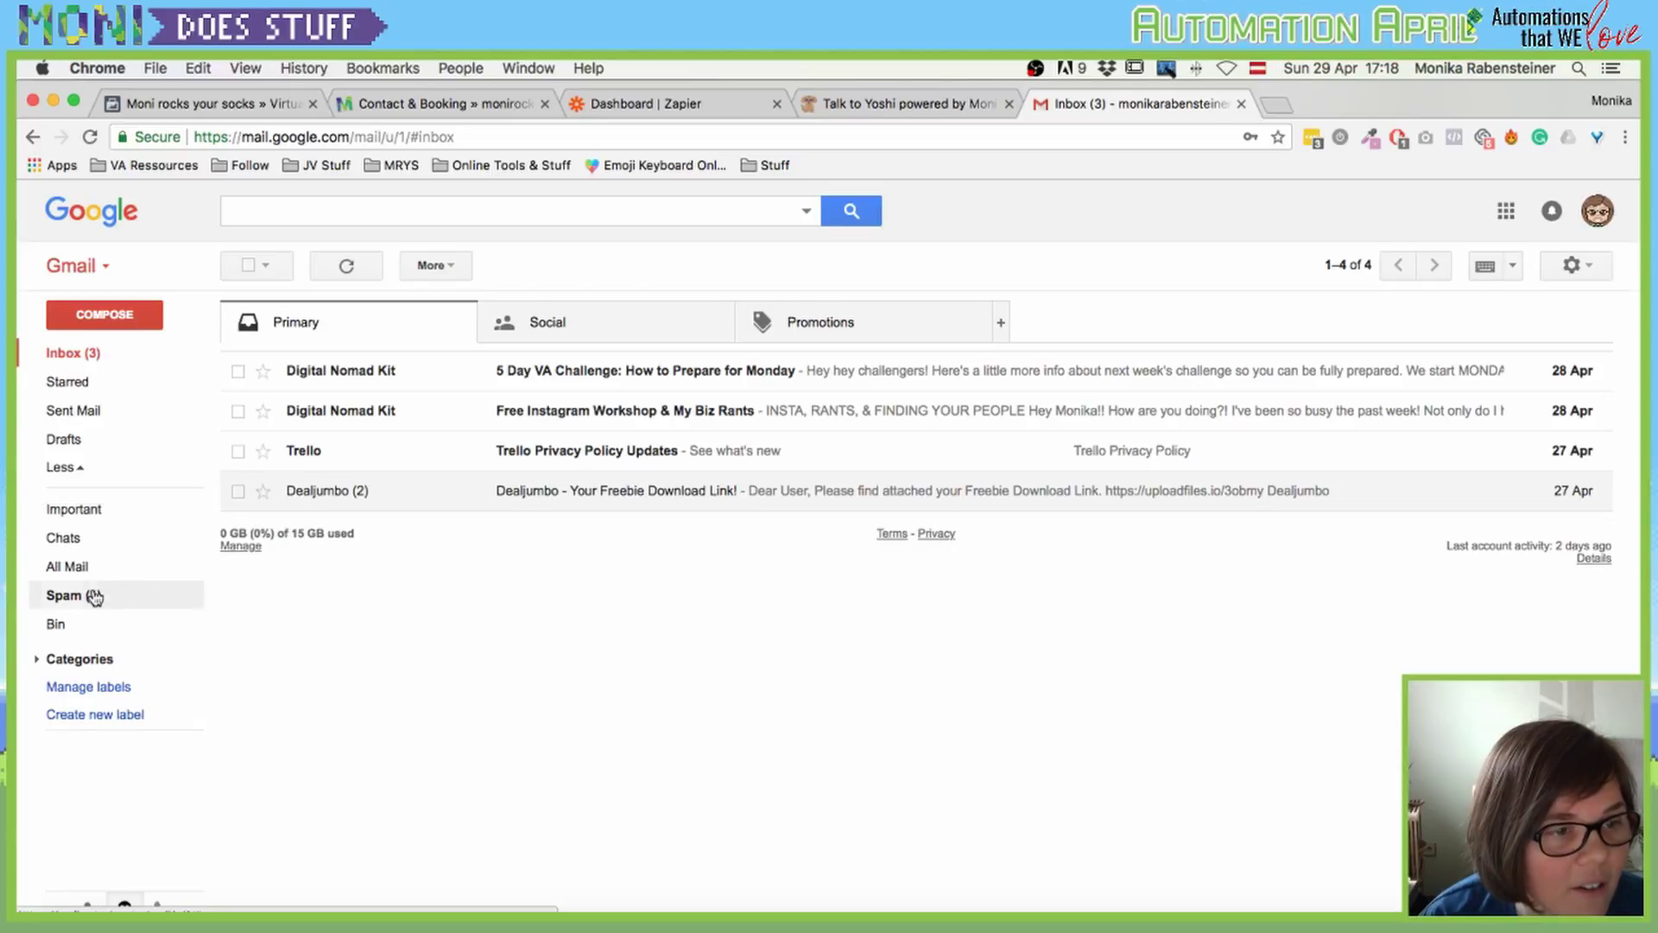
{"action": "left_click", "coordinate": [92, 603]}
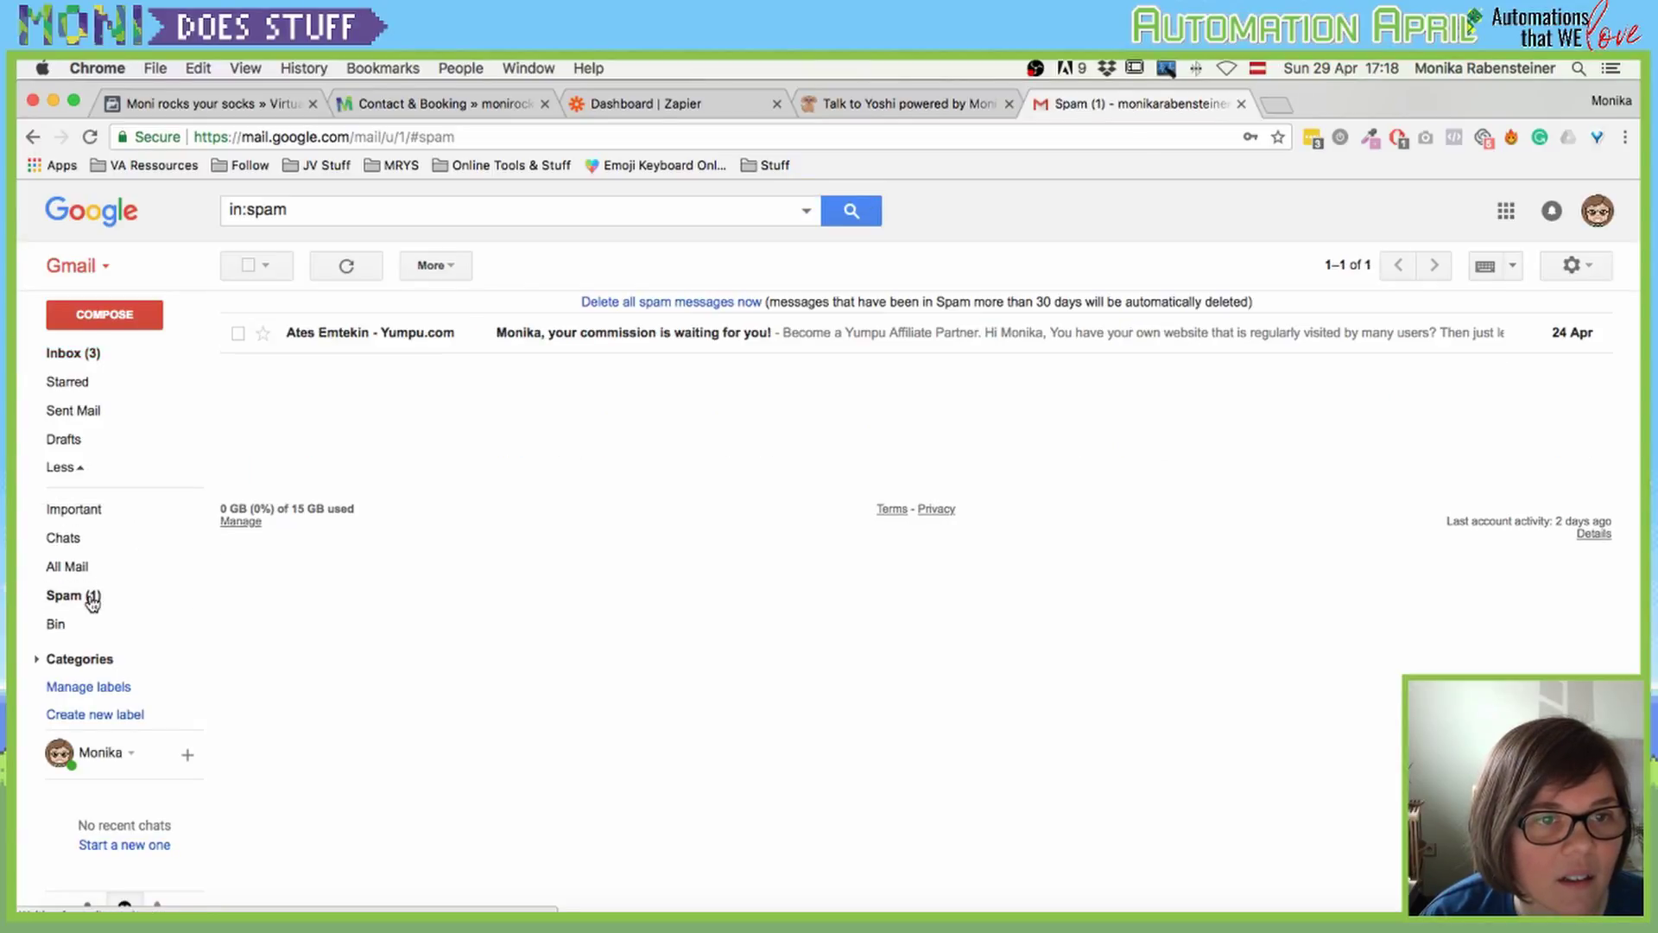
{"action": "left_click", "coordinate": [69, 354]}
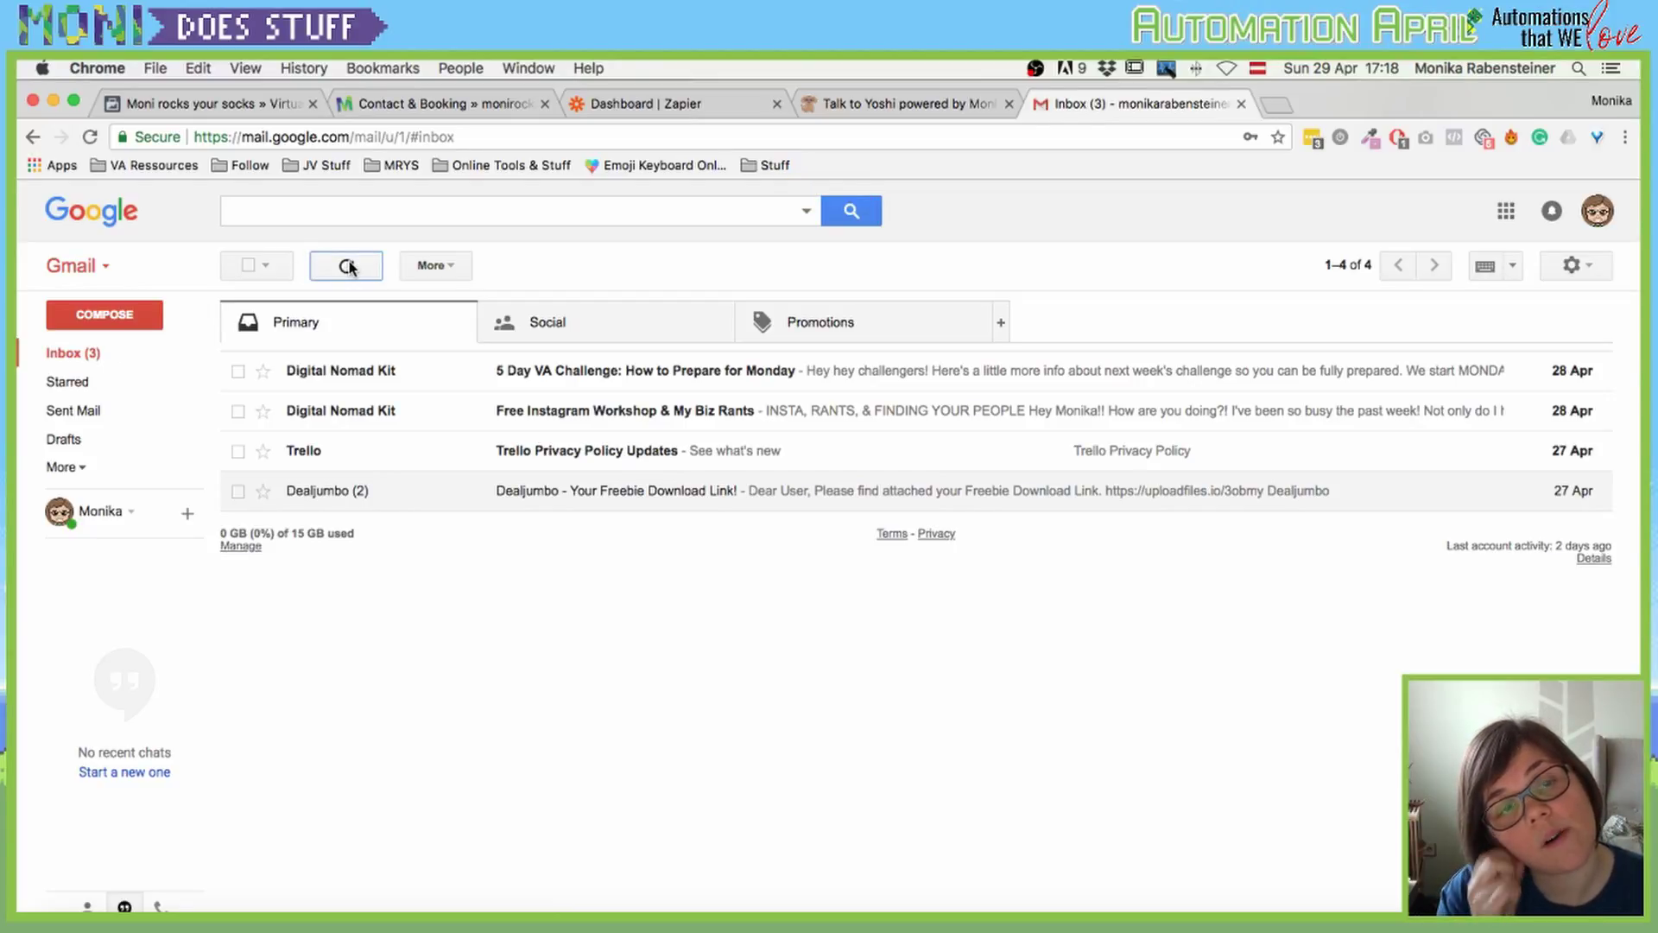
{"action": "left_click", "coordinate": [67, 356]}
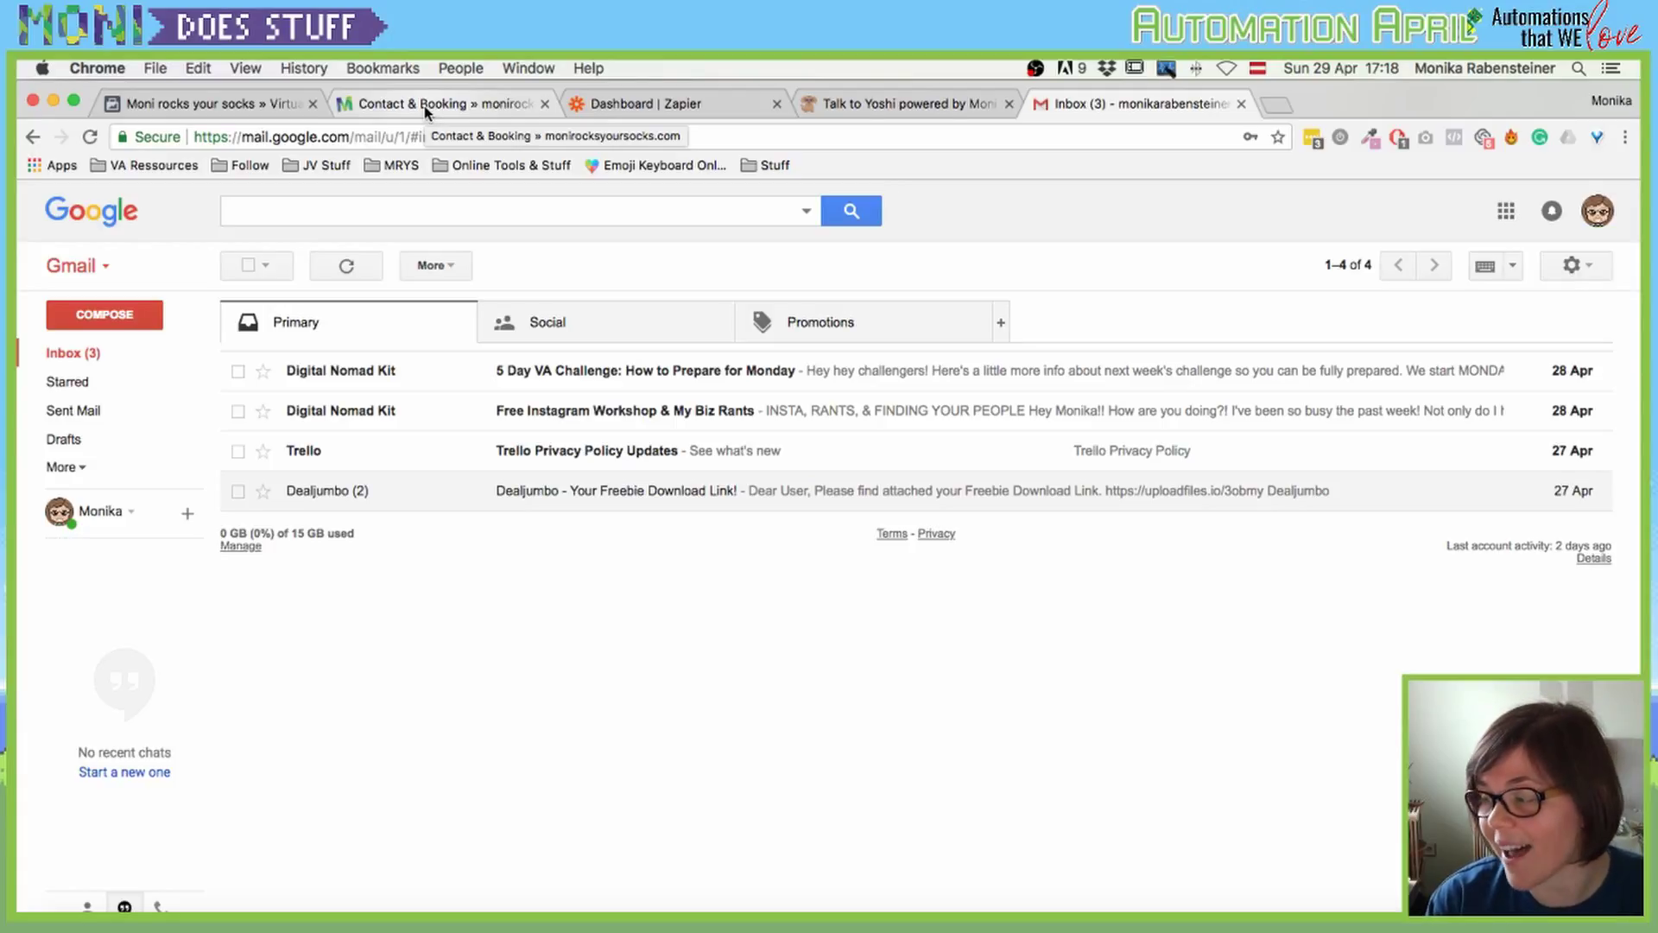
{"action": "left_click", "coordinate": [69, 361]}
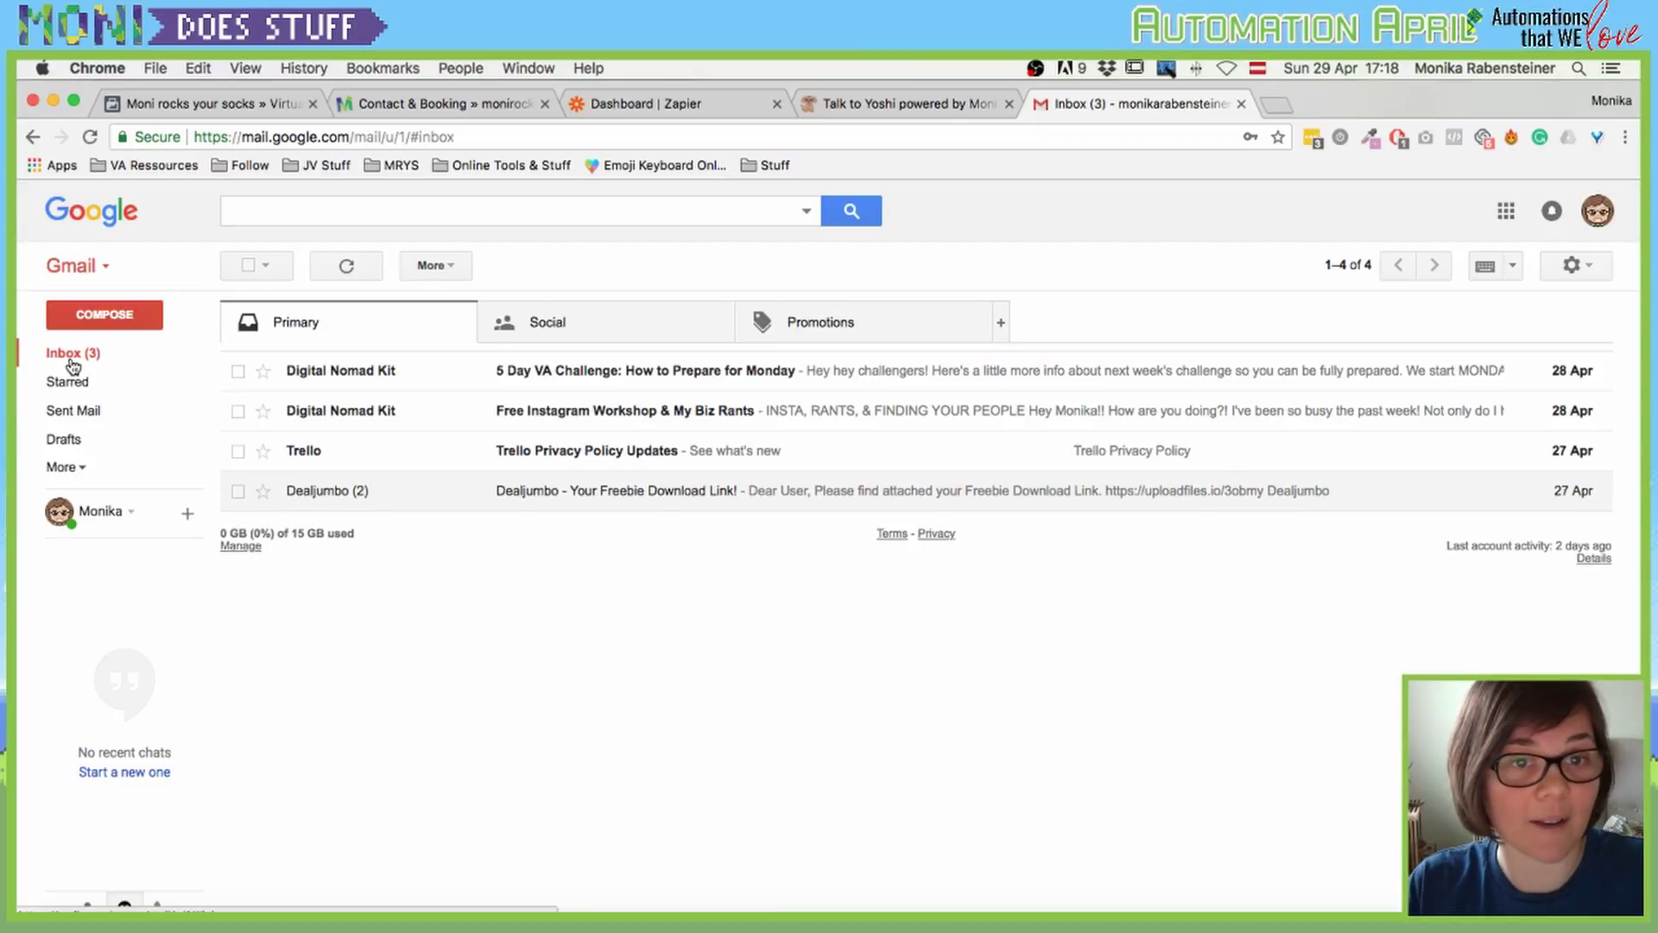
{"action": "key", "text": "super+t"}
Step: Load dubsado.com in the new tab, then return to Gmail and reload the inbox
{"action": "type", "text": "dubsado.com"}
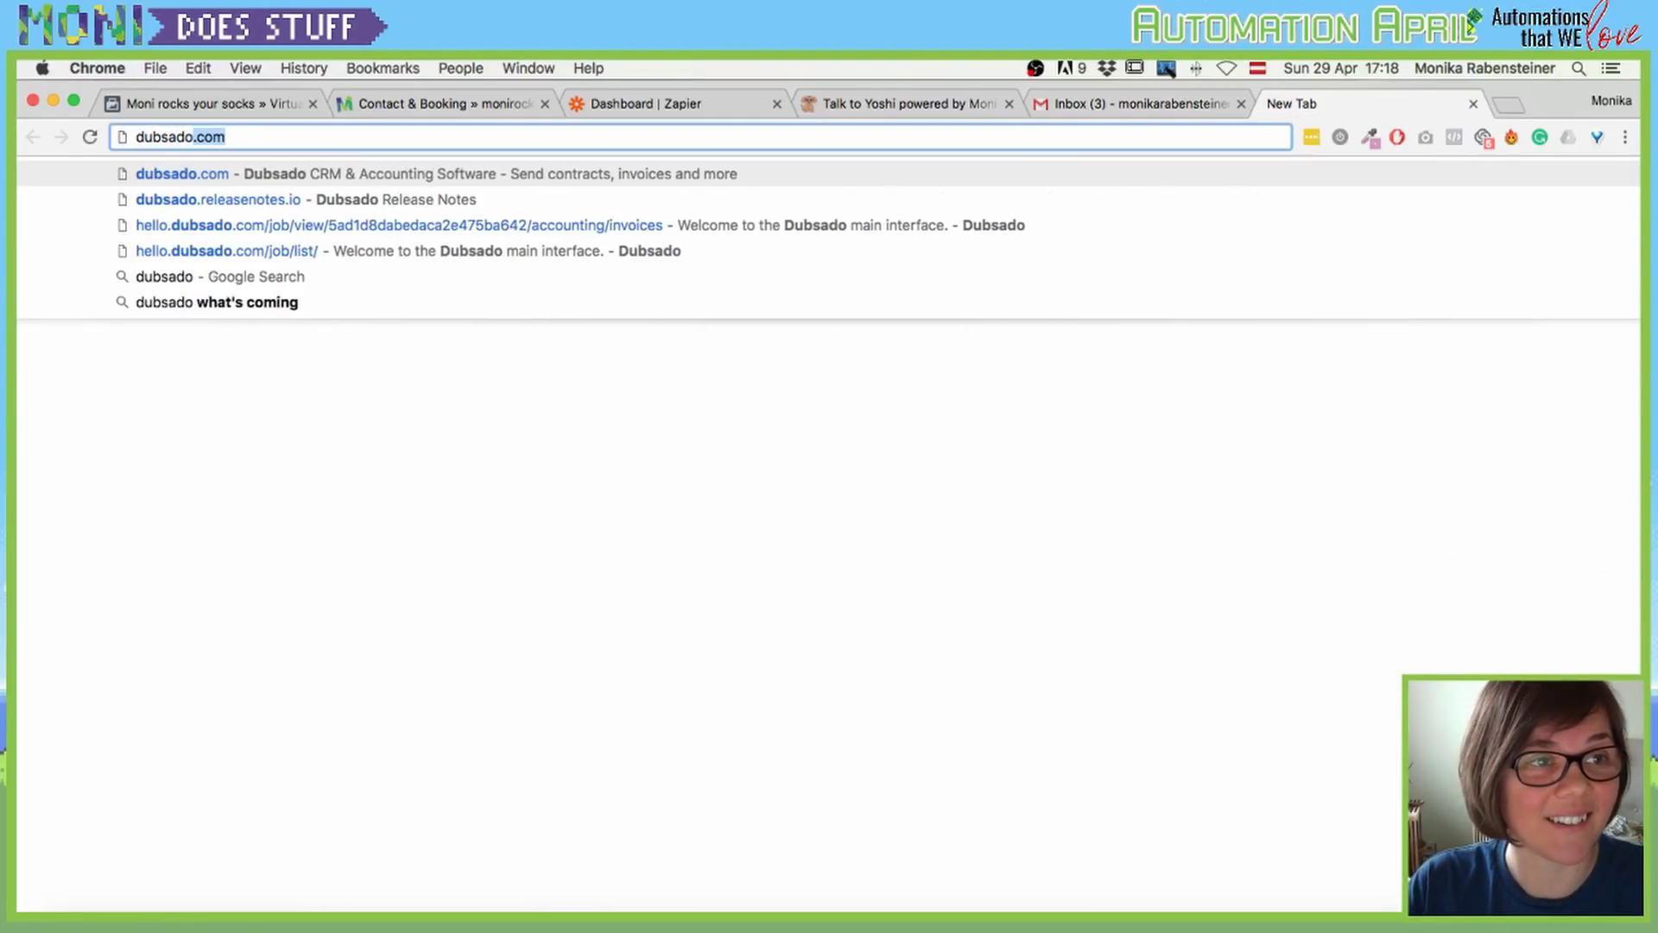
{"action": "key", "text": "Return"}
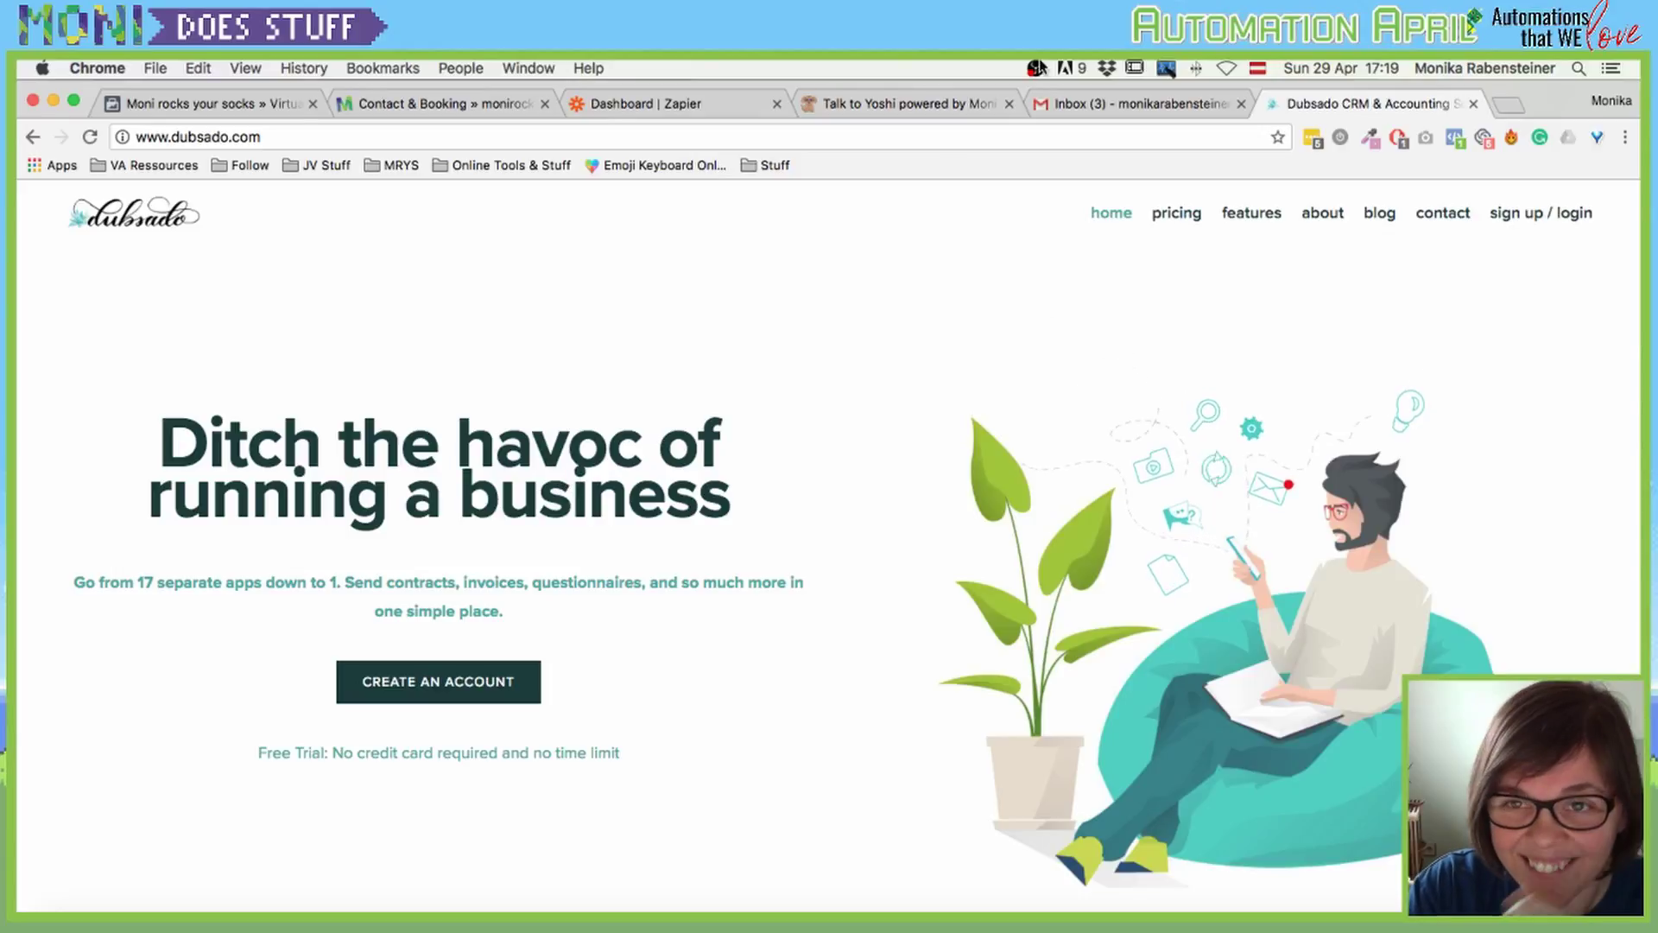
{"action": "left_click", "coordinate": [1137, 112]}
{"action": "left_click", "coordinate": [90, 358]}
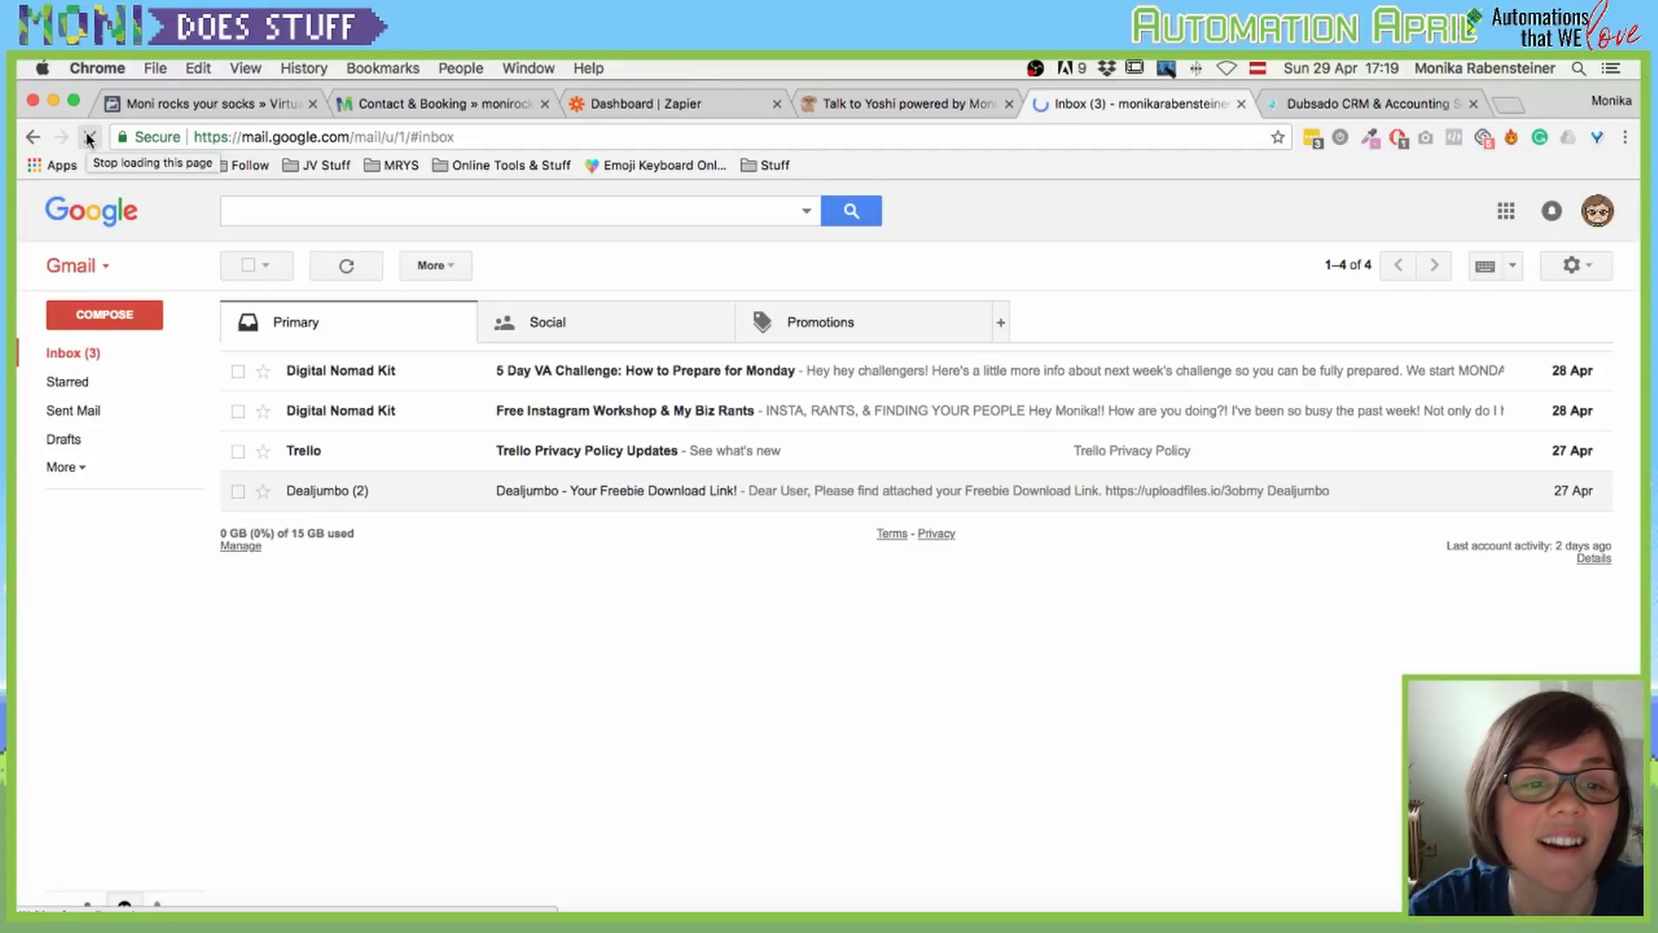
Step: Log in on the Dubsado tab to reach the dashboard, then bring OBS forward
{"action": "left_click", "coordinate": [1352, 102]}
{"action": "left_click", "coordinate": [1542, 212]}
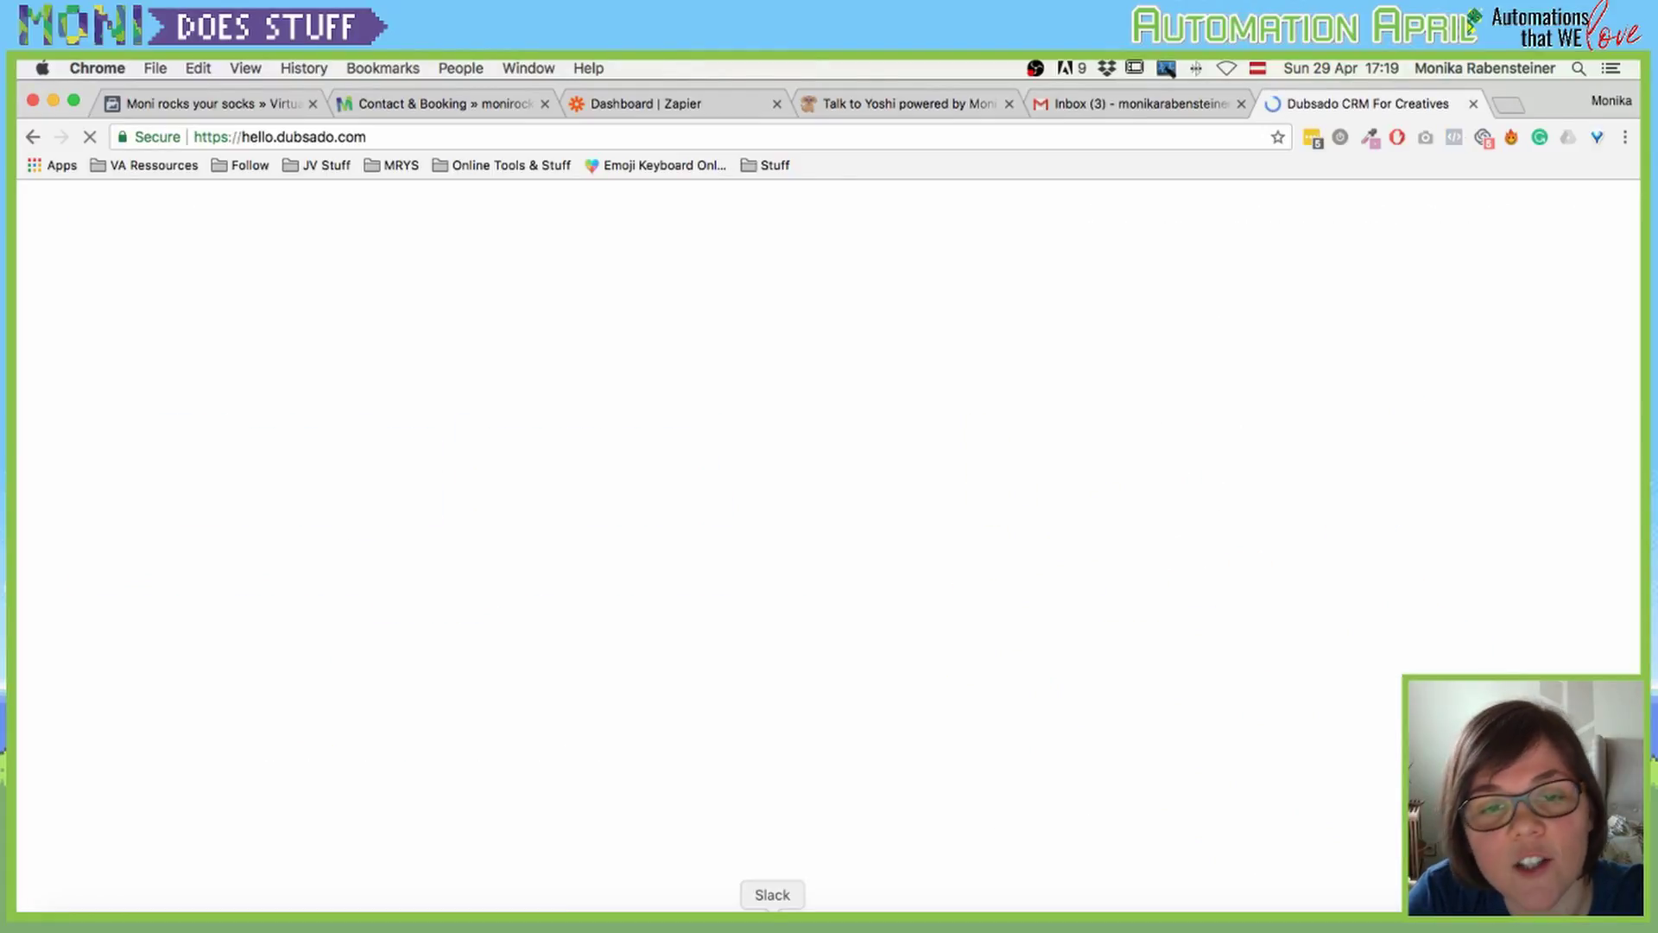
{"action": "left_click", "coordinate": [772, 922]}
{"action": "left_click", "coordinate": [1369, 677]}
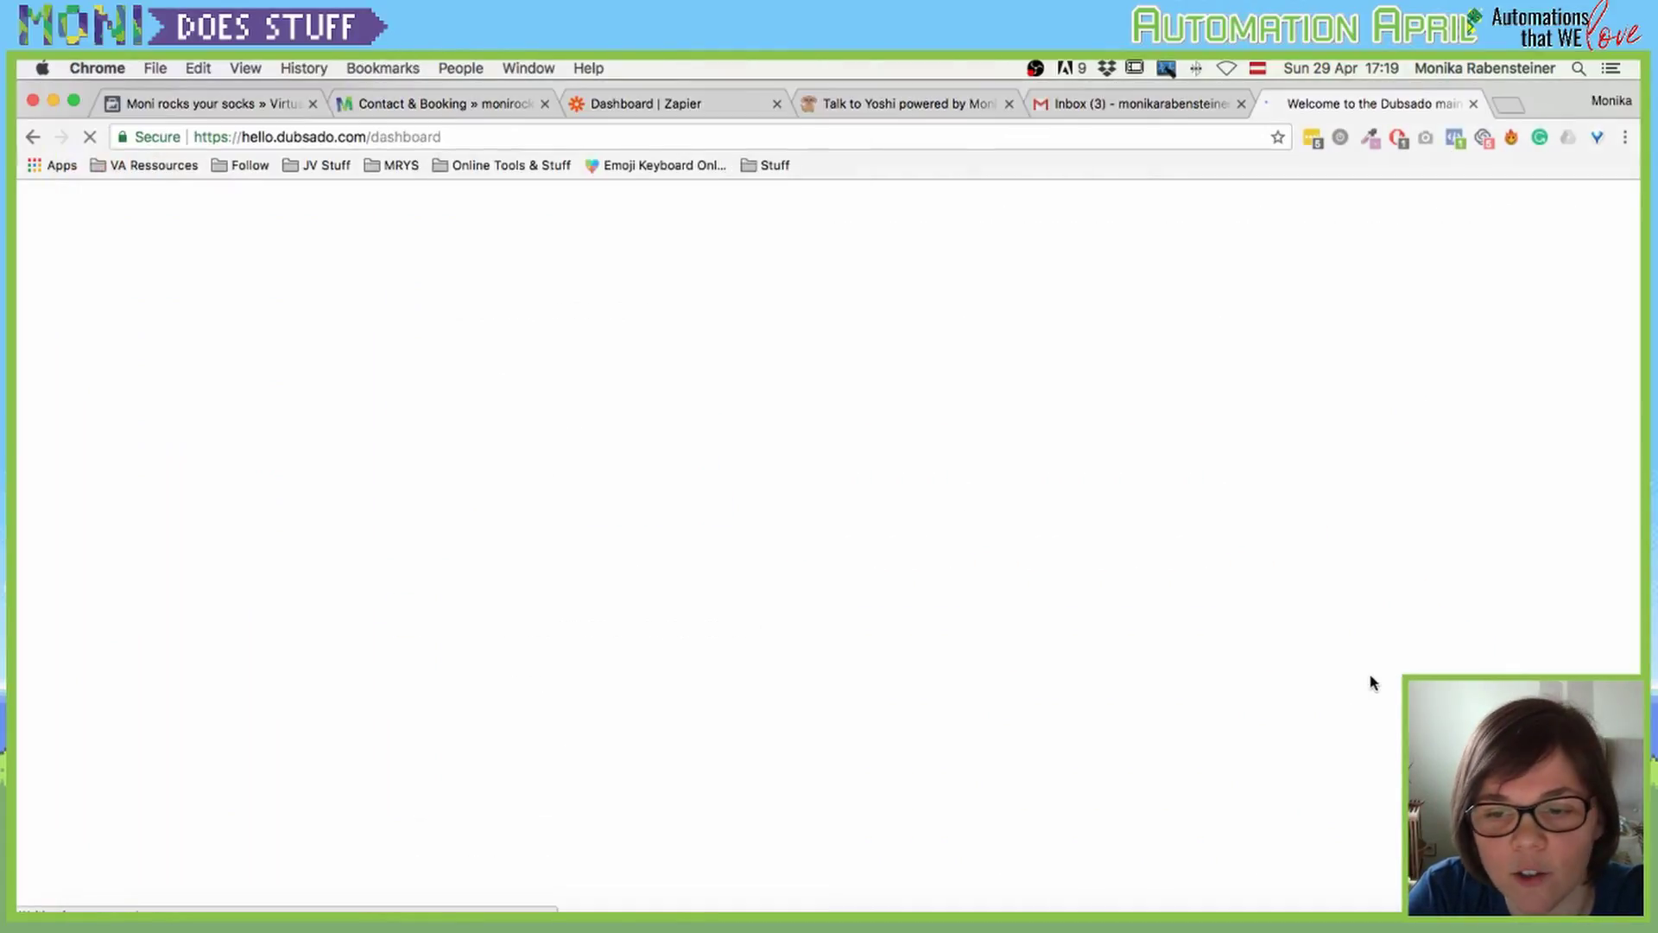
{"action": "left_click", "coordinate": [818, 921]}
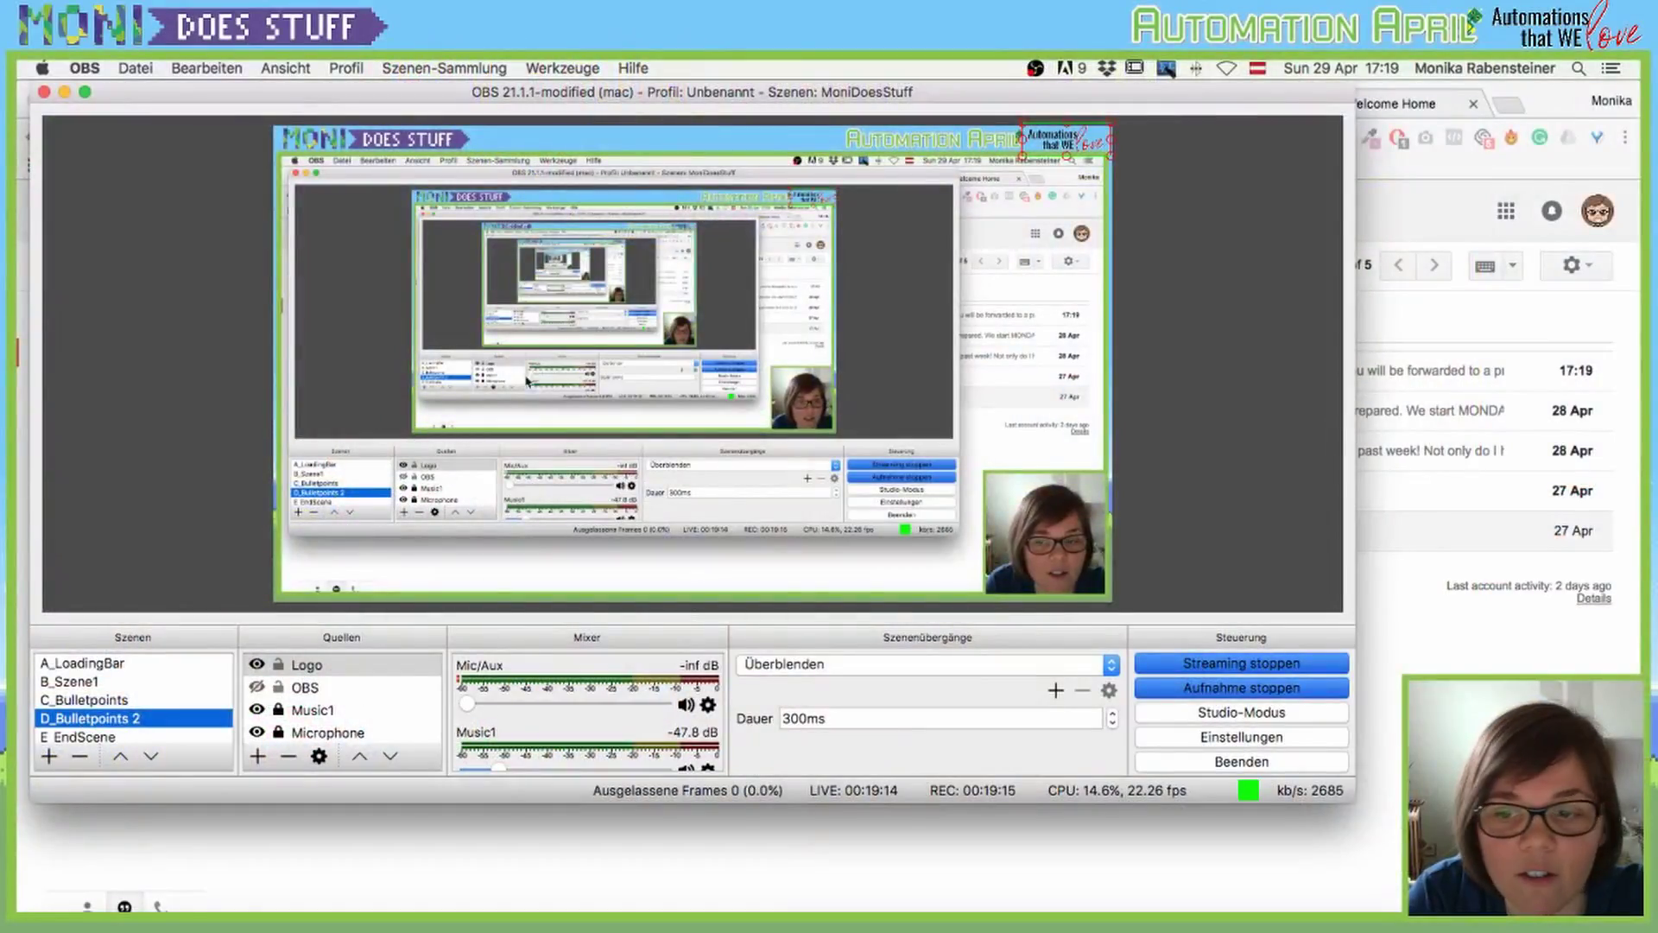
Step: Move OBS behind to reveal the inbox with the 17:19 proposal email
{"action": "key", "text": "super+Tab"}
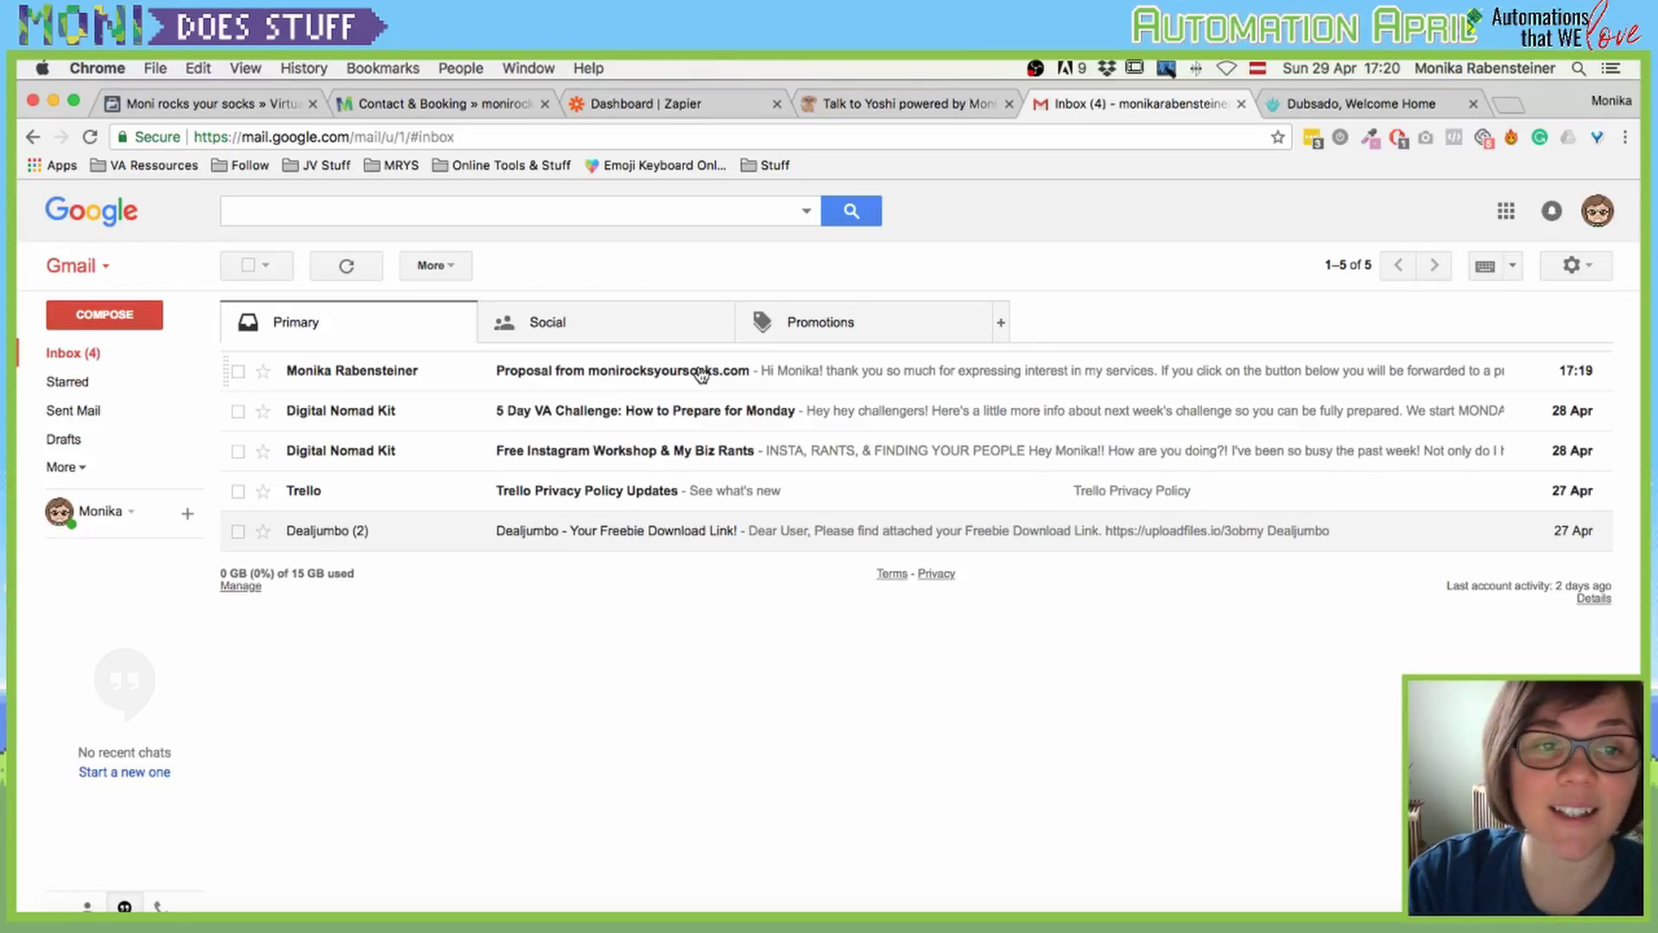
Step: Open the 'Proposal from monirocksyoursocks.com' email and follow its Virtual Assistance Proposal button
{"action": "left_click", "coordinate": [701, 373]}
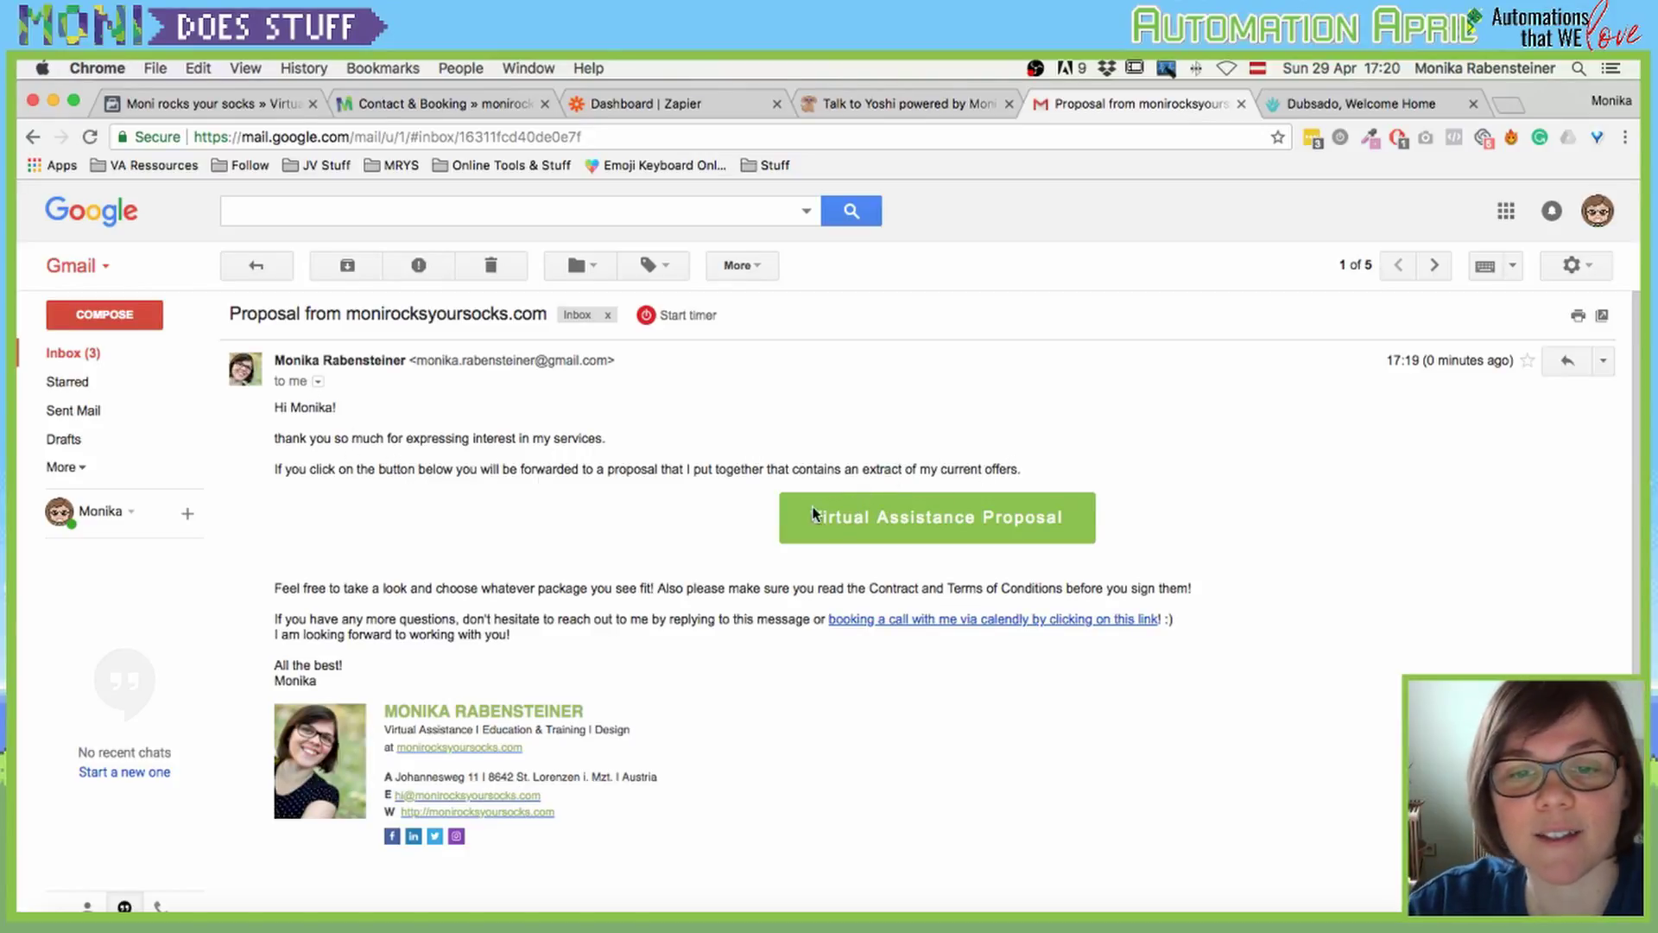
{"action": "left_click", "coordinate": [969, 519]}
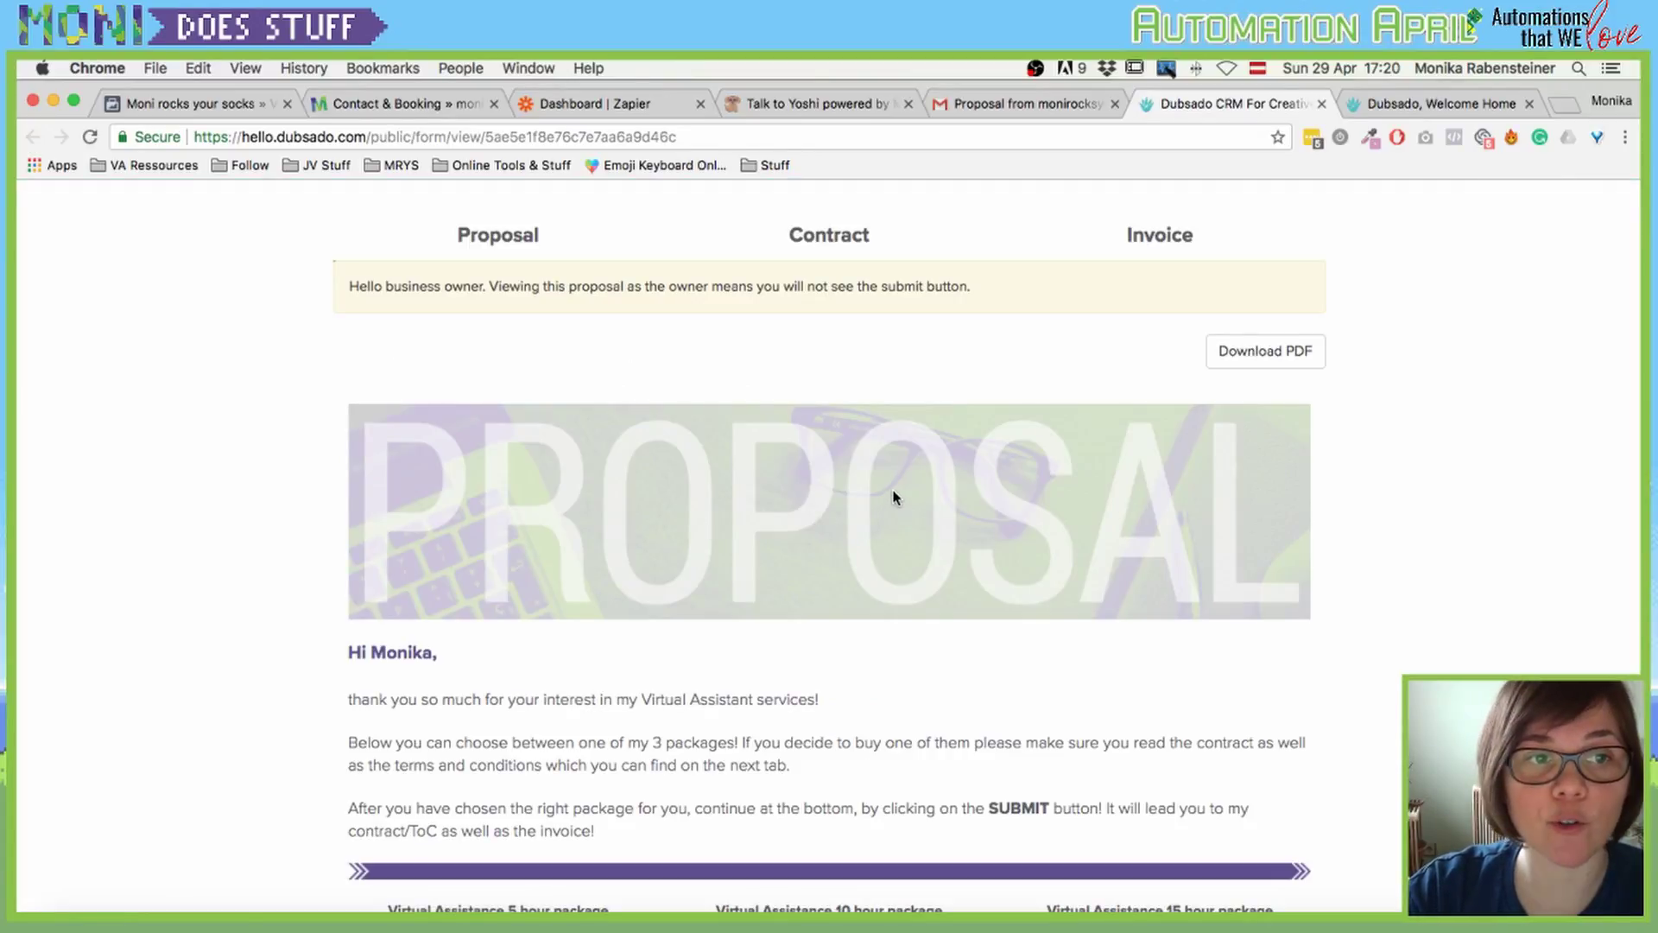
Step: Close the owner's Dubsado proposal and dashboard tabs, then log out of the Dubsado account
{"action": "left_click", "coordinate": [1528, 104]}
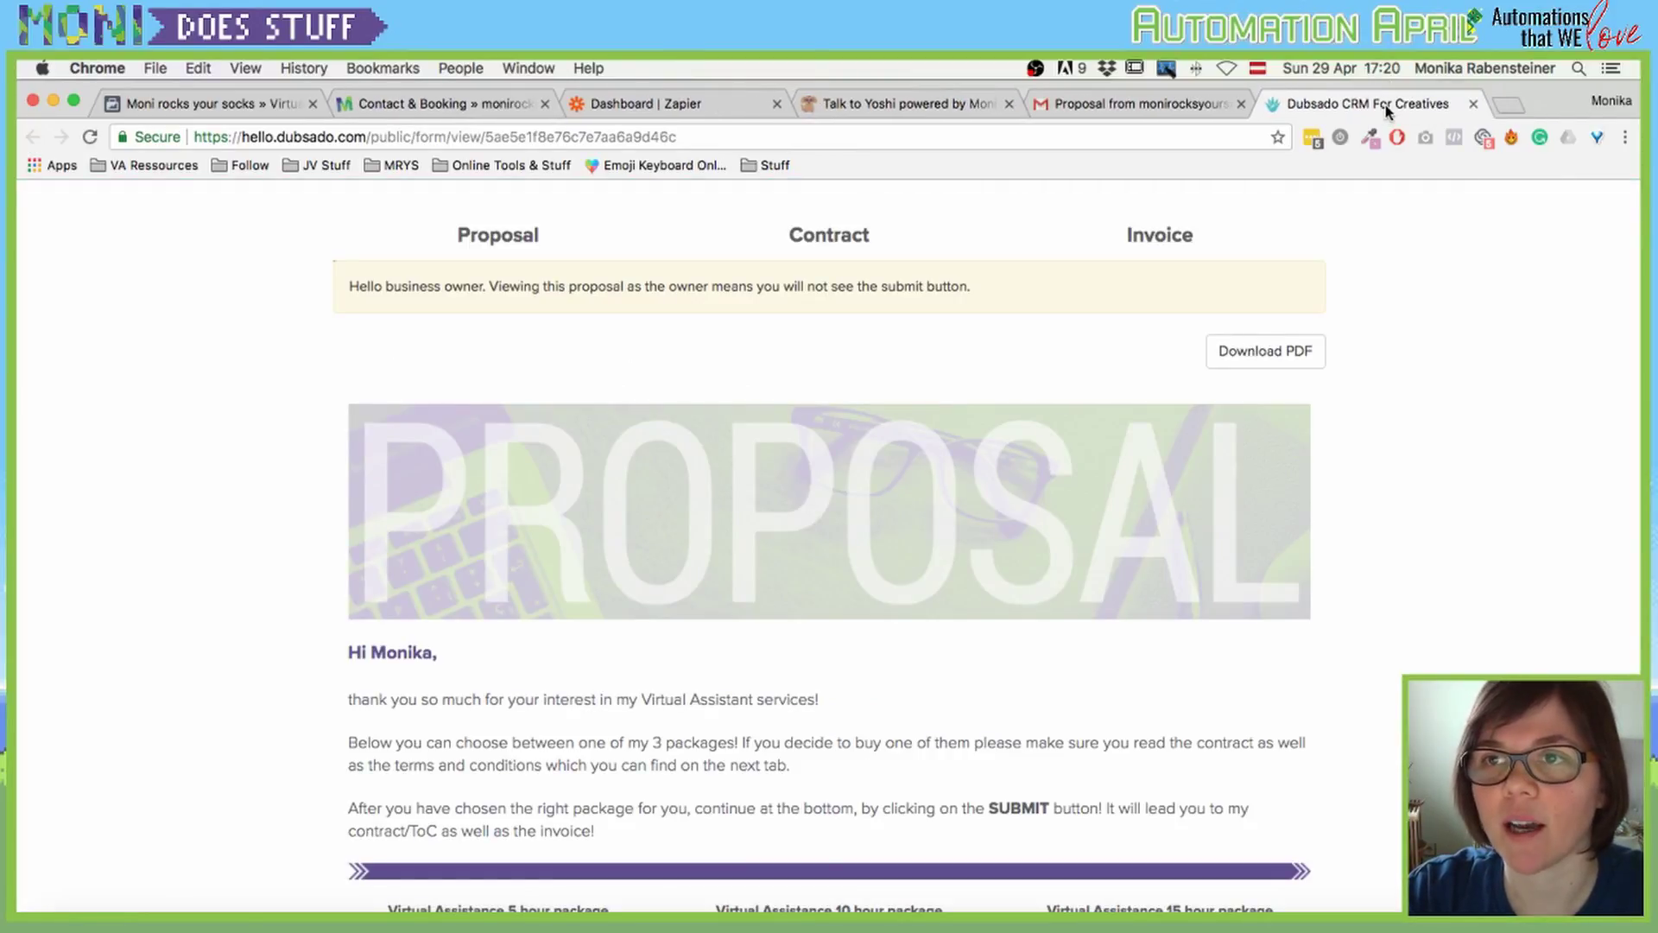
{"action": "left_click", "coordinate": [1508, 105]}
{"action": "type", "text": "dubsado"}
{"action": "key", "text": "Return"}
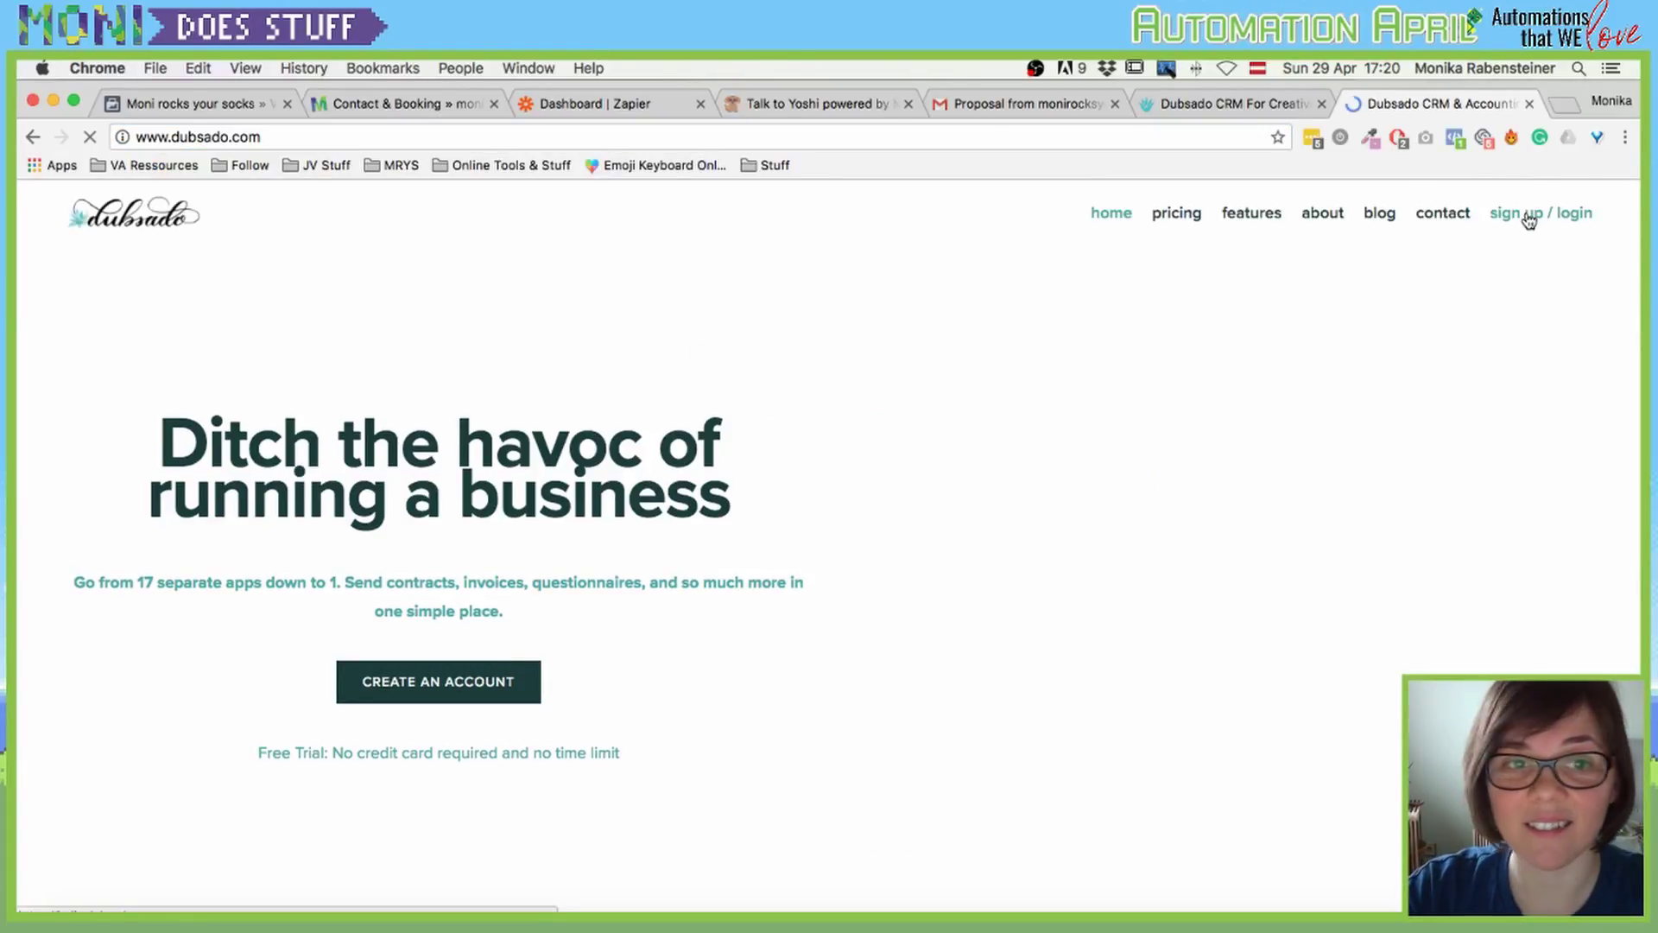
{"action": "left_click", "coordinate": [1251, 105]}
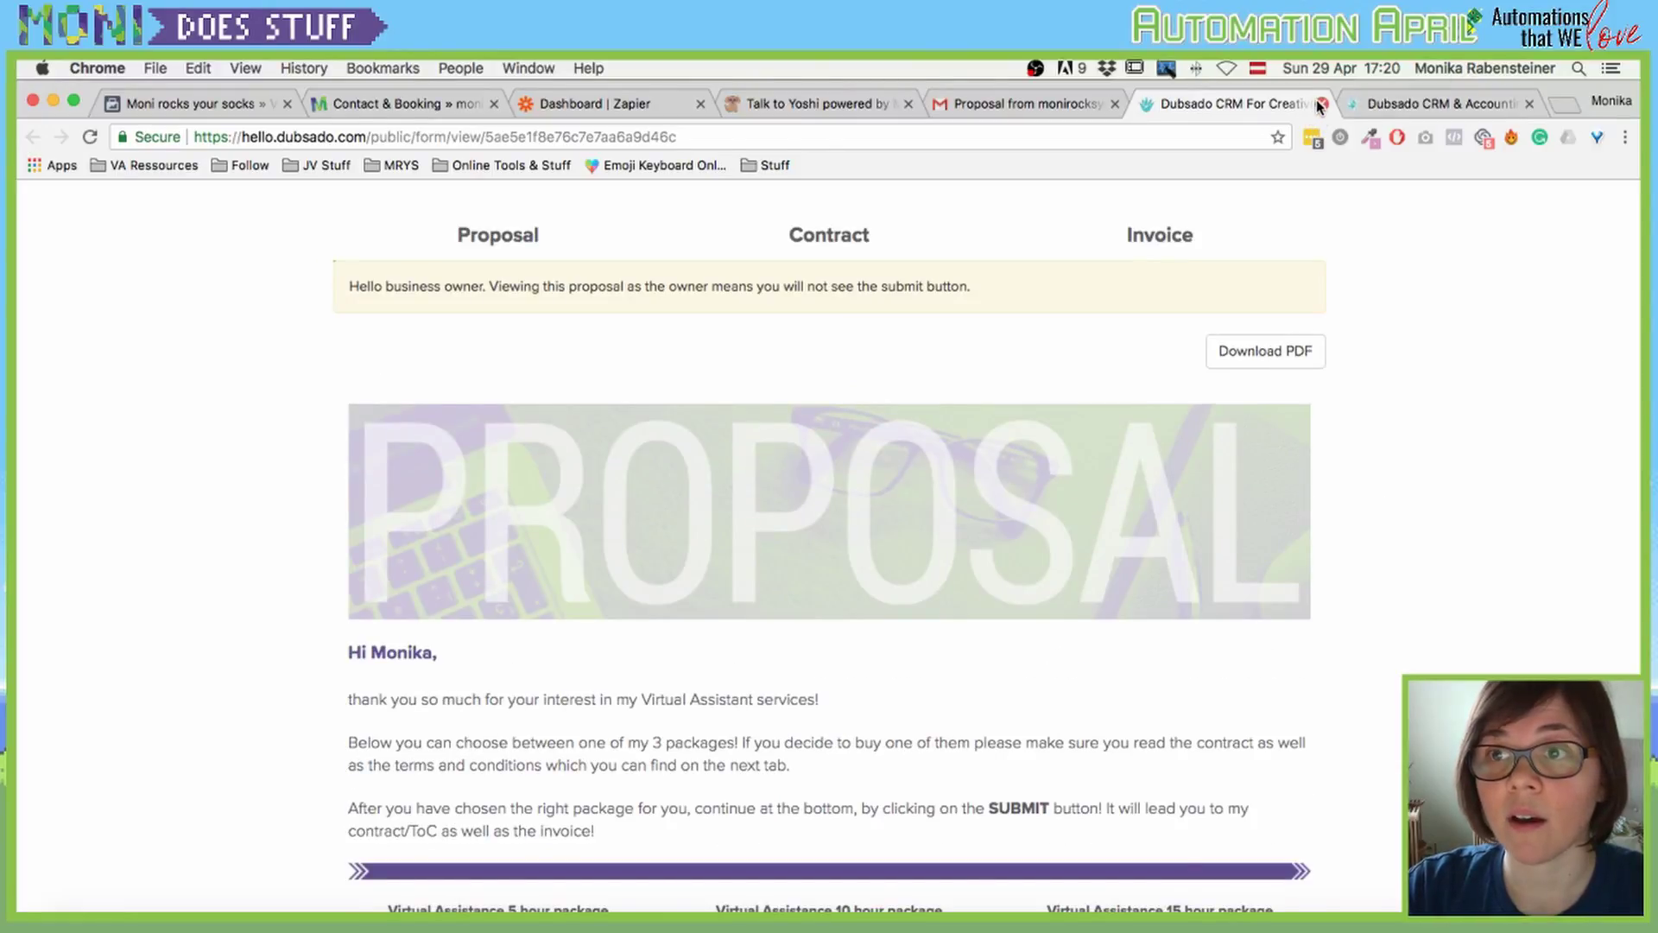
{"action": "left_click", "coordinate": [1321, 104]}
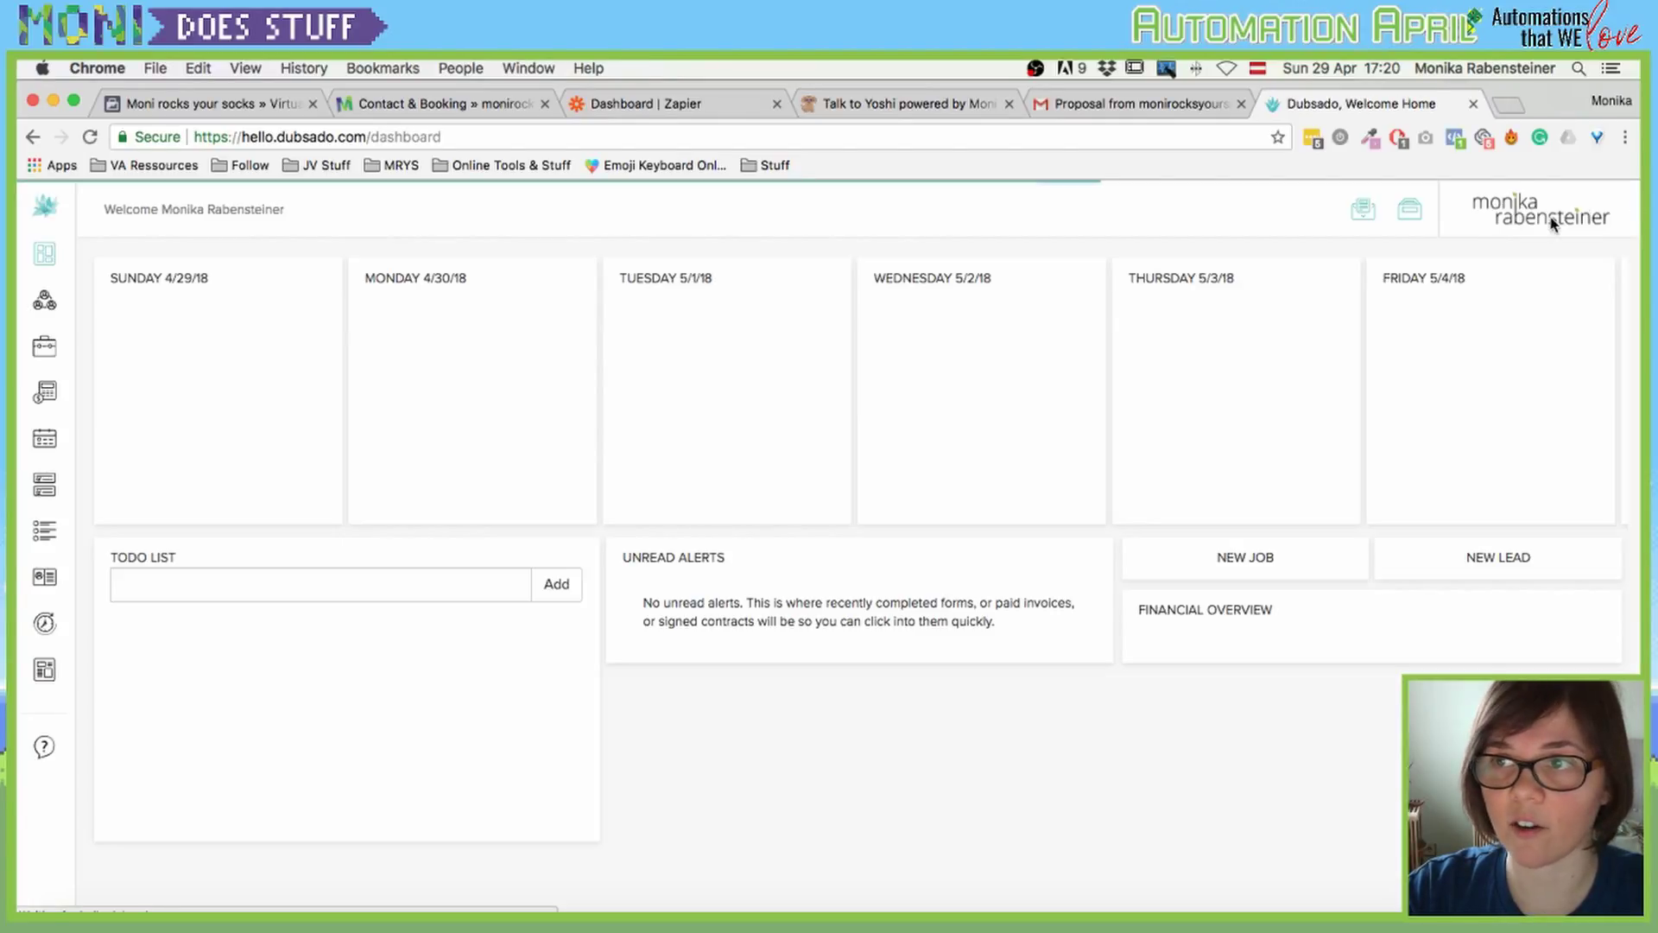
{"action": "left_click", "coordinate": [1552, 221]}
{"action": "left_click", "coordinate": [1489, 537]}
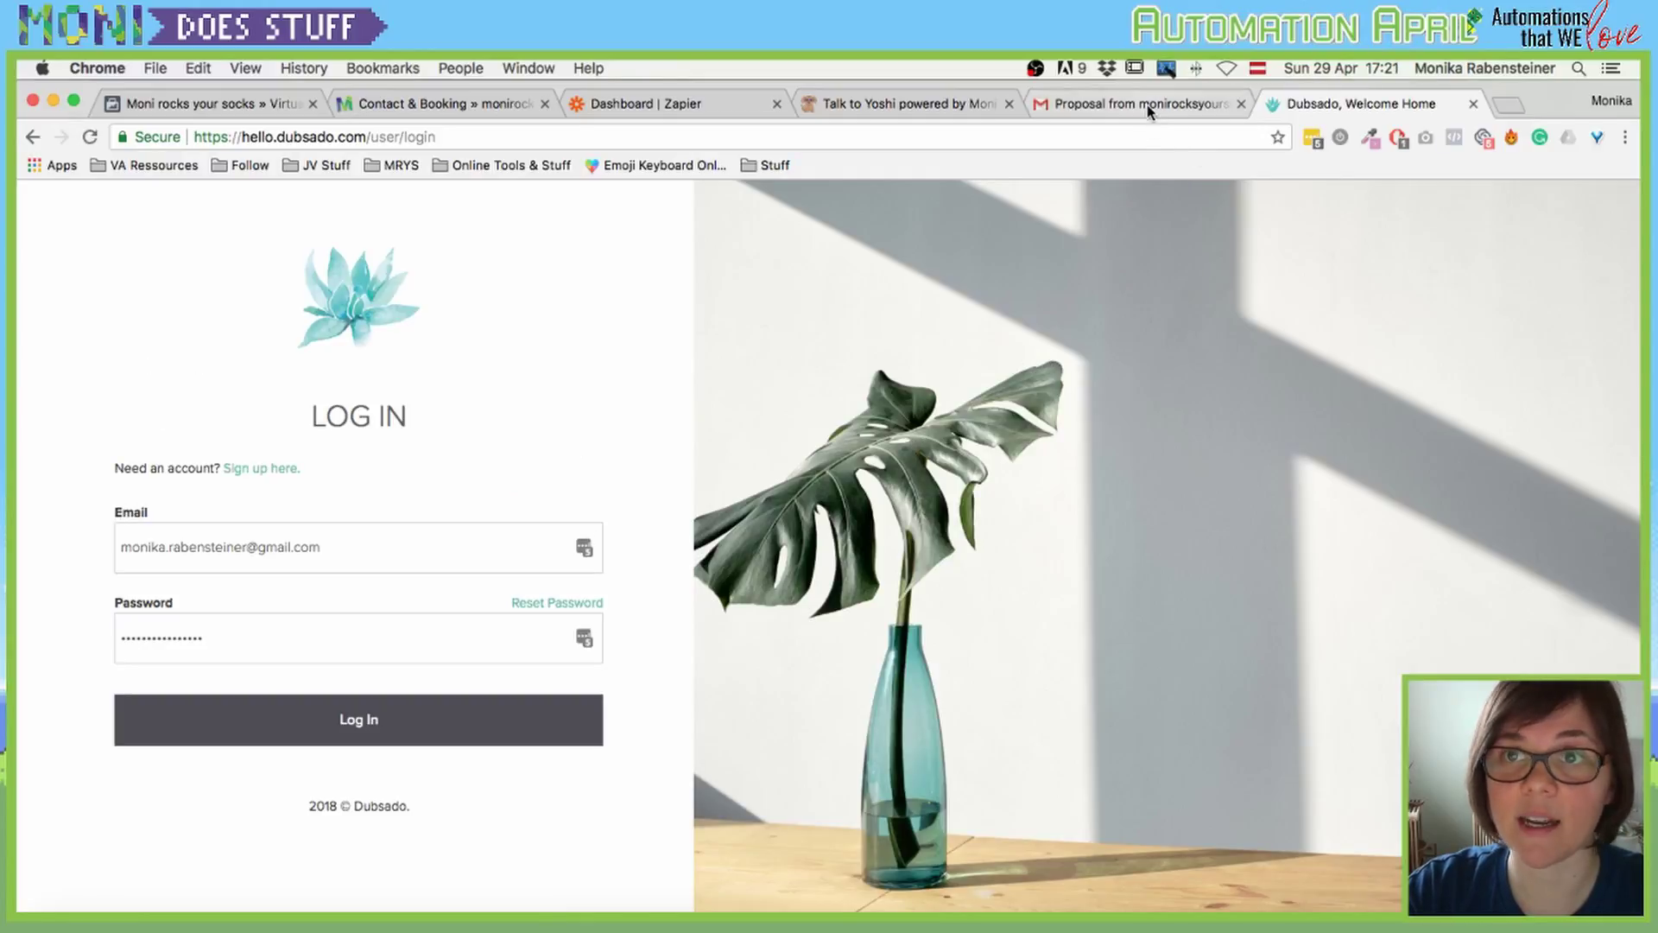
Step: Open the proposal from the email as the client and select the €1.00 Demopackage
{"action": "left_click", "coordinate": [1155, 104]}
{"action": "left_click", "coordinate": [915, 518]}
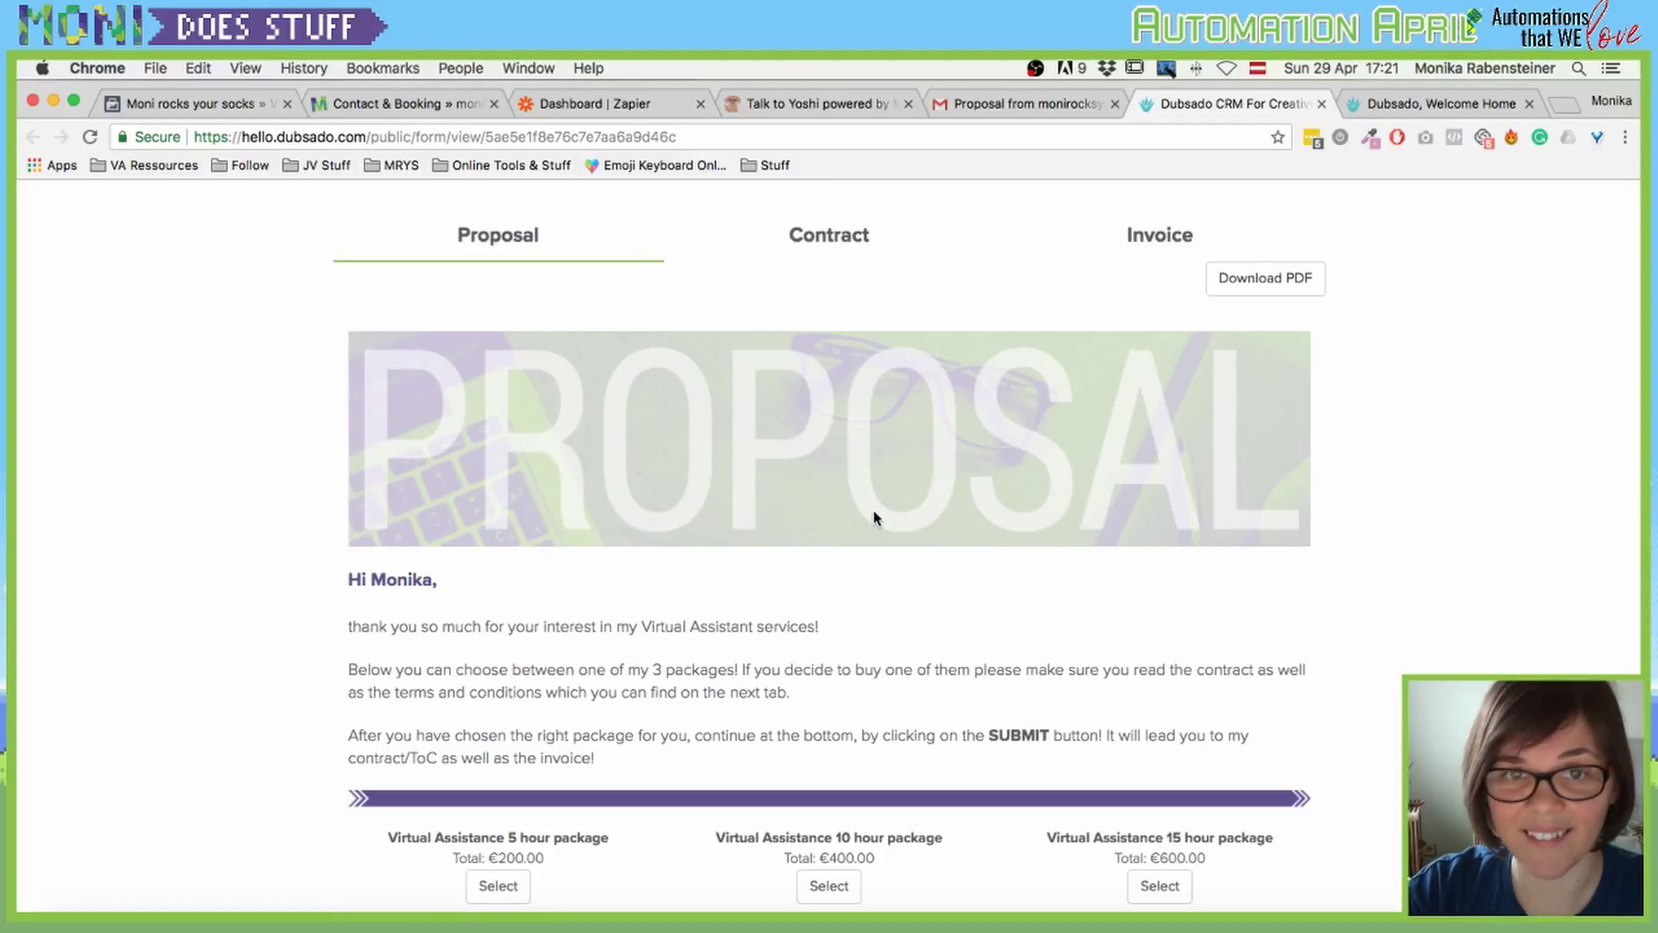
{"action": "scroll", "coordinate": [859, 501], "scroll_direction": "down", "scroll_amount": 1}
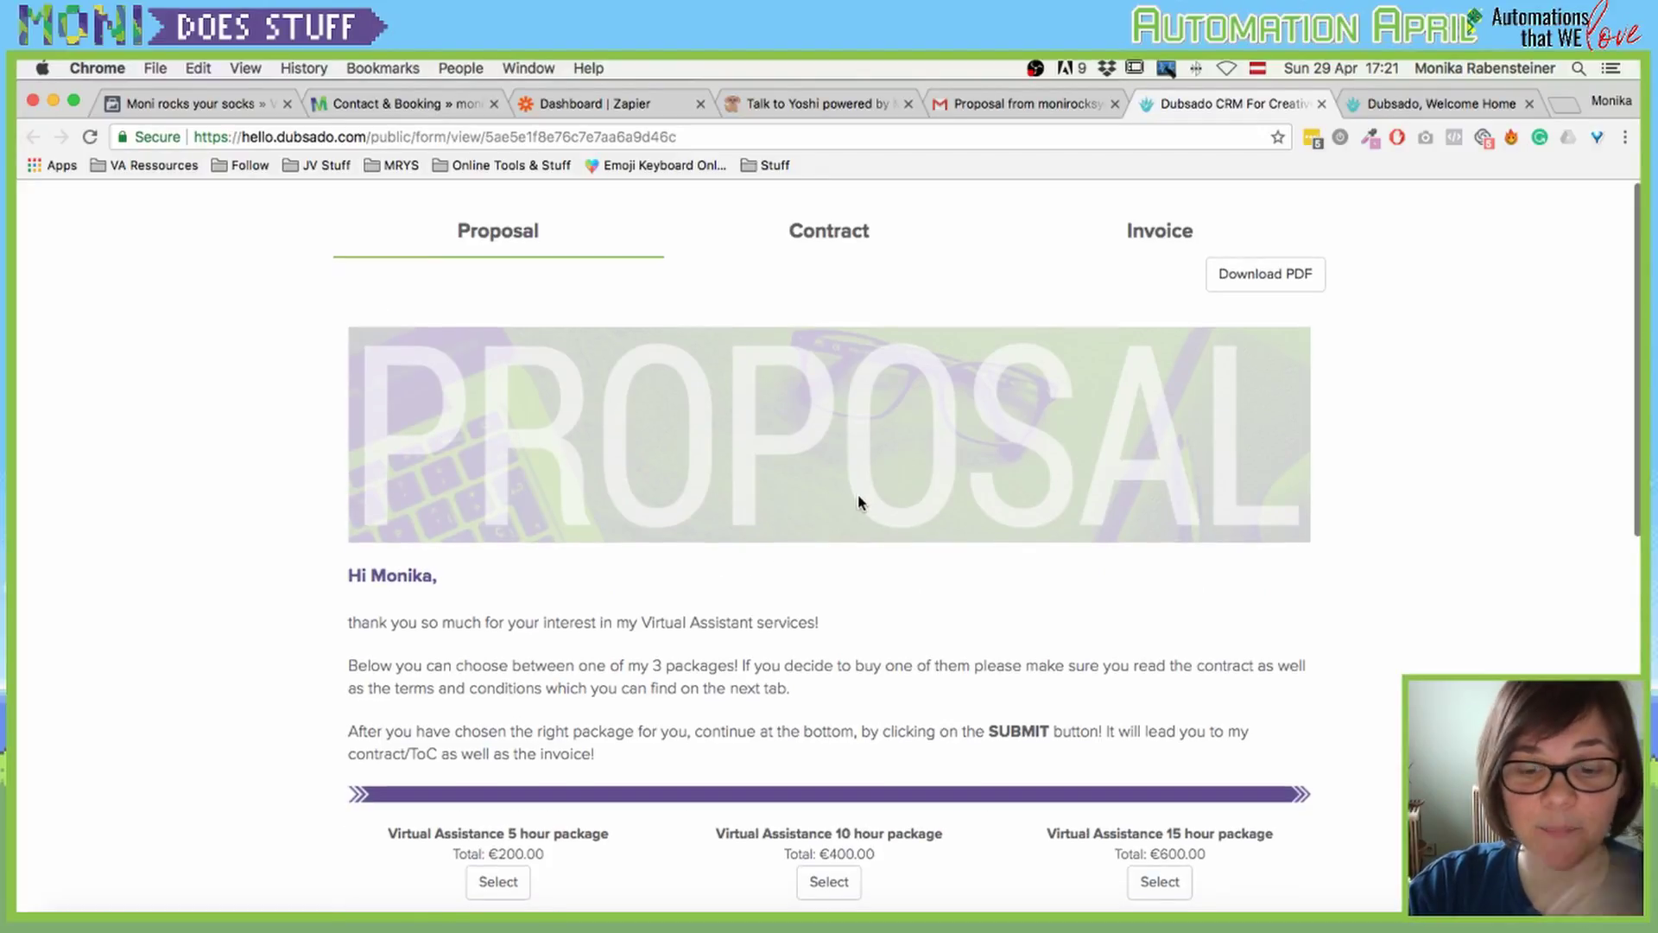
{"action": "scroll", "coordinate": [578, 460], "scroll_direction": "down", "scroll_amount": 5}
{"action": "scroll", "coordinate": [875, 592], "scroll_direction": "down", "scroll_amount": 5}
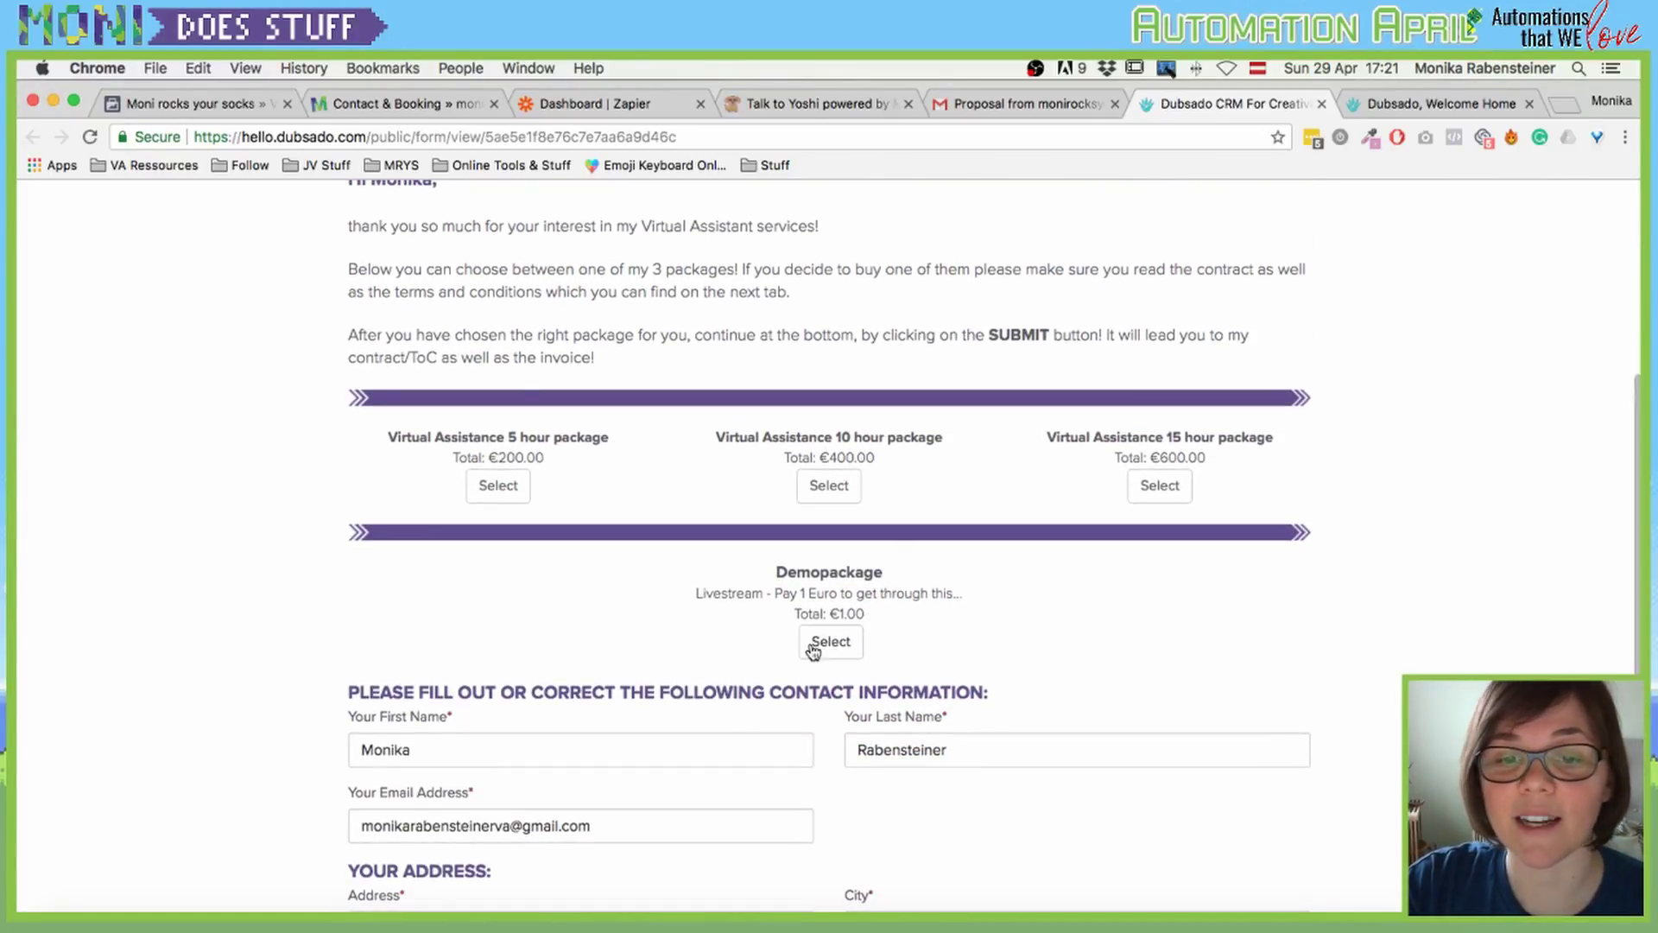
{"action": "left_click", "coordinate": [812, 650]}
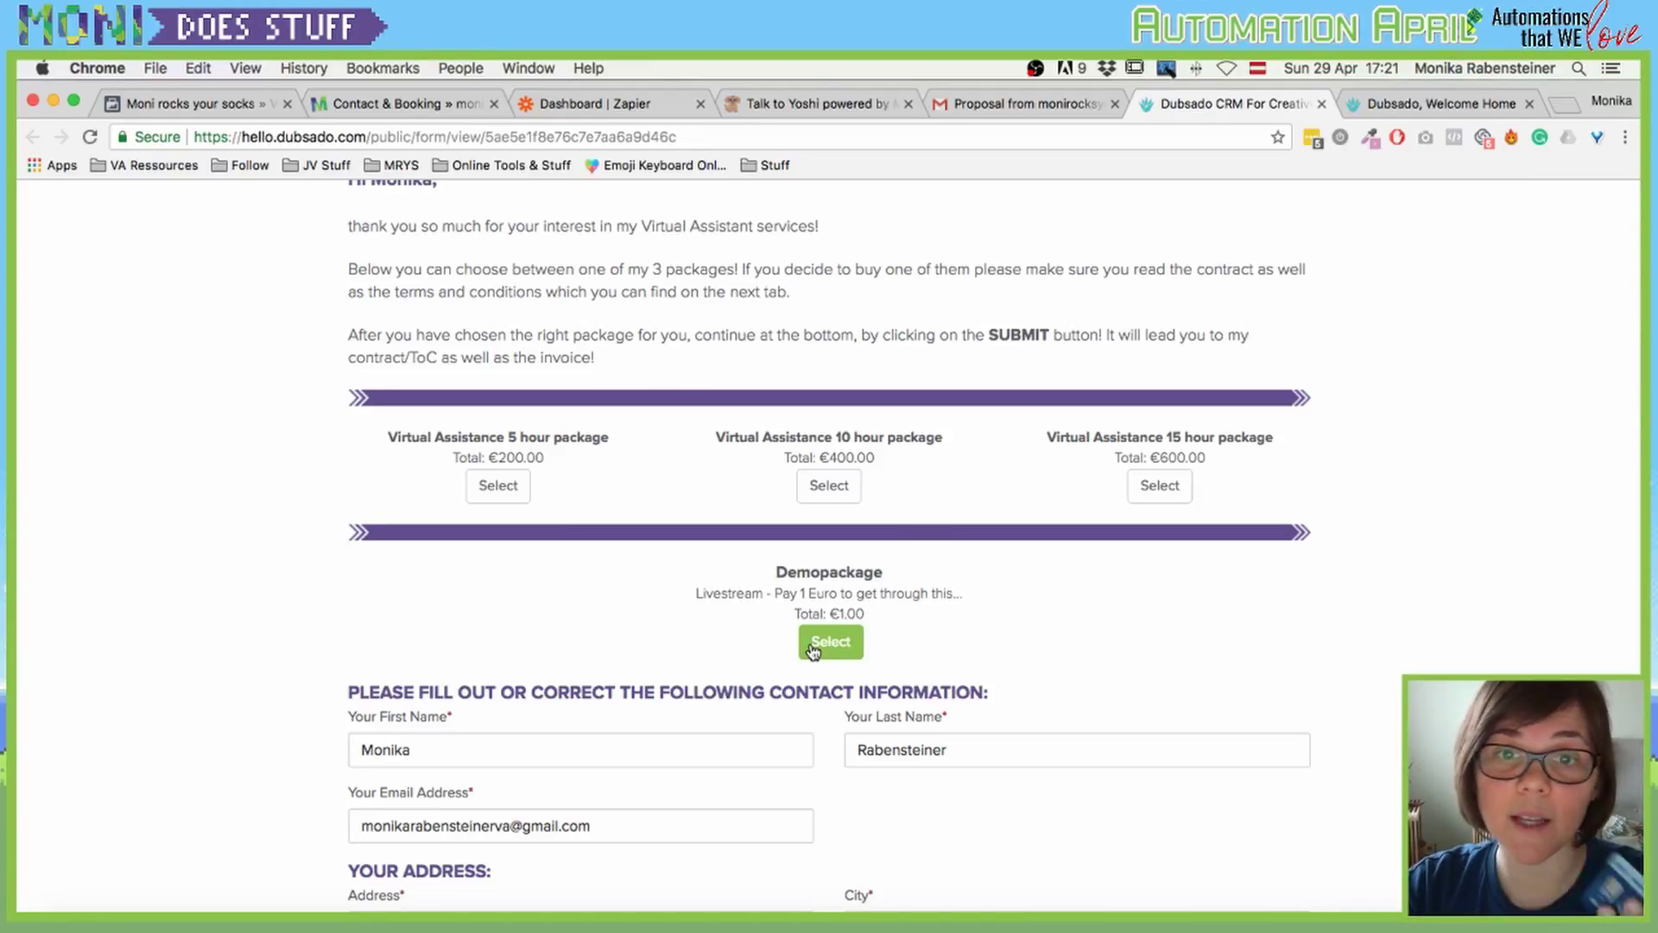
{"action": "scroll", "coordinate": [458, 347], "scroll_direction": "up", "scroll_amount": 4}
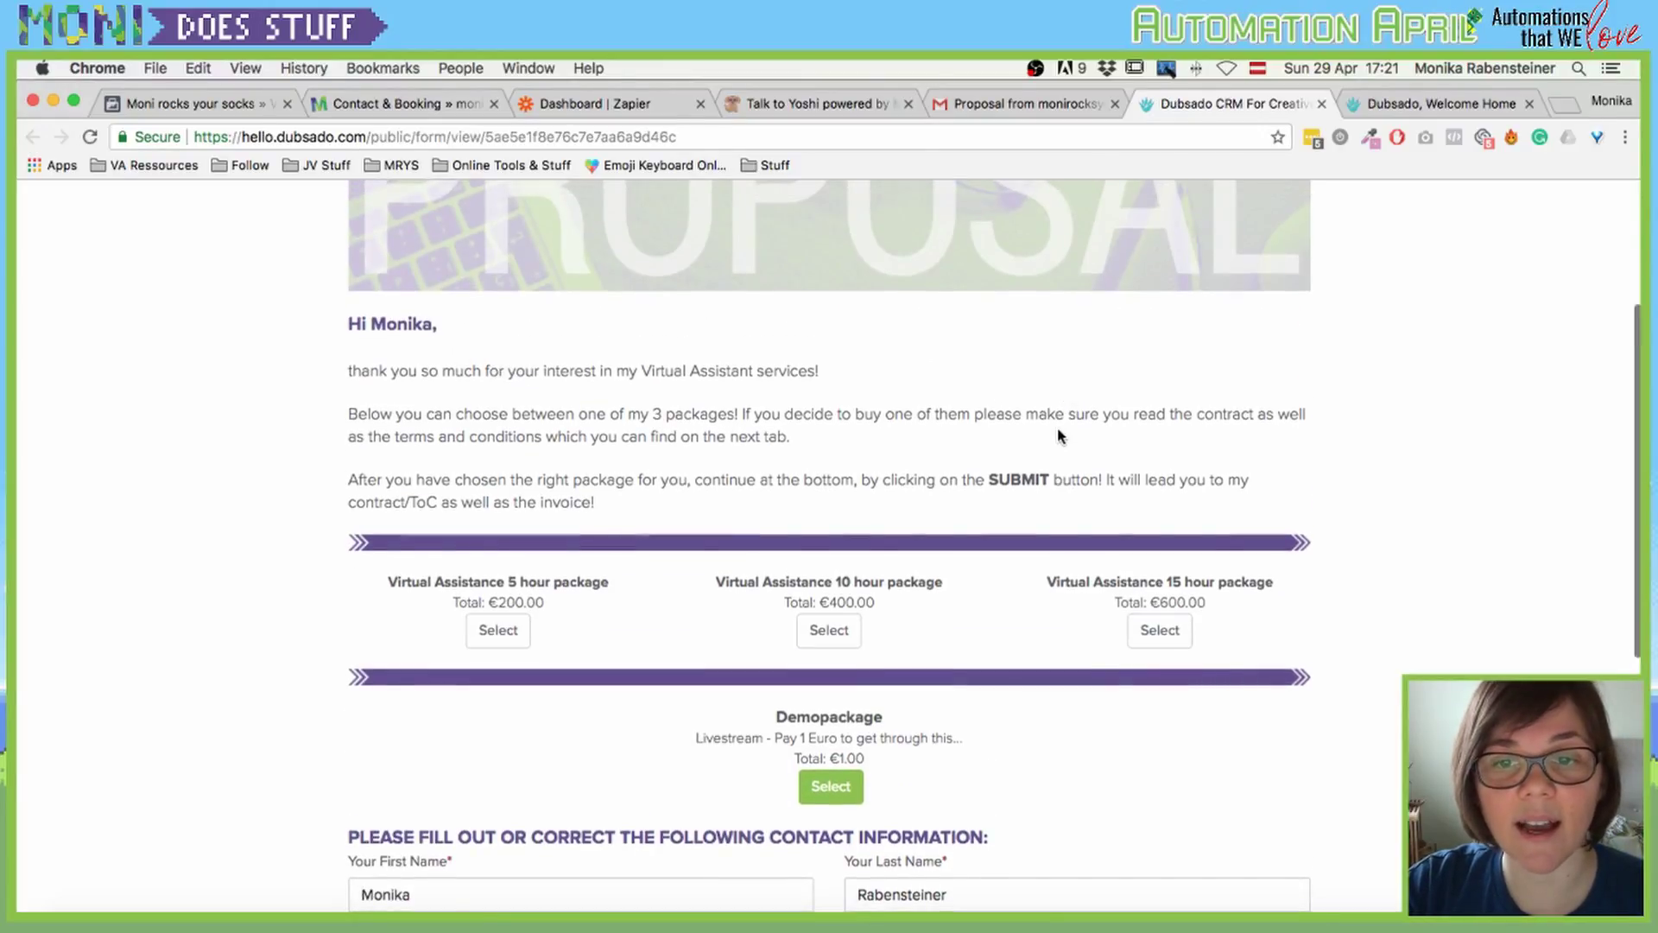
{"action": "scroll", "coordinate": [691, 518], "scroll_direction": "down", "scroll_amount": 3}
{"action": "scroll", "coordinate": [317, 682], "scroll_direction": "down", "scroll_amount": 5}
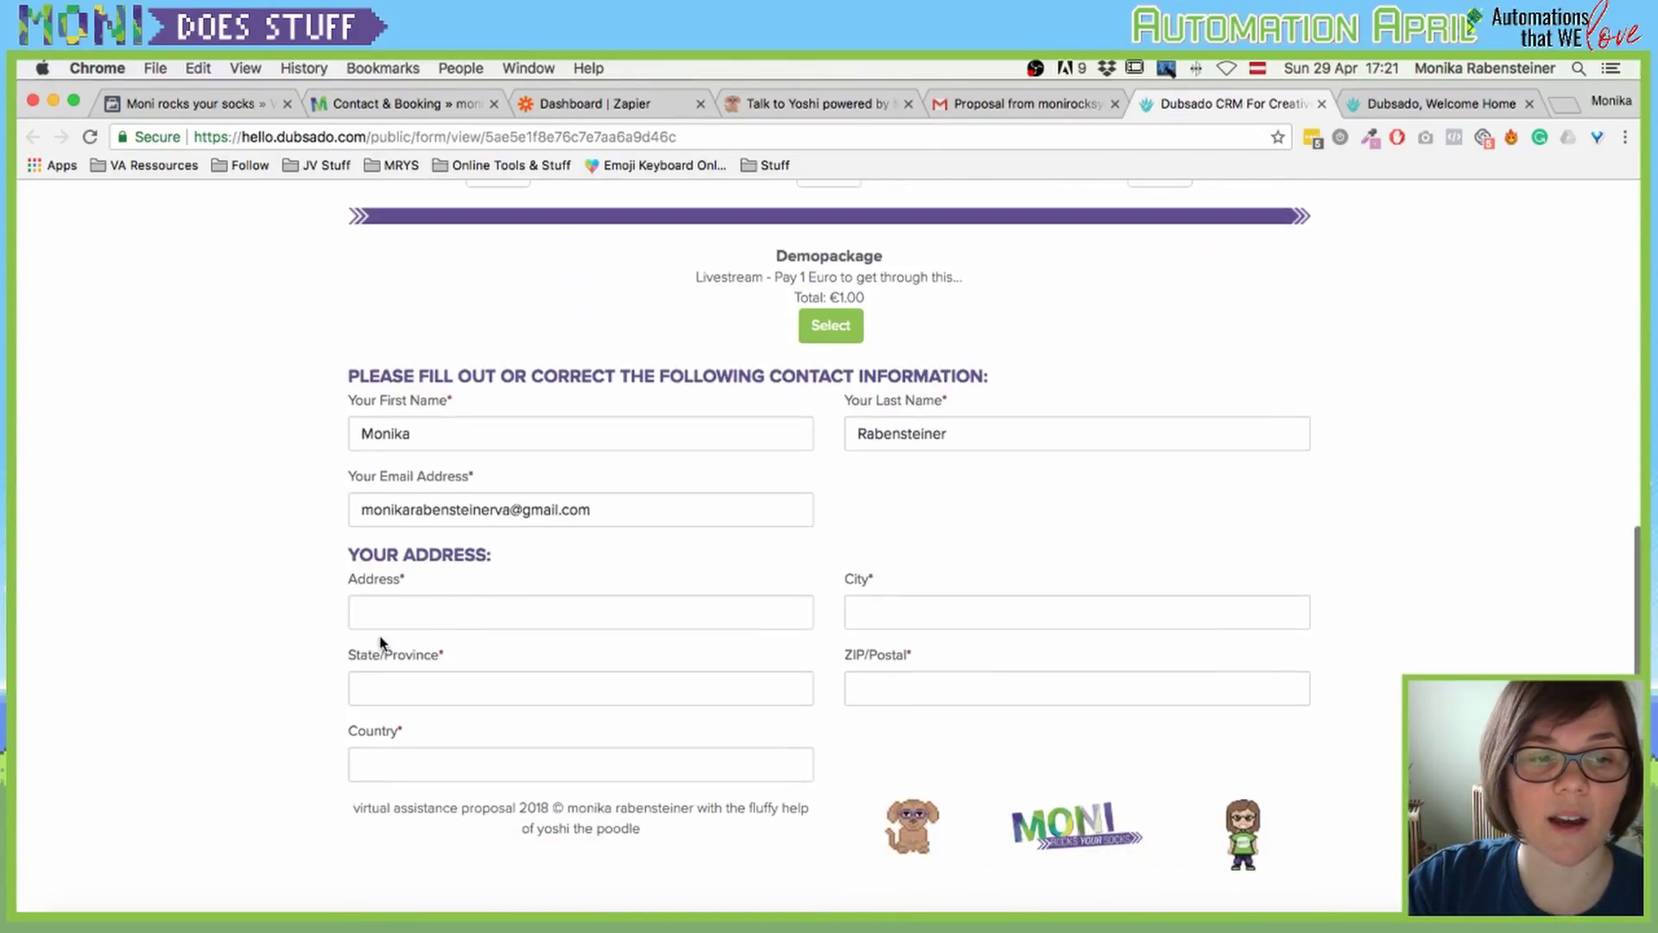
Step: Fill in the client's street address, country and city on the proposal form
{"action": "left_click", "coordinate": [408, 591]}
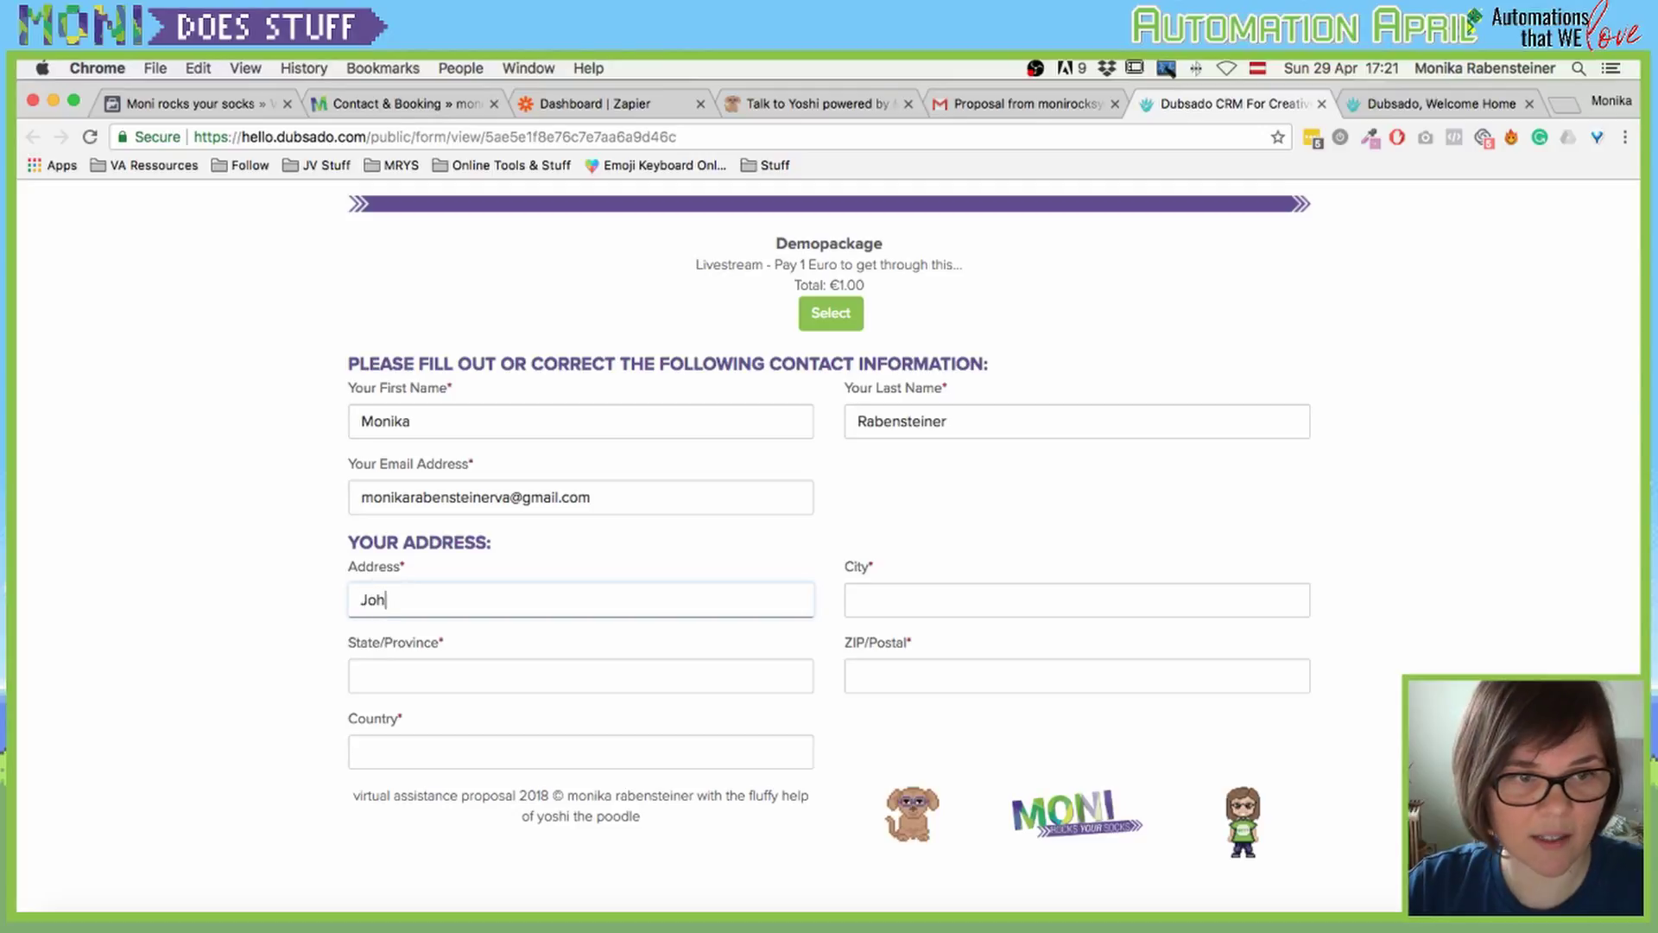
{"action": "key", "text": "Tab"}
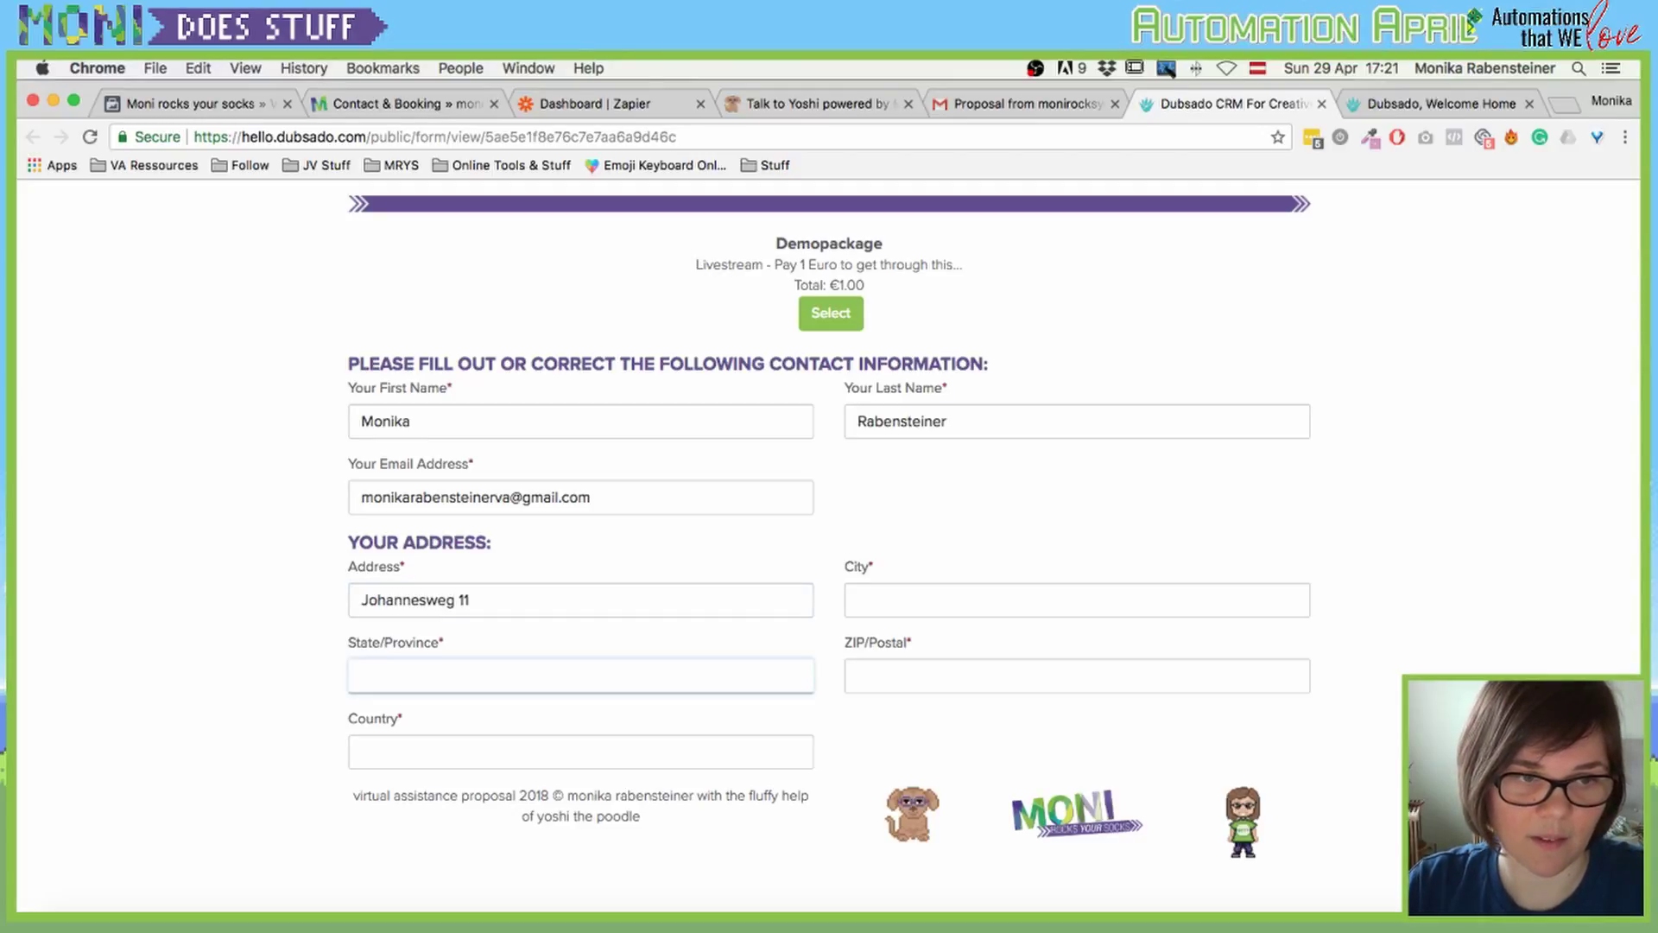
{"action": "key", "text": "Tab"}
{"action": "type", "text": "Austria"}
{"action": "key", "text": "Tab"}
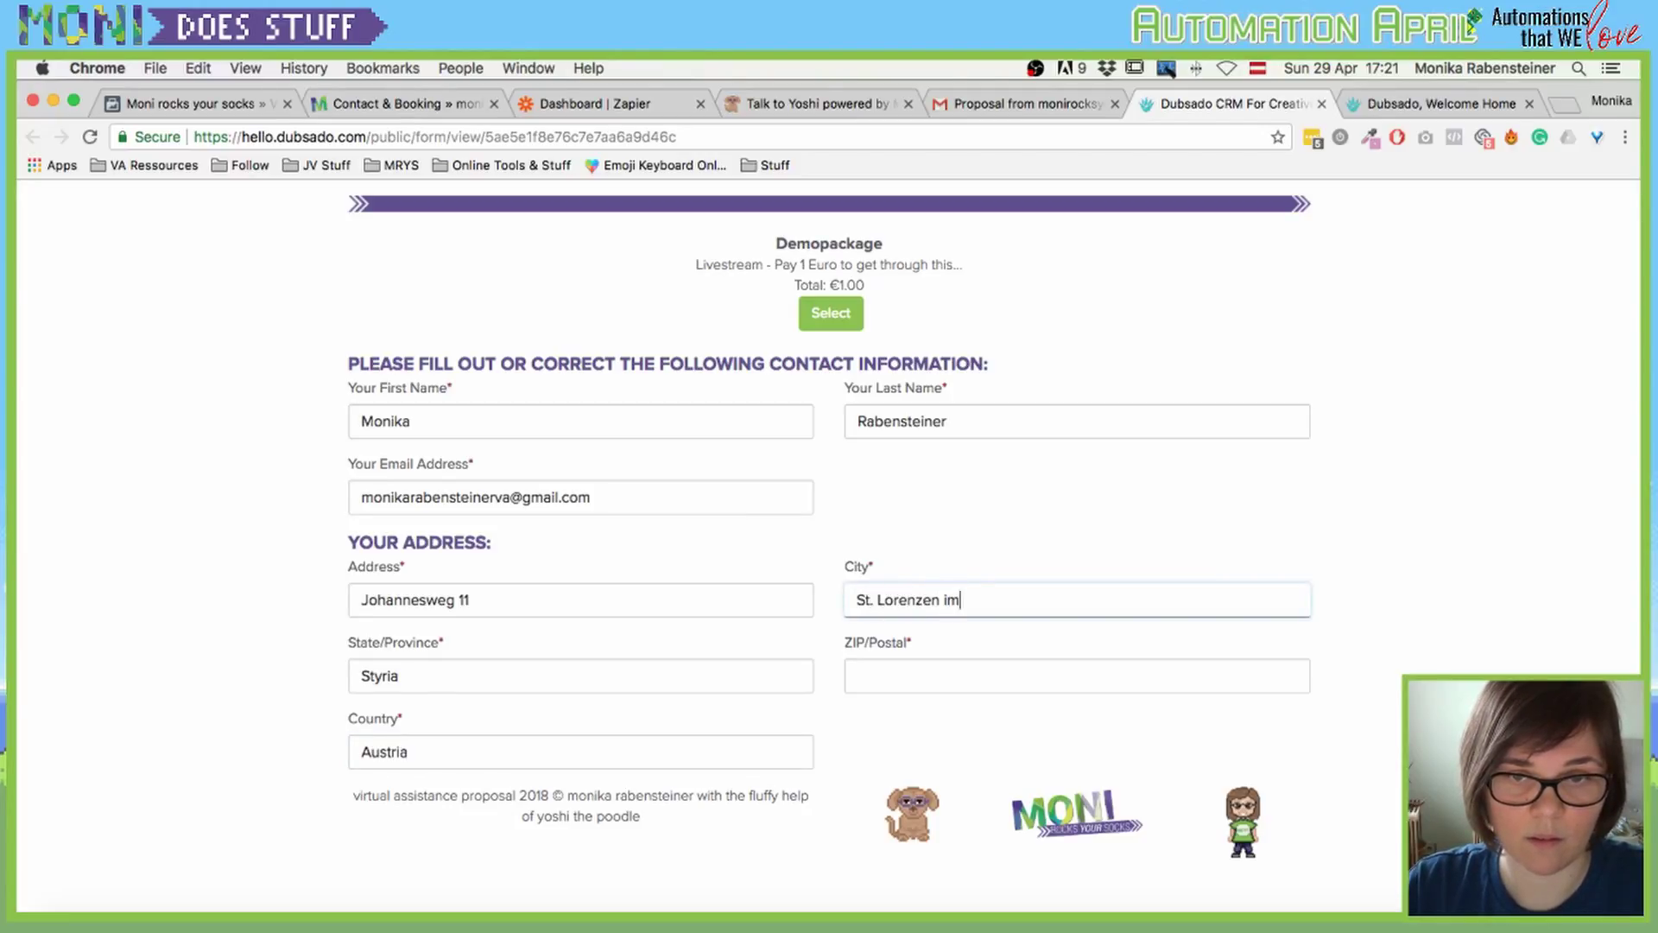
{"action": "type", "text": "St. Lorenzen imM"}
{"action": "key", "text": "BackSpace"}
{"action": "type", "text": "Mürztal"}
{"action": "key", "text": "Tab"}
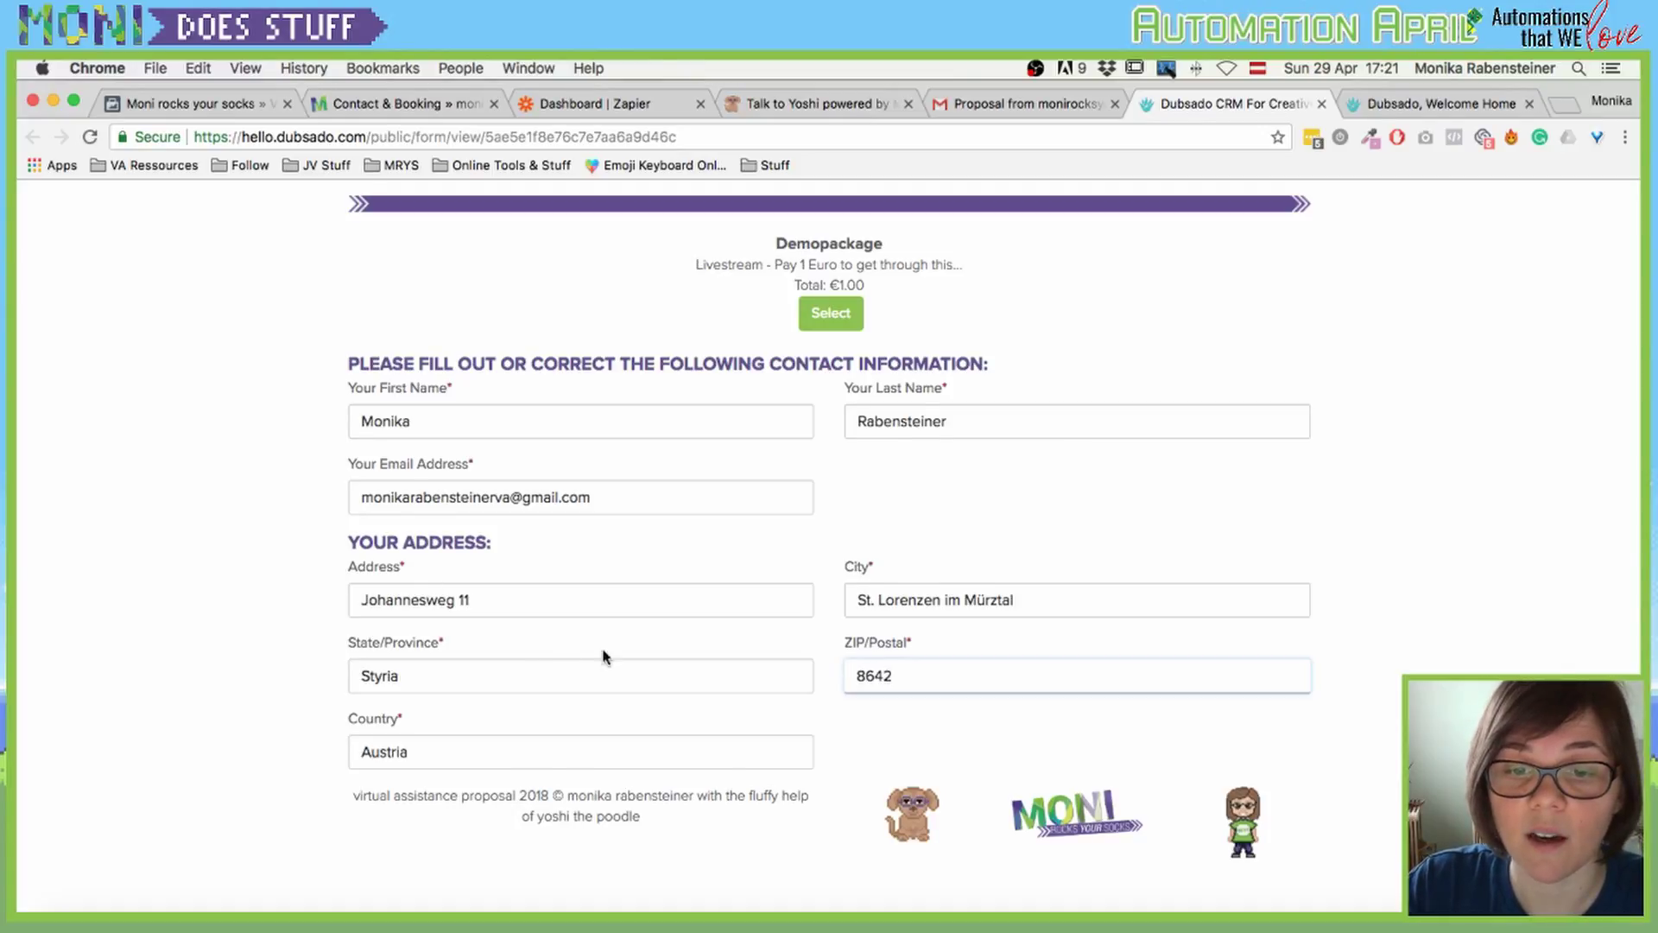
{"action": "scroll", "coordinate": [717, 657], "scroll_direction": "down", "scroll_amount": 2}
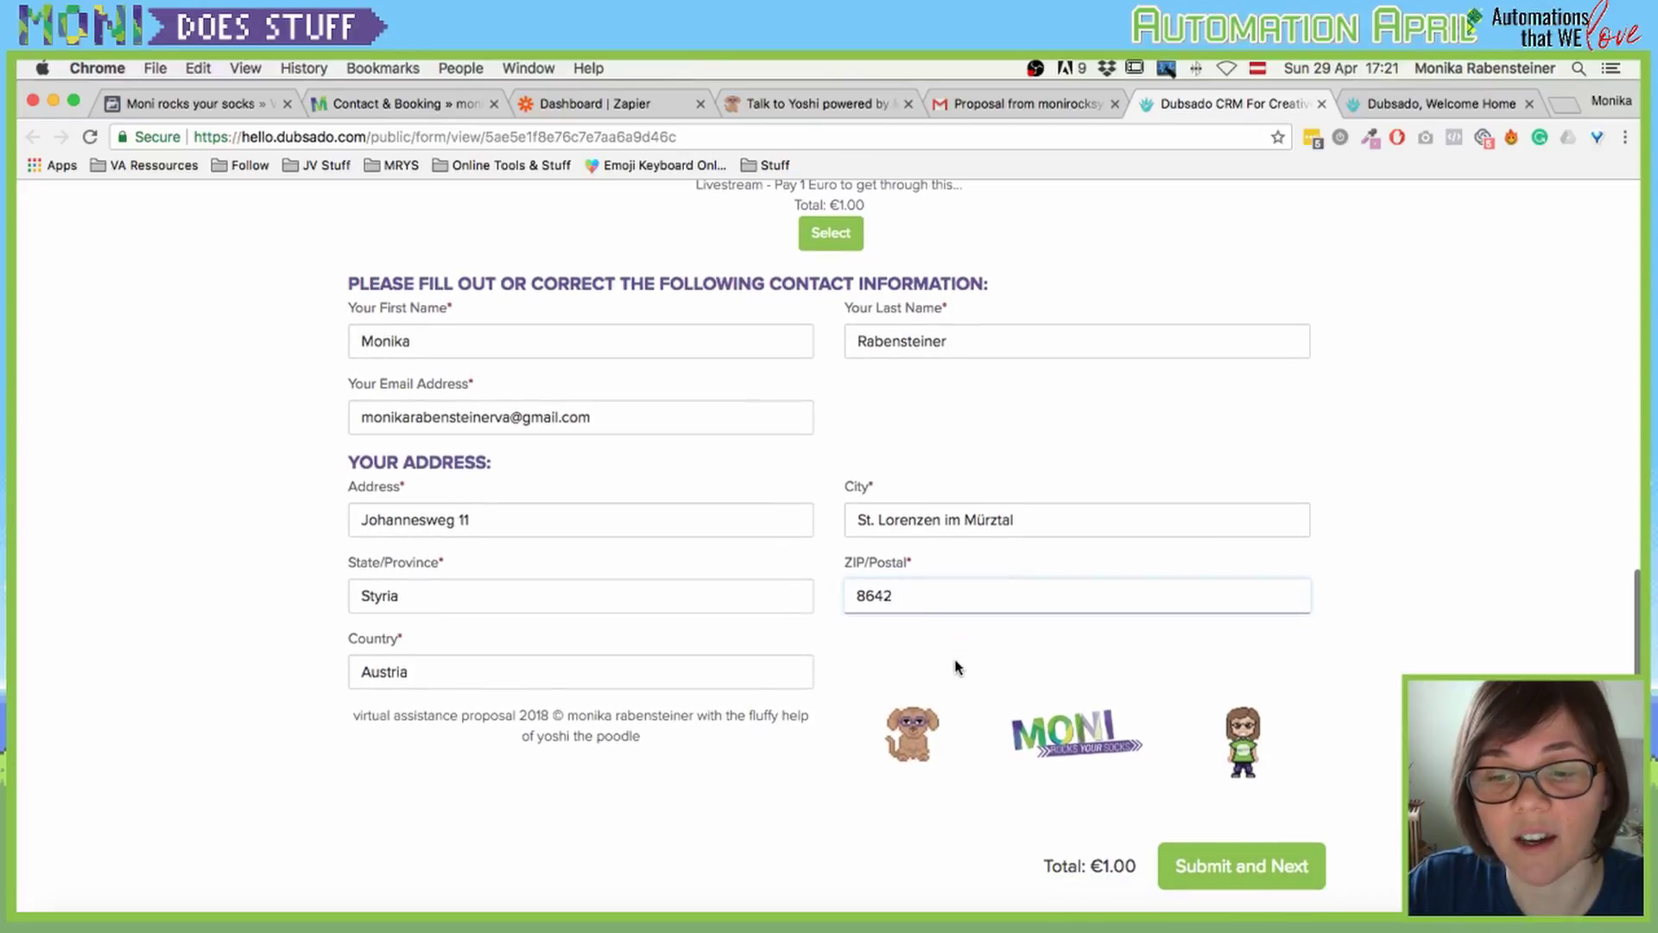
{"action": "scroll", "coordinate": [919, 616], "scroll_direction": "up", "scroll_amount": 15}
{"action": "scroll", "coordinate": [781, 443], "scroll_direction": "down", "scroll_amount": 14}
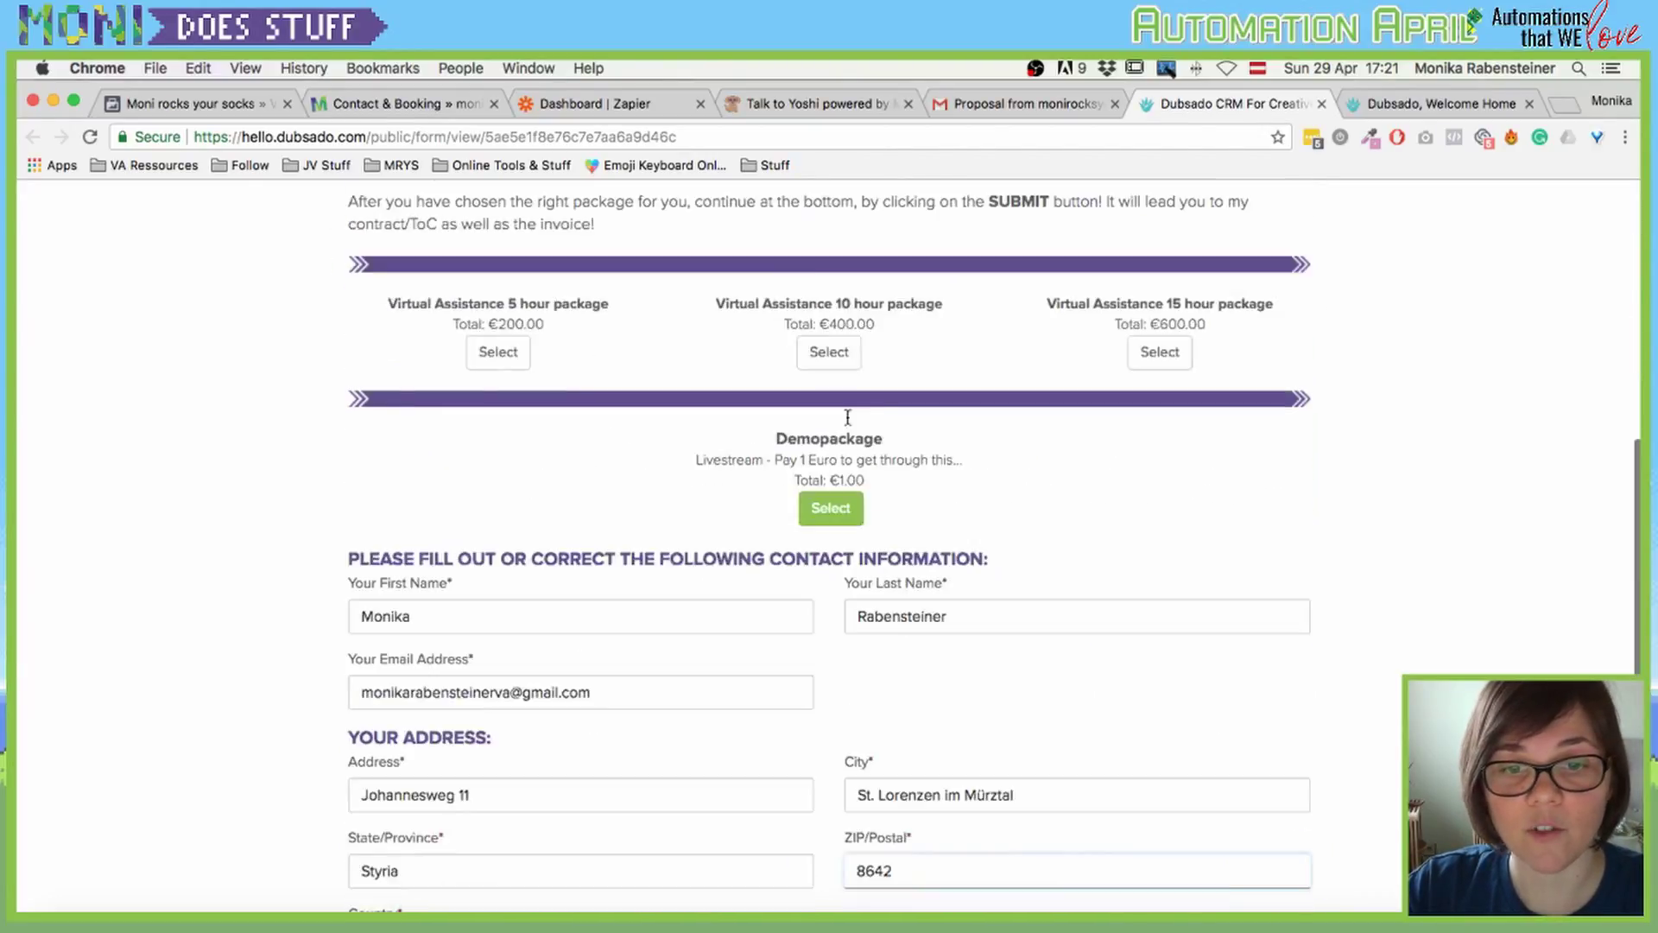
{"action": "scroll", "coordinate": [777, 509], "scroll_direction": "down", "scroll_amount": 2}
{"action": "scroll", "coordinate": [745, 470], "scroll_direction": "up", "scroll_amount": 8}
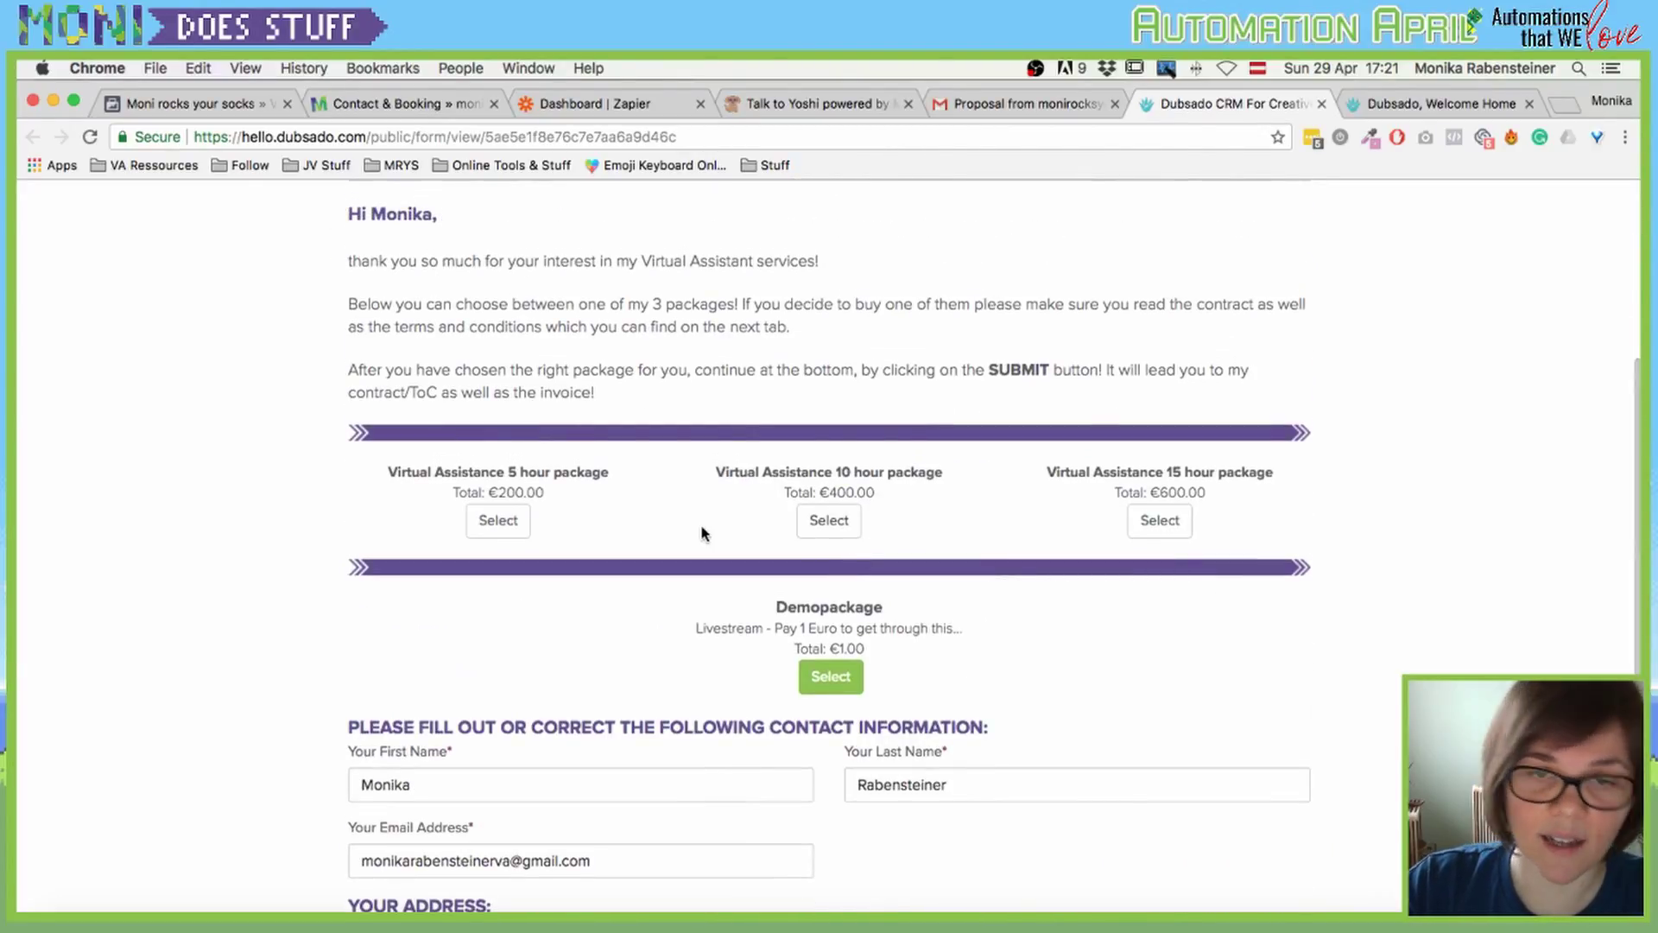
{"action": "scroll", "coordinate": [892, 603], "scroll_direction": "down", "scroll_amount": 6}
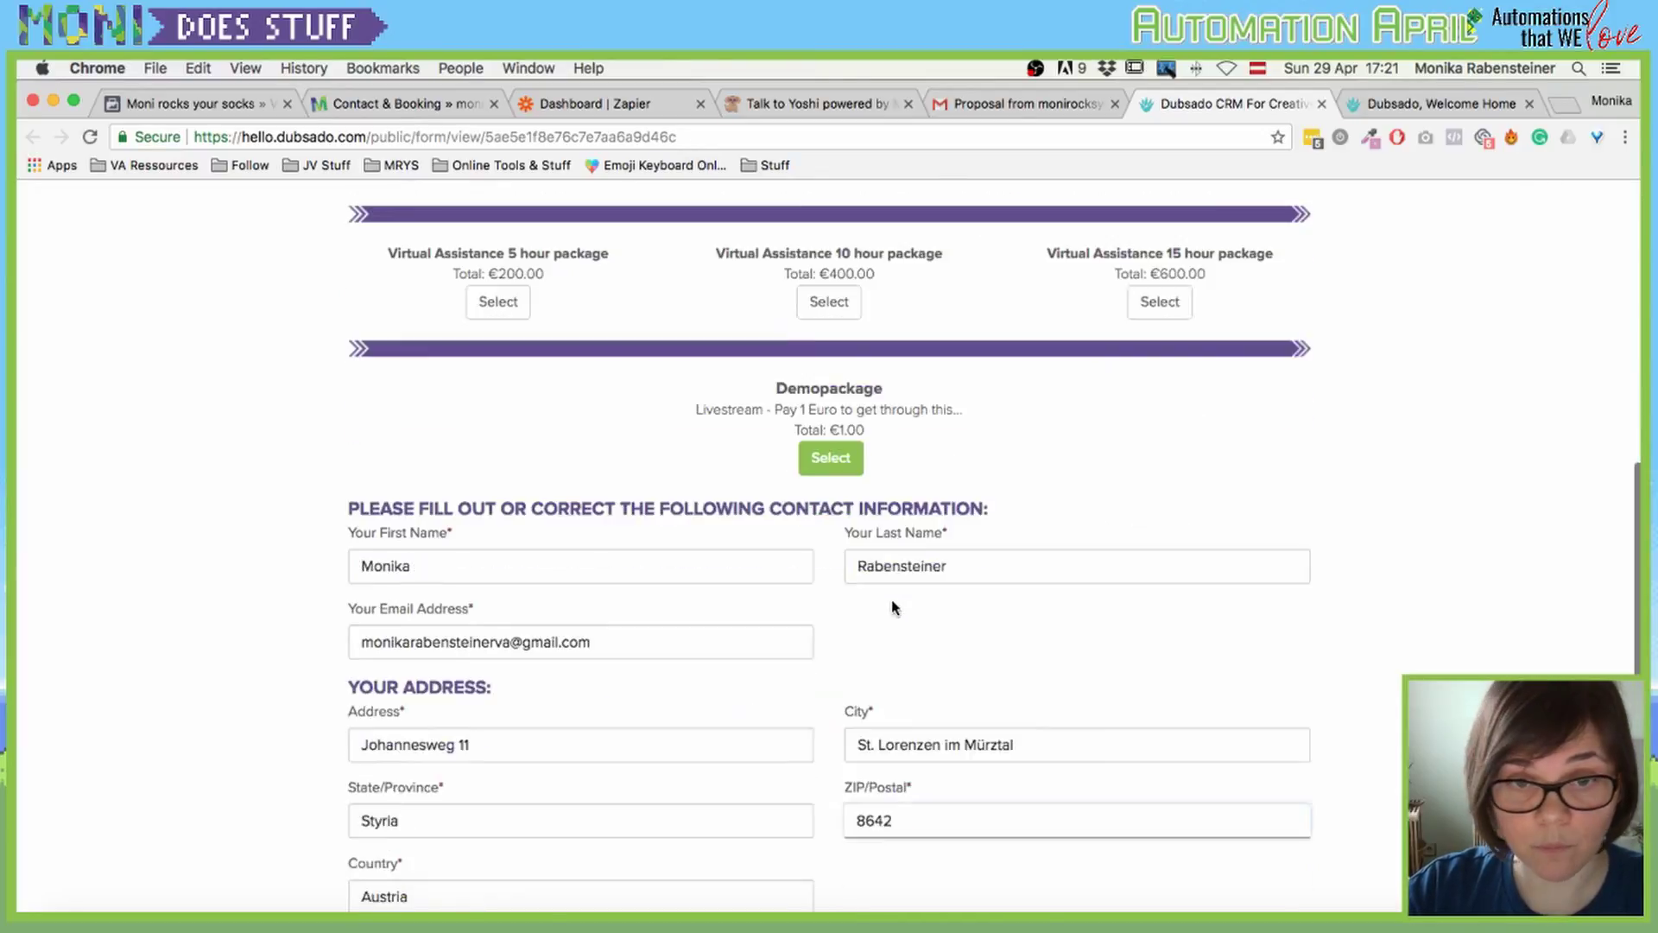
{"action": "scroll", "coordinate": [992, 483], "scroll_direction": "down", "scroll_amount": 4}
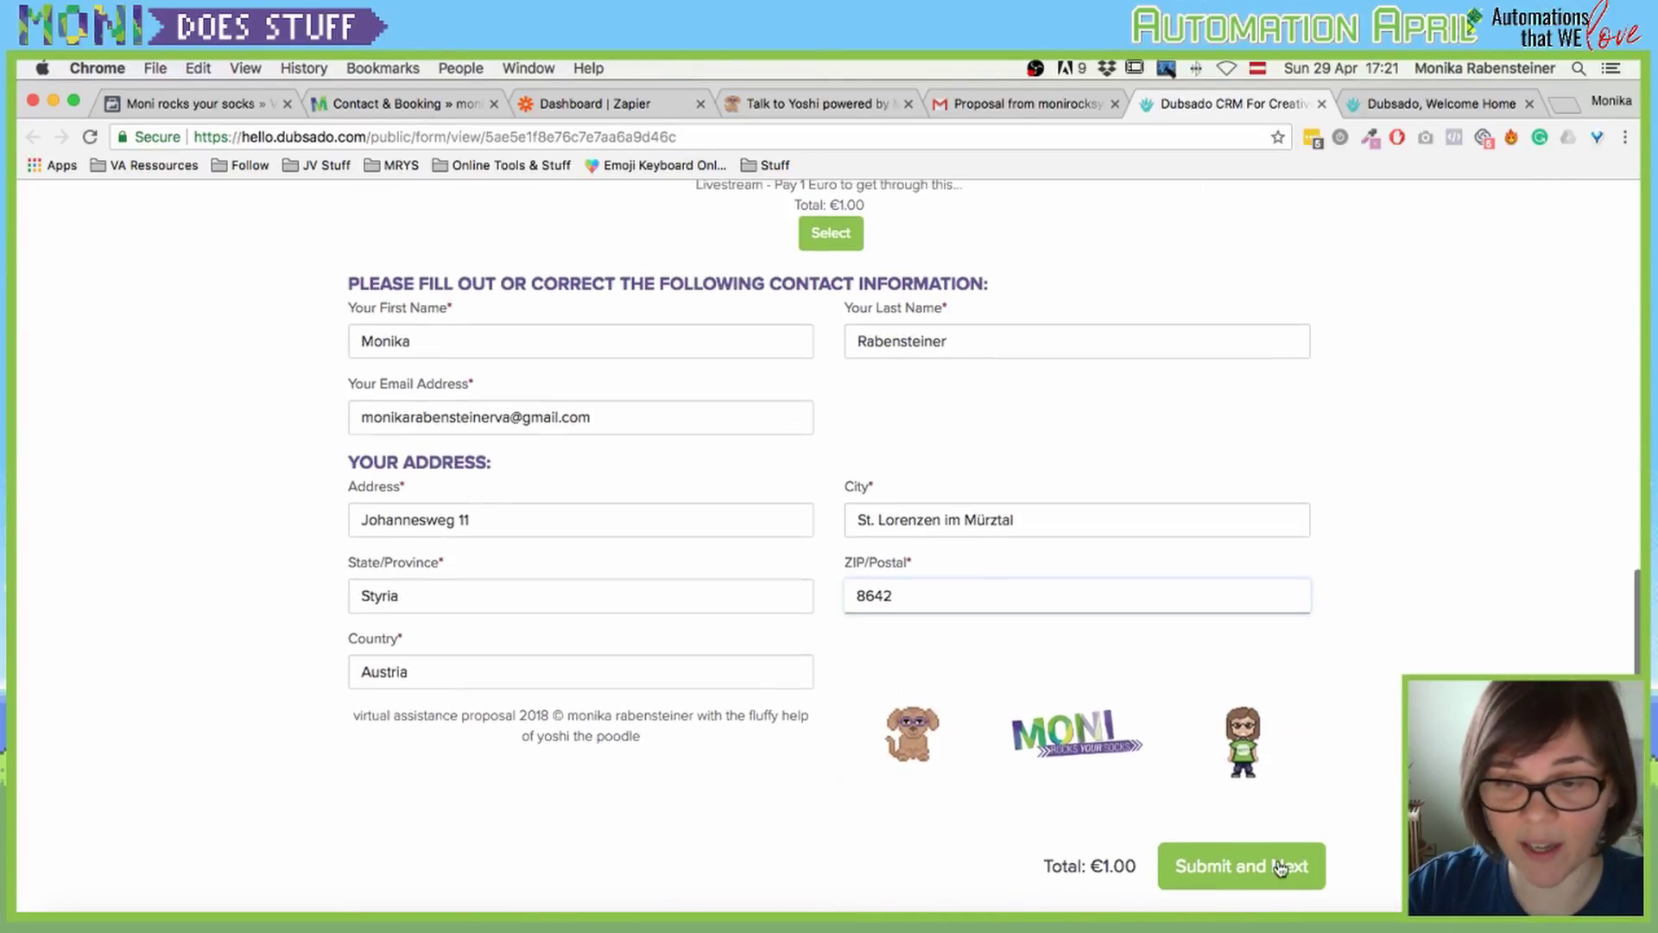
Step: Submit the proposal and highlight the client name and Livestream type of work on the contract
{"action": "left_click", "coordinate": [1222, 874]}
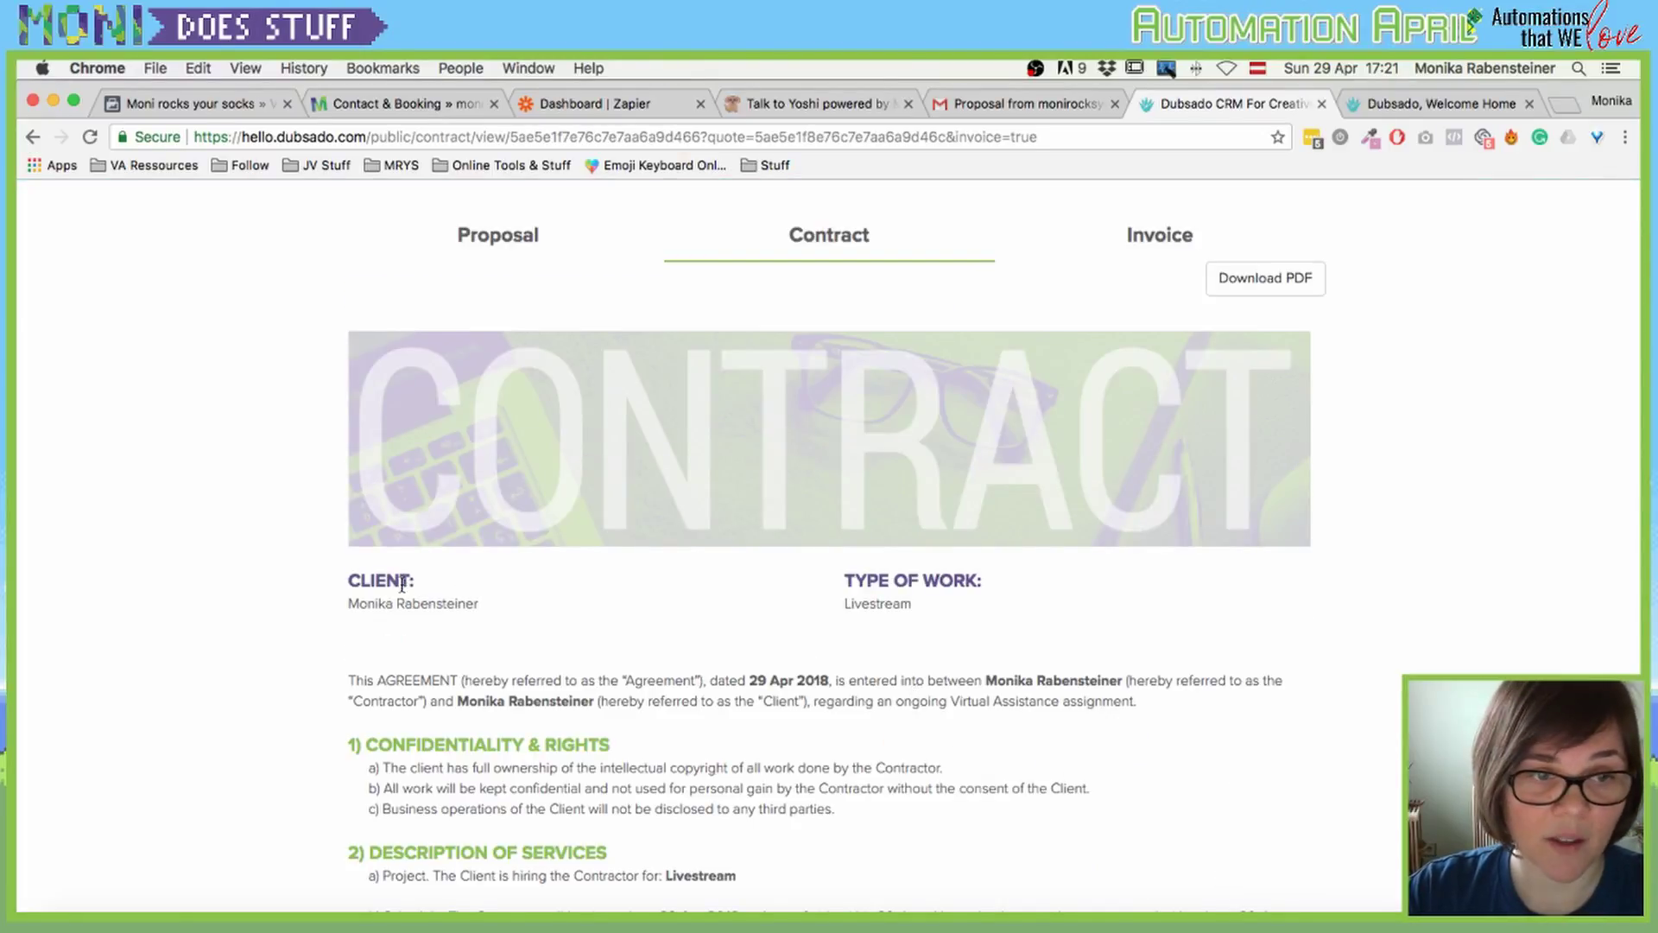
{"action": "left_click_drag", "start_coordinate": [348, 605], "coordinate": [497, 607]}
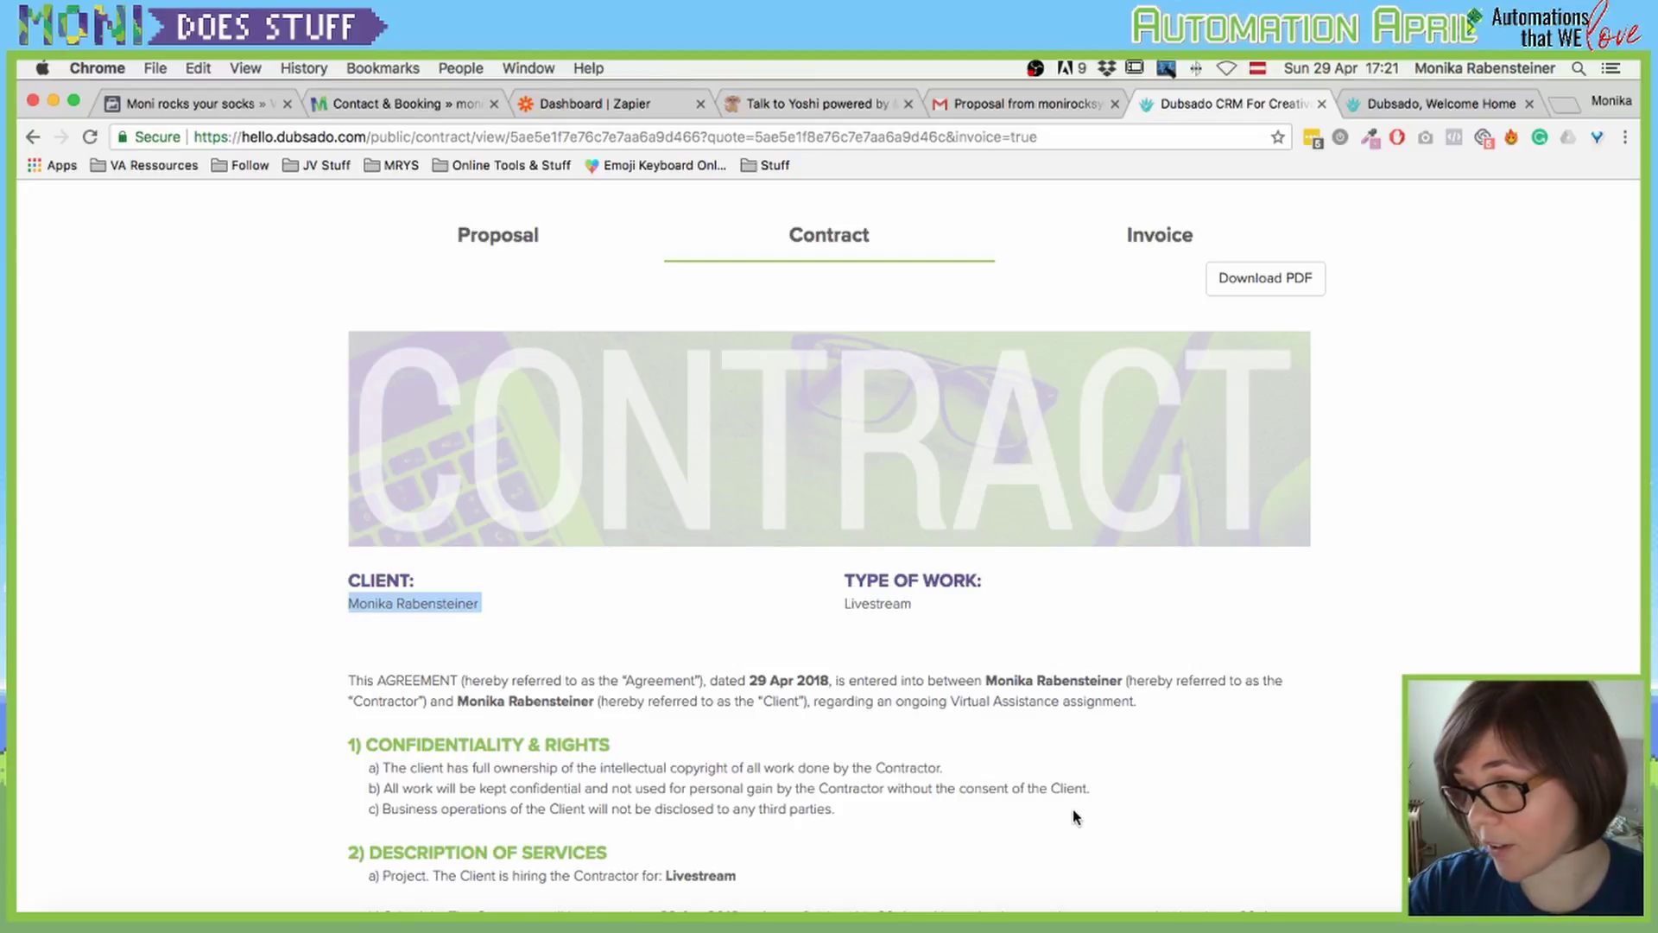
{"action": "double_click", "coordinate": [846, 604]}
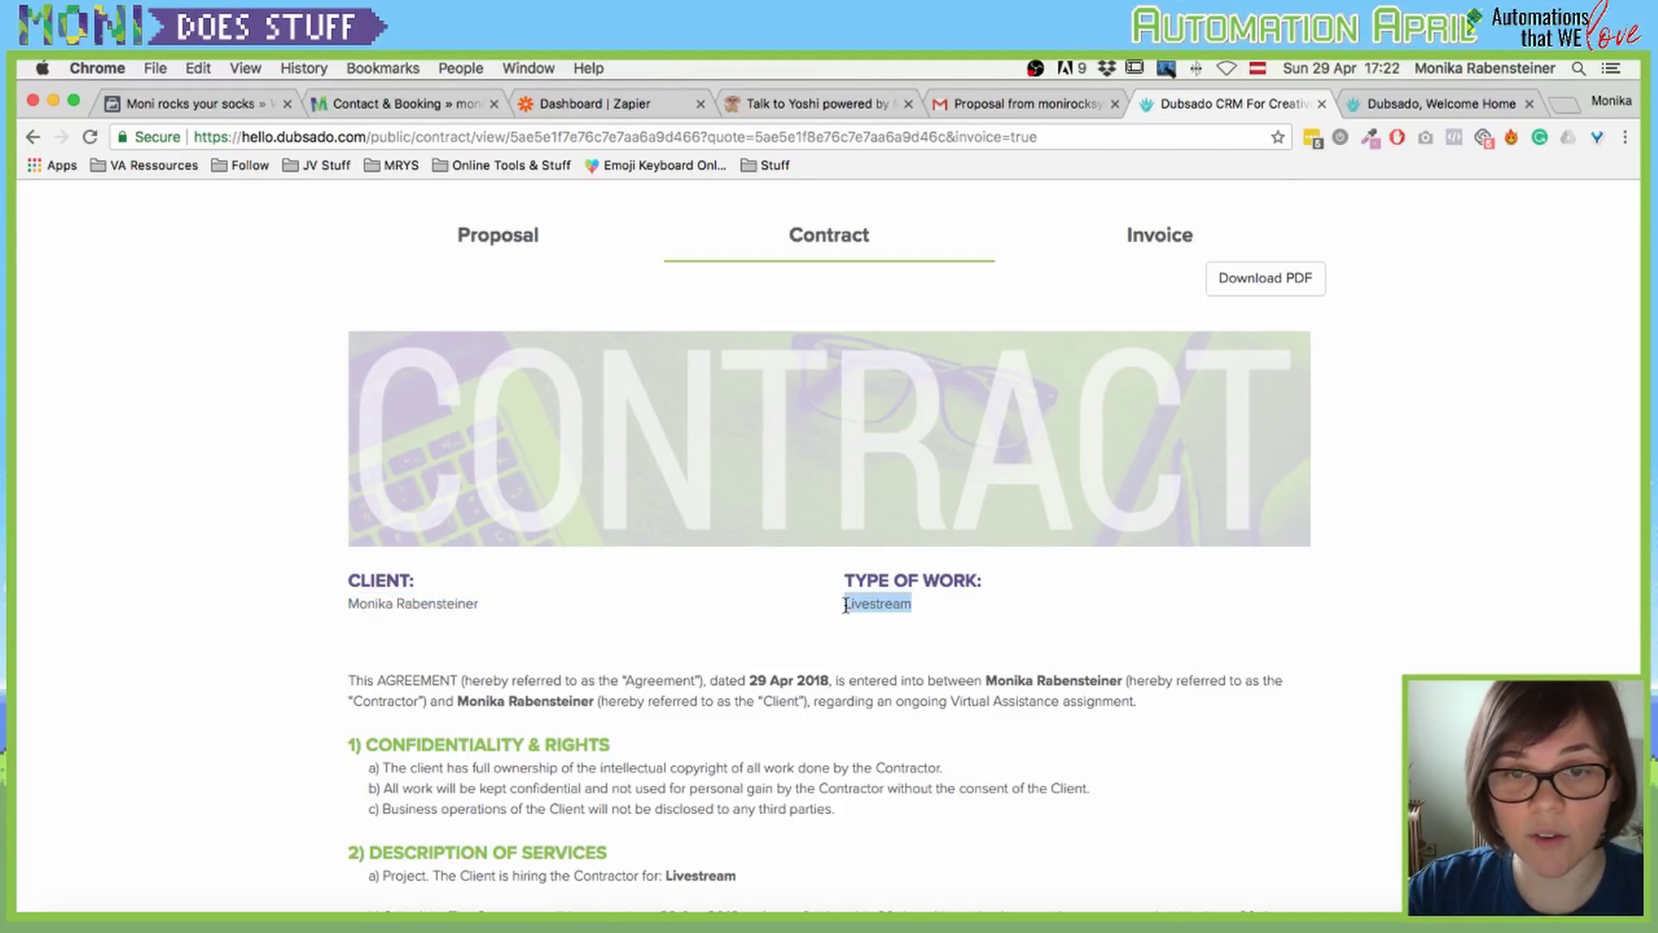
Step: Scroll down the Livestream contract to the CLIENT signature section
{"action": "scroll", "coordinate": [999, 626], "scroll_direction": "down", "scroll_amount": 1}
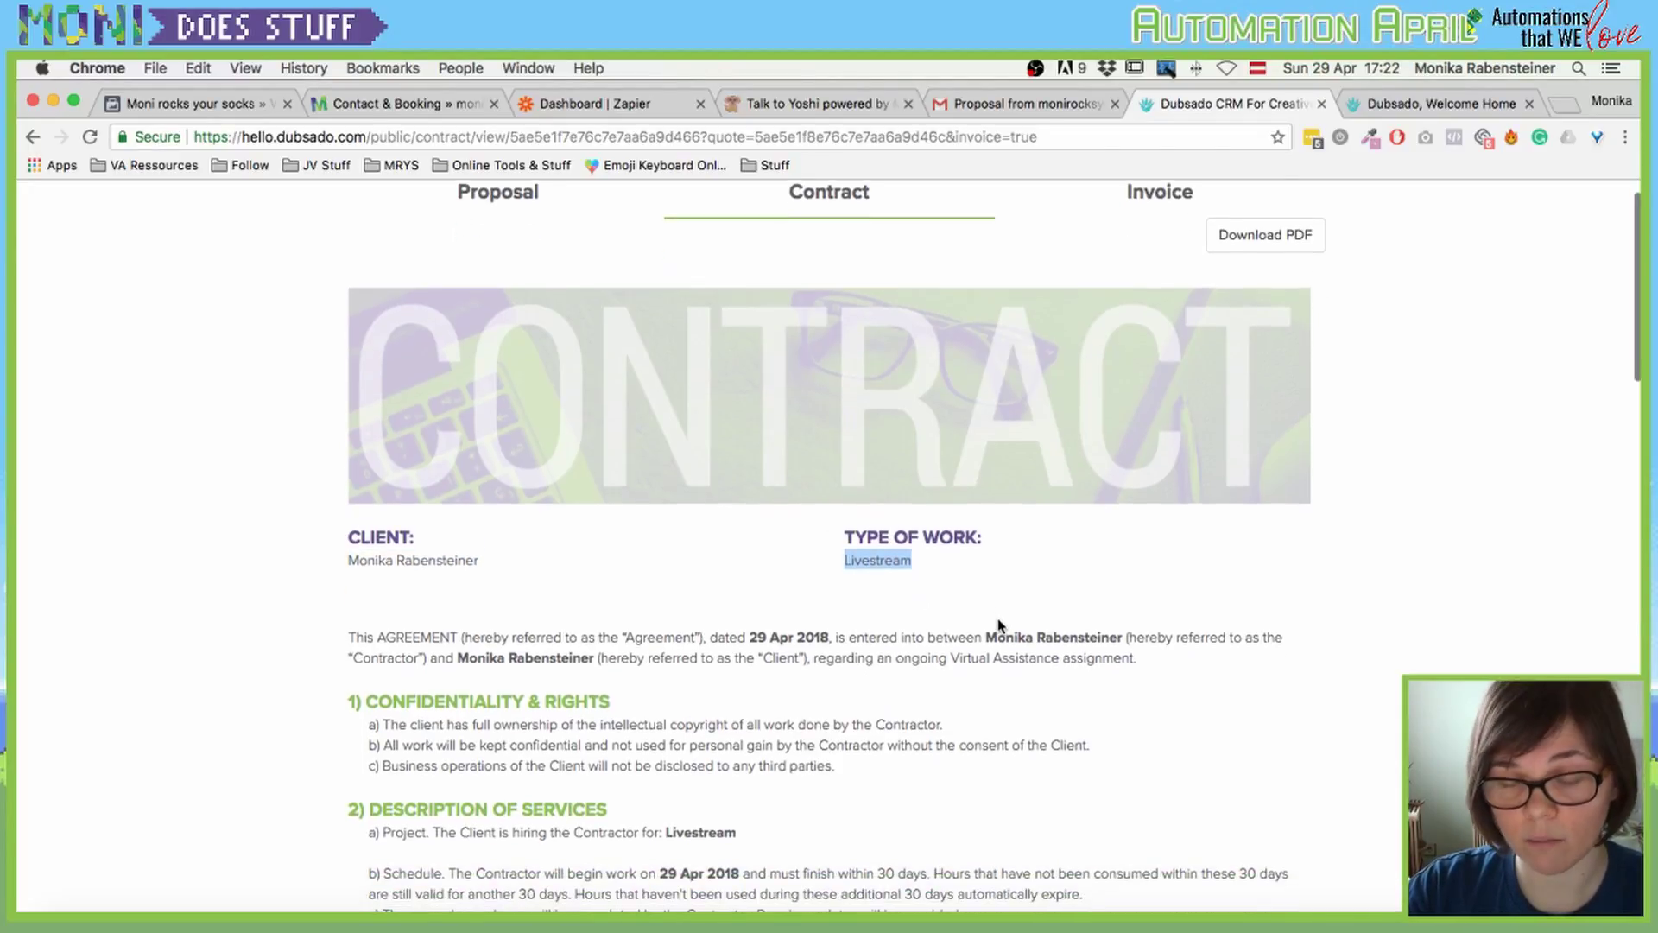
{"action": "scroll", "coordinate": [999, 623], "scroll_direction": "down", "scroll_amount": 2}
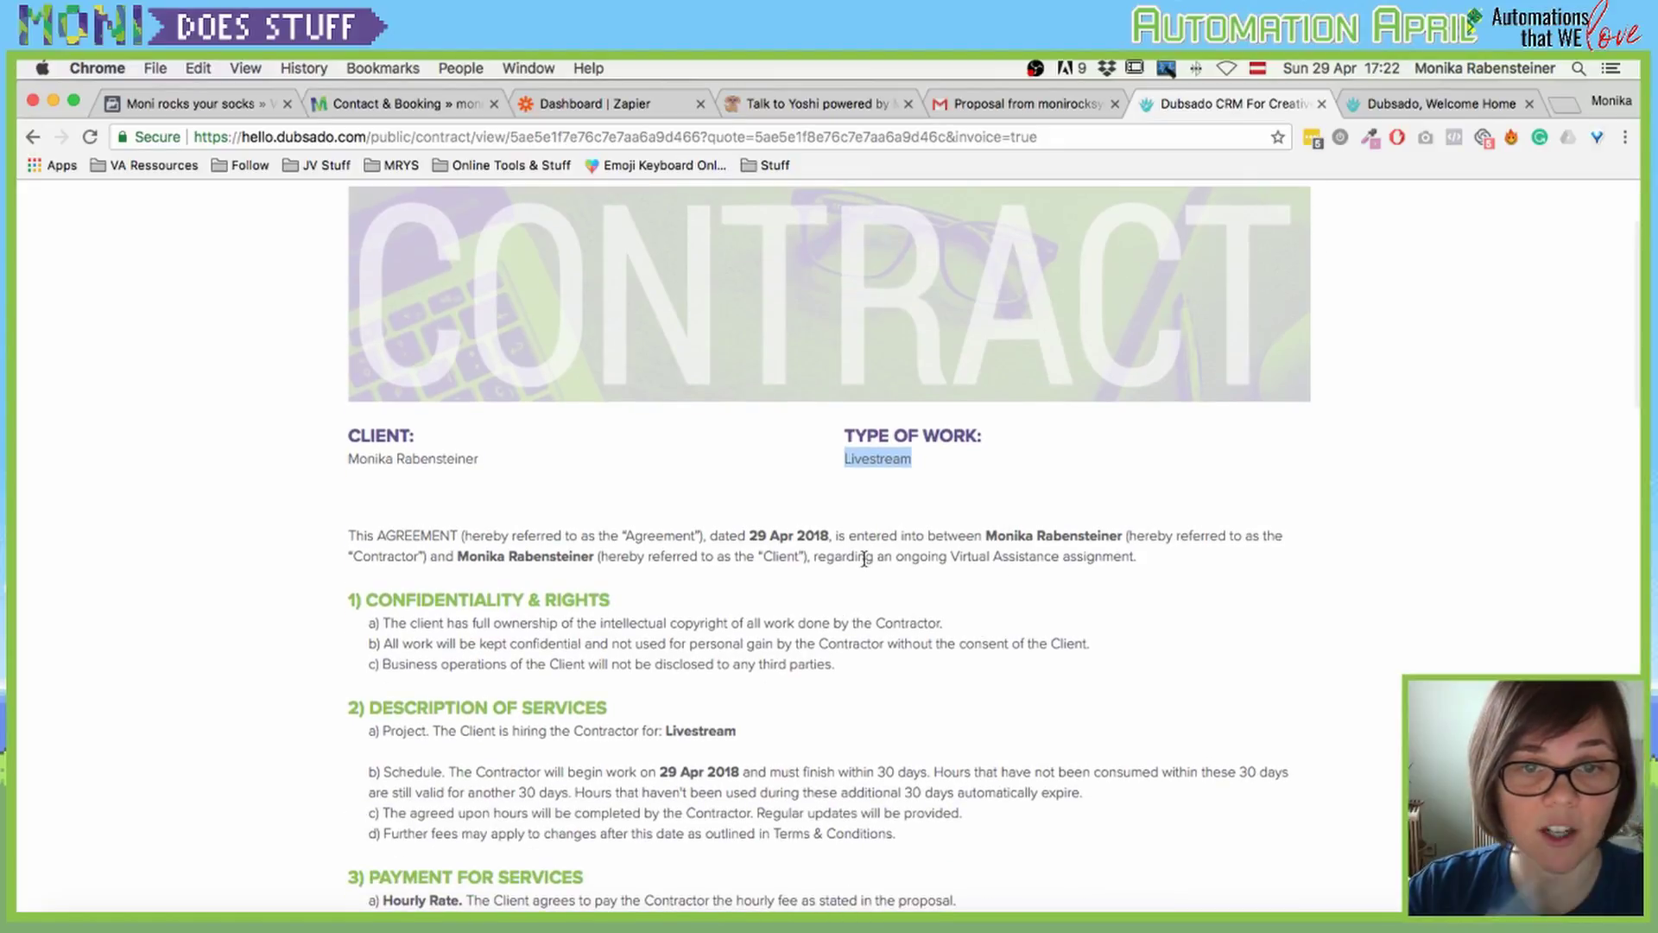
{"action": "scroll", "coordinate": [863, 553], "scroll_direction": "down", "scroll_amount": 1}
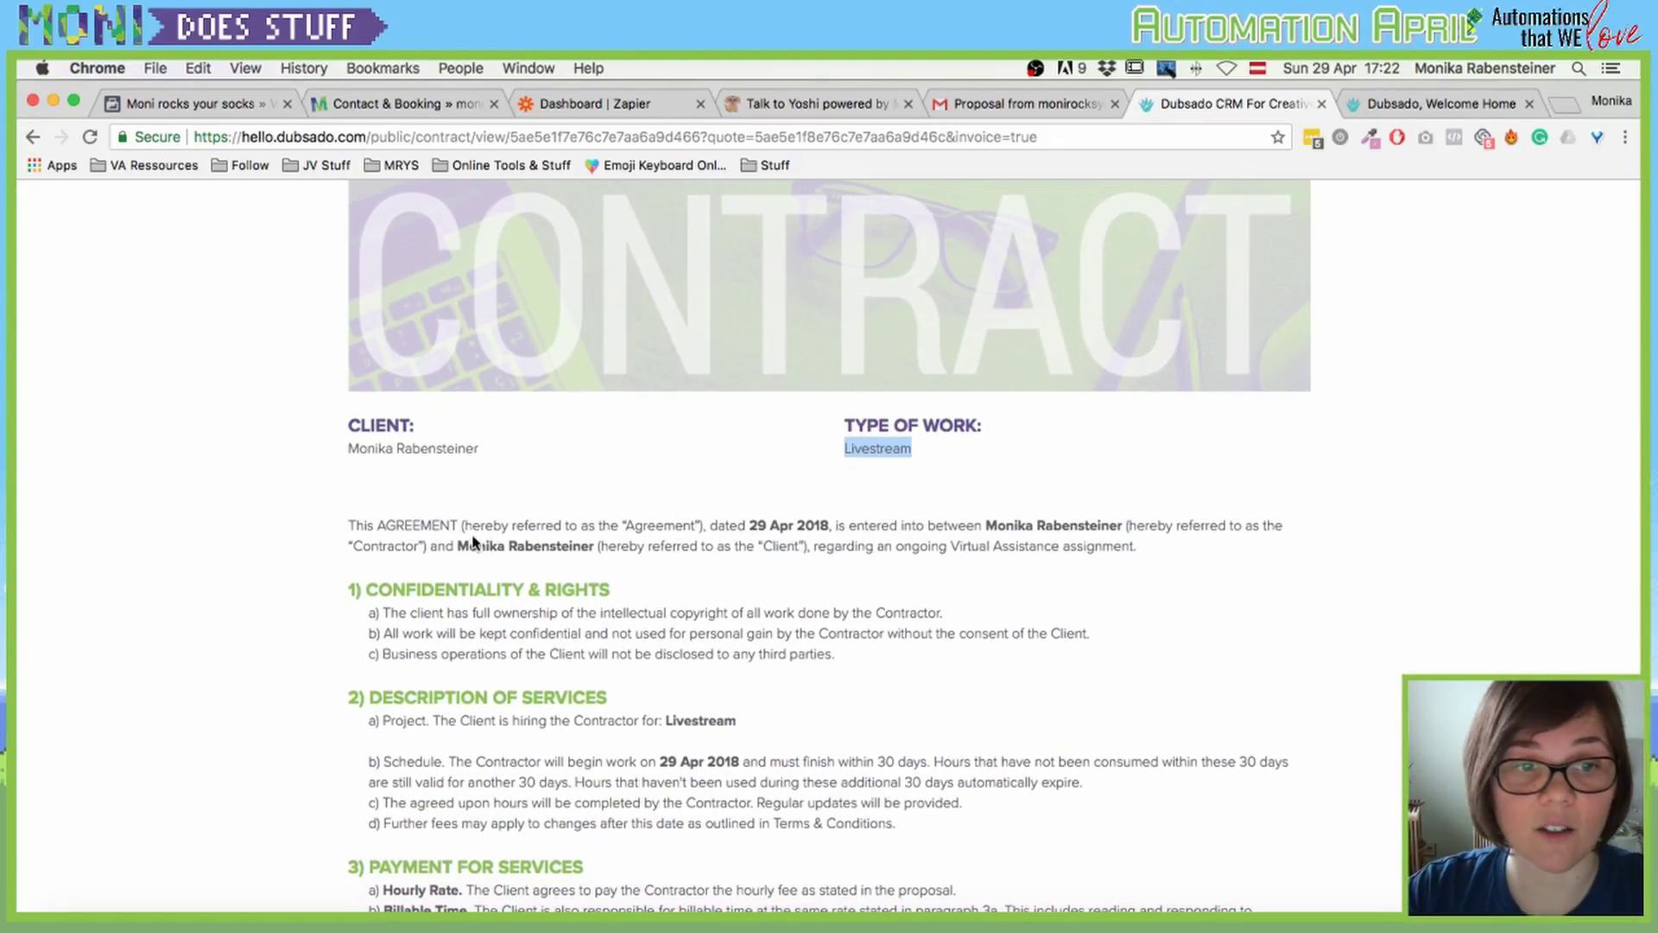
{"action": "scroll", "coordinate": [604, 540], "scroll_direction": "down", "scroll_amount": 1}
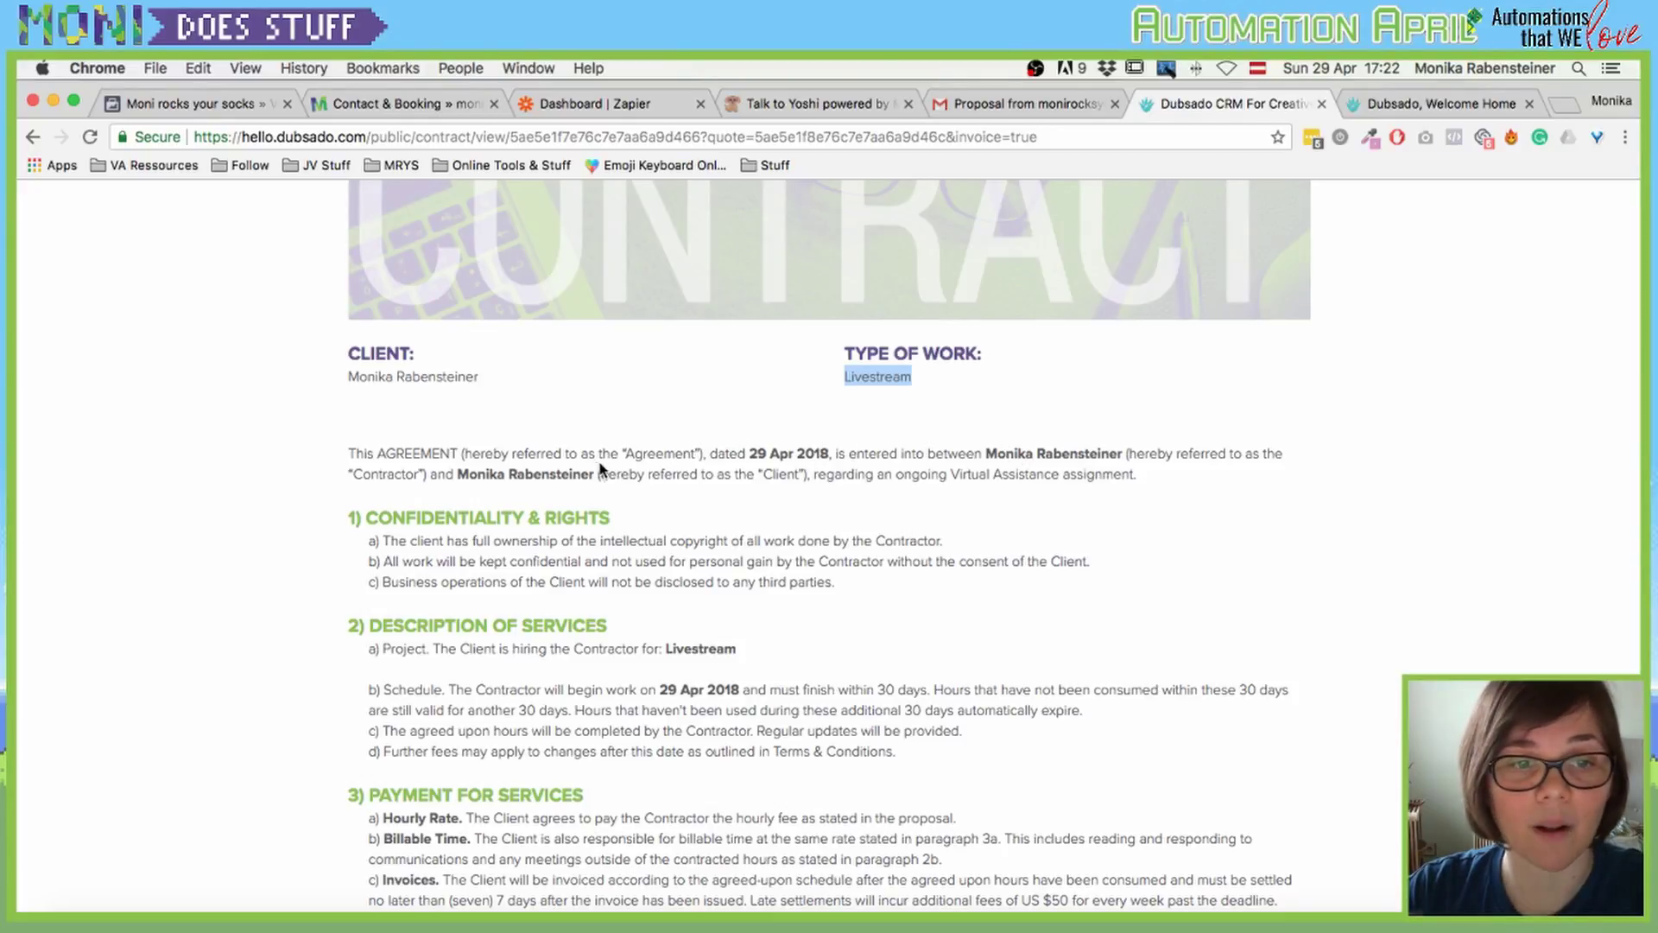
{"action": "scroll", "coordinate": [834, 467], "scroll_direction": "down", "scroll_amount": 15}
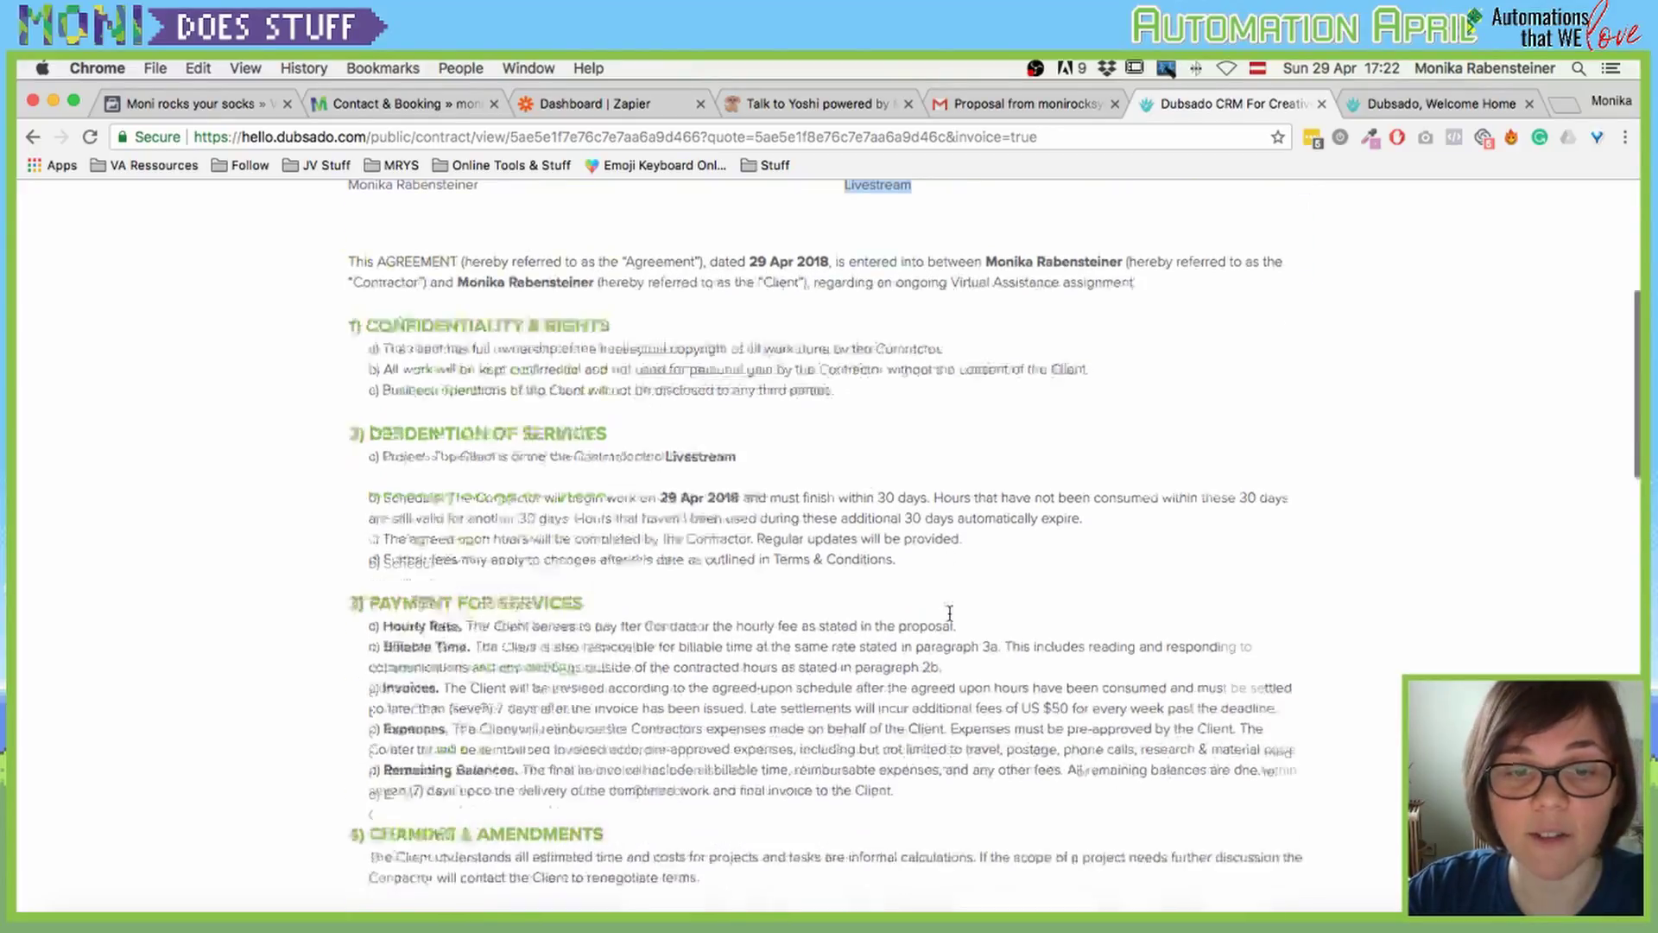
{"action": "scroll", "coordinate": [949, 613], "scroll_direction": "down", "scroll_amount": 10}
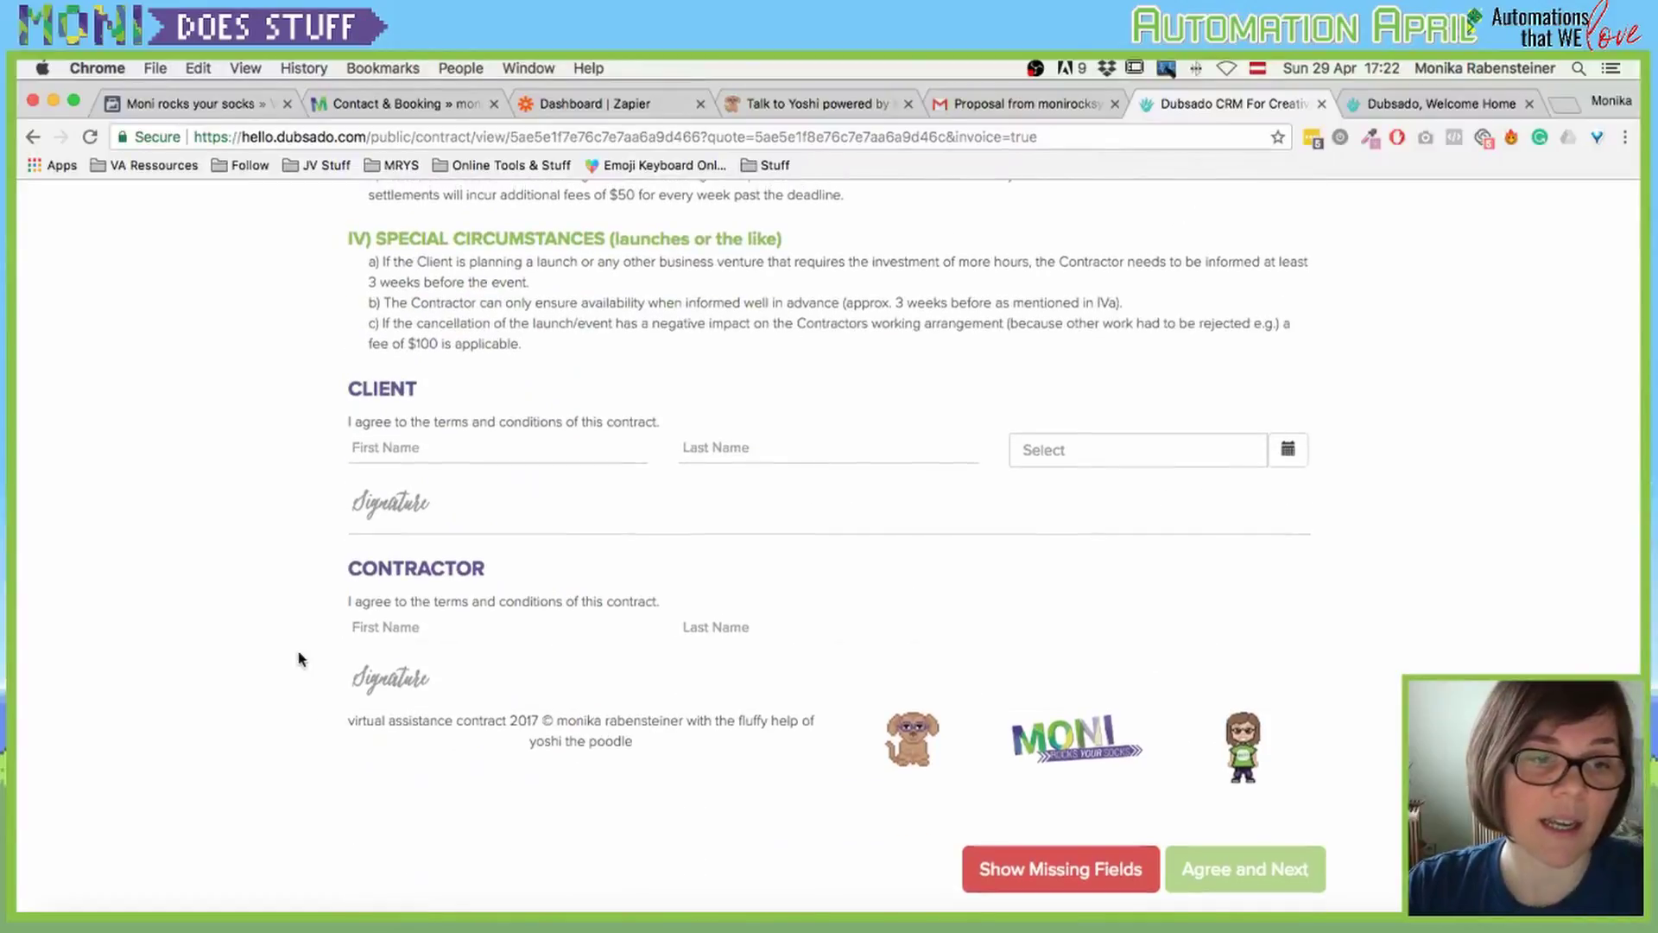
Step: Enter the client's first and last name in the contract's signer fields
{"action": "left_click", "coordinate": [422, 441]}
{"action": "left_click", "coordinate": [828, 448]}
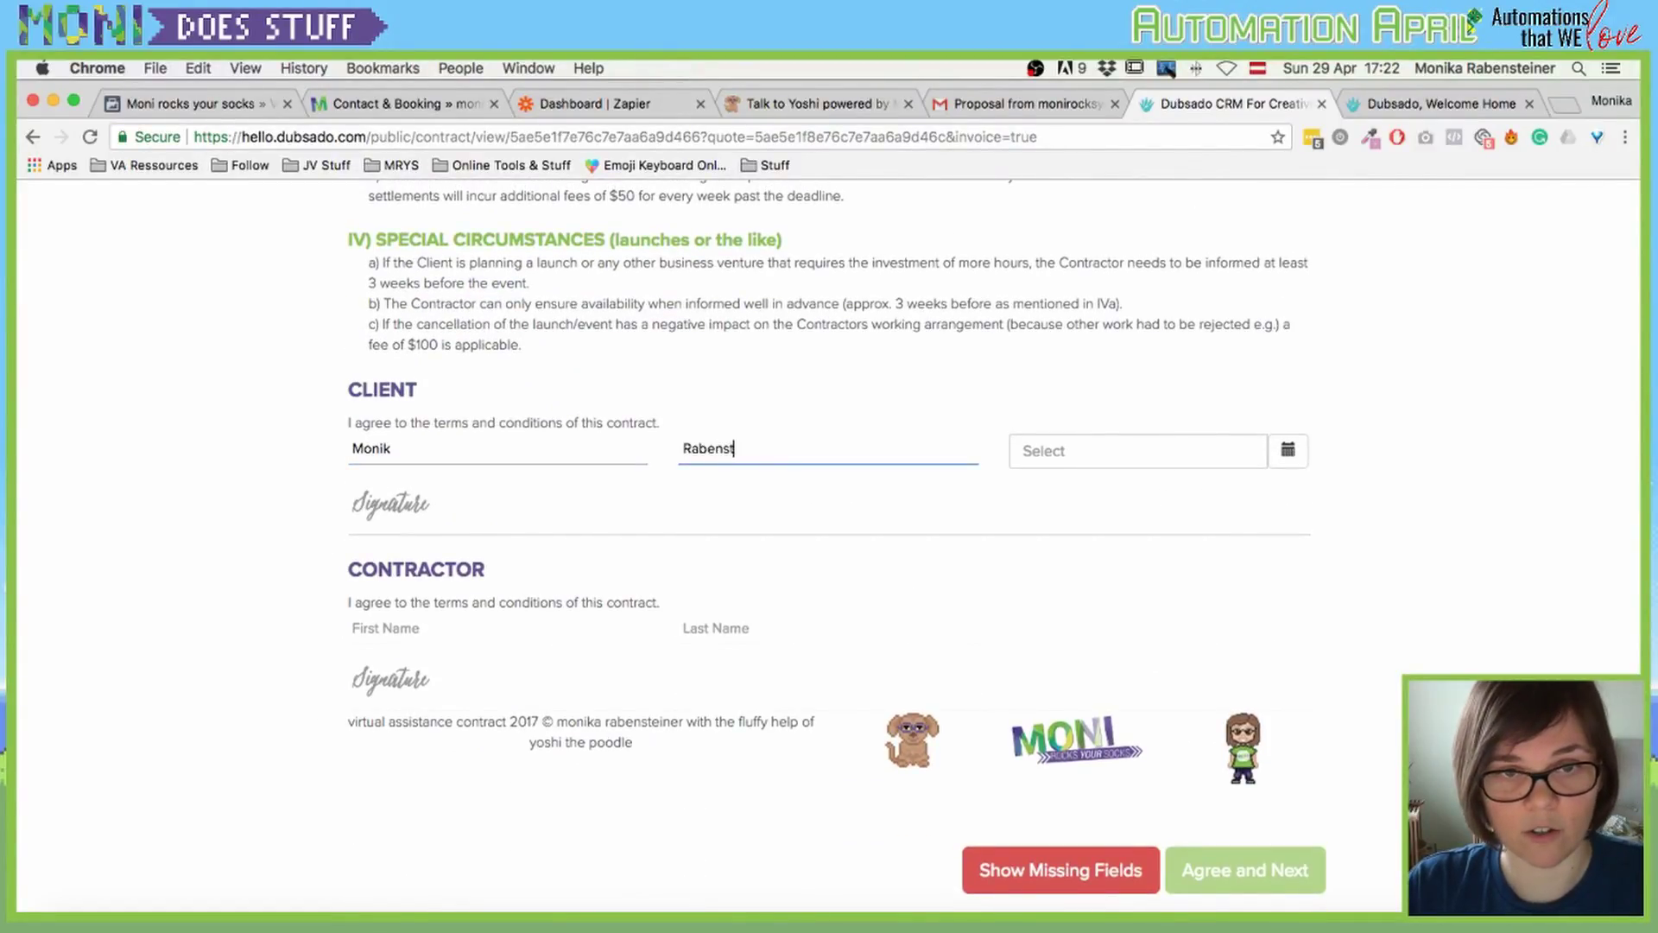
Step: Set the contract signing date to 29 April 2018 from the calendar
{"action": "key", "text": "Tab"}
{"action": "type", "text": "M"}
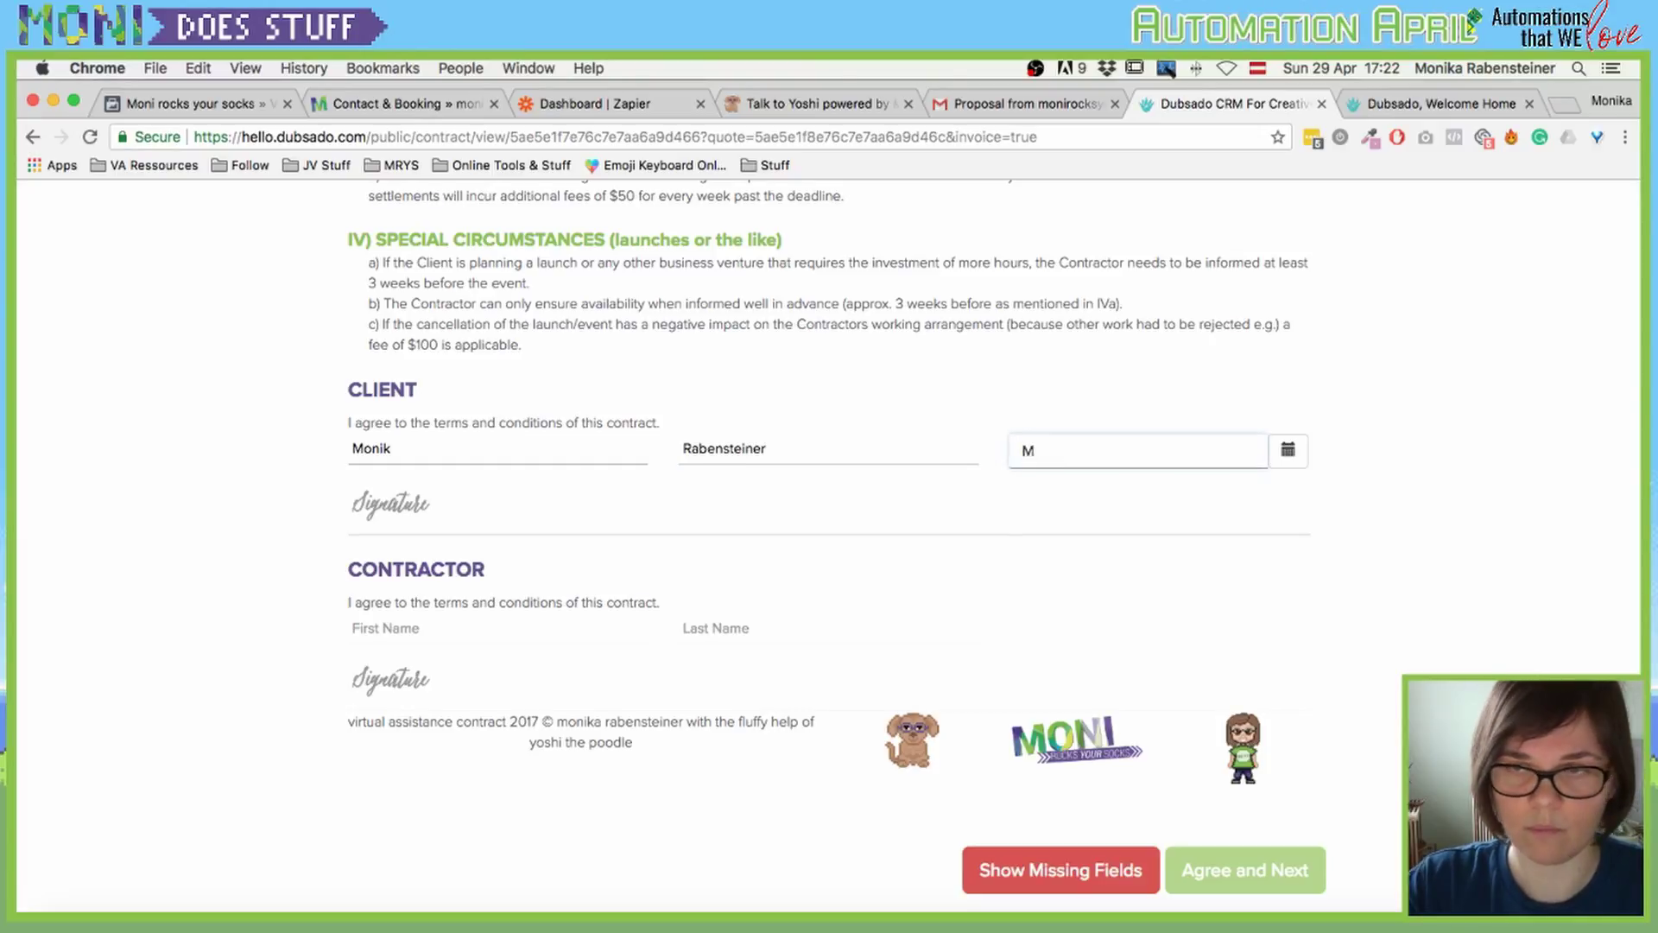
{"action": "key", "text": "BackSpace"}
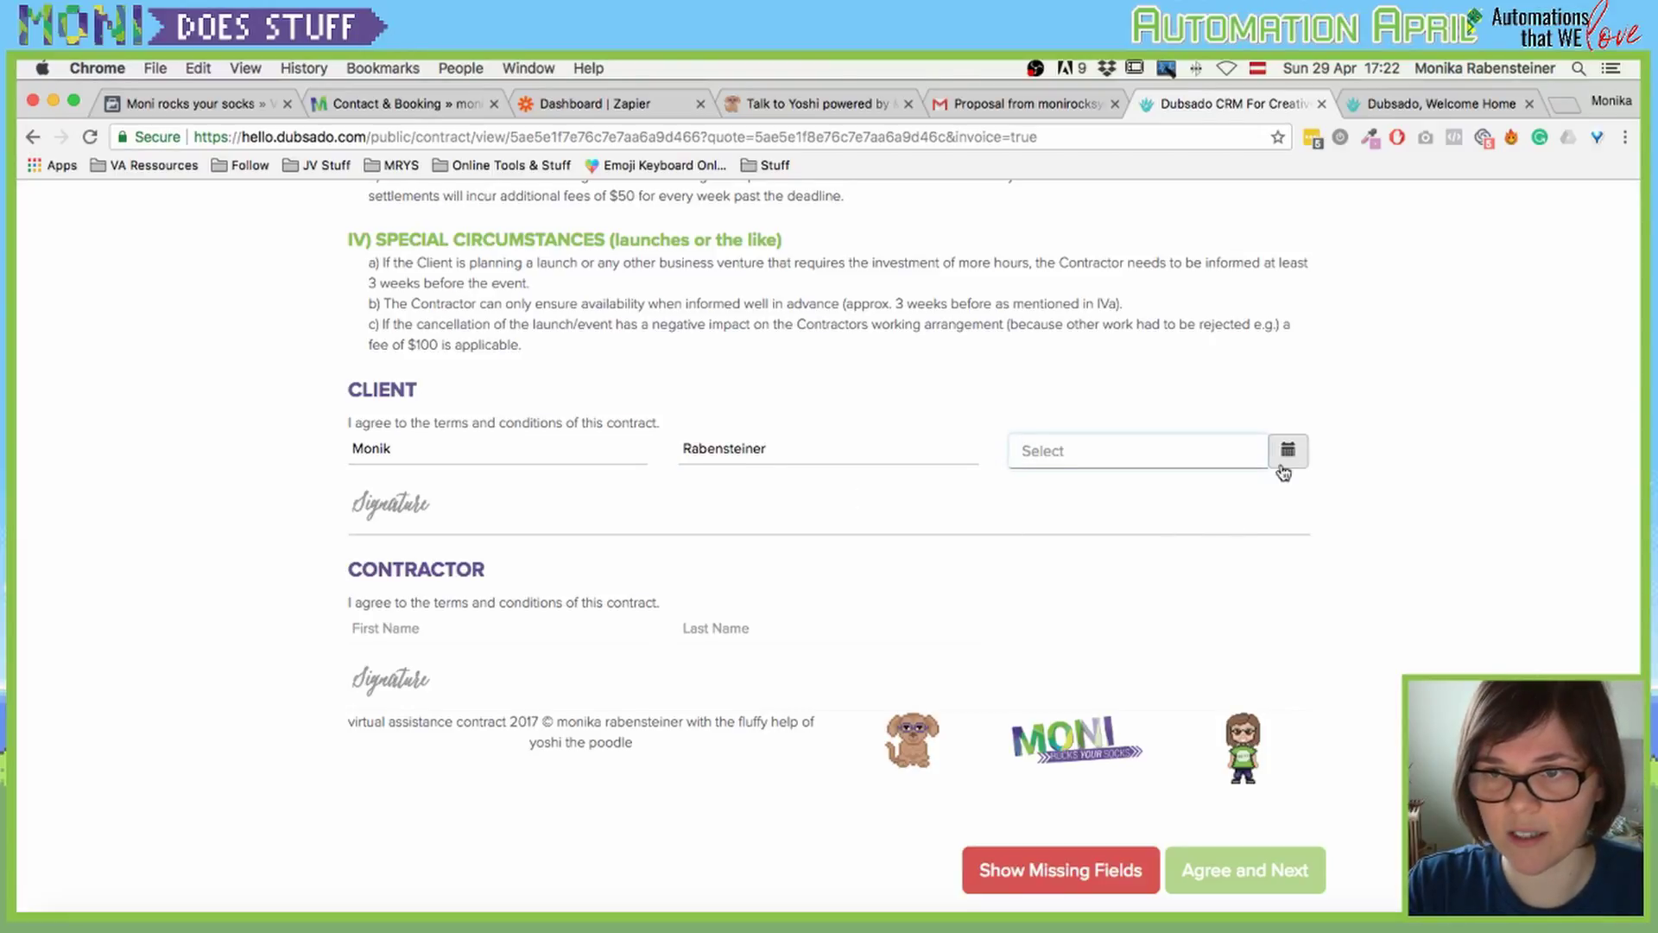
{"action": "left_click", "coordinate": [1287, 451]}
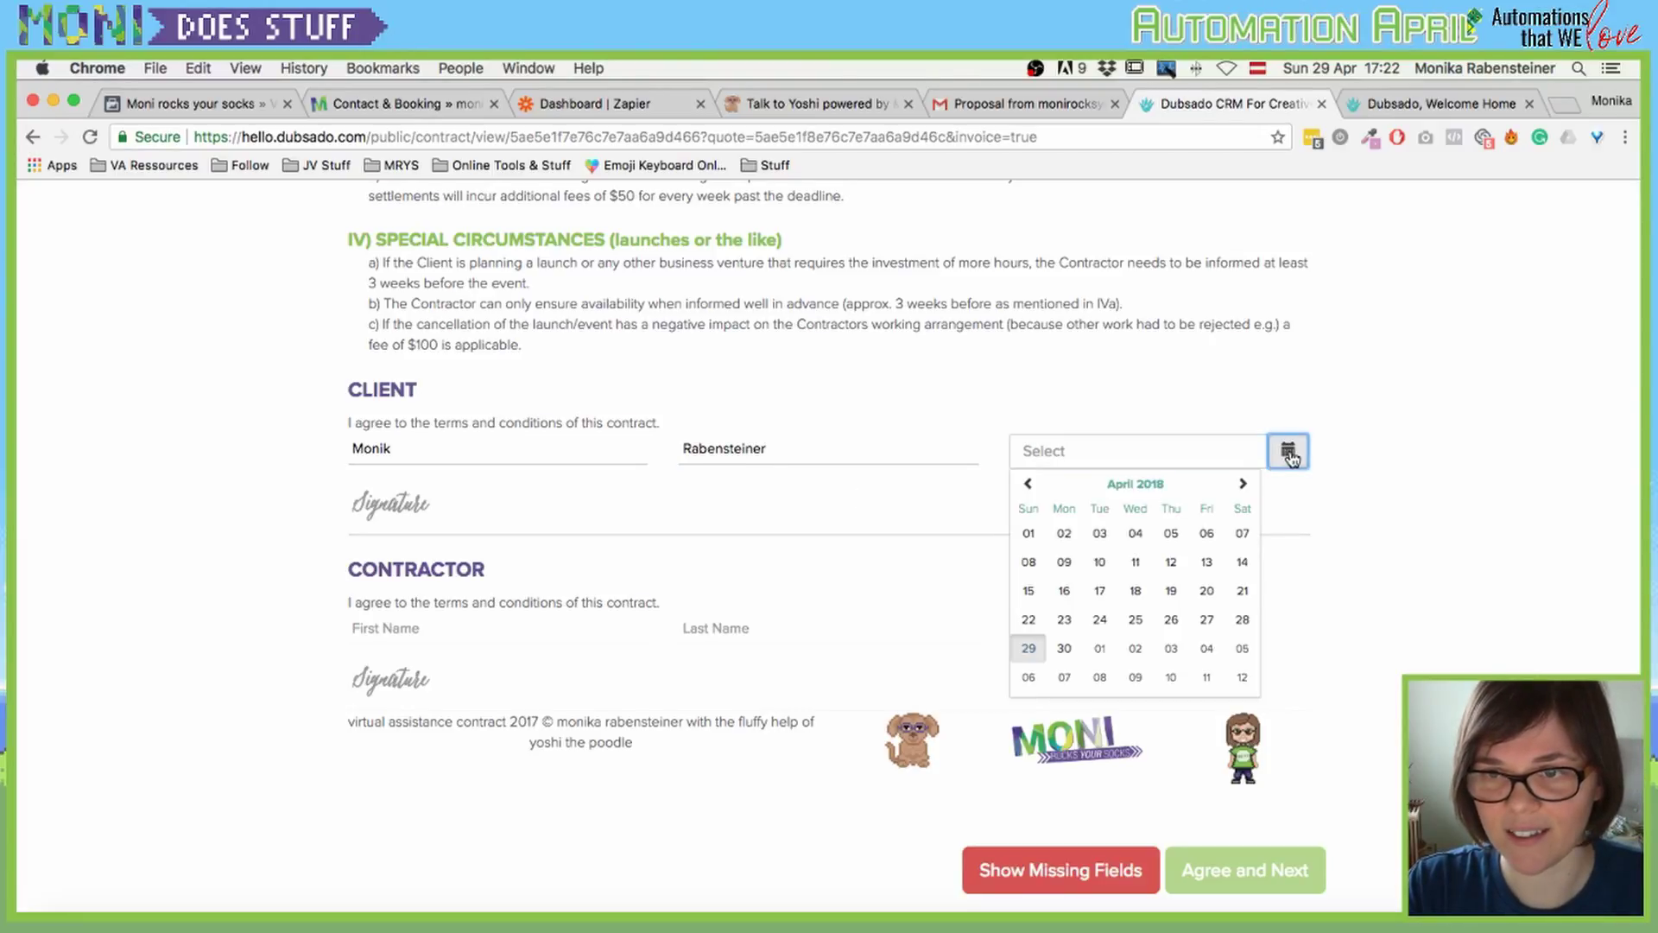
{"action": "left_click", "coordinate": [1027, 648]}
Step: Type the client's full name as the signature and agree to the contract
{"action": "left_click", "coordinate": [636, 517]}
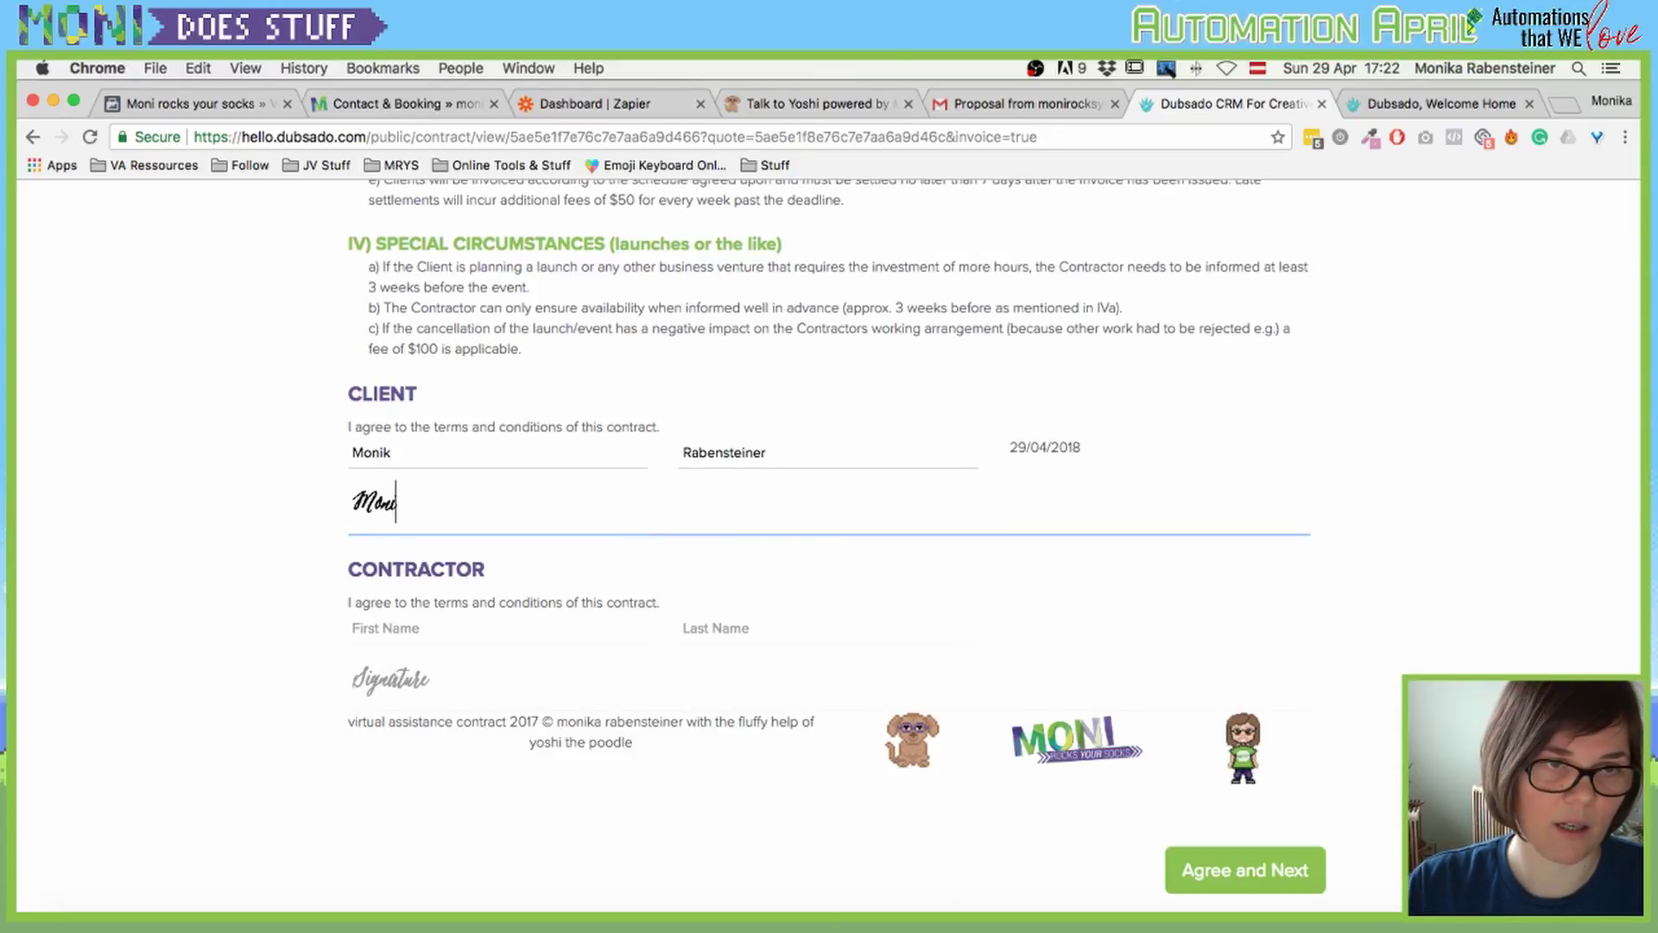
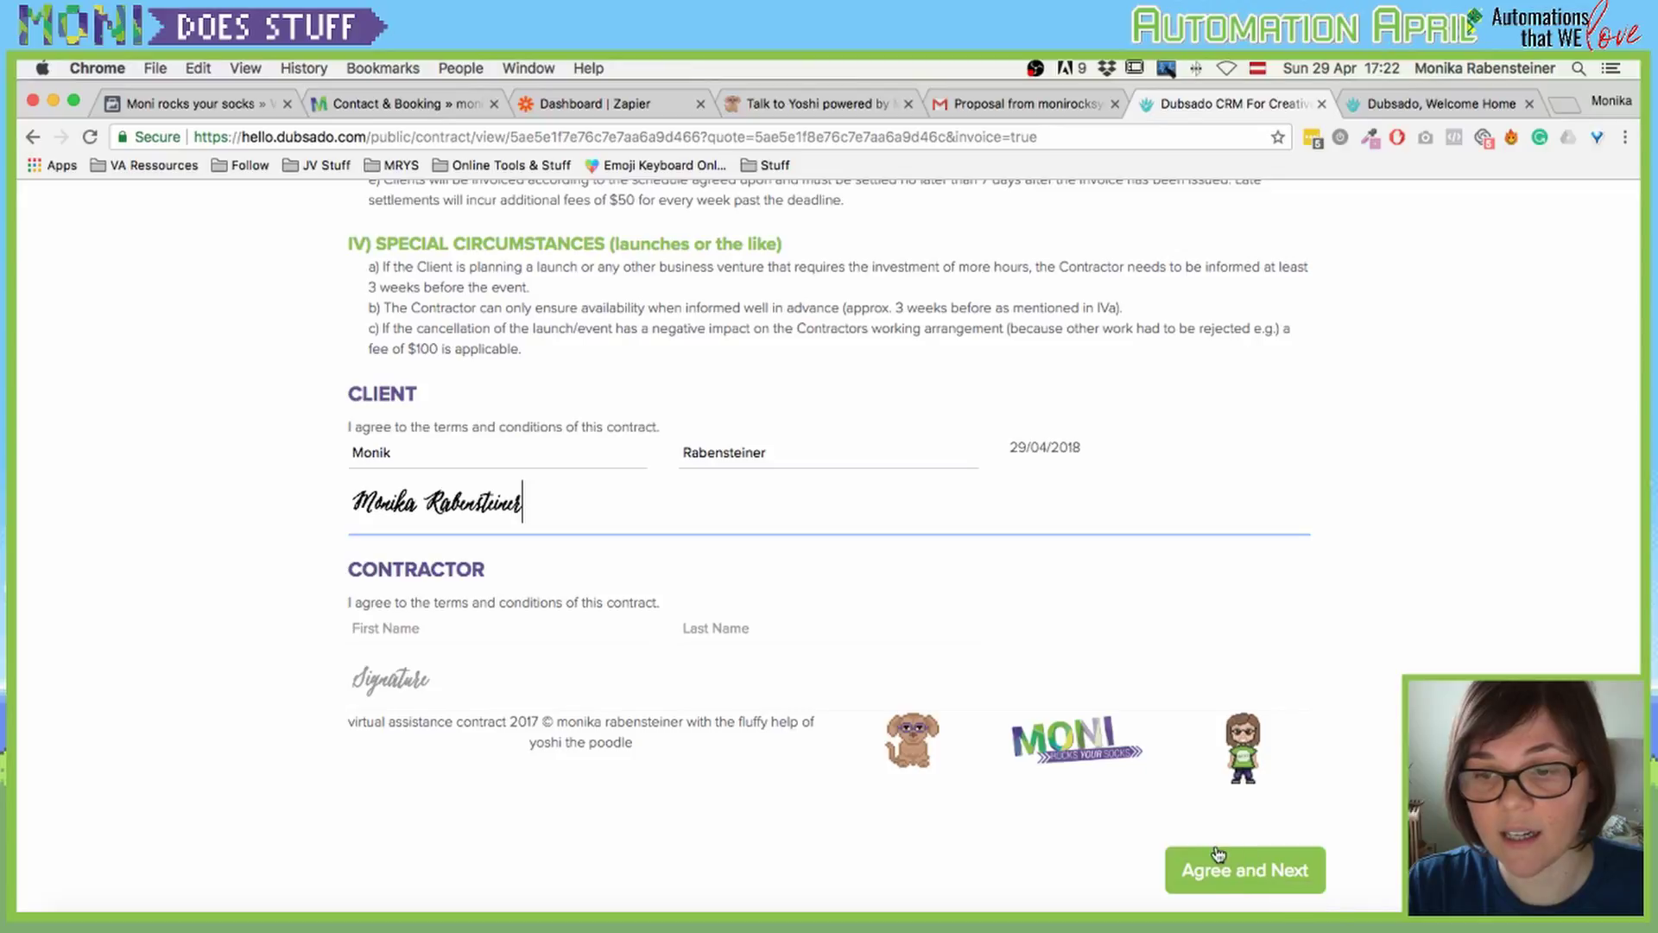
{"action": "left_click", "coordinate": [1215, 873]}
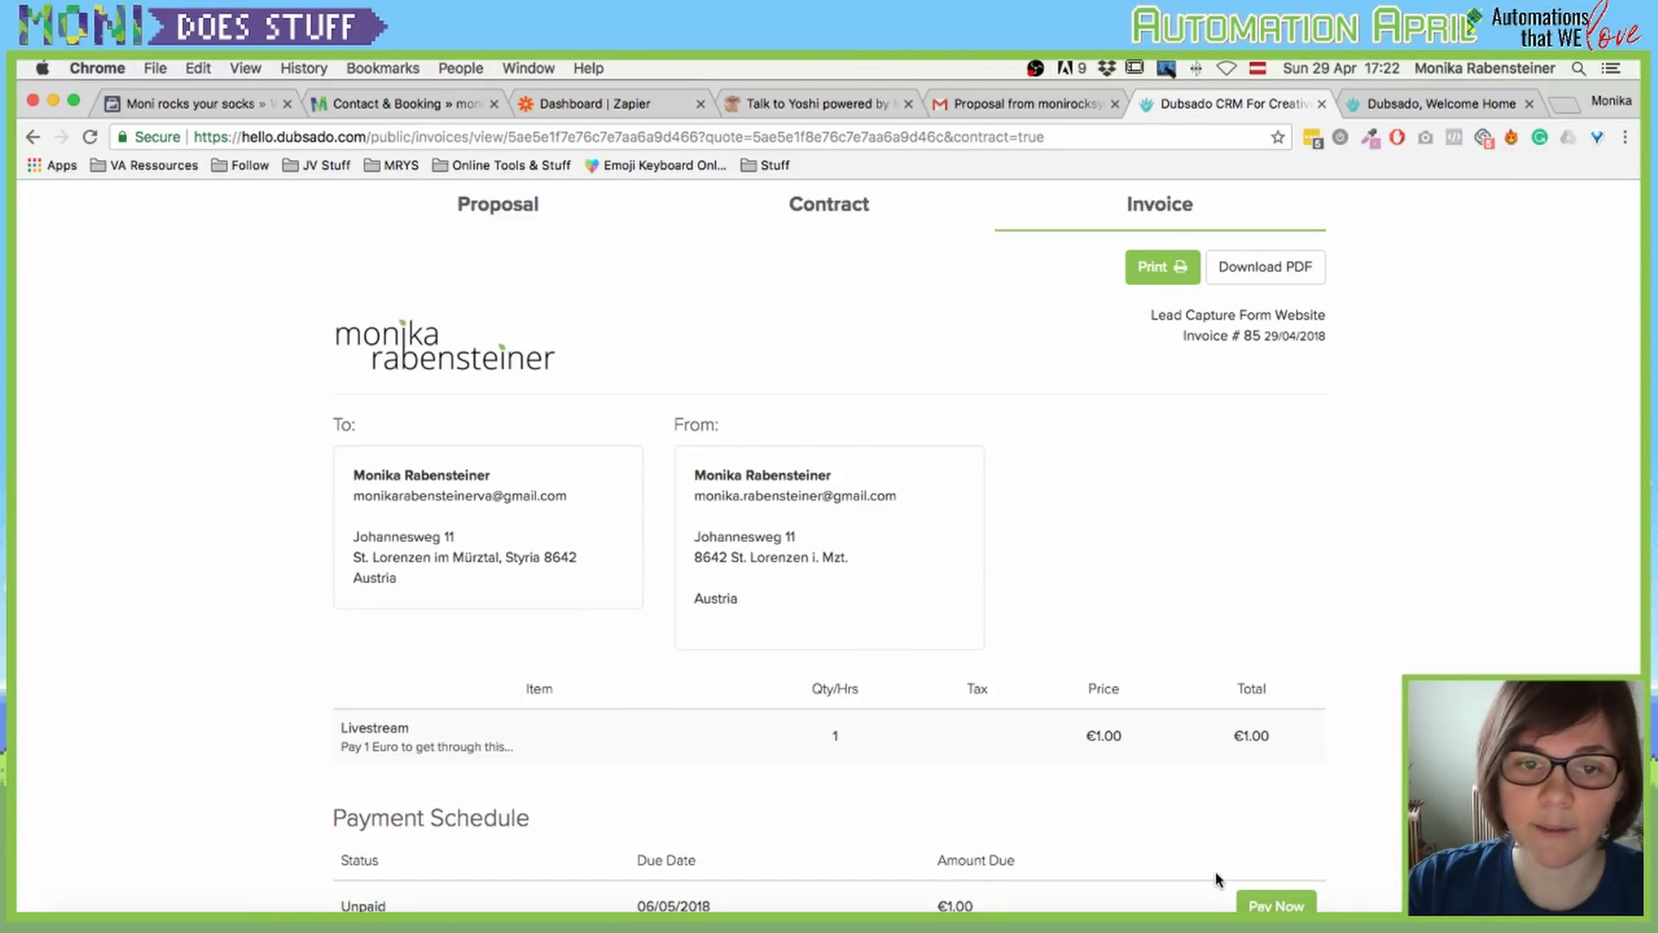
Step: Start paying the €1.00 Livestream invoice by card with no tip
{"action": "scroll", "coordinate": [1036, 482], "scroll_direction": "down", "scroll_amount": 3}
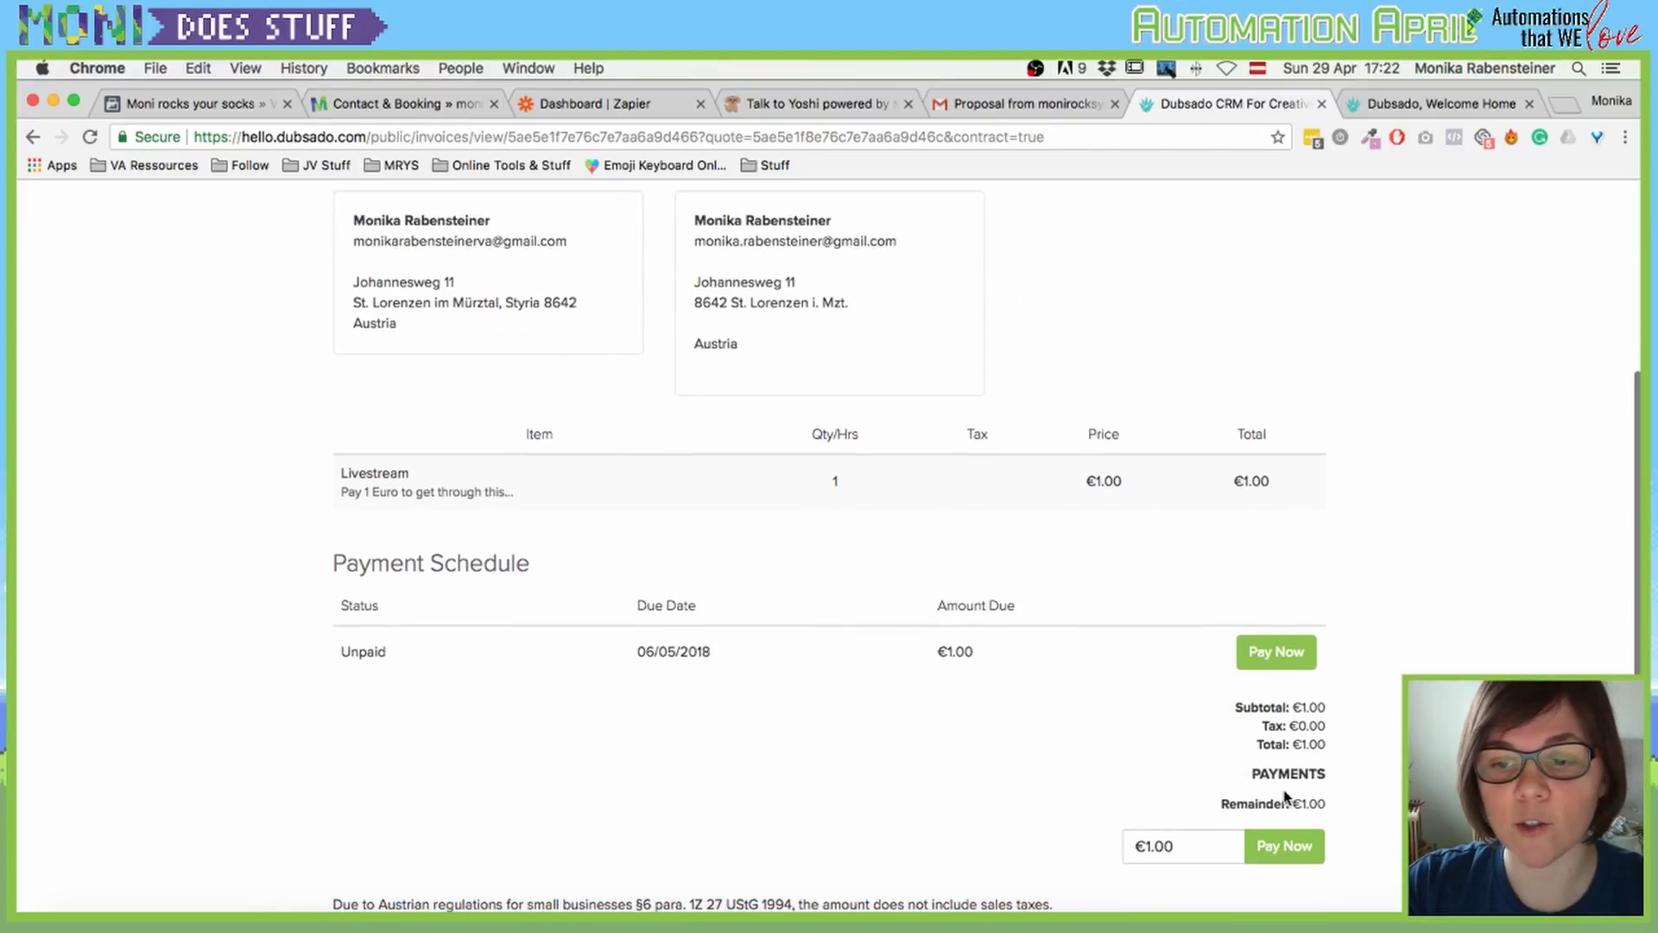
{"action": "left_click", "coordinate": [1275, 652]}
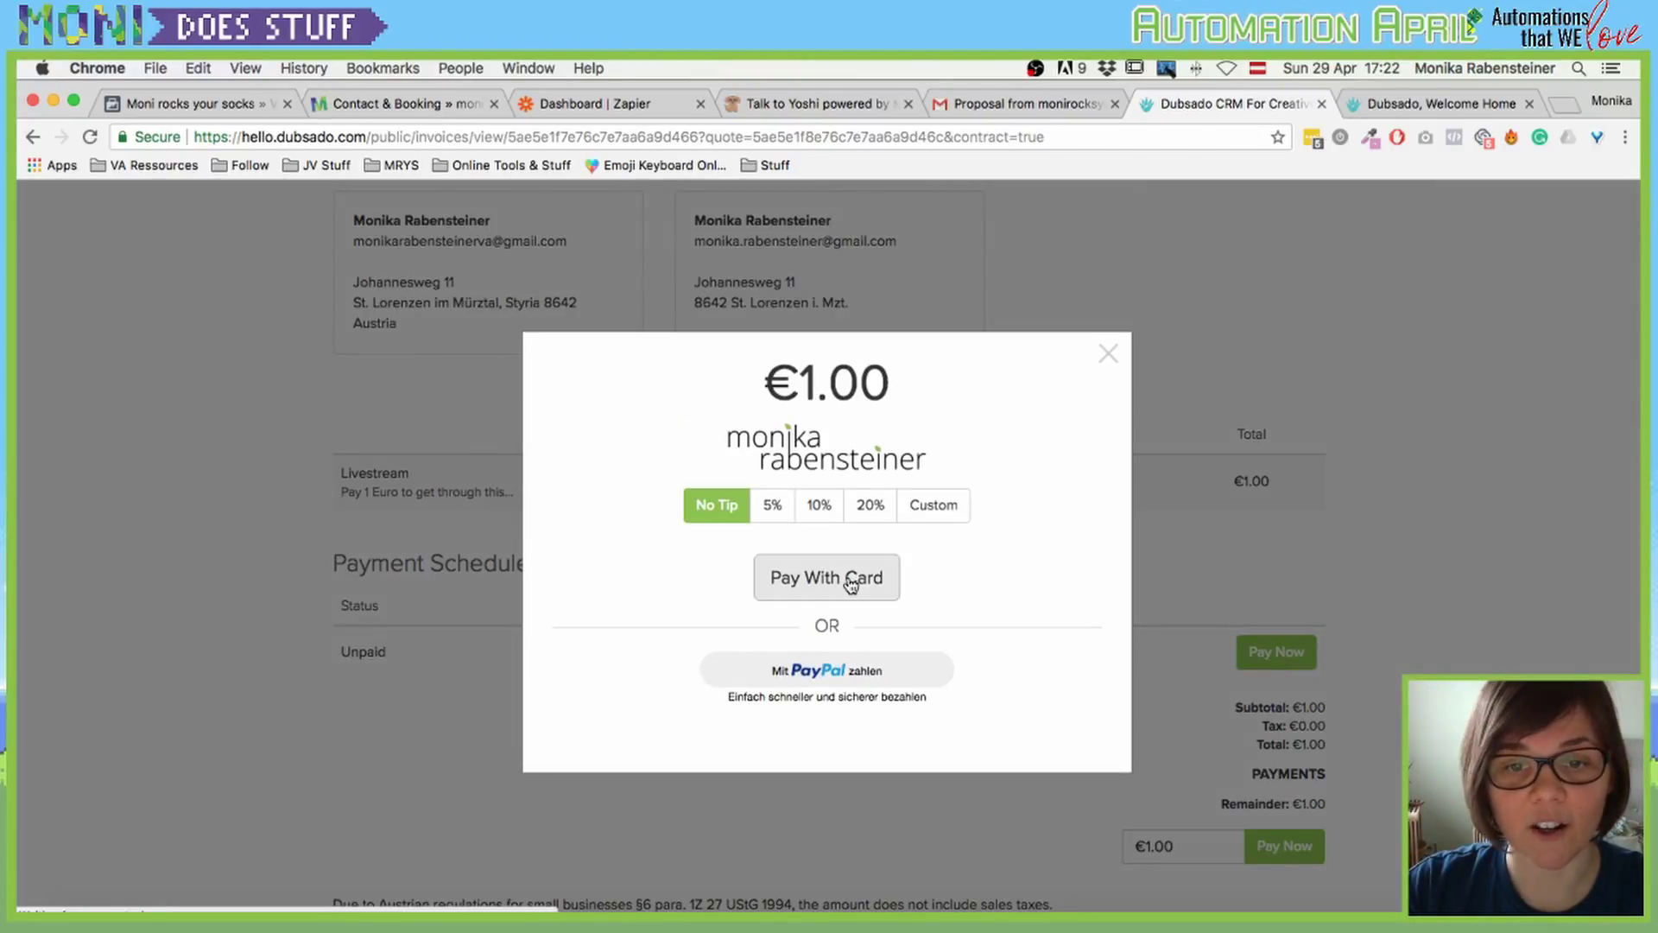
{"action": "left_click", "coordinate": [853, 579]}
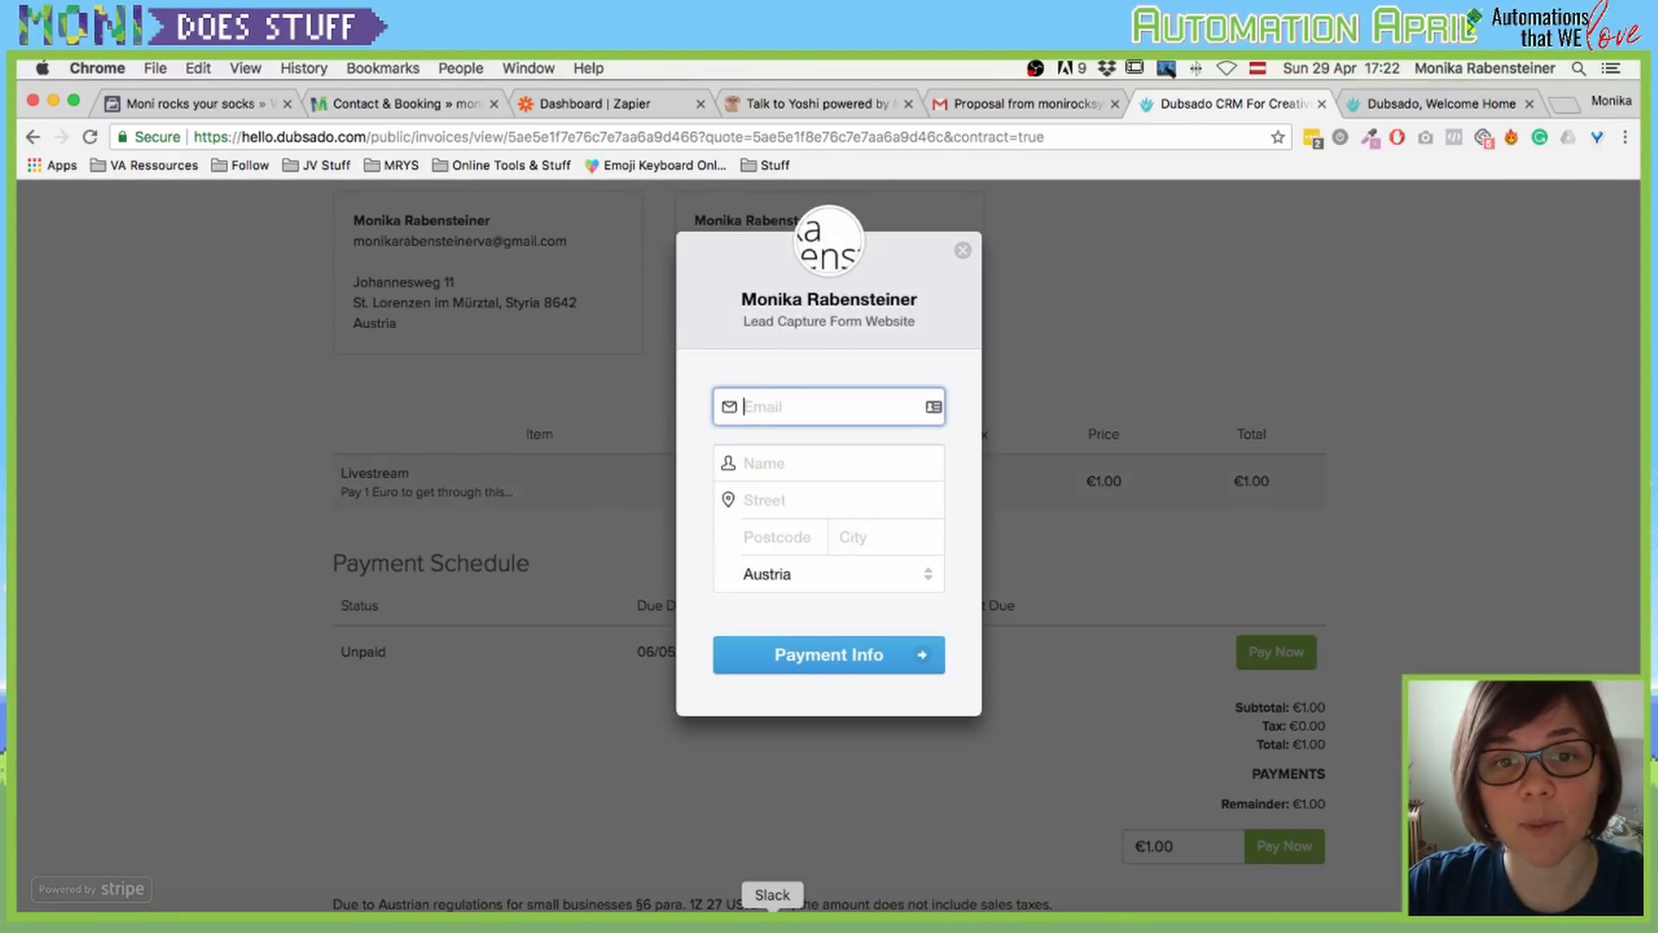
Step: Complete the card checkout and dismiss the payment confirmation on invoice #85
{"action": "left_click", "coordinate": [773, 918]}
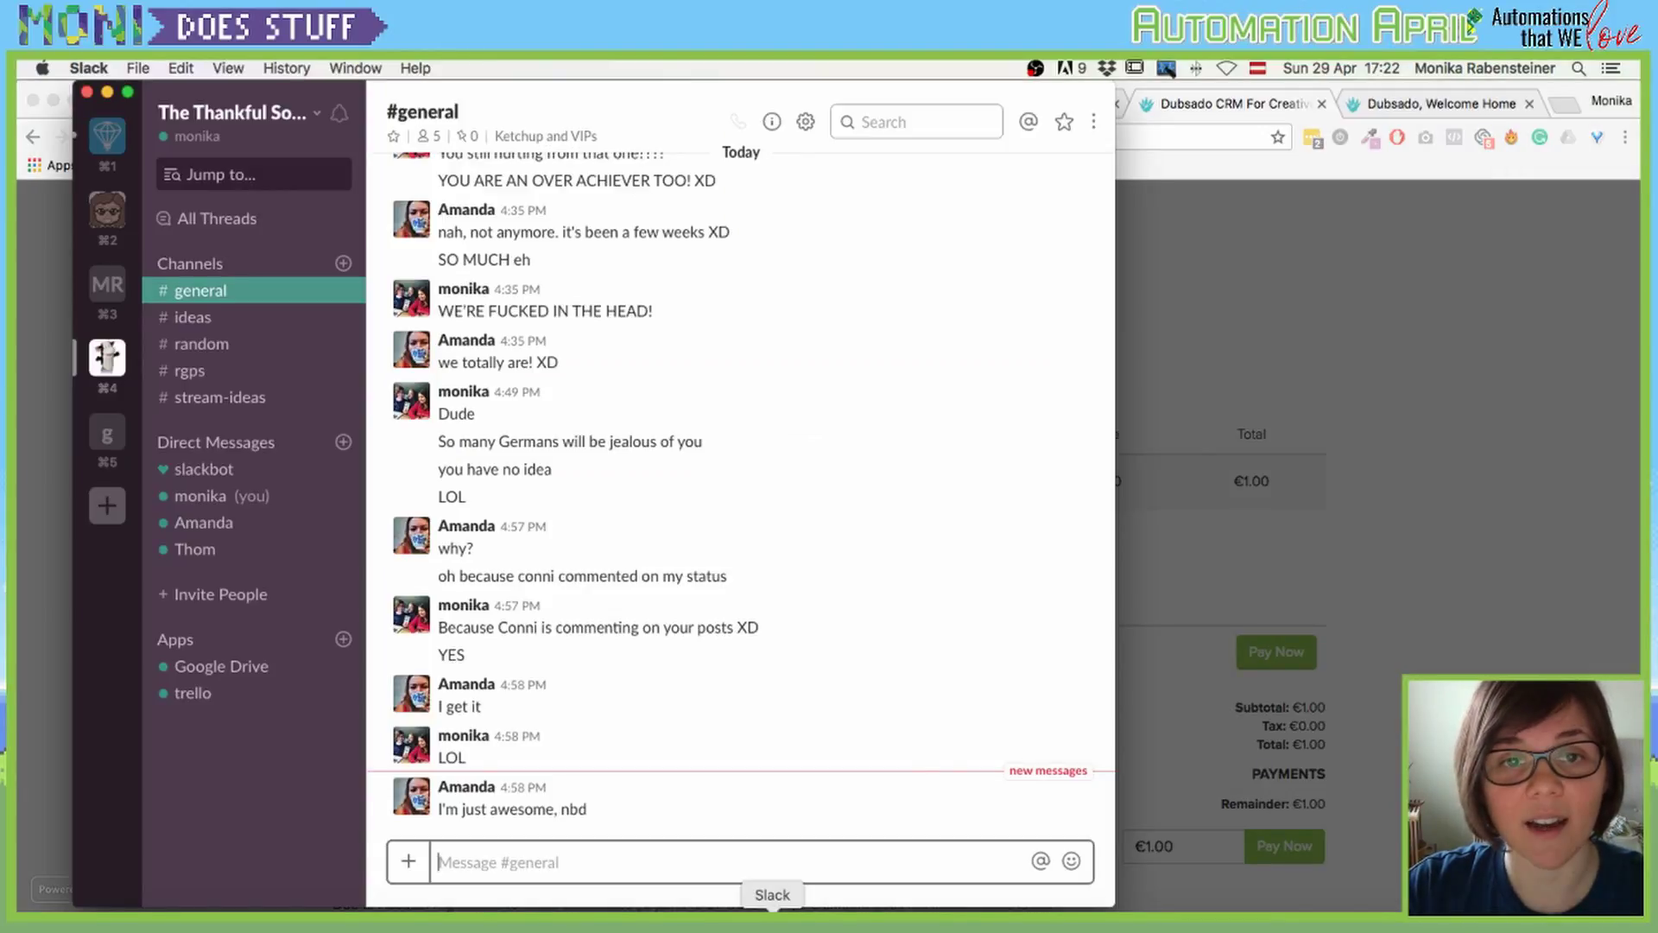
{"action": "key", "text": "super+h"}
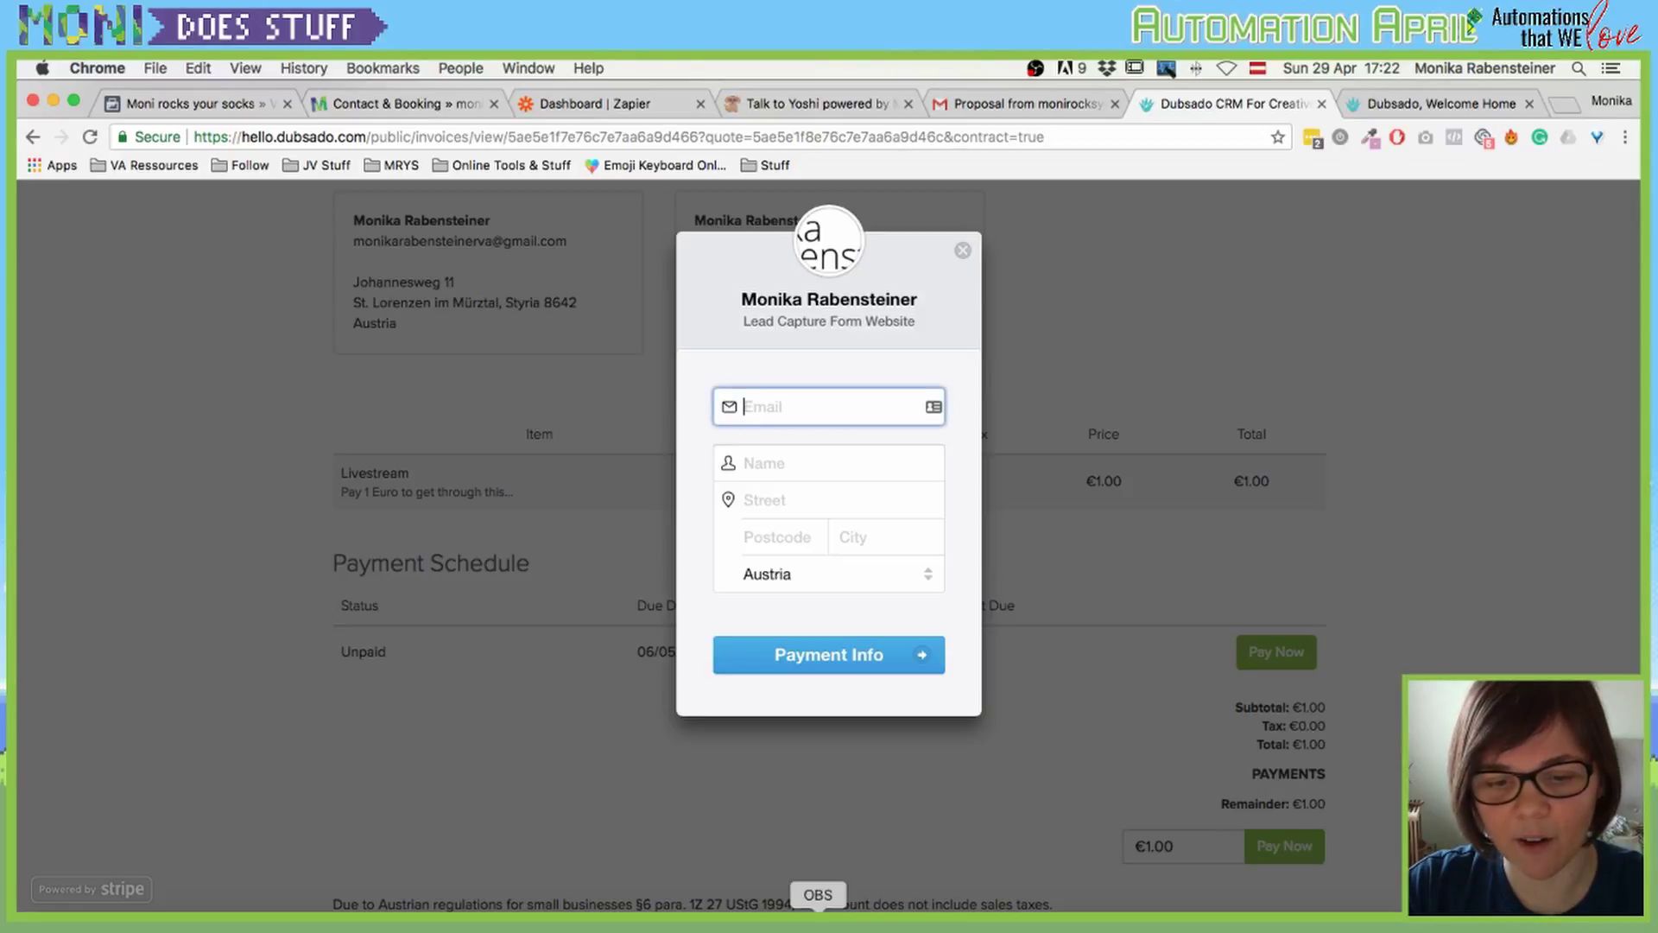
{"action": "left_click", "coordinate": [821, 918]}
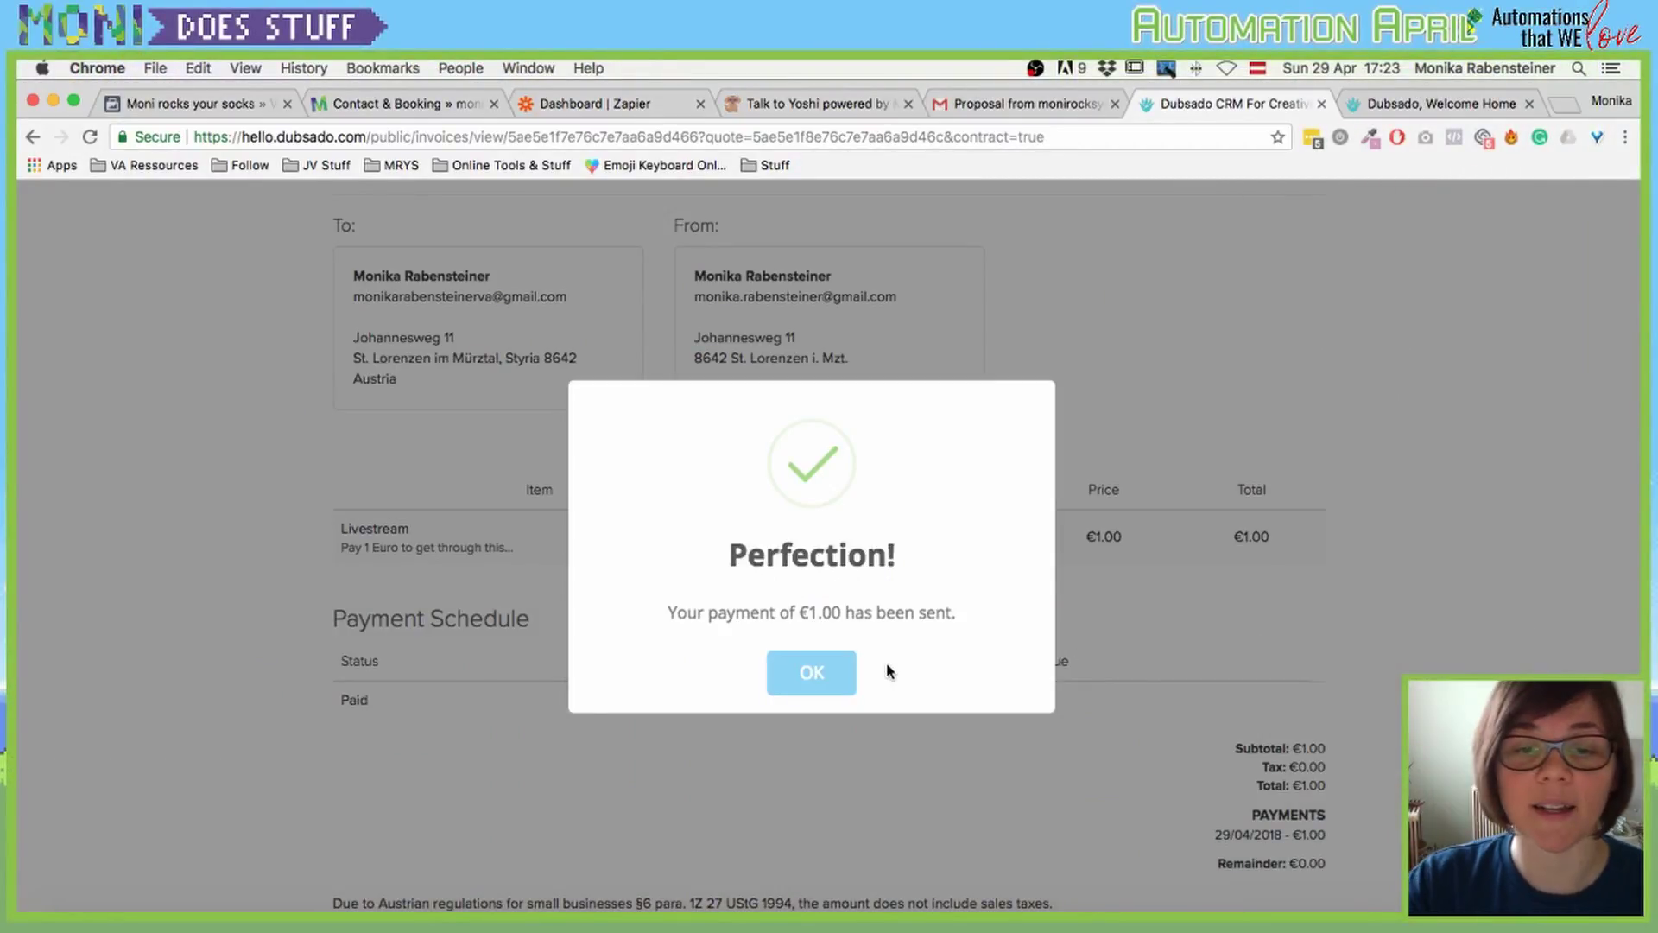
{"action": "left_click", "coordinate": [810, 672]}
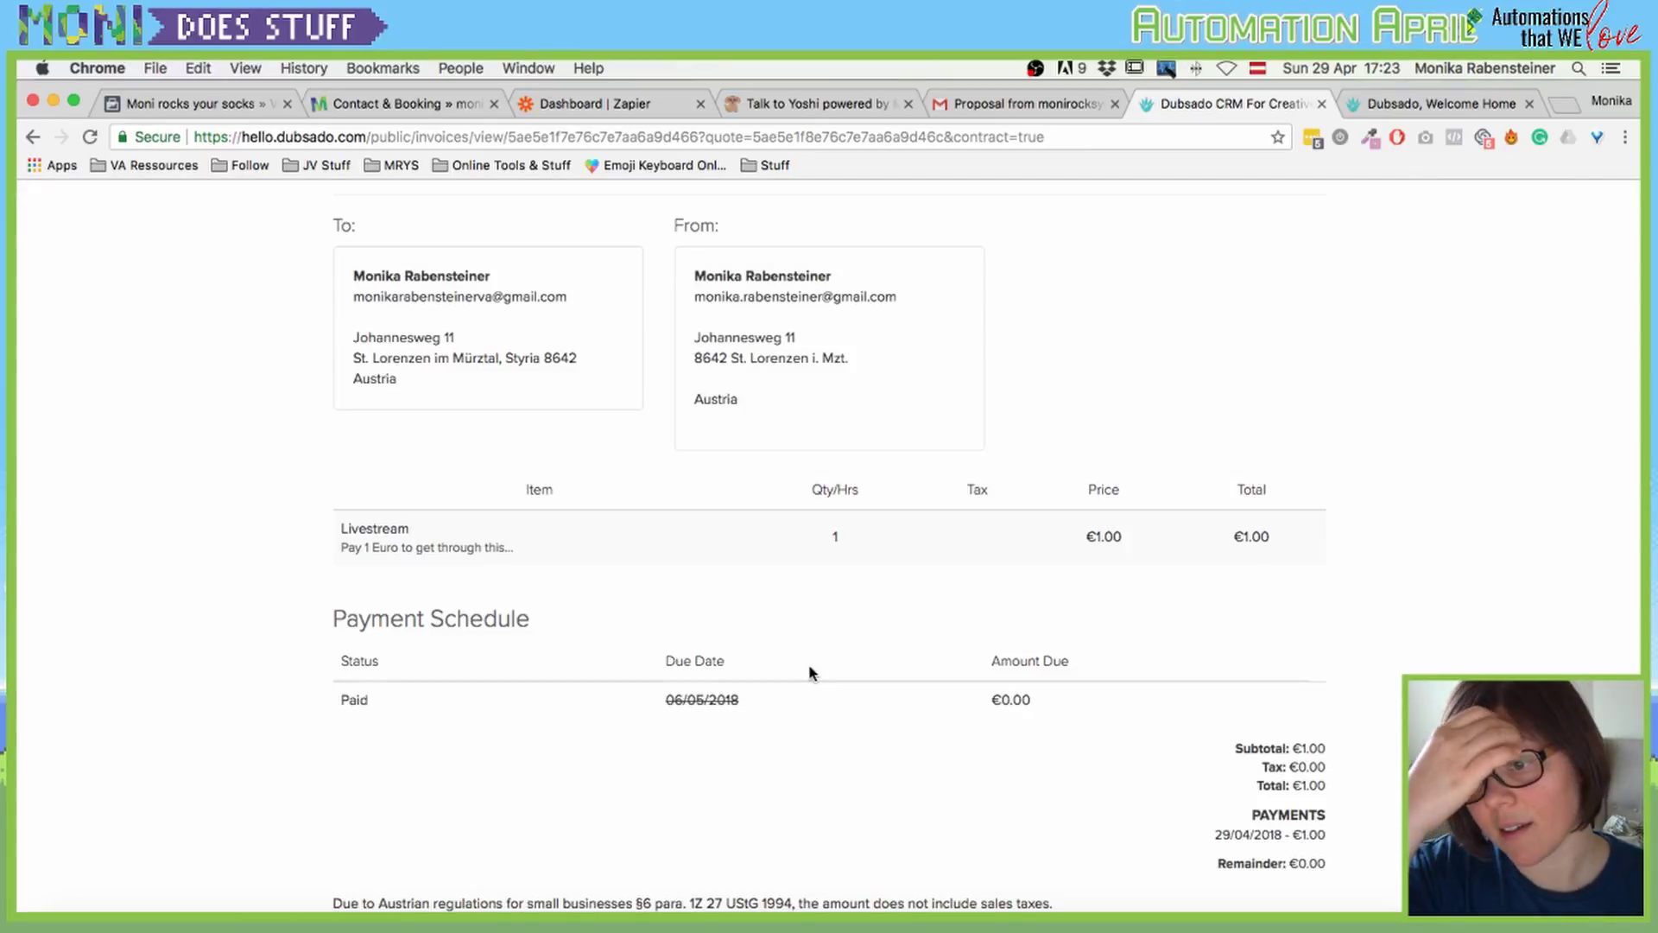
{"action": "scroll", "coordinate": [810, 673], "scroll_direction": "up", "scroll_amount": 5}
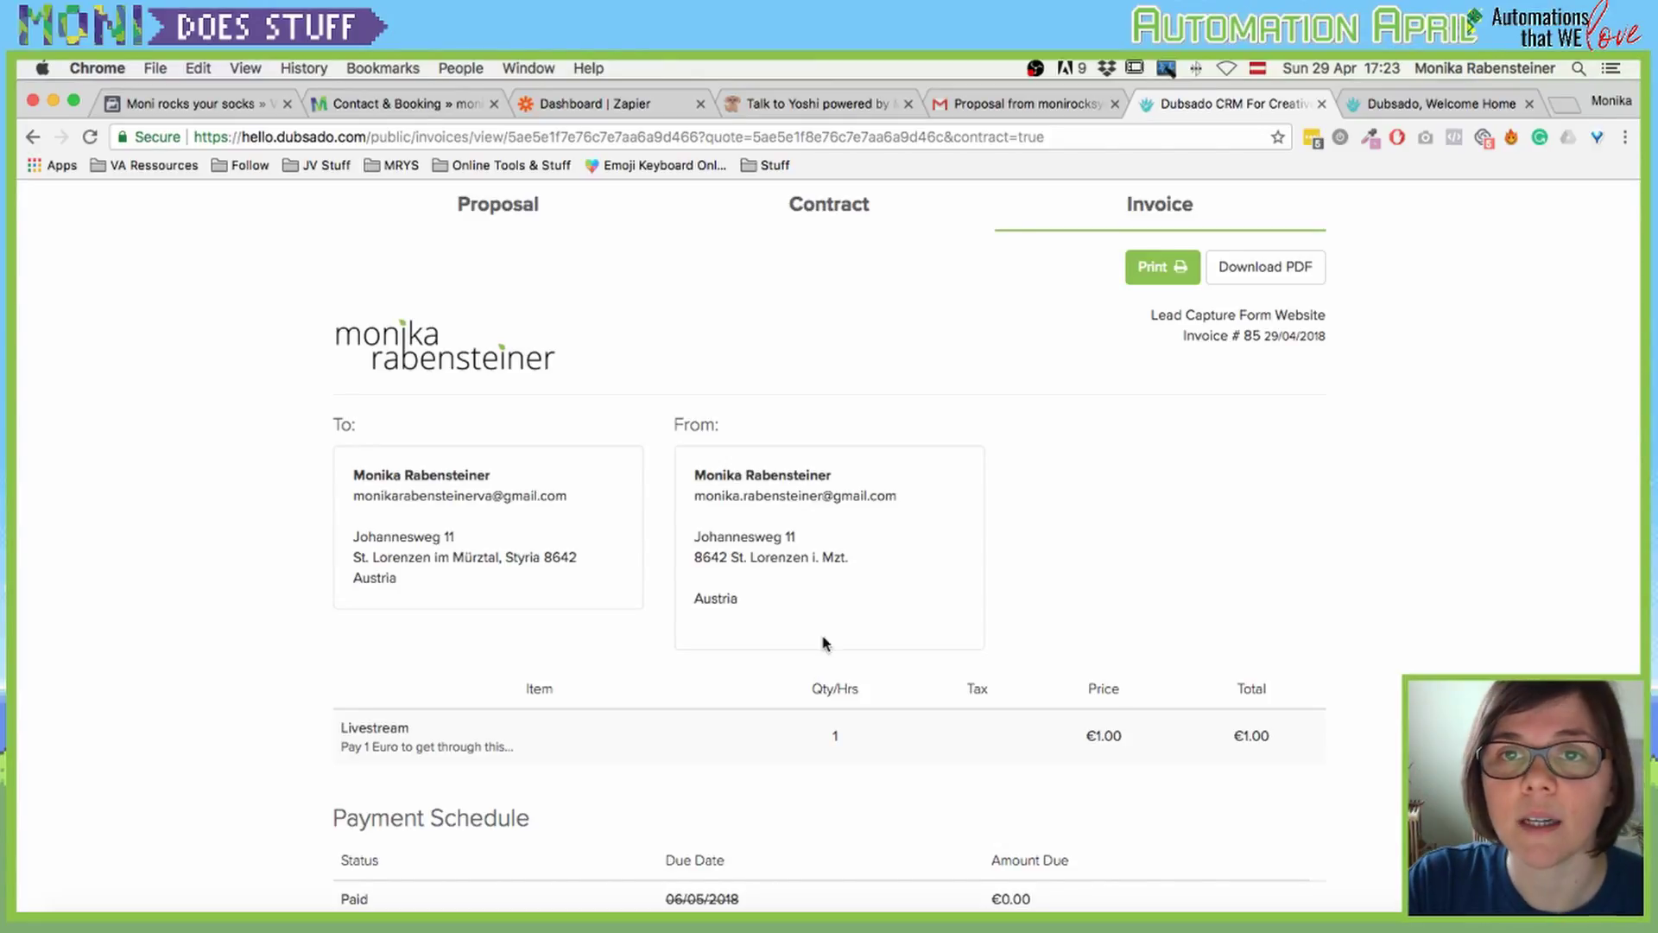
Step: Switch to Gmail and read the new Contract Completed email from the inbox
{"action": "left_click", "coordinate": [987, 106]}
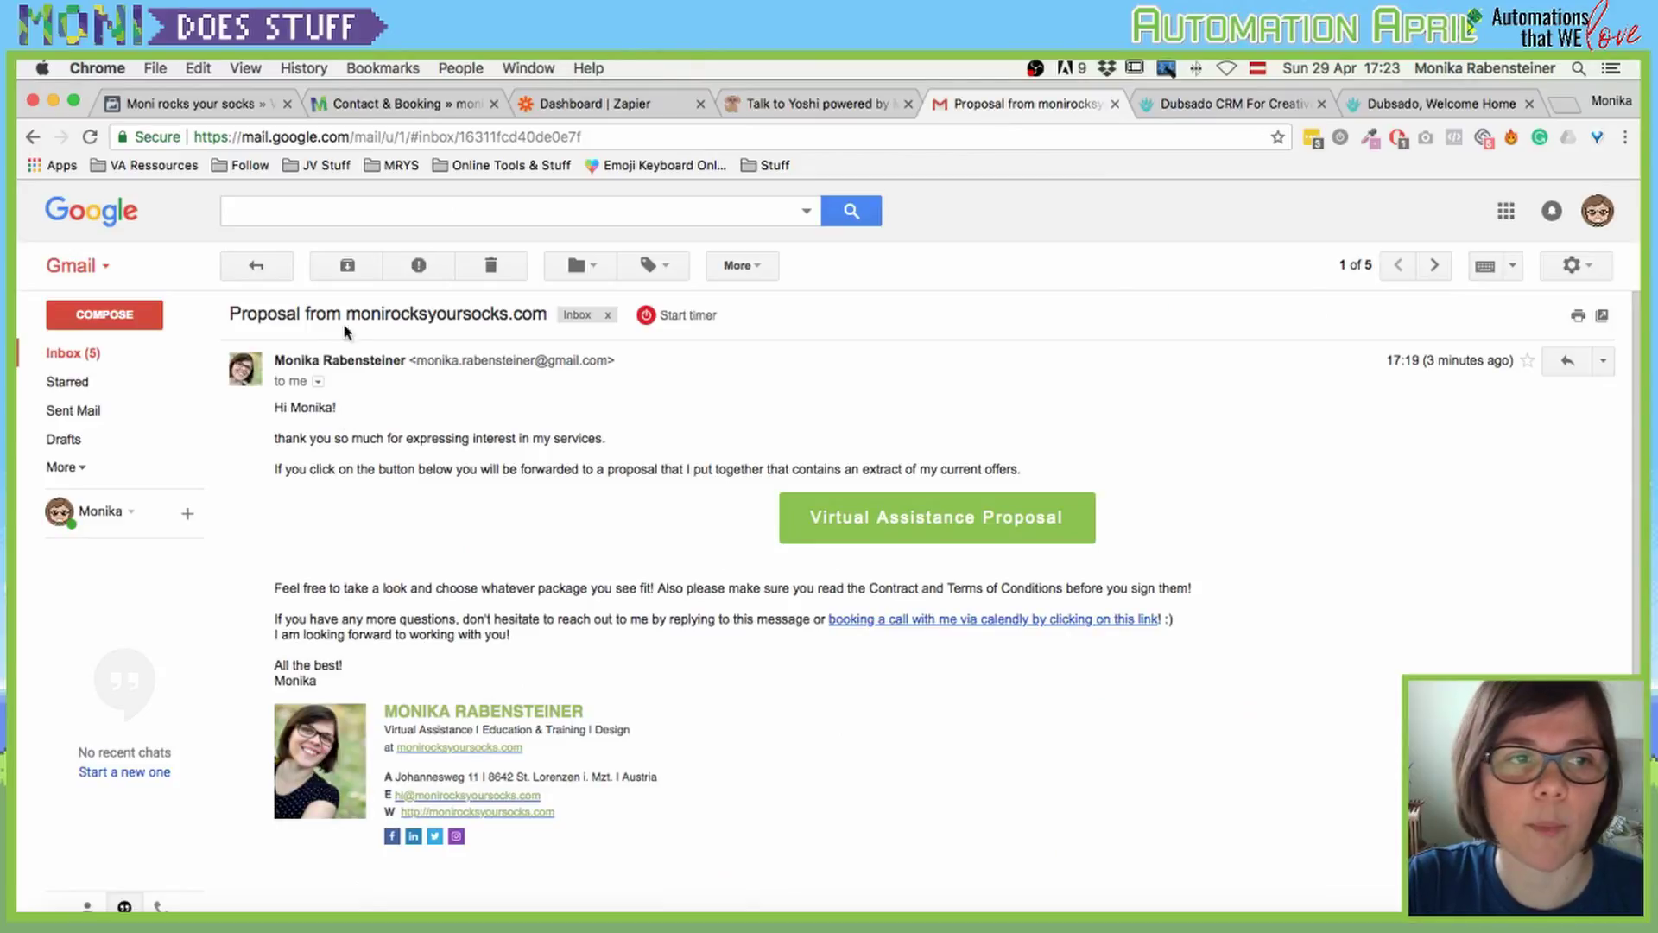
{"action": "left_click", "coordinate": [256, 265]}
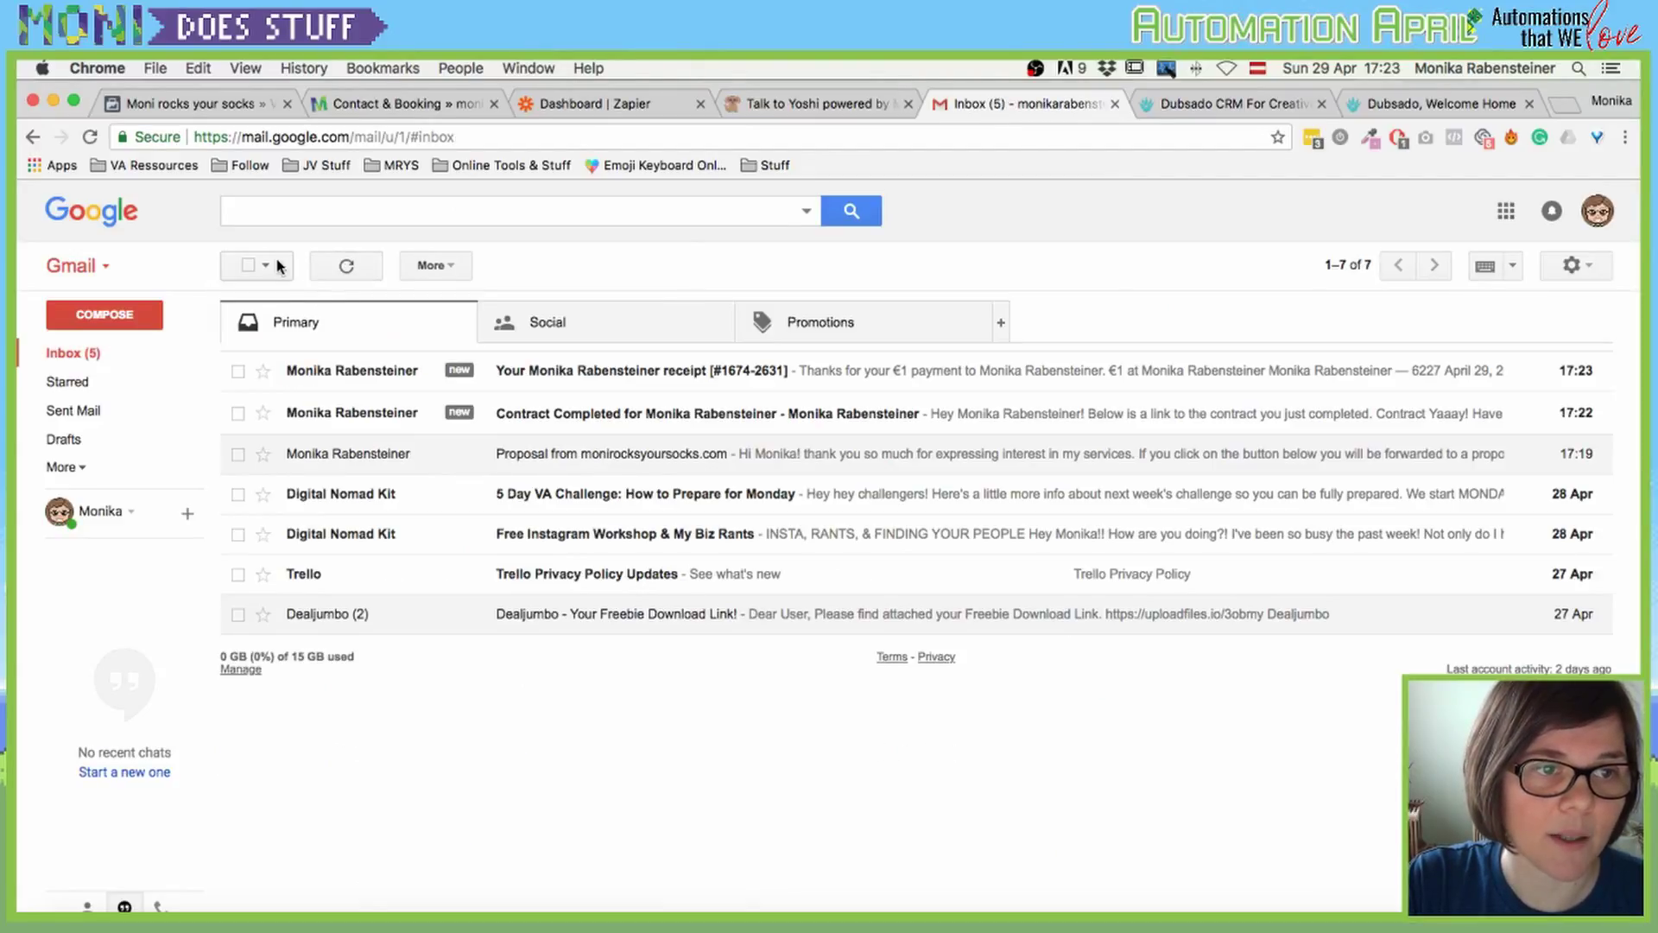
{"action": "left_click", "coordinate": [753, 414]}
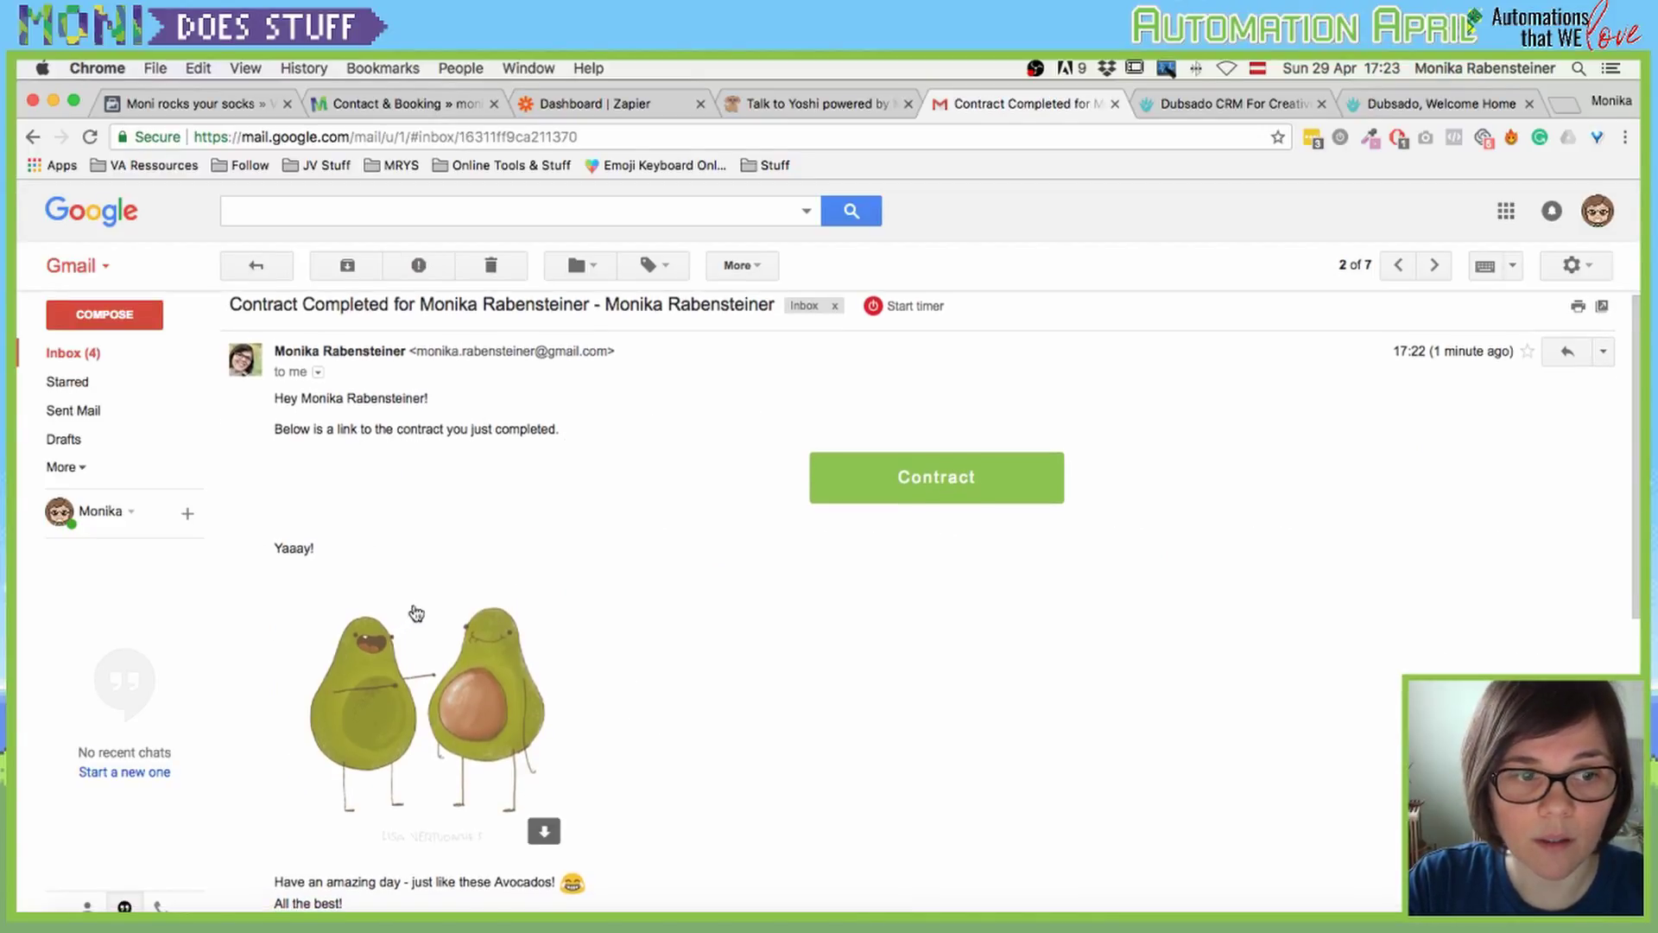
{"action": "scroll", "coordinate": [414, 614], "scroll_direction": "down", "scroll_amount": 3}
{"action": "scroll", "coordinate": [301, 308], "scroll_direction": "up", "scroll_amount": 3}
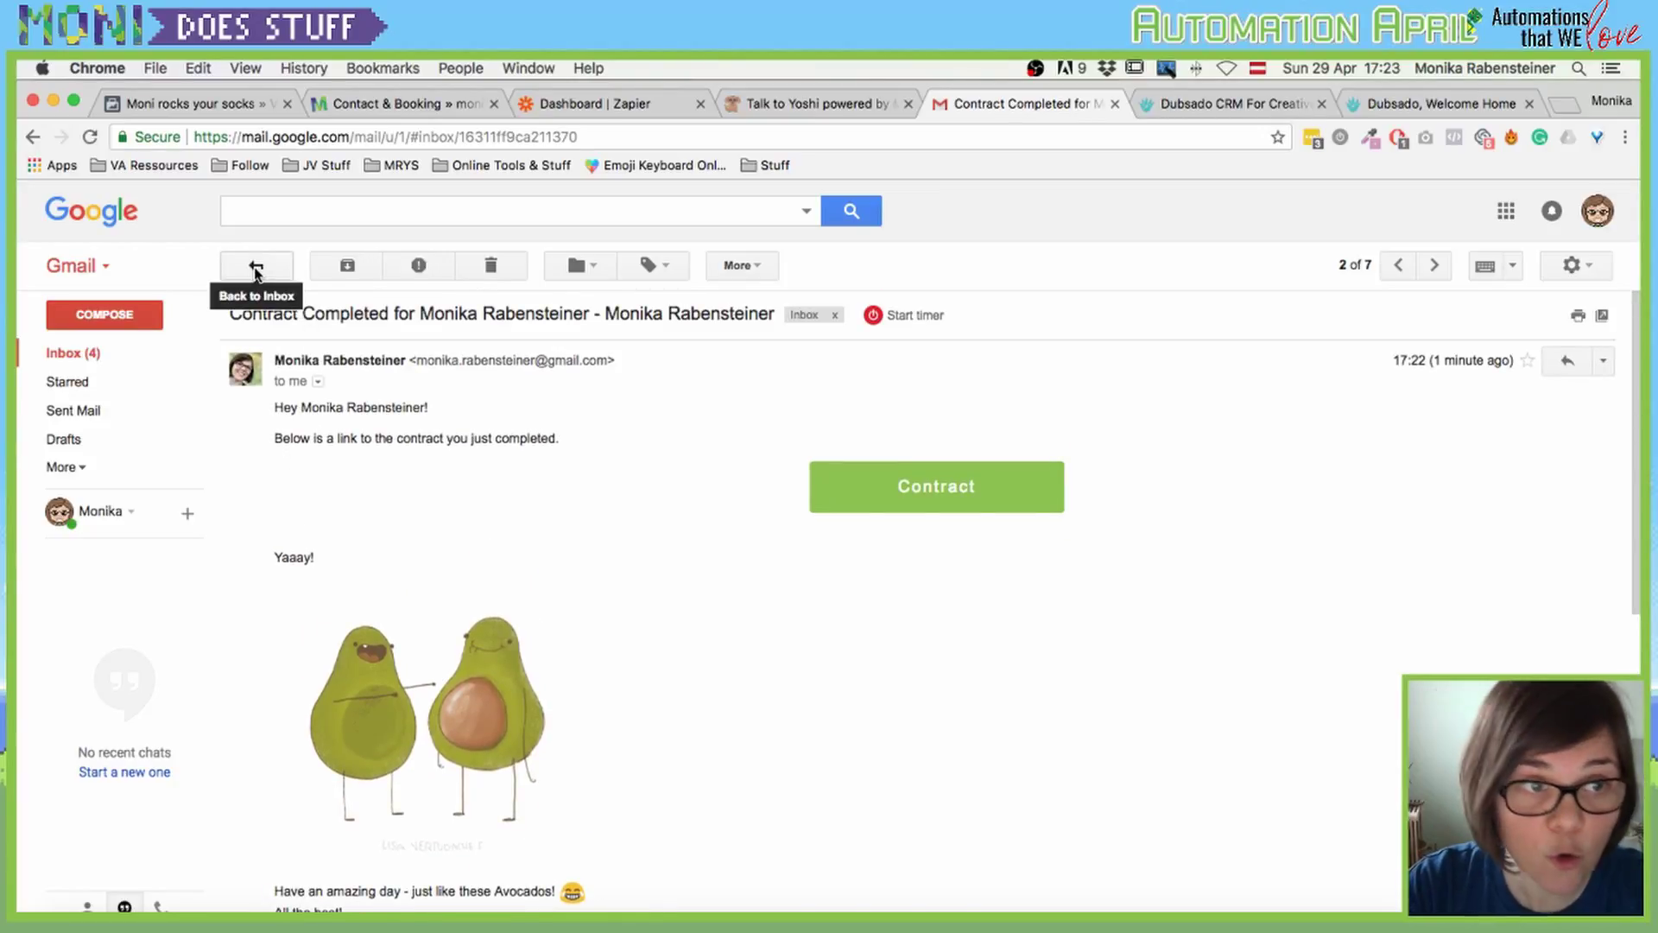
{"action": "left_click", "coordinate": [256, 268]}
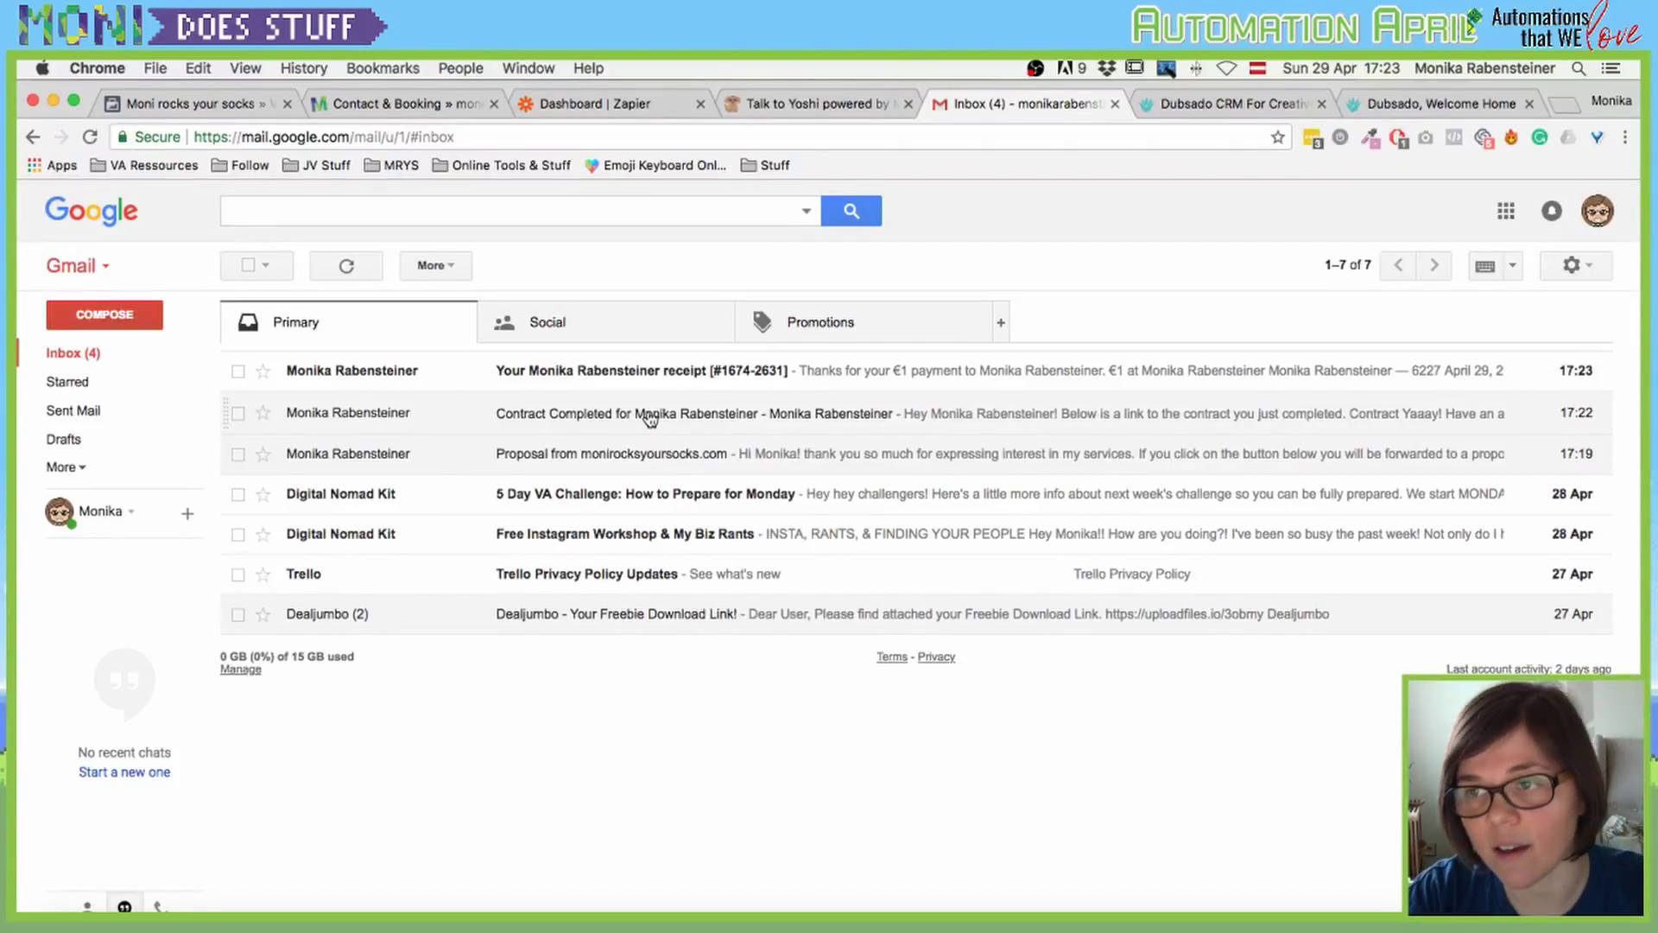
Step: Open the €1 payment receipt email, then return to the inbox and reload it
{"action": "left_click", "coordinate": [622, 373]}
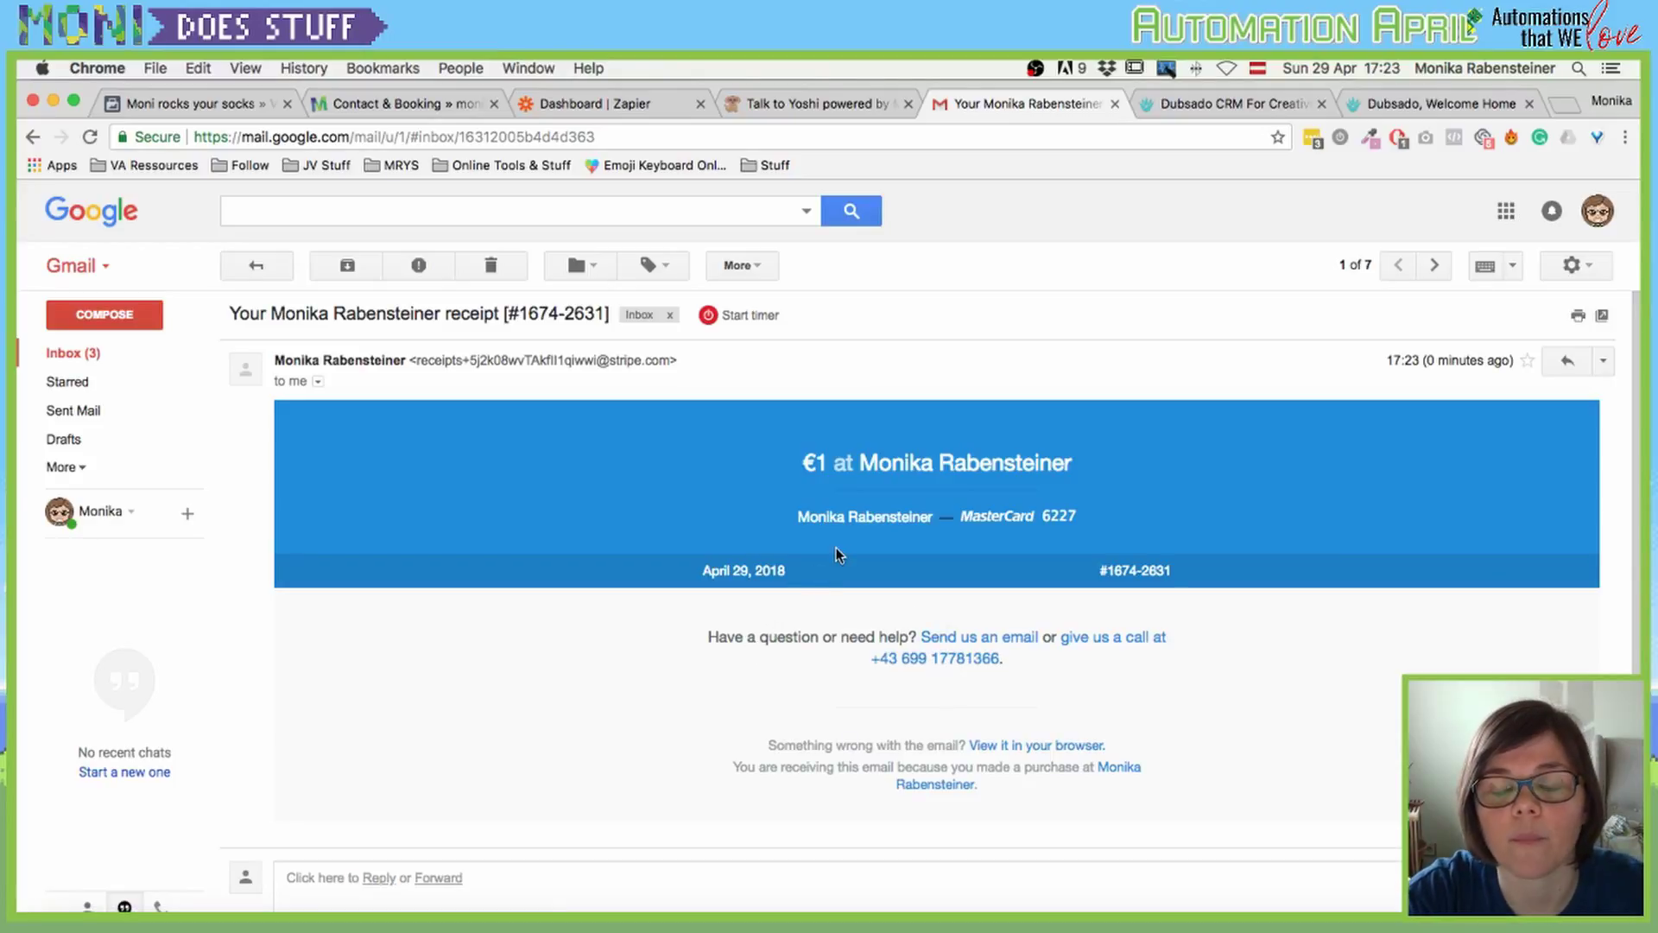
{"action": "left_click", "coordinate": [256, 265]}
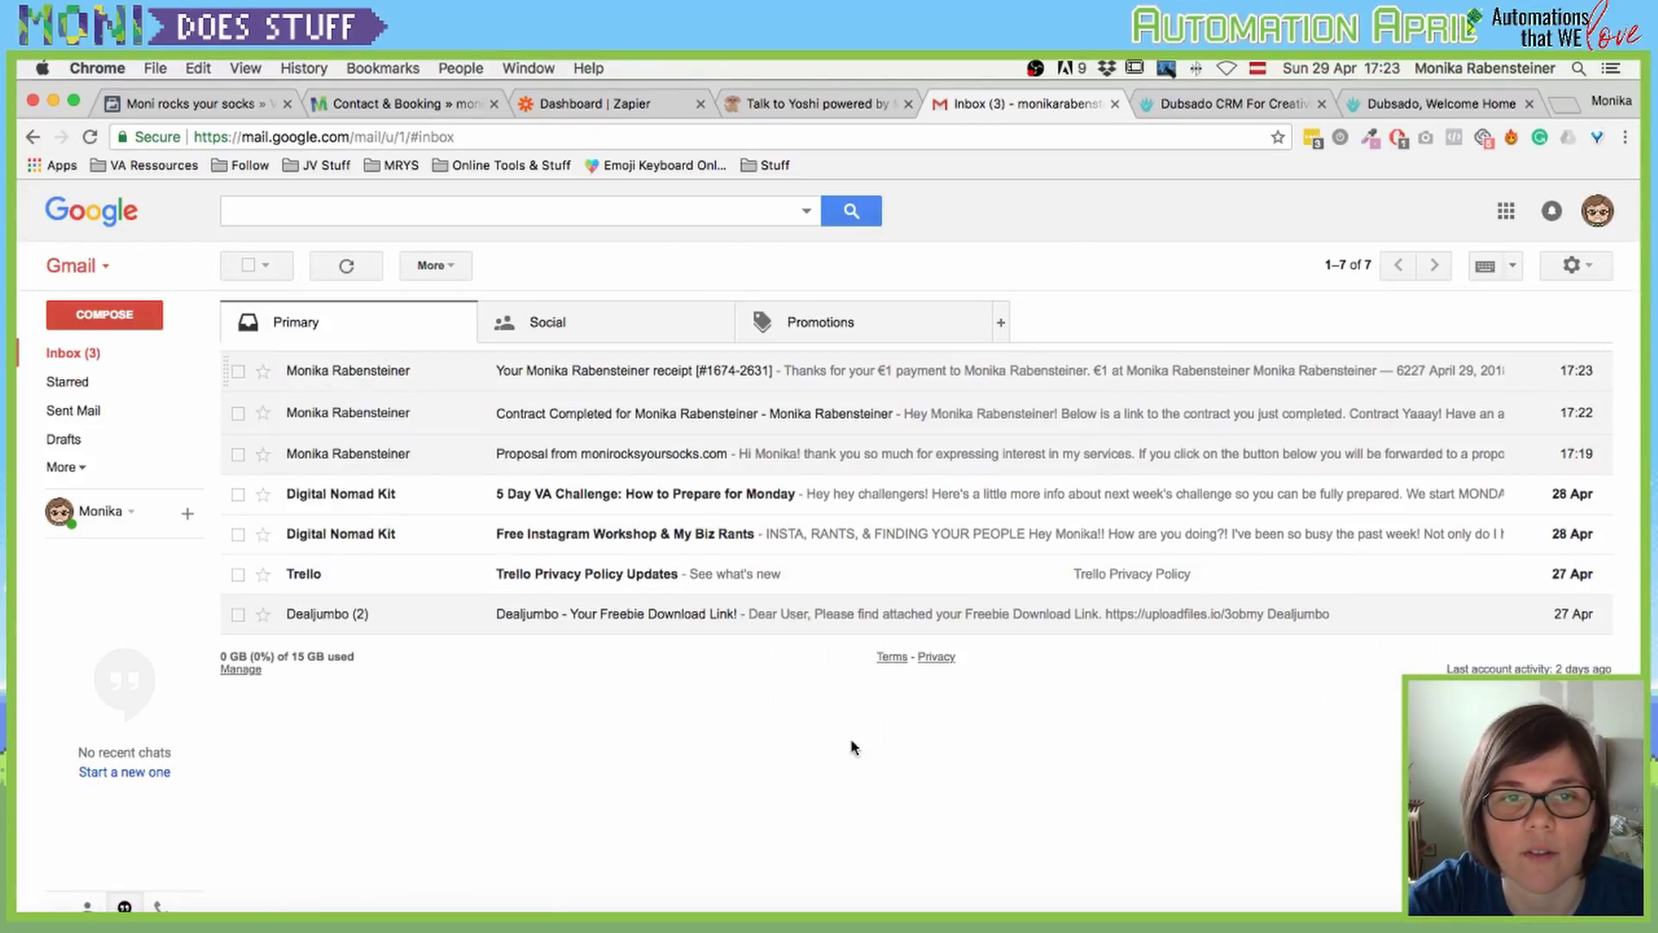
{"action": "left_click", "coordinate": [76, 355]}
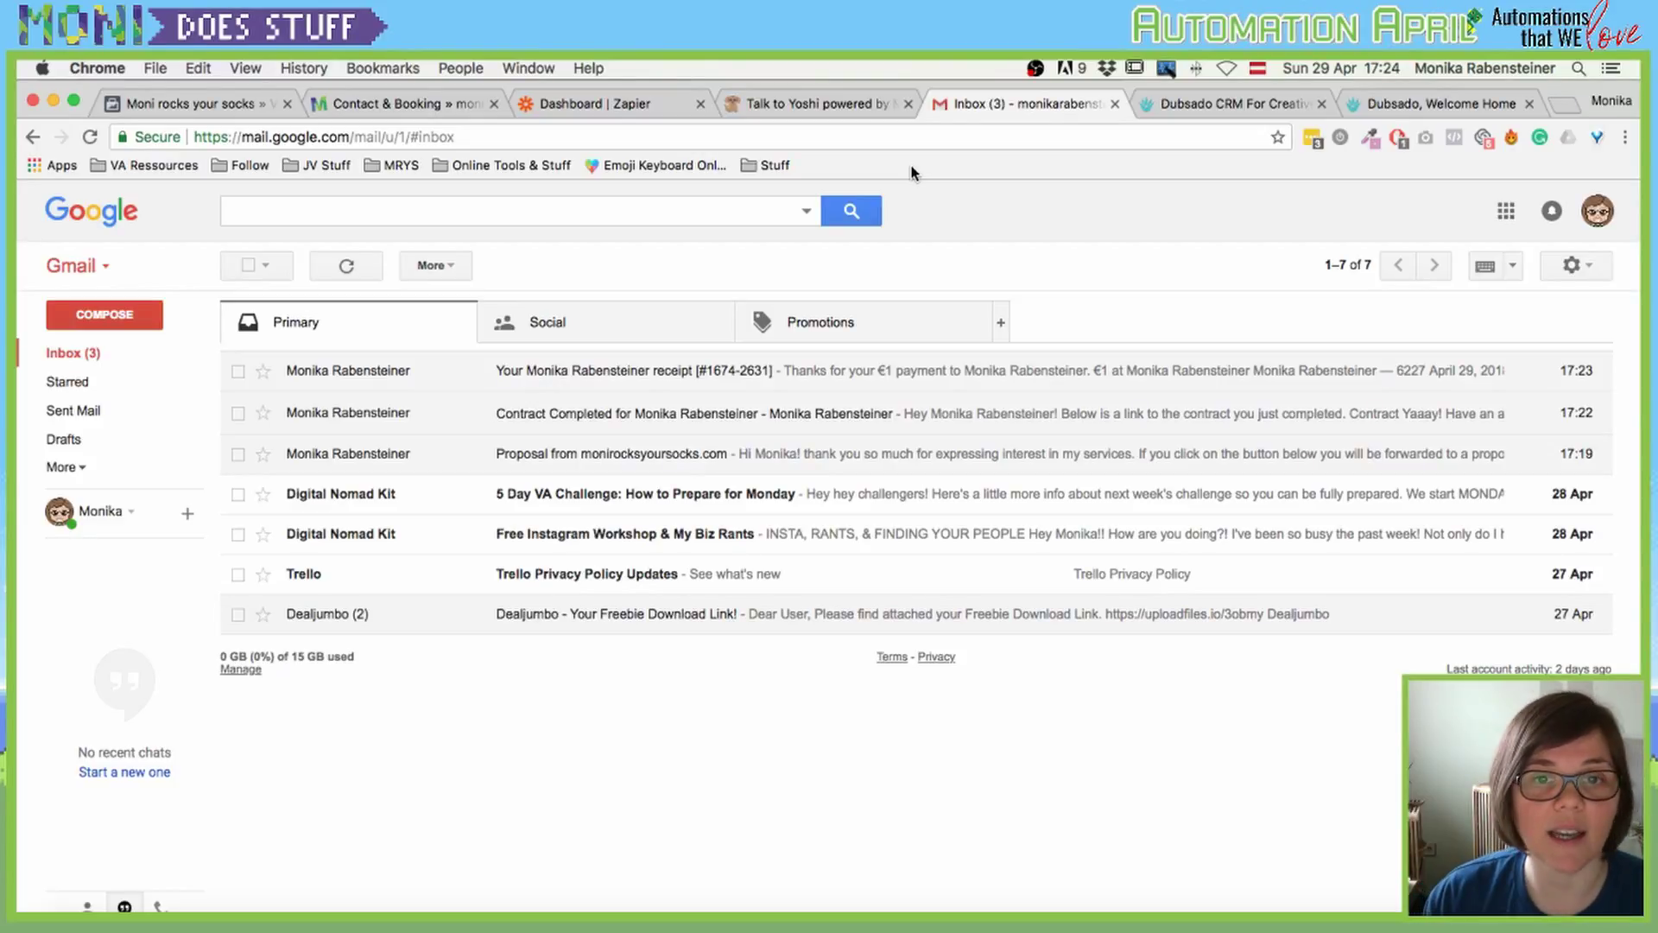
Step: Reload Gmail repeatedly until the 17:25 '{Welcome} to Moni Rocks Your Socks!' email appears, and open it
{"action": "key", "text": "super+r"}
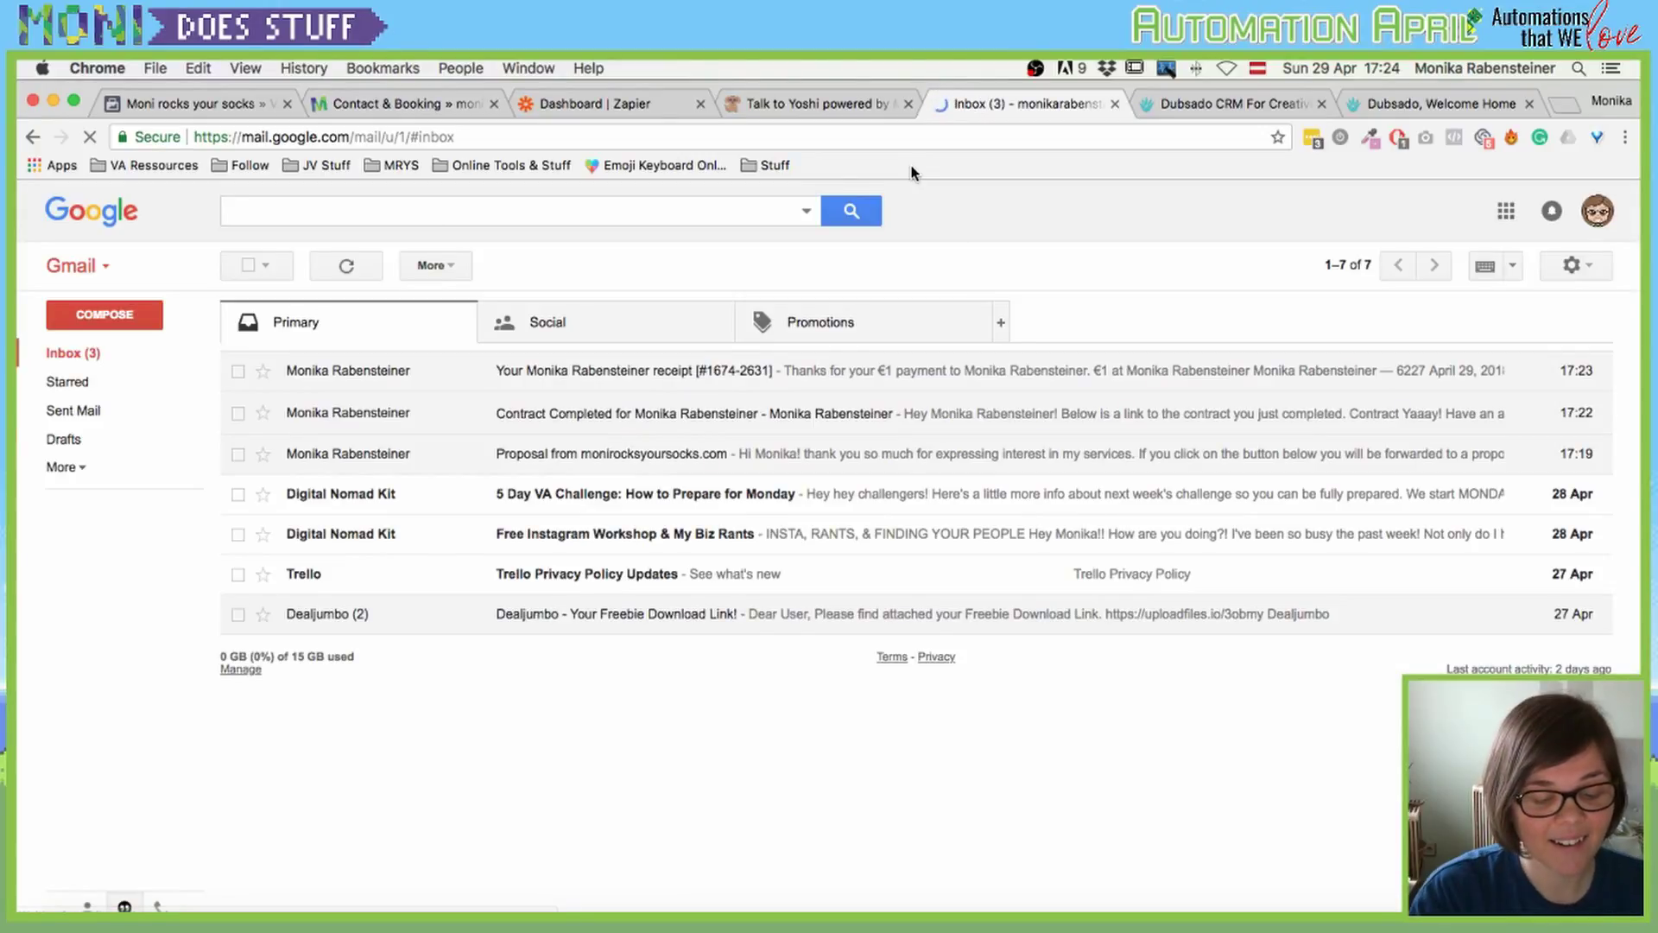
{"action": "key", "text": "super+r"}
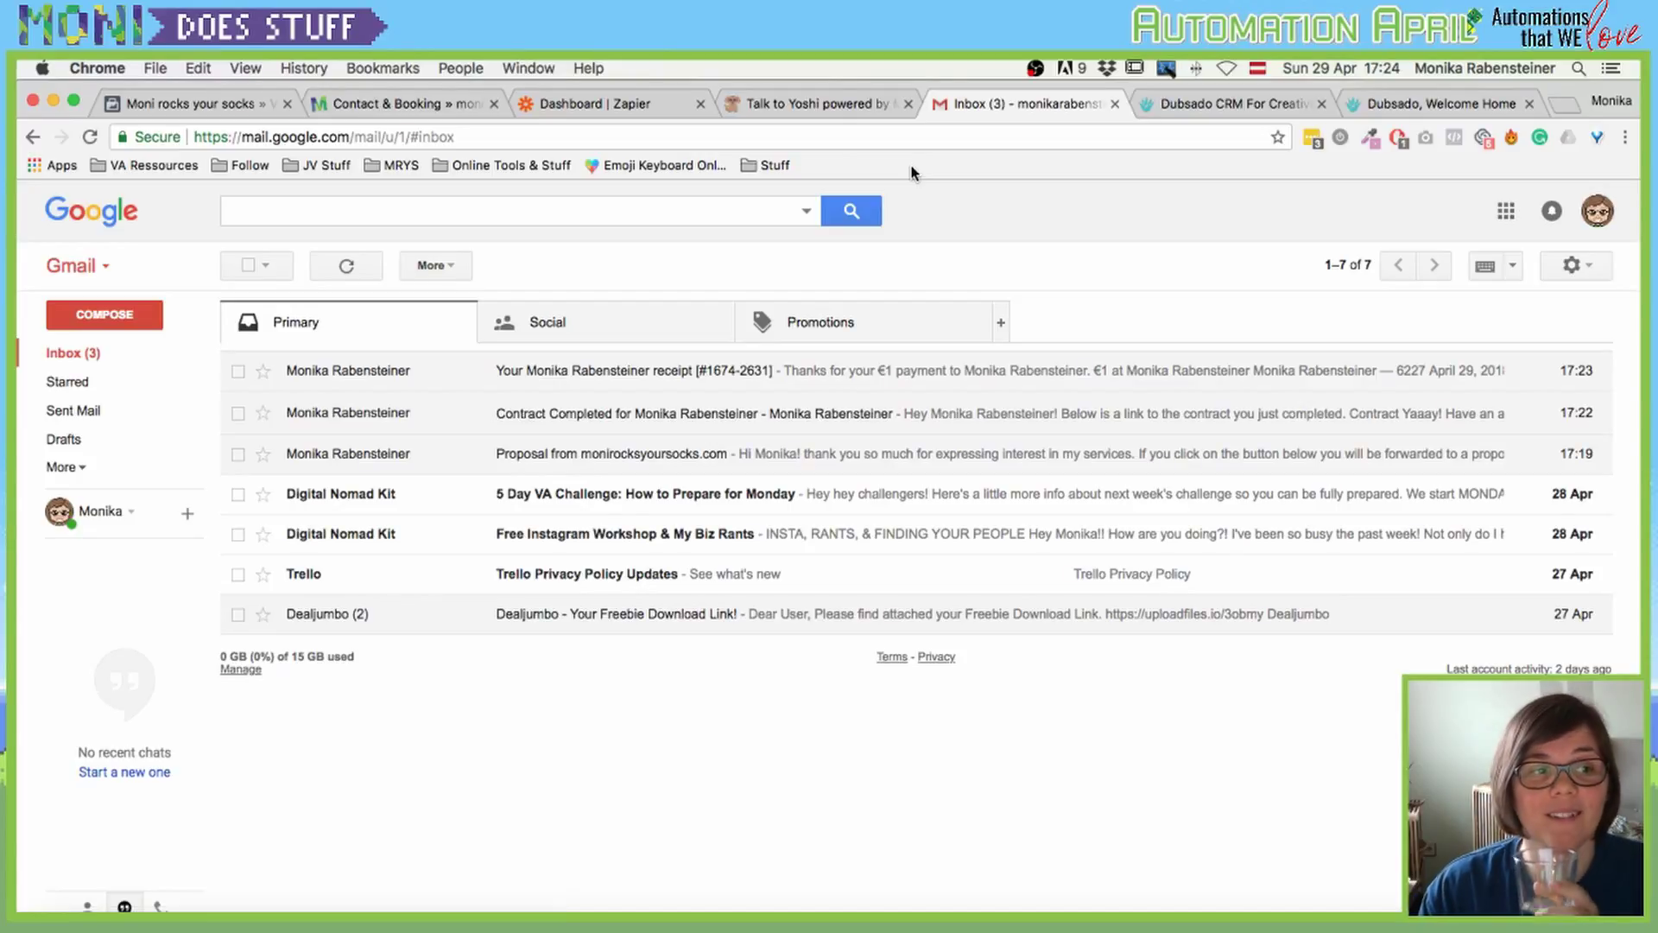
{"action": "left_click", "coordinate": [347, 268]}
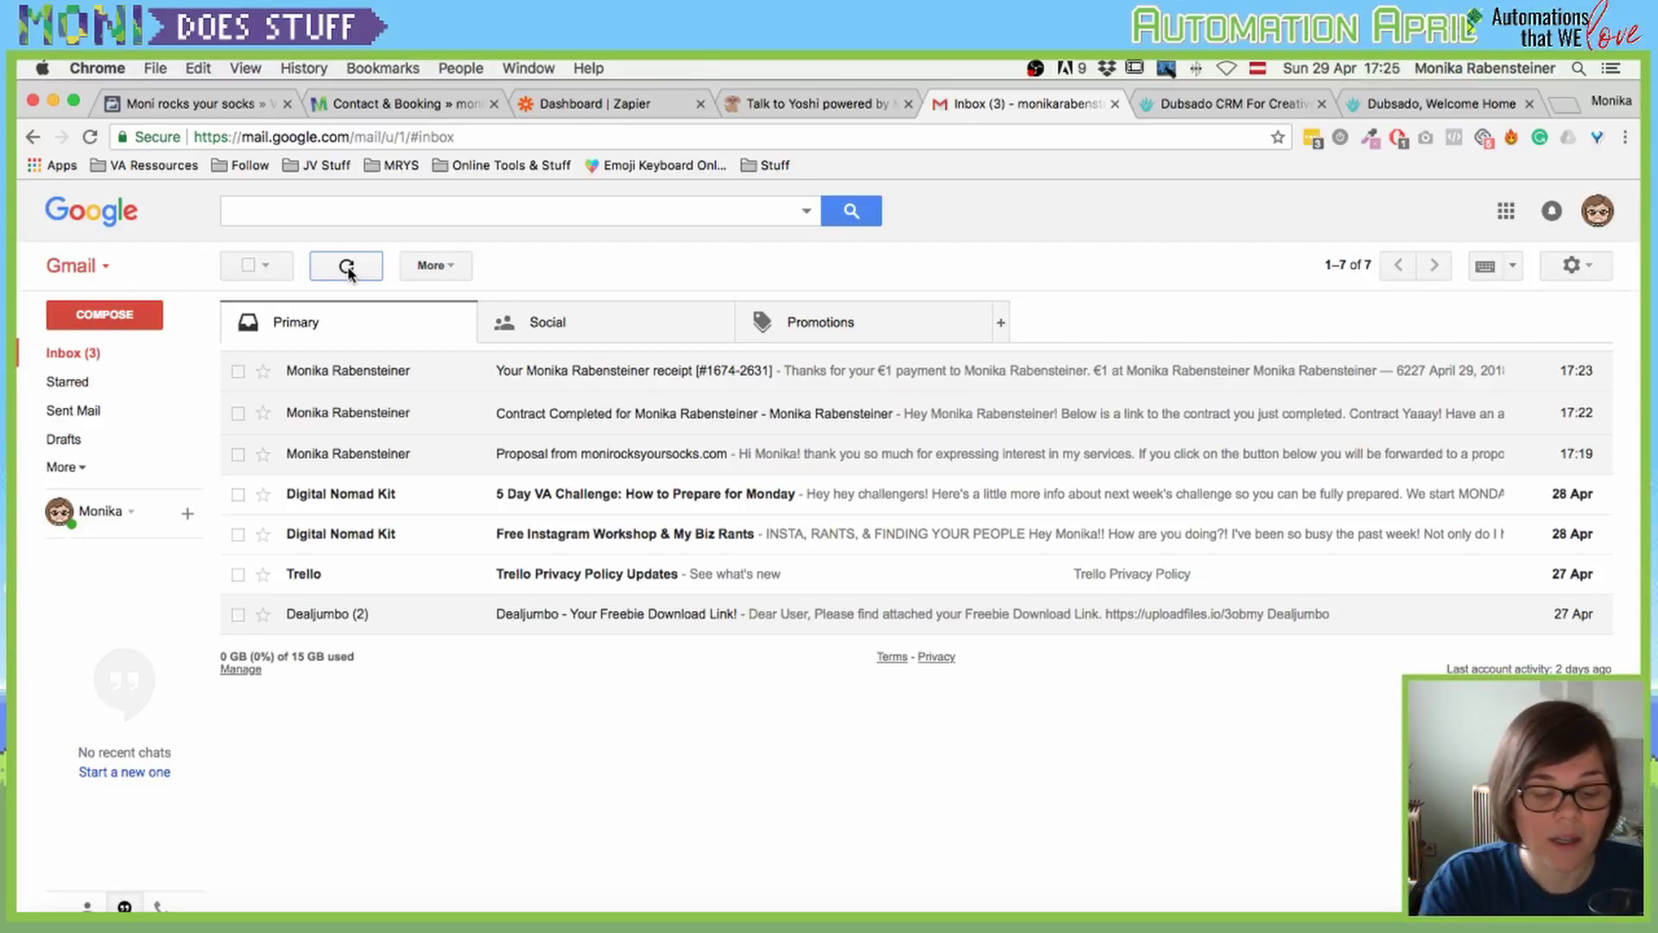
{"action": "key", "text": "super+r"}
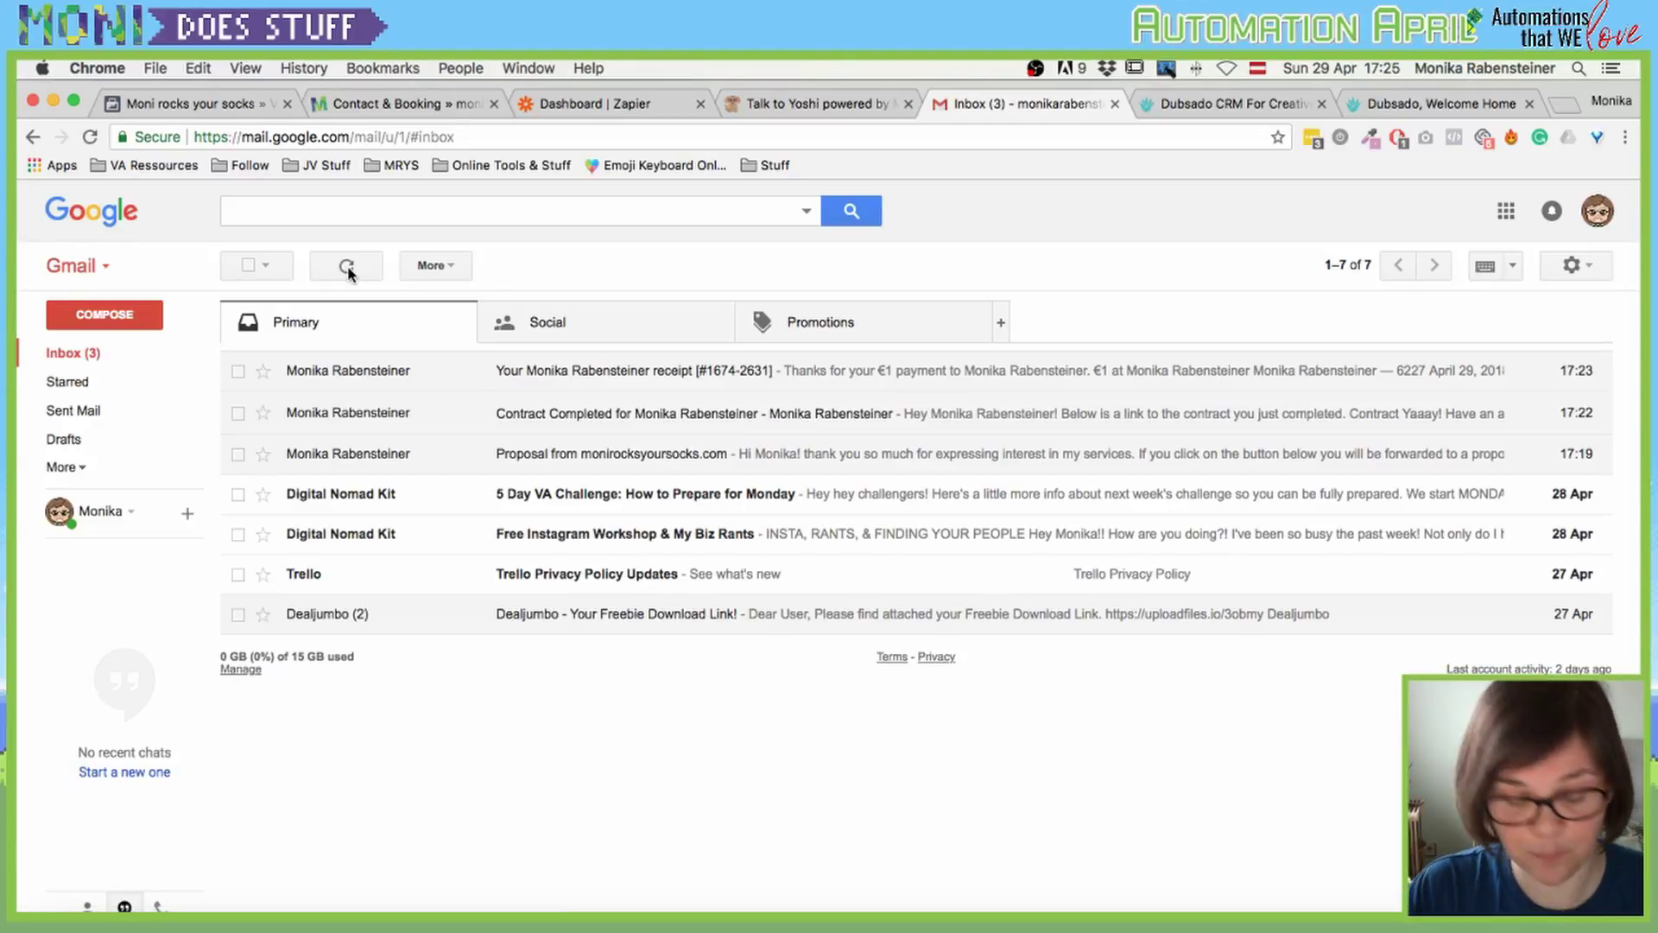
{"action": "key", "text": "super+r"}
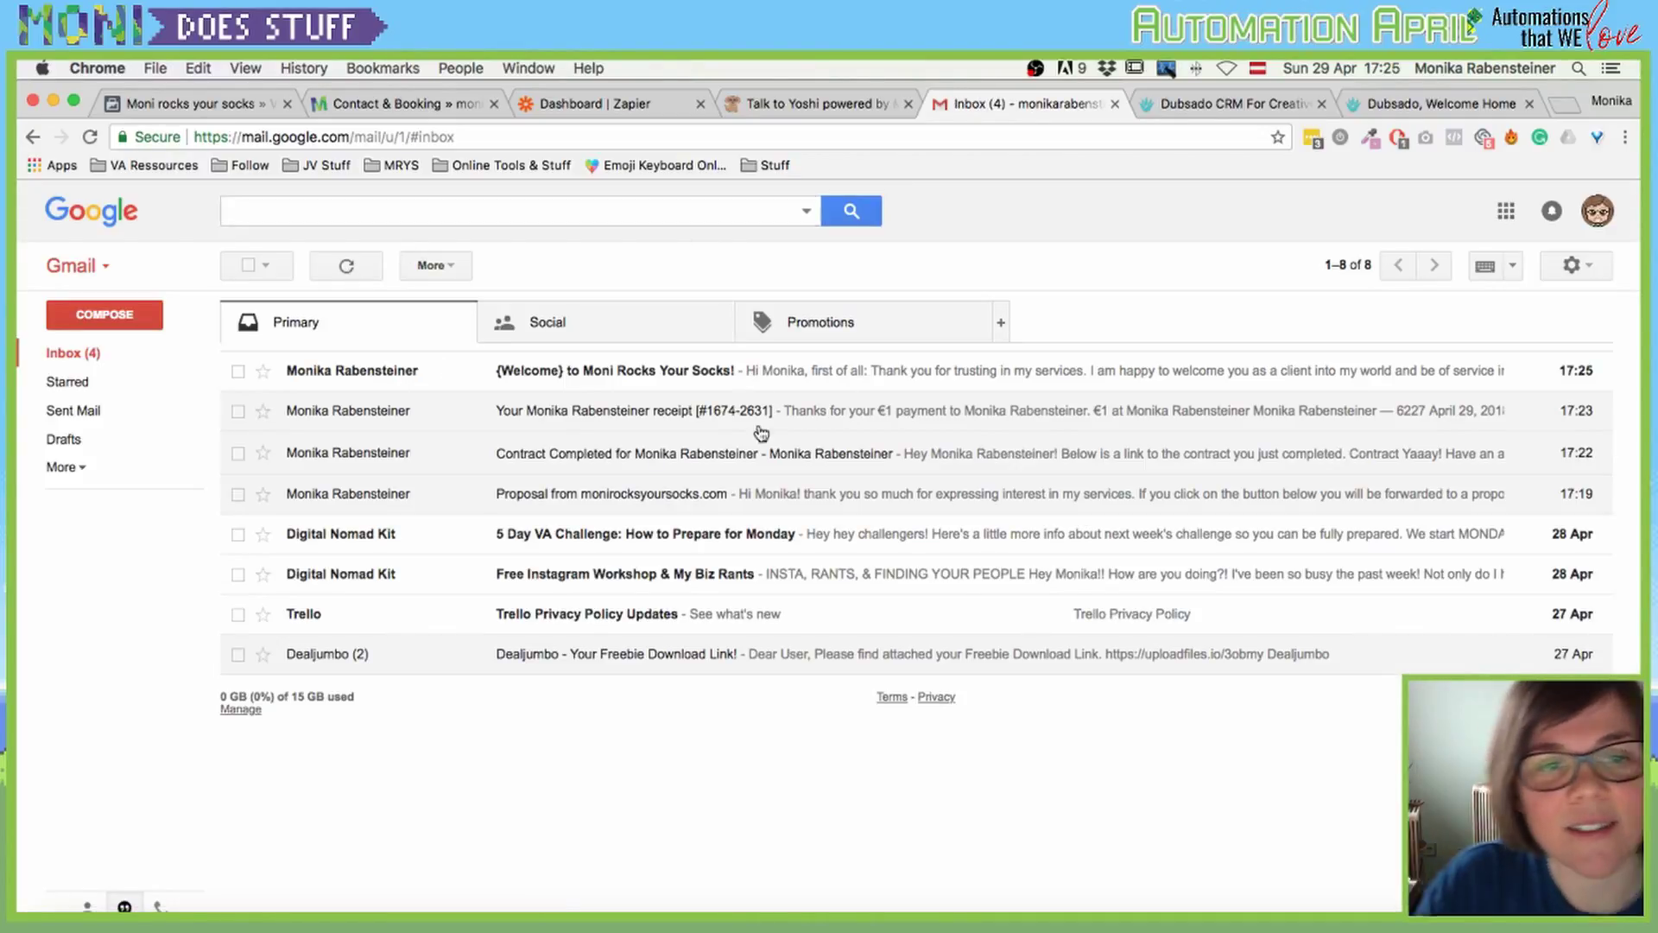
{"action": "left_click", "coordinate": [713, 385]}
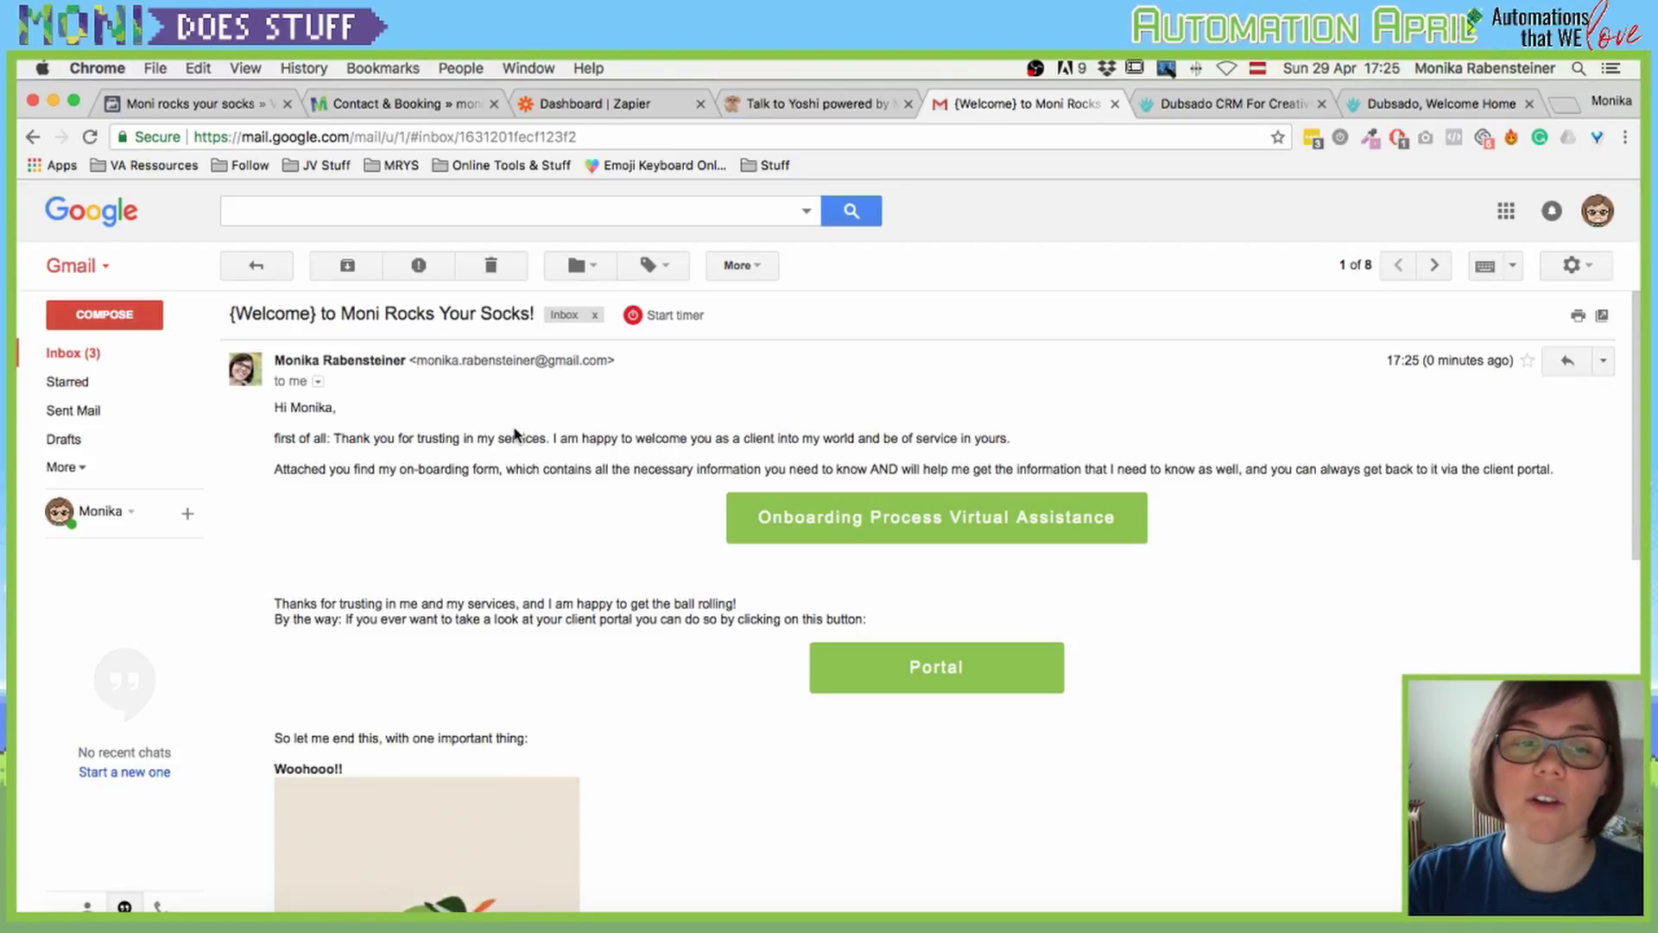
Step: Follow the Welcome email's Onboarding Process Virtual Assistance button to the Dubsado form
{"action": "scroll", "coordinate": [740, 548], "scroll_direction": "down", "scroll_amount": 3}
{"action": "scroll", "coordinate": [873, 673], "scroll_direction": "down", "scroll_amount": 3}
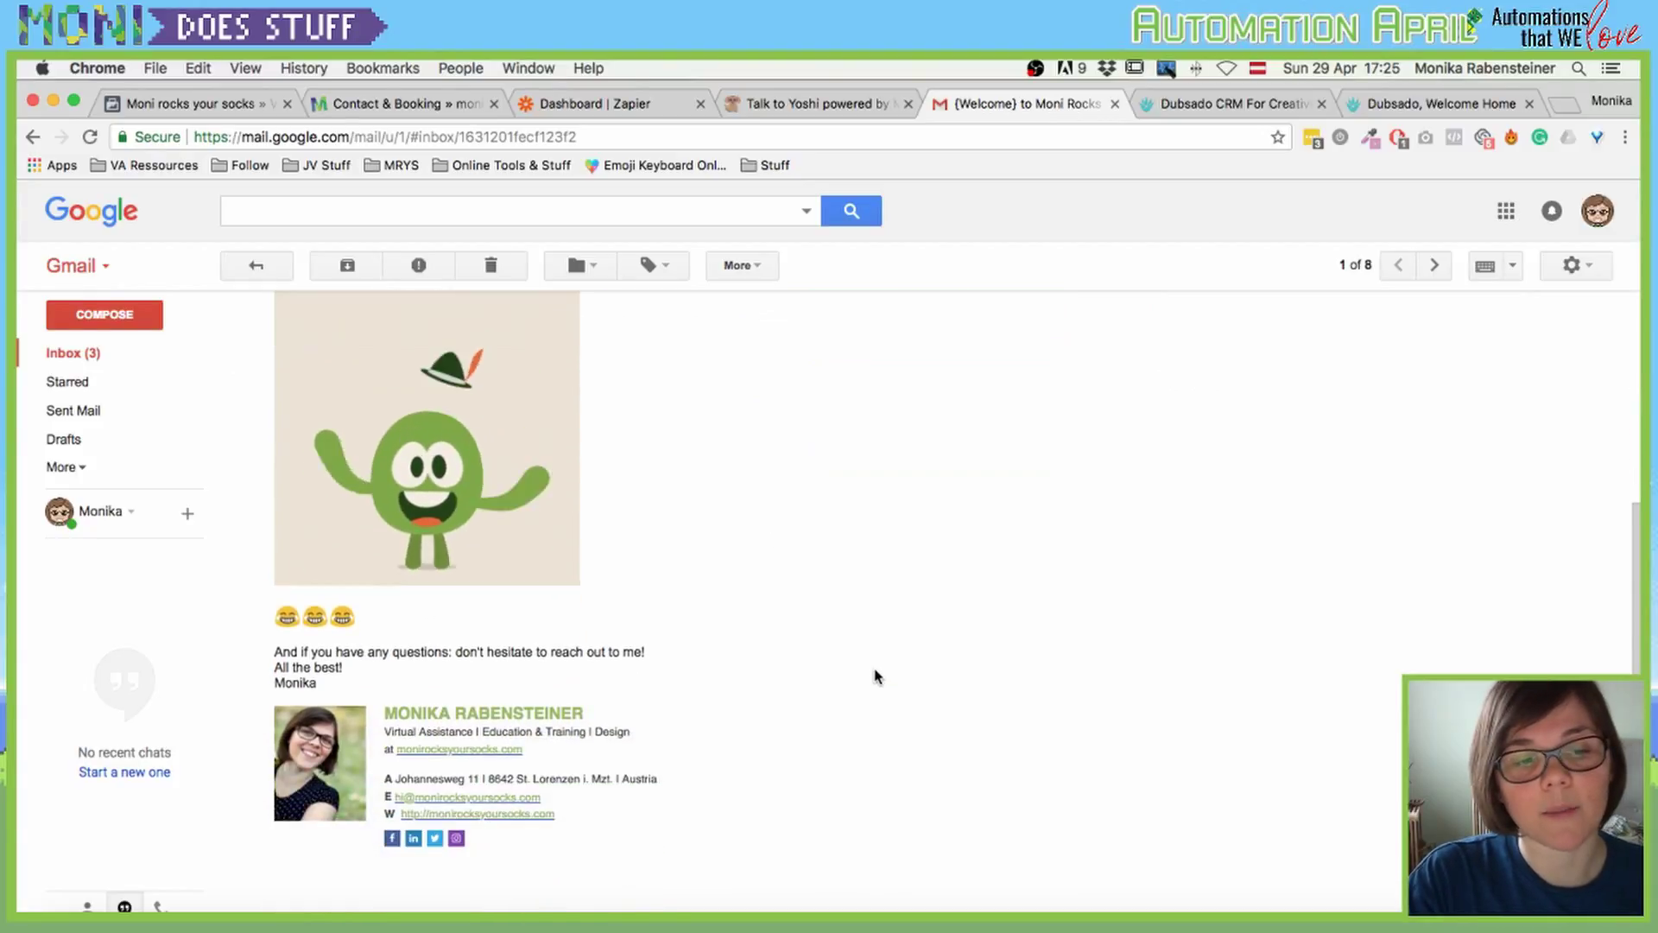
{"action": "scroll", "coordinate": [876, 677], "scroll_direction": "up", "scroll_amount": 6}
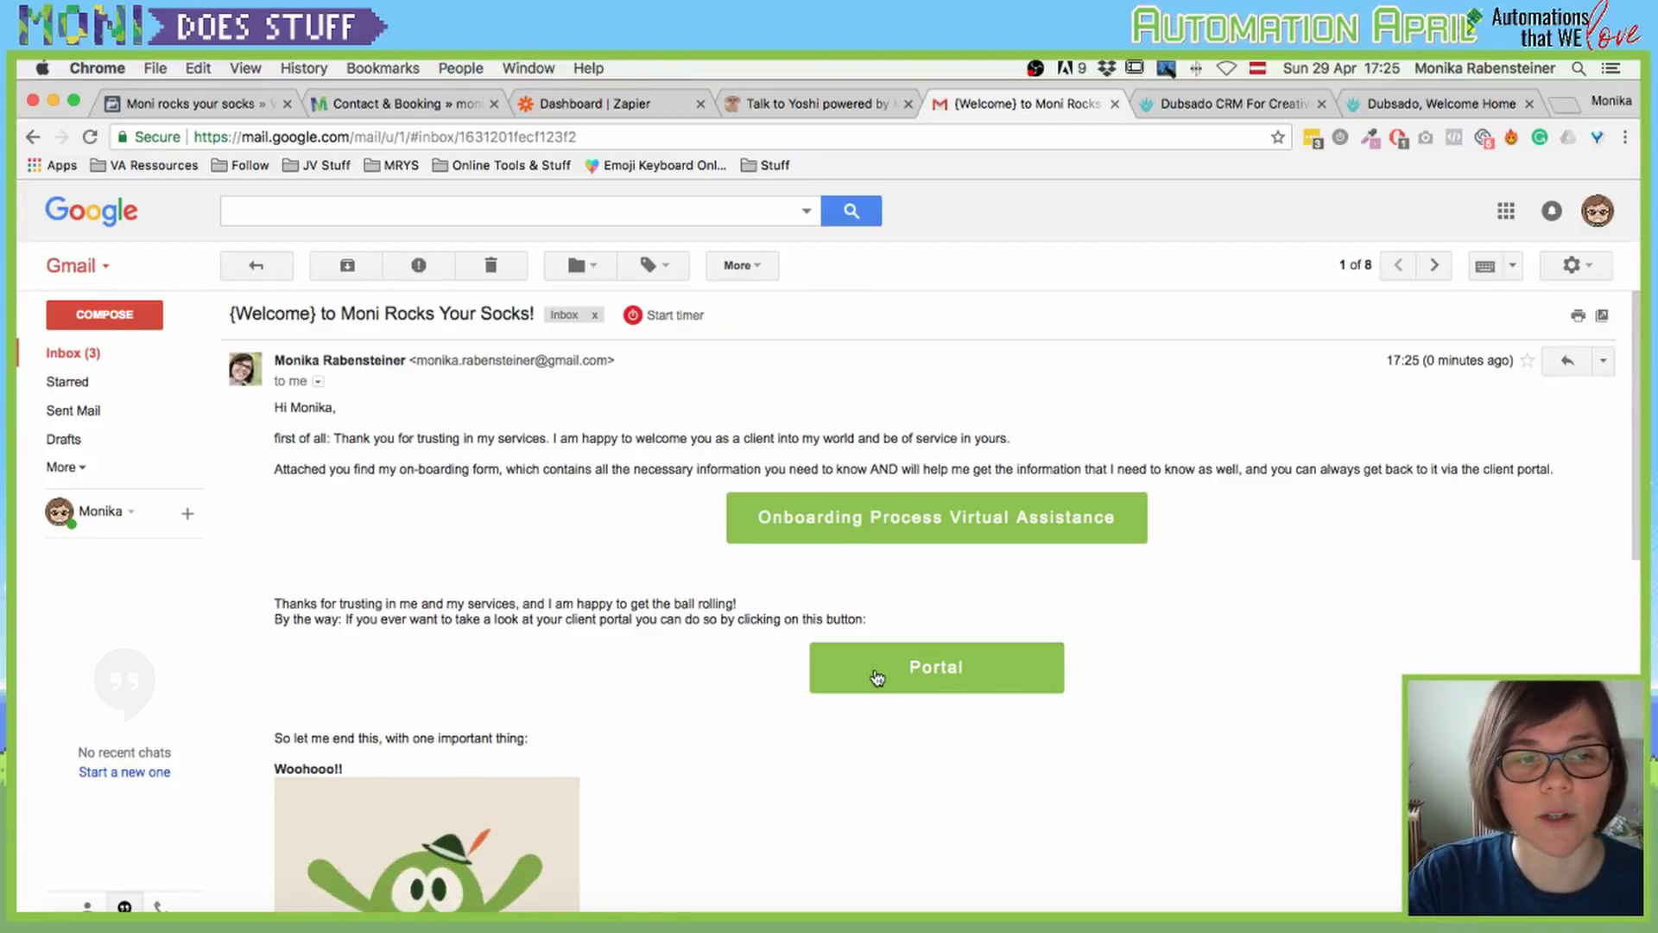
{"action": "left_click", "coordinate": [909, 530]}
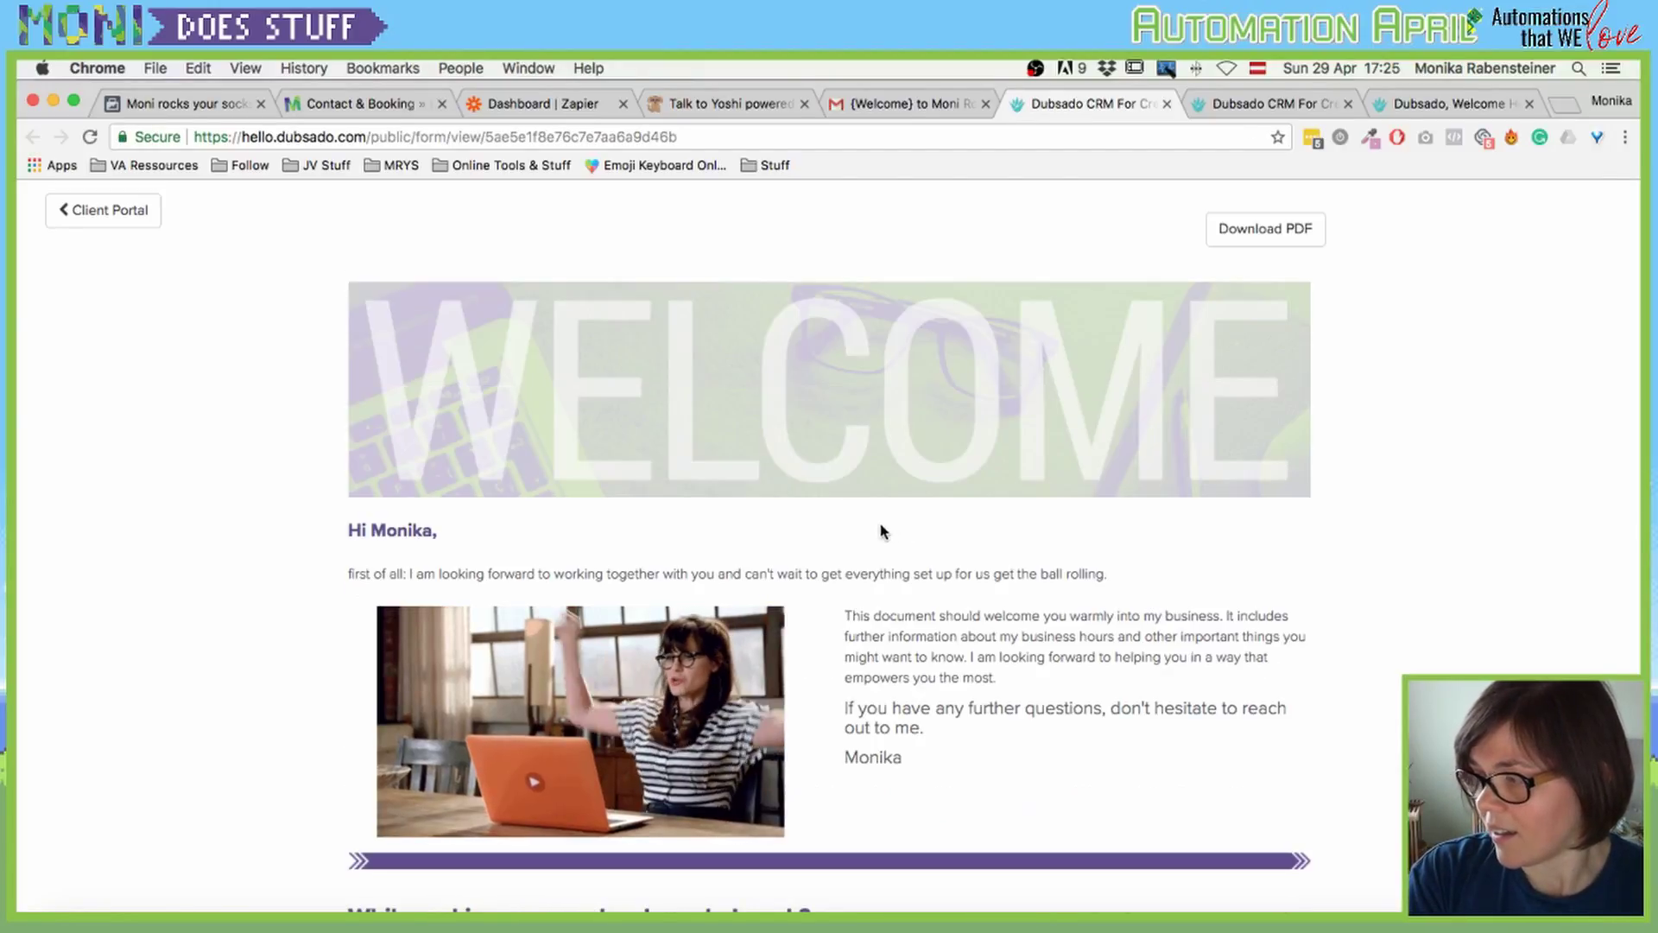
Step: Scroll through the onboarding form down to the Send buttons and back up
{"action": "scroll", "coordinate": [703, 444], "scroll_direction": "down", "scroll_amount": 5}
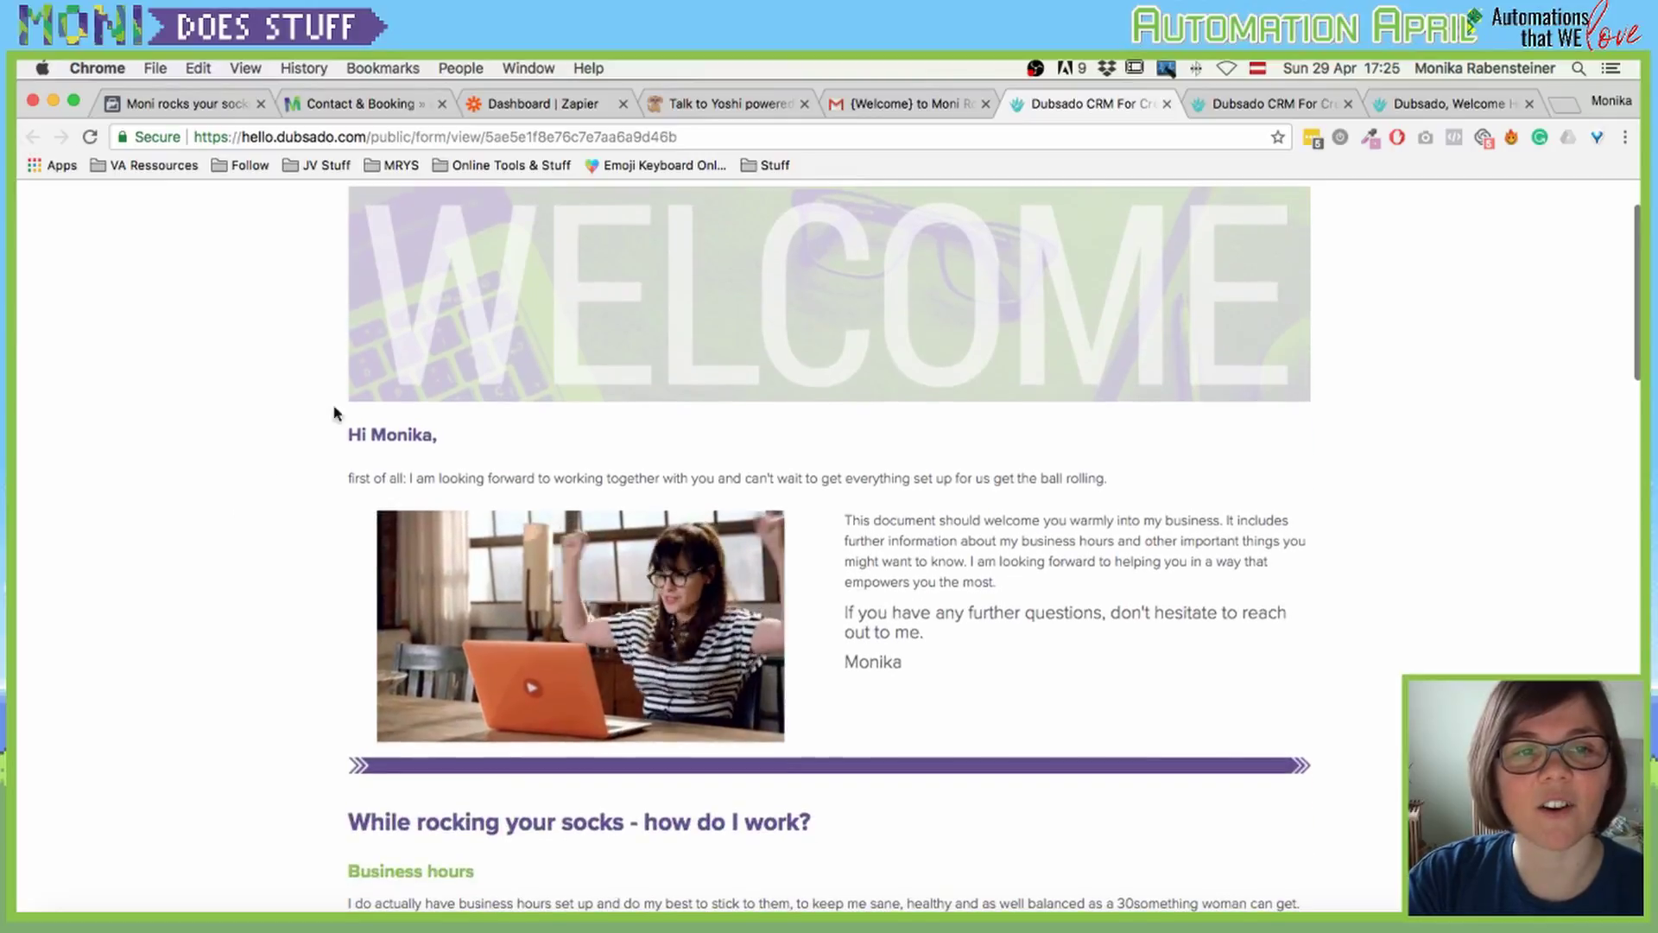
{"action": "scroll", "coordinate": [373, 418], "scroll_direction": "down", "scroll_amount": 7}
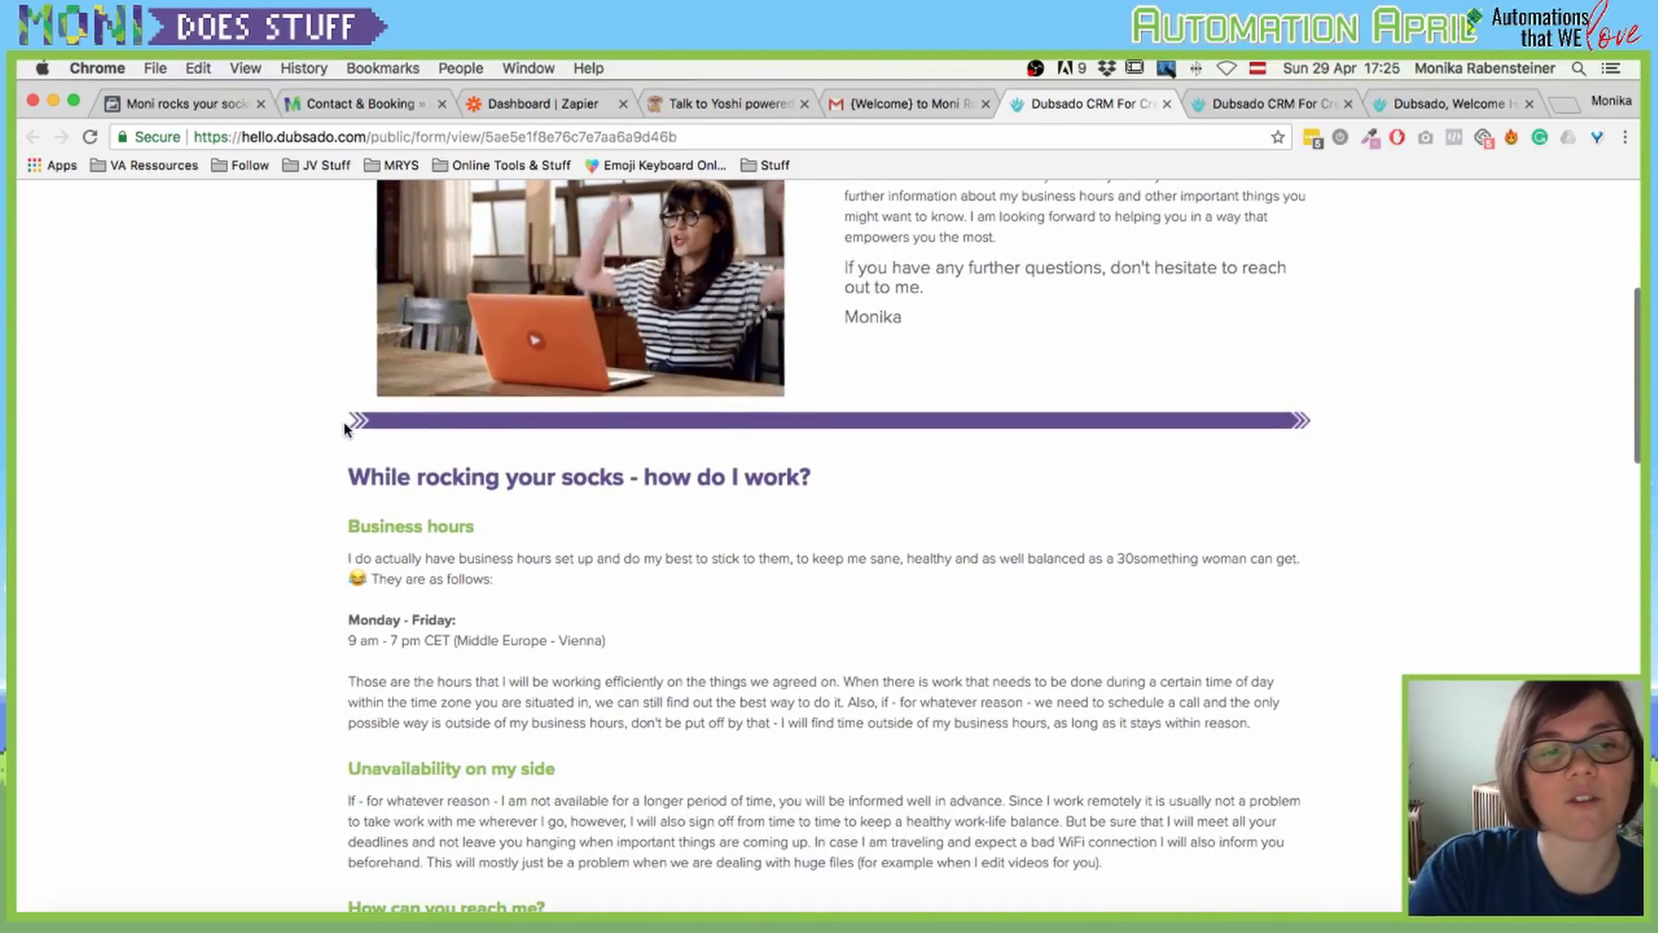
{"action": "scroll", "coordinate": [414, 492], "scroll_direction": "down", "scroll_amount": 1}
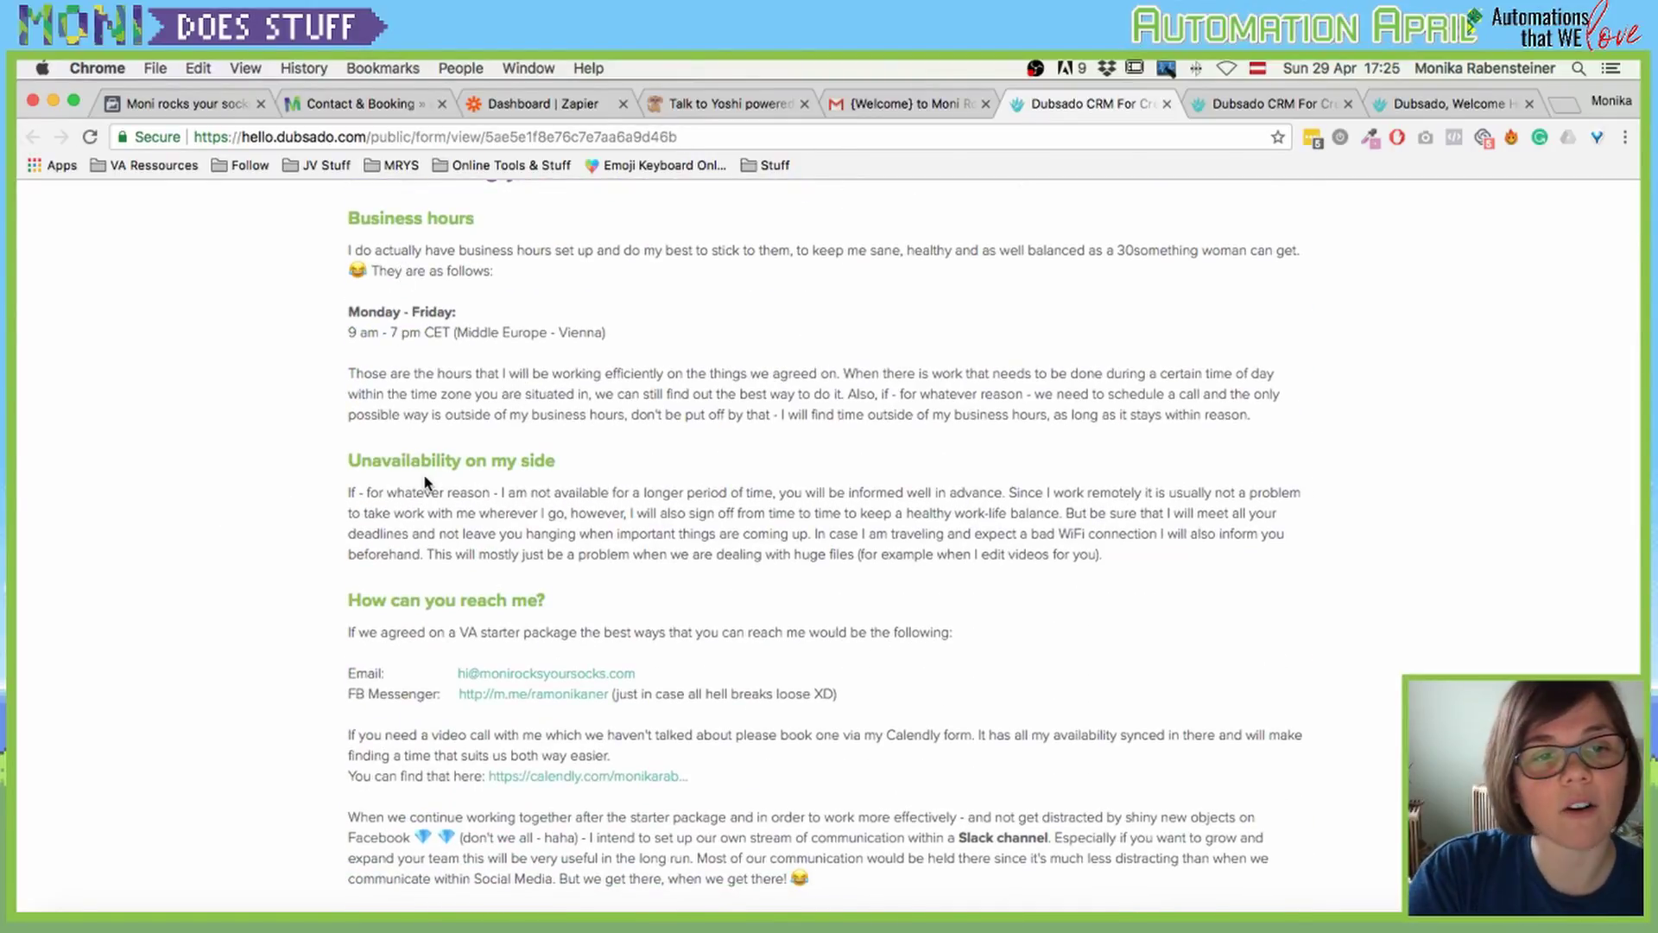
{"action": "scroll", "coordinate": [423, 488], "scroll_direction": "down", "scroll_amount": 4}
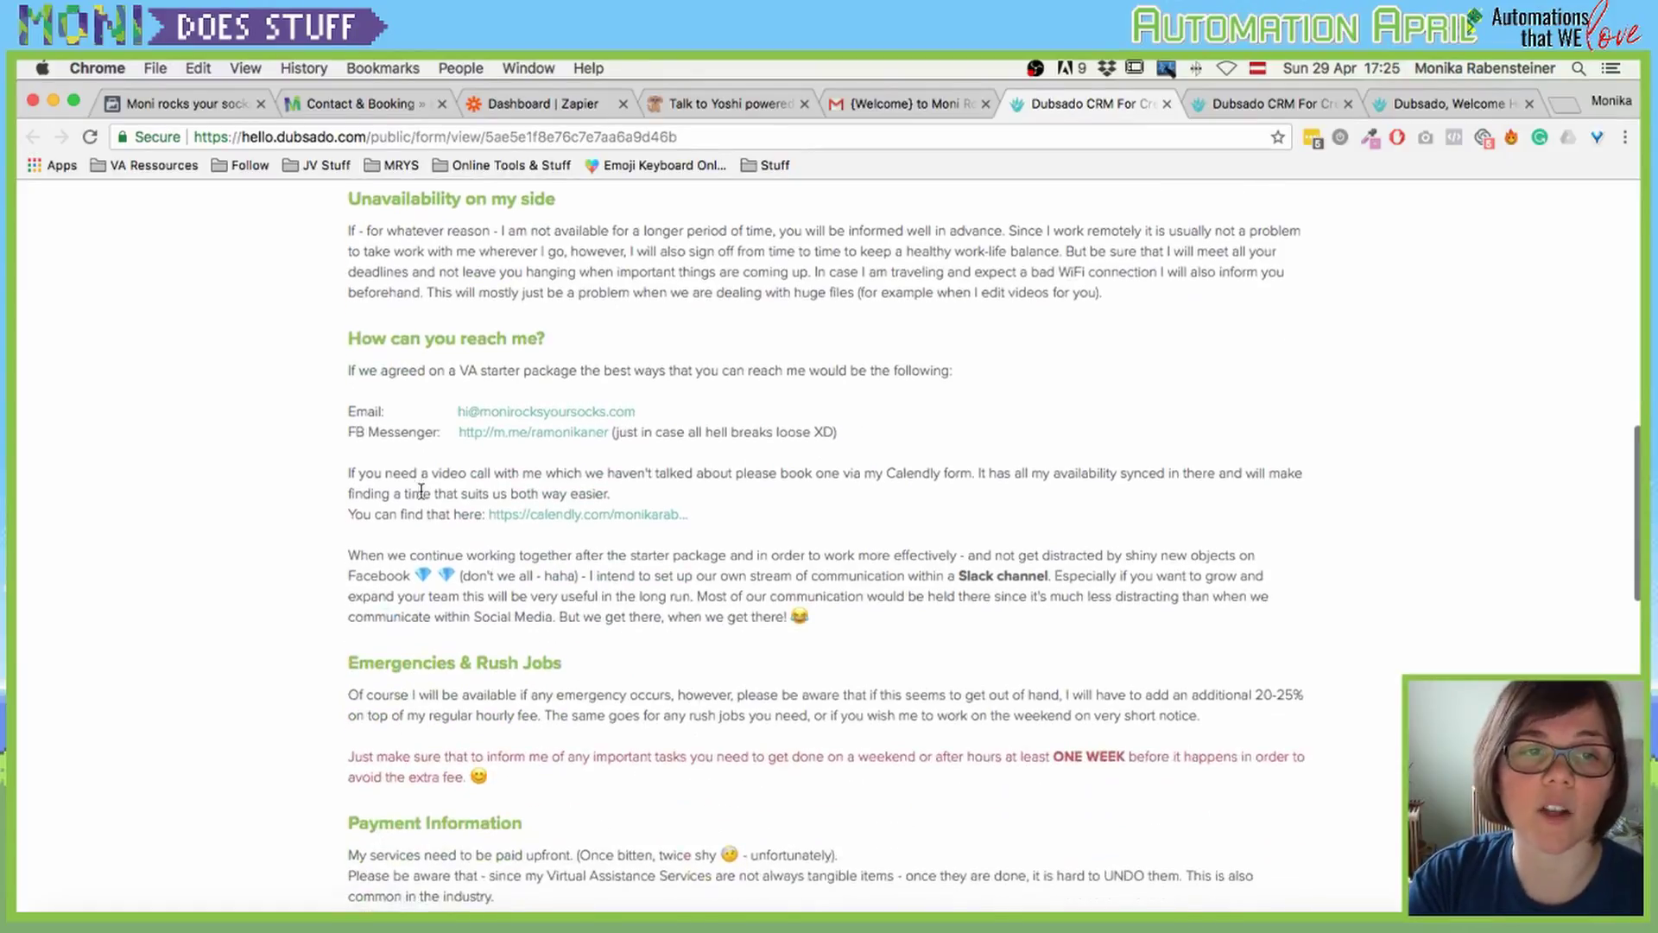
{"action": "scroll", "coordinate": [421, 490], "scroll_direction": "down", "scroll_amount": 2}
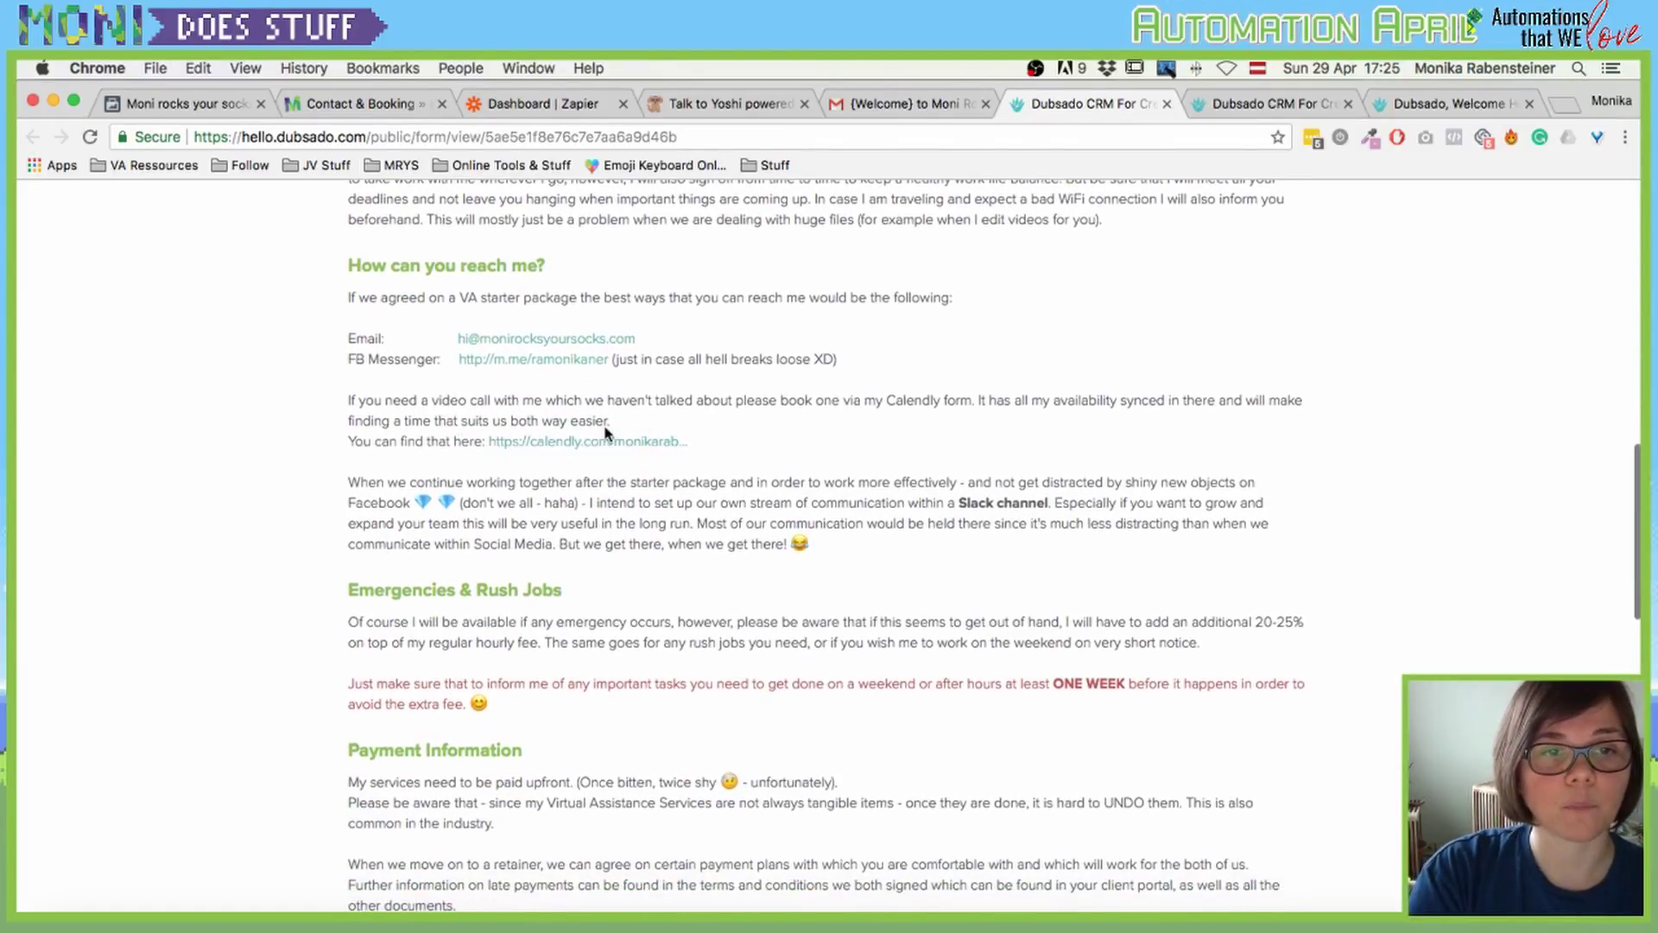
{"action": "scroll", "coordinate": [585, 441], "scroll_direction": "down", "scroll_amount": 5}
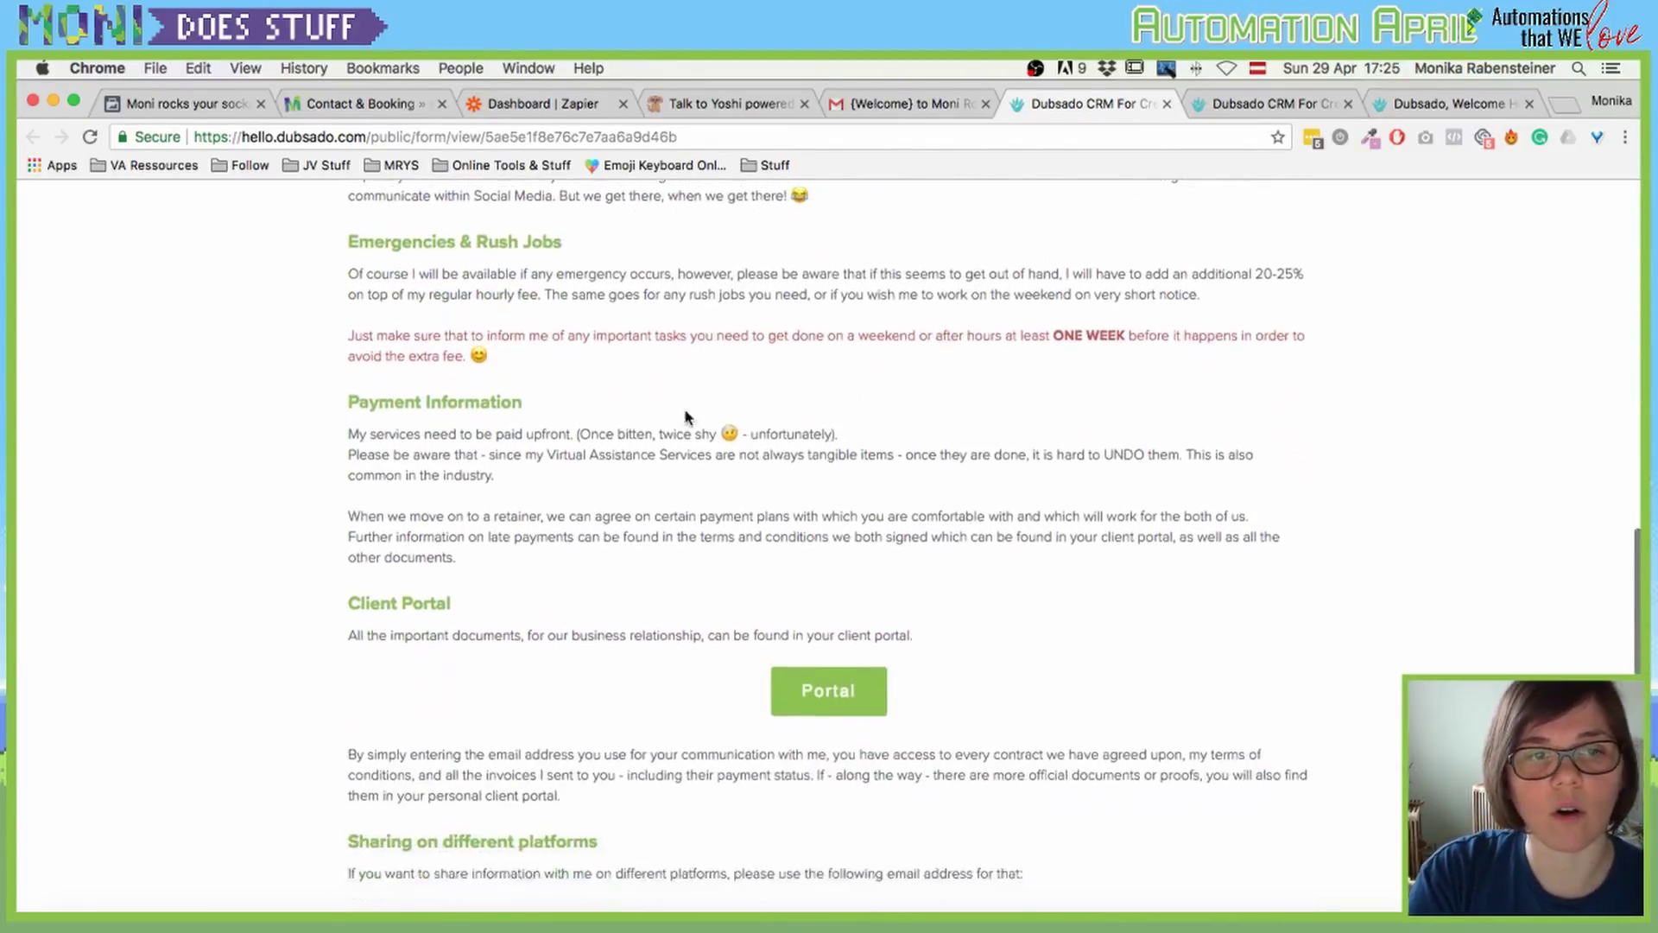
{"action": "scroll", "coordinate": [685, 417], "scroll_direction": "down", "scroll_amount": 5}
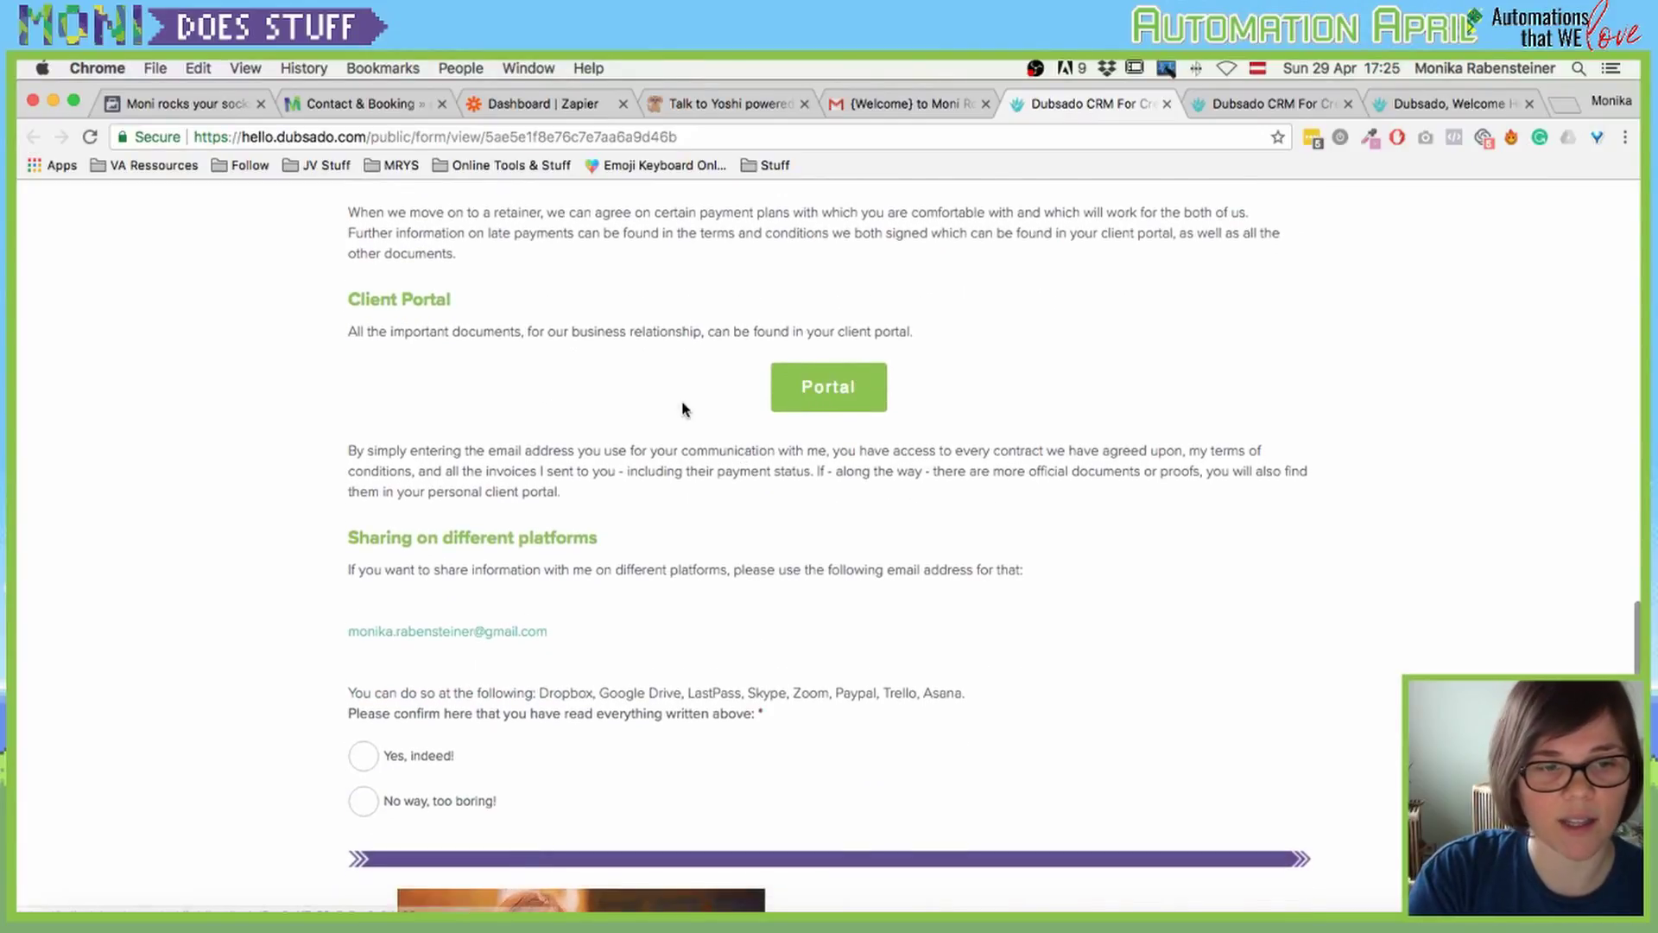
{"action": "scroll", "coordinate": [561, 407], "scroll_direction": "down", "scroll_amount": 3}
{"action": "scroll", "coordinate": [800, 368], "scroll_direction": "up", "scroll_amount": 2}
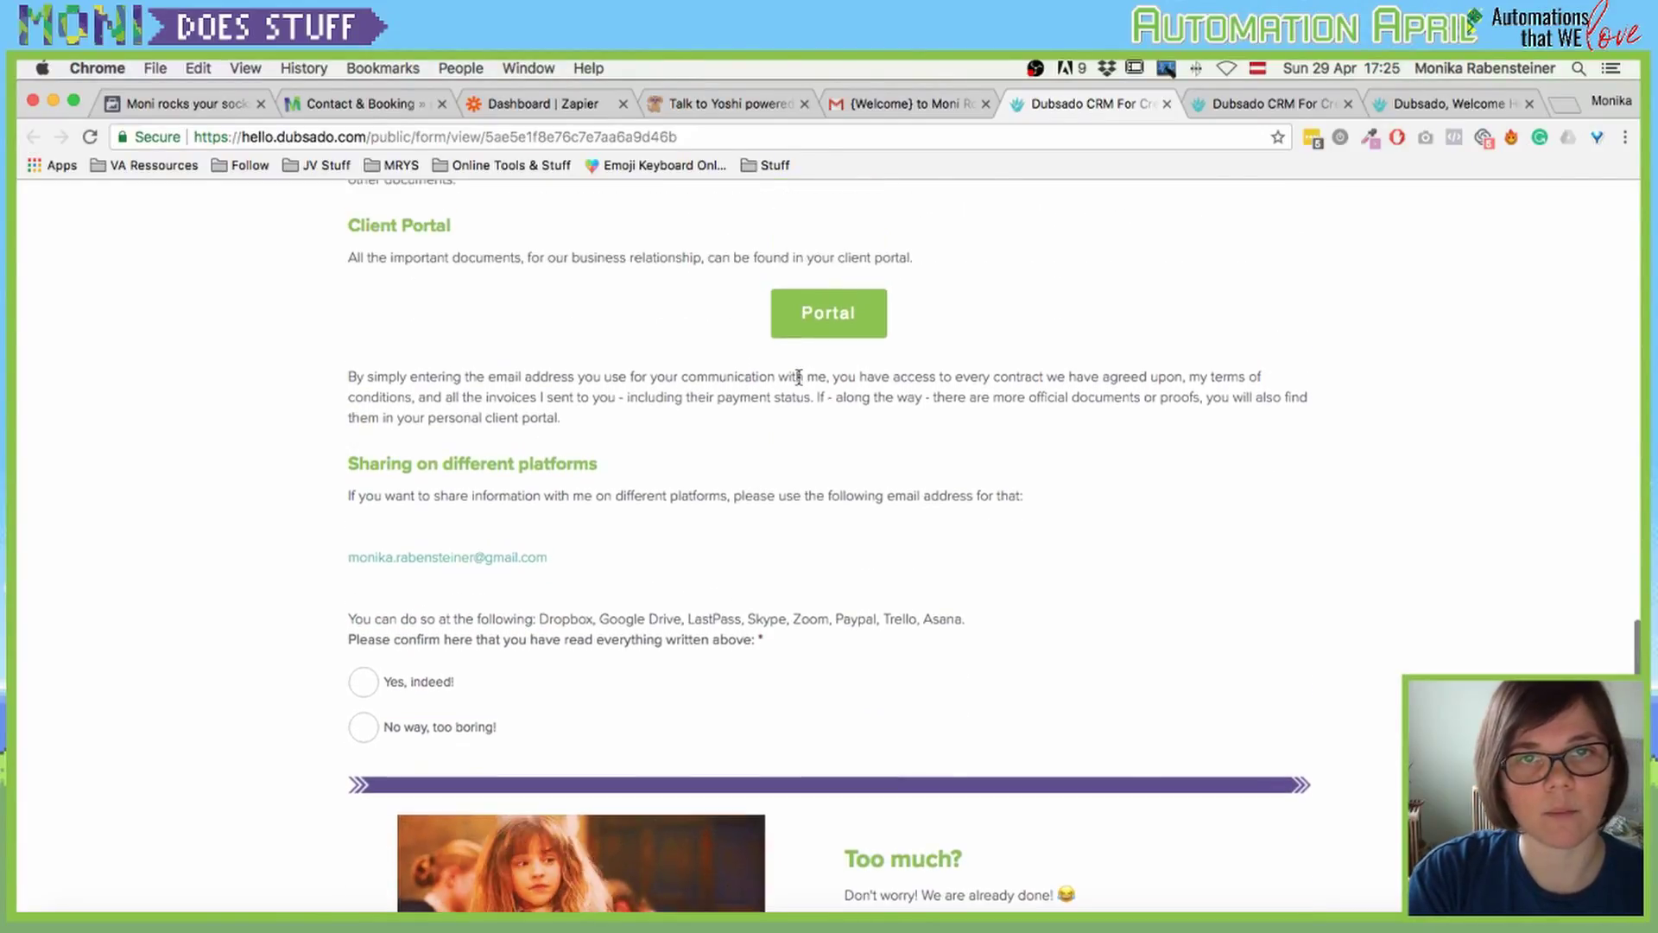
{"action": "scroll", "coordinate": [697, 470], "scroll_direction": "down", "scroll_amount": 2}
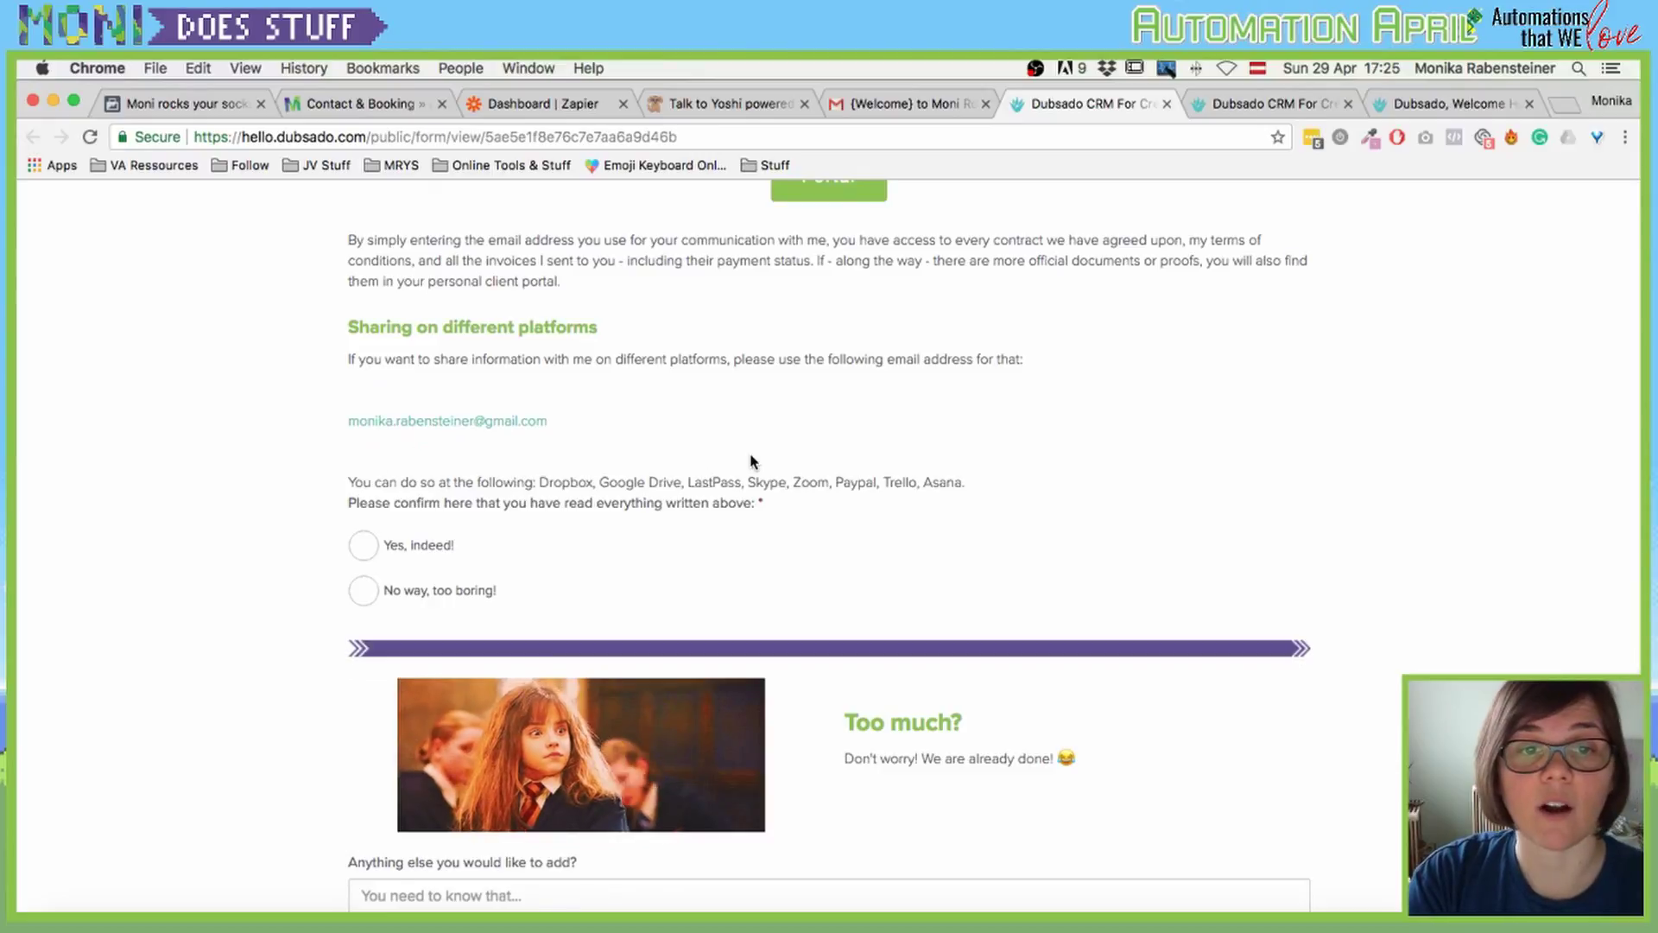
{"action": "scroll", "coordinate": [752, 472], "scroll_direction": "down", "scroll_amount": 3}
{"action": "scroll", "coordinate": [614, 644], "scroll_direction": "down", "scroll_amount": 3}
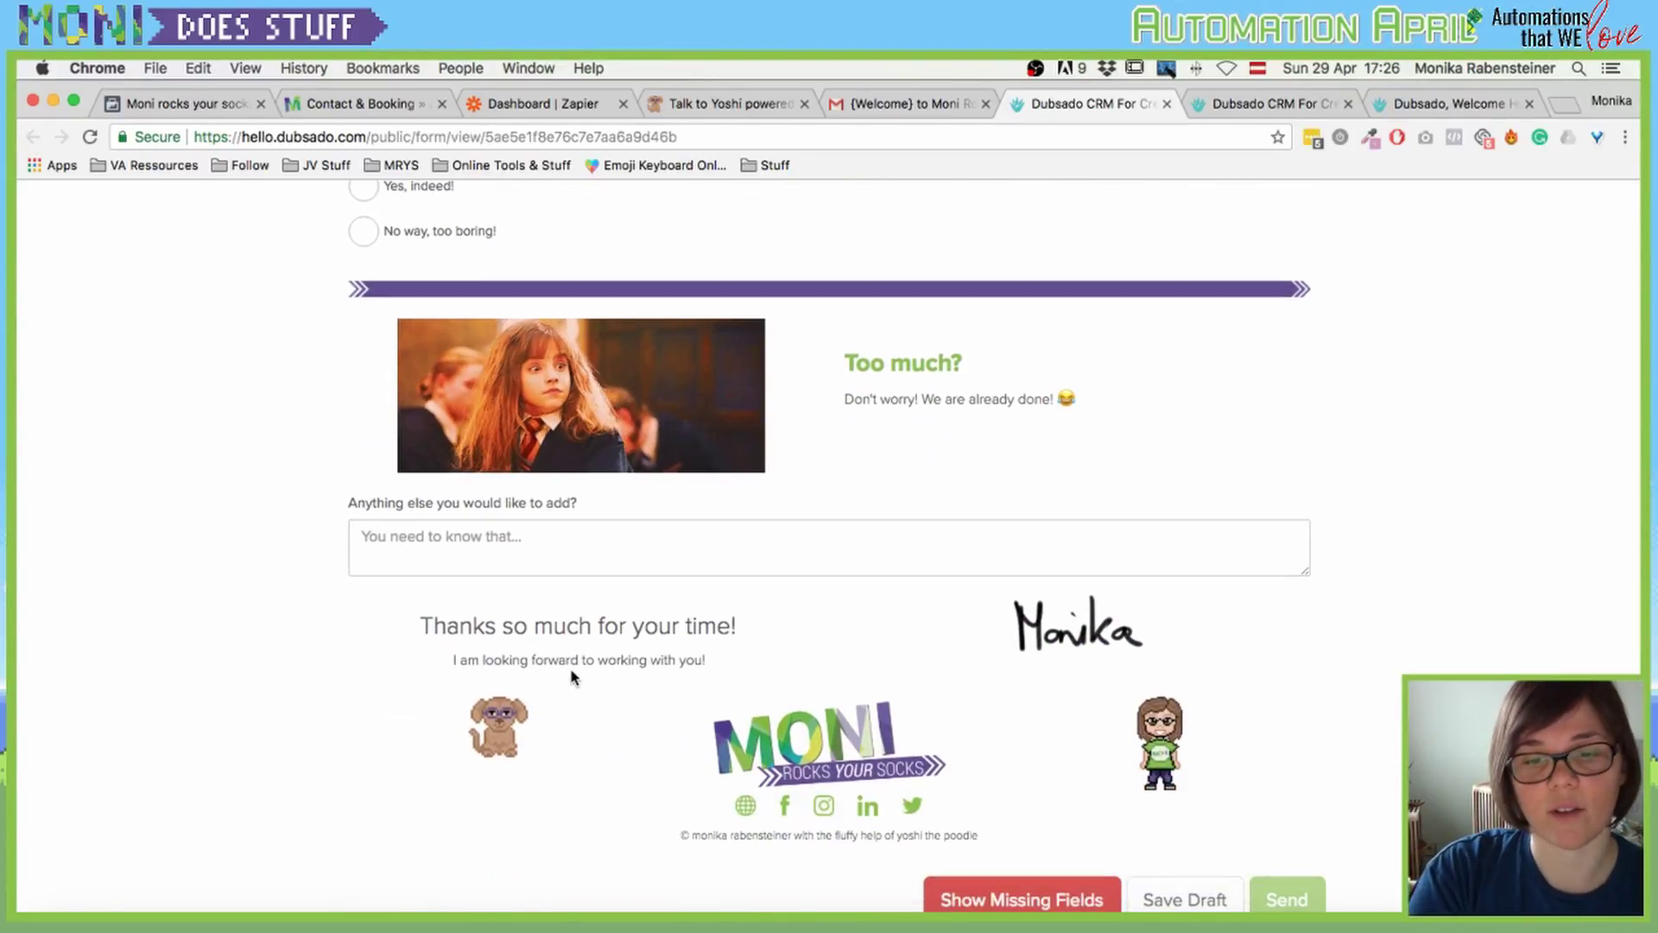
{"action": "scroll", "coordinate": [570, 677], "scroll_direction": "down", "scroll_amount": 1}
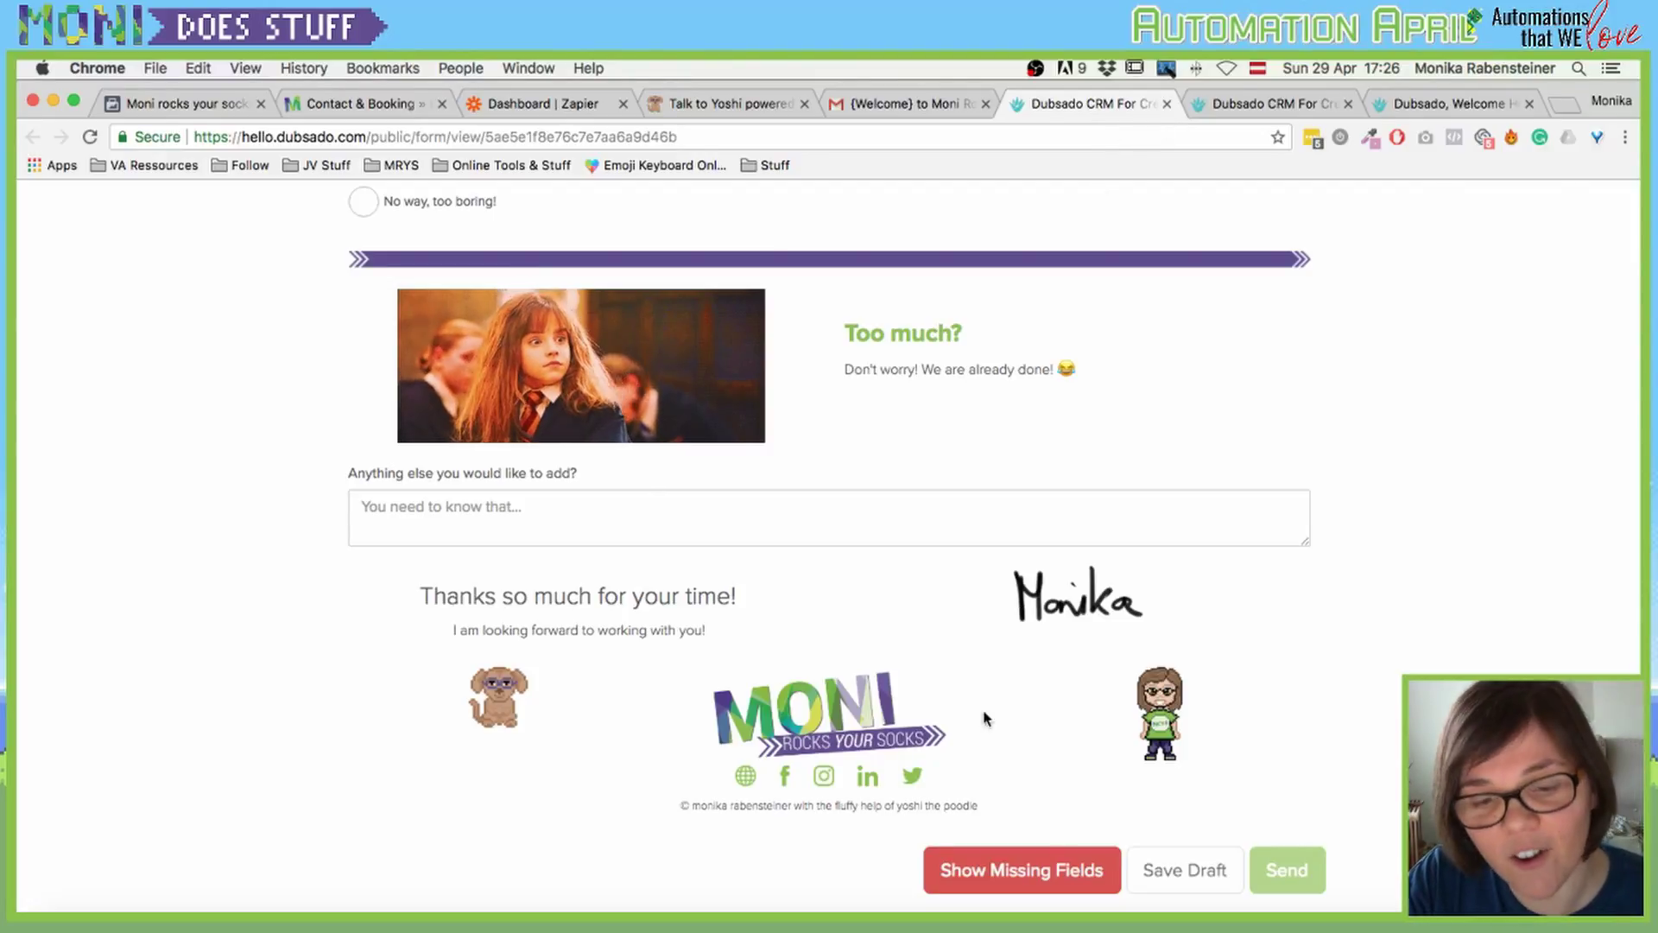
{"action": "scroll", "coordinate": [734, 583], "scroll_direction": "up", "scroll_amount": 15}
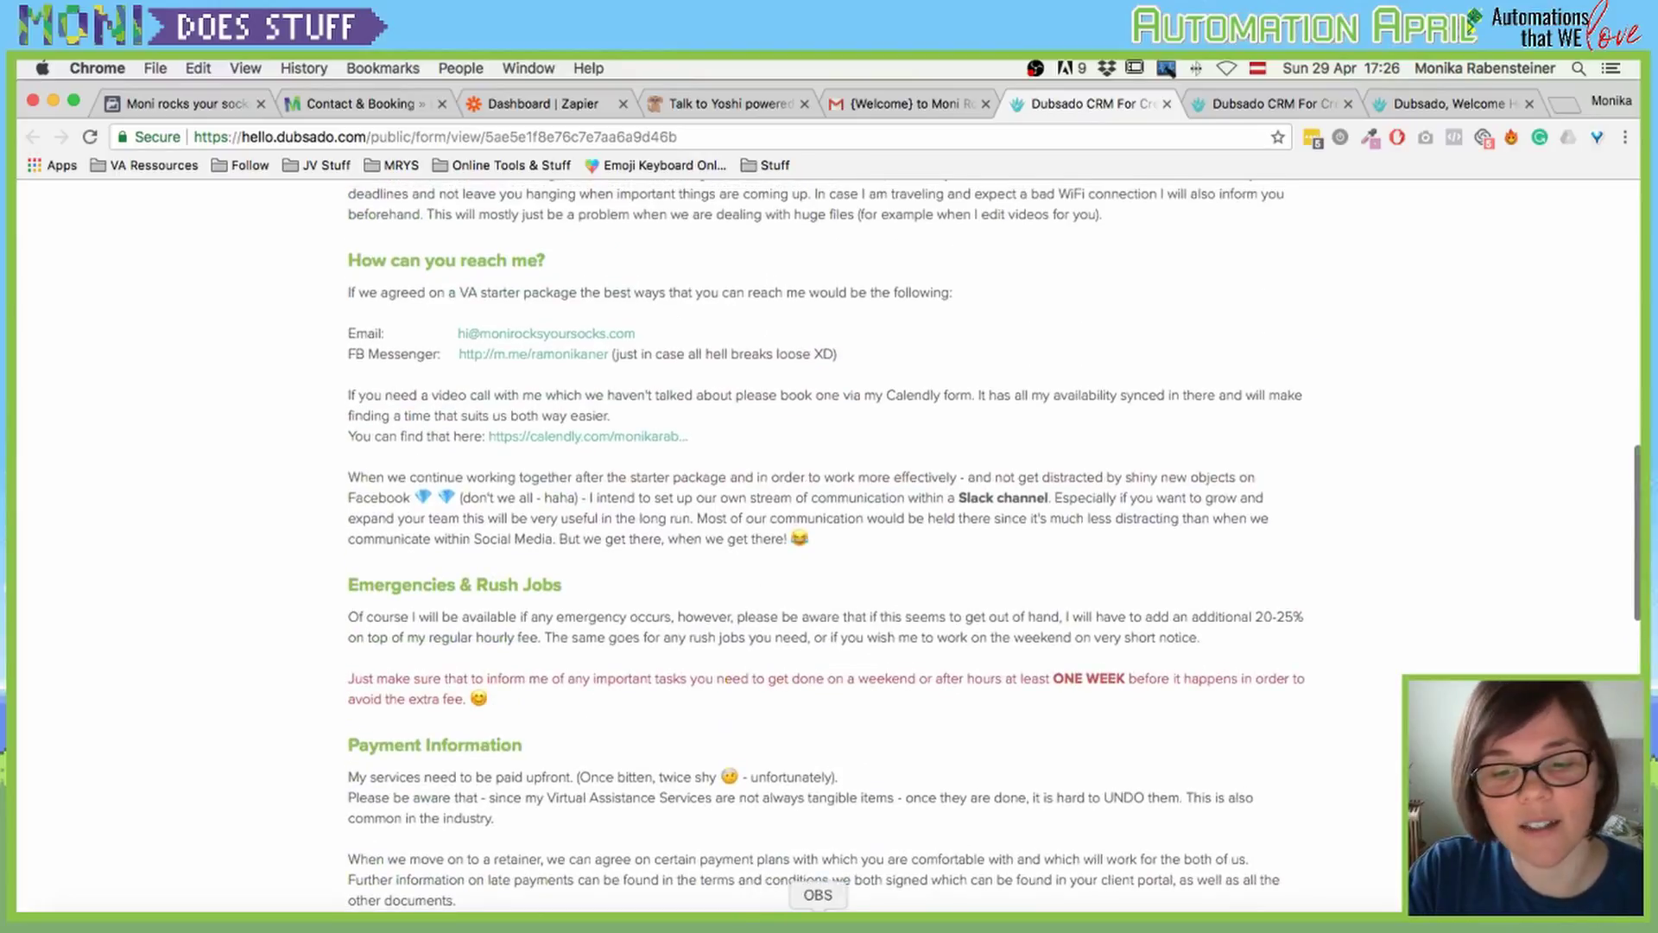
Step: Switch to OBS Studio from the Dock to show the running livestream and recording
{"action": "left_click", "coordinate": [818, 917]}
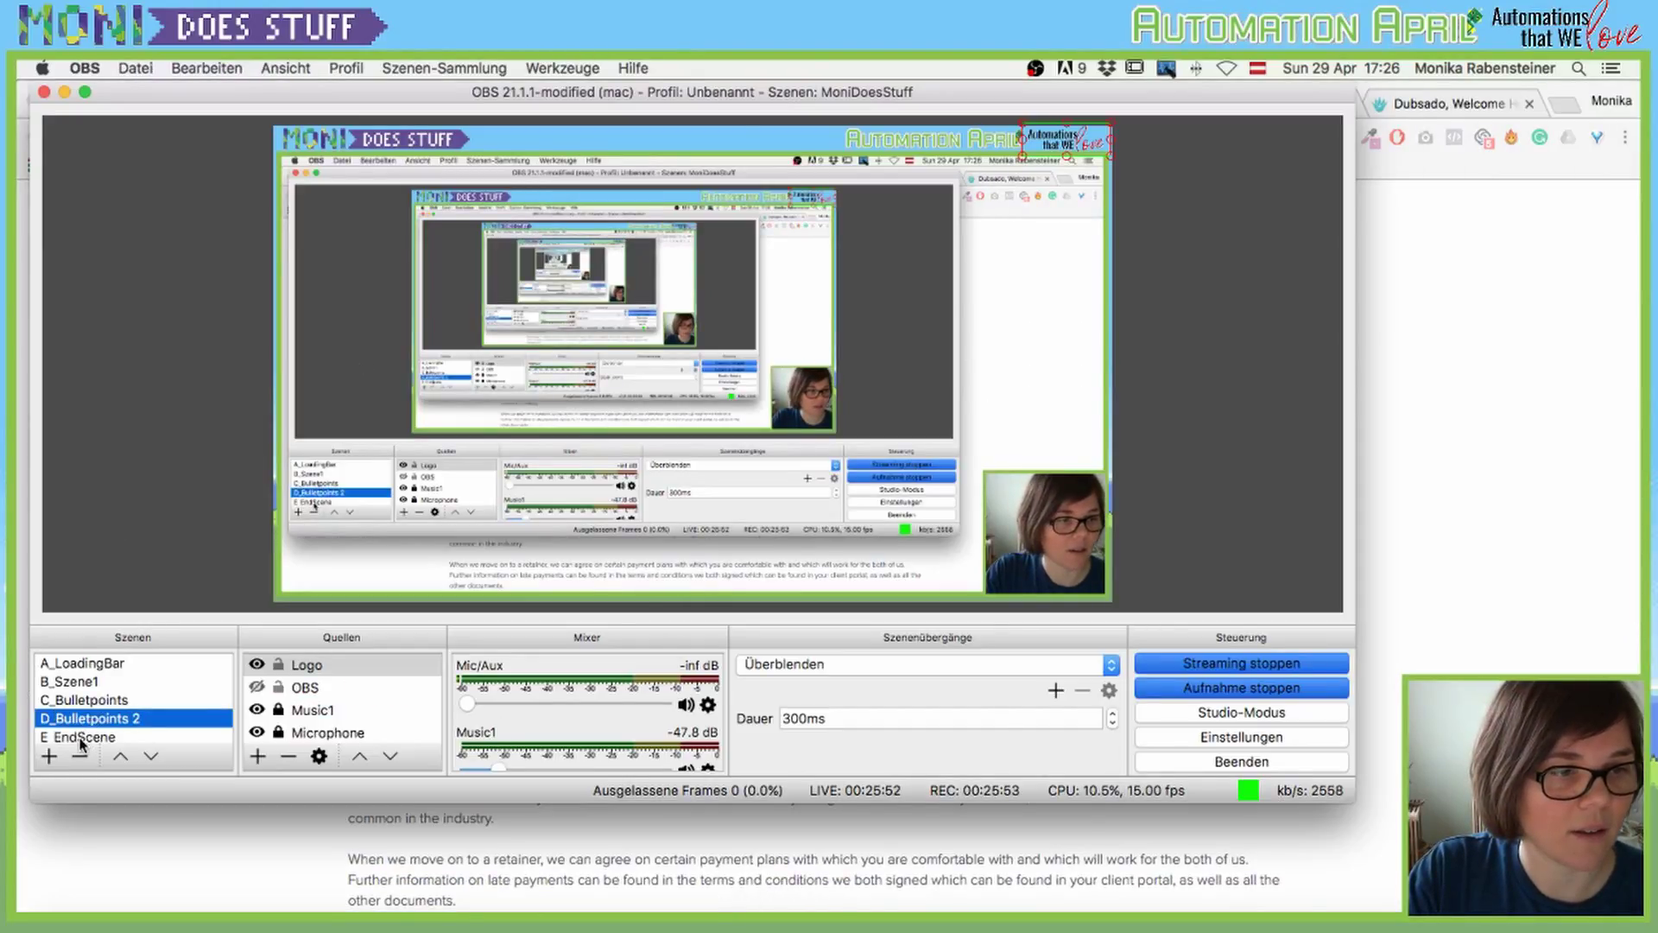